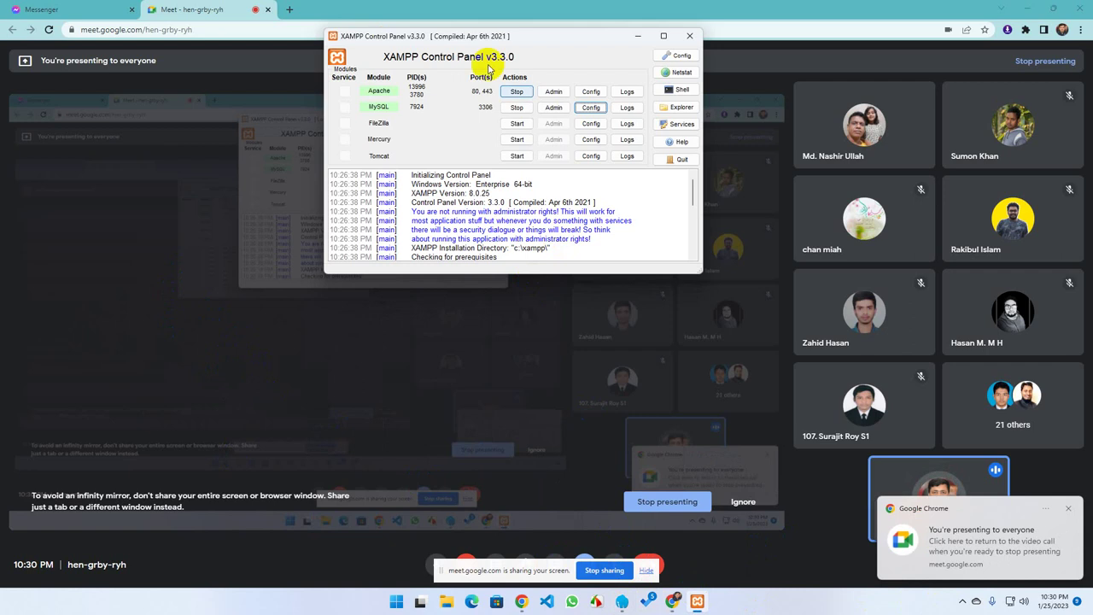
Search Google for 'wordpress download' in a new Chrome tab and open the wordpress.org download result
click(235, 6)
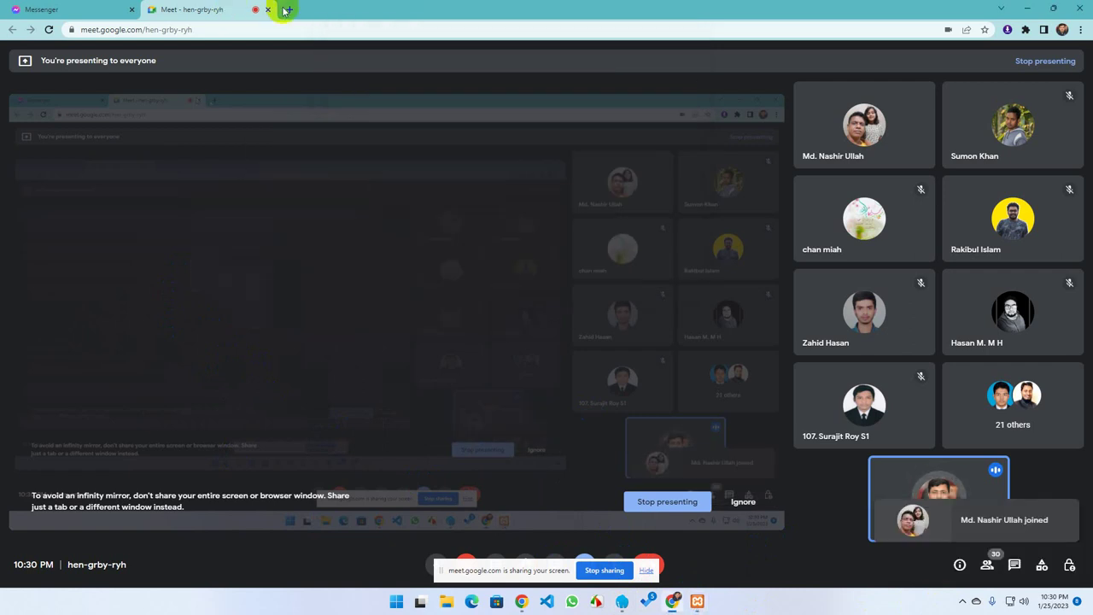
click(289, 9)
text(wordpress)
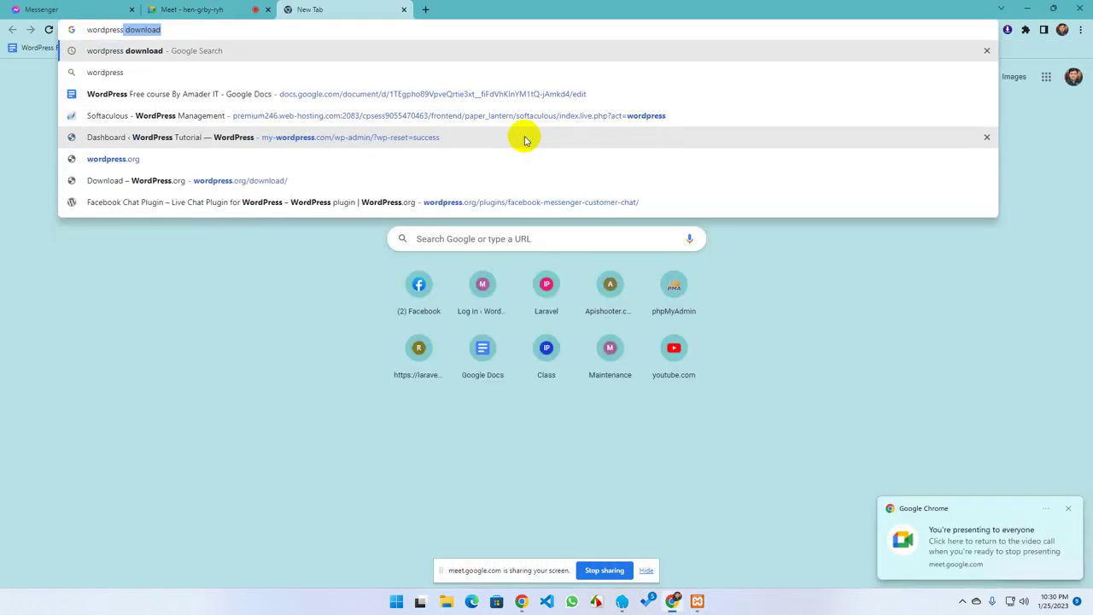
key(Right)
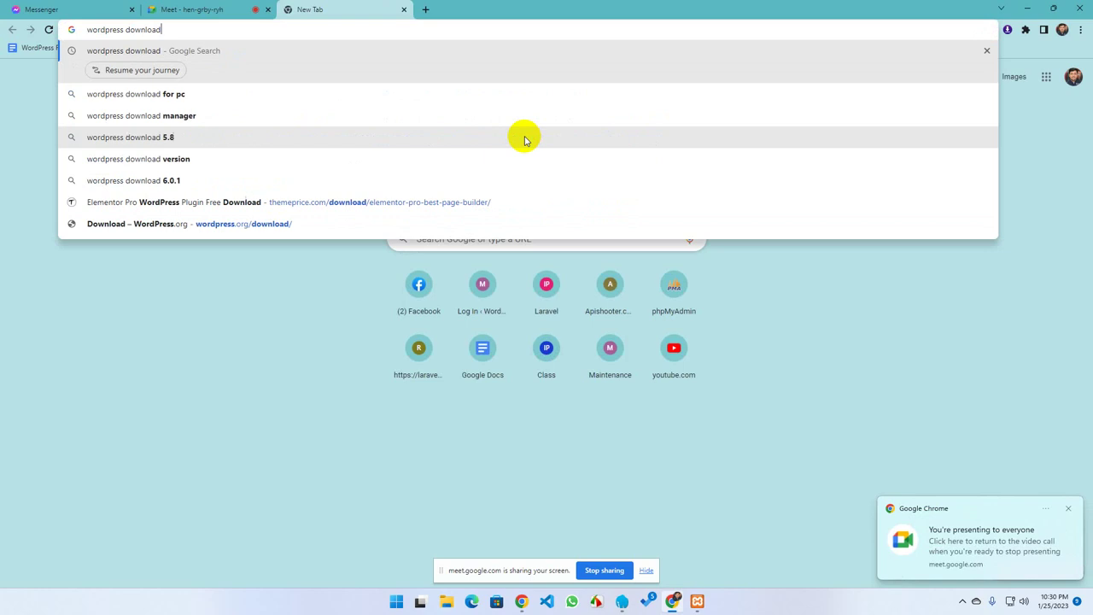
key(Return)
click(177, 177)
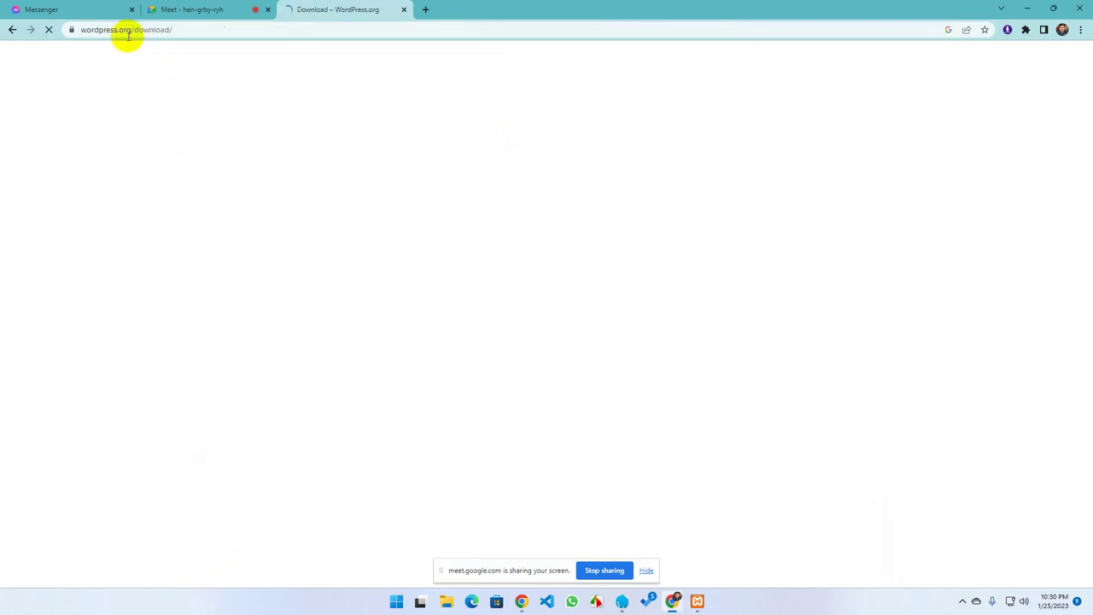
click(81, 29)
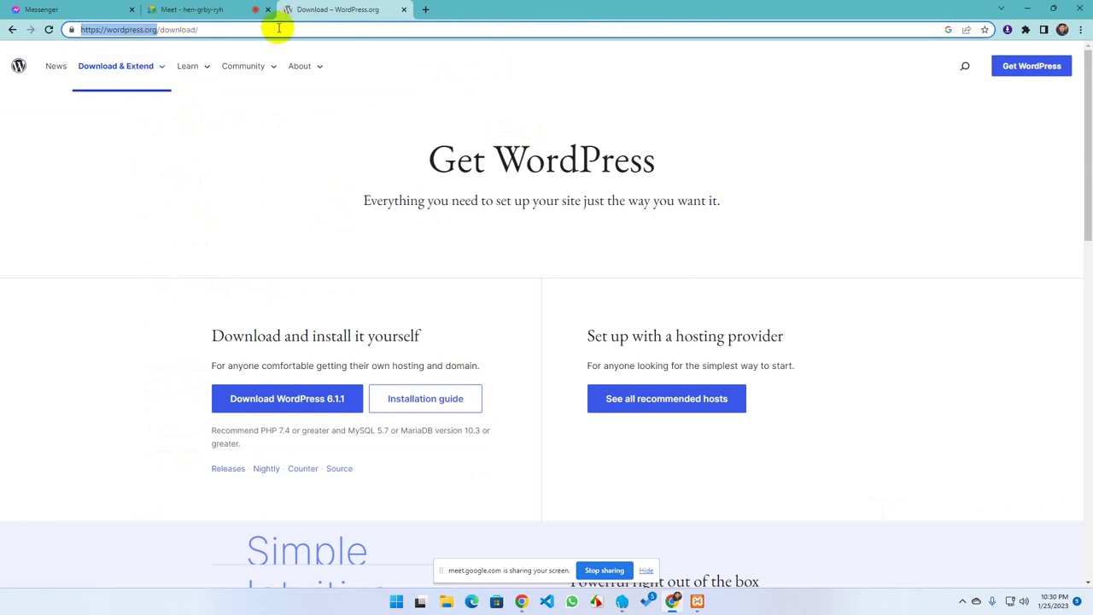
Download WordPress 6.1.1 and open the saved wordpress-6.1.1.zip
click(284, 408)
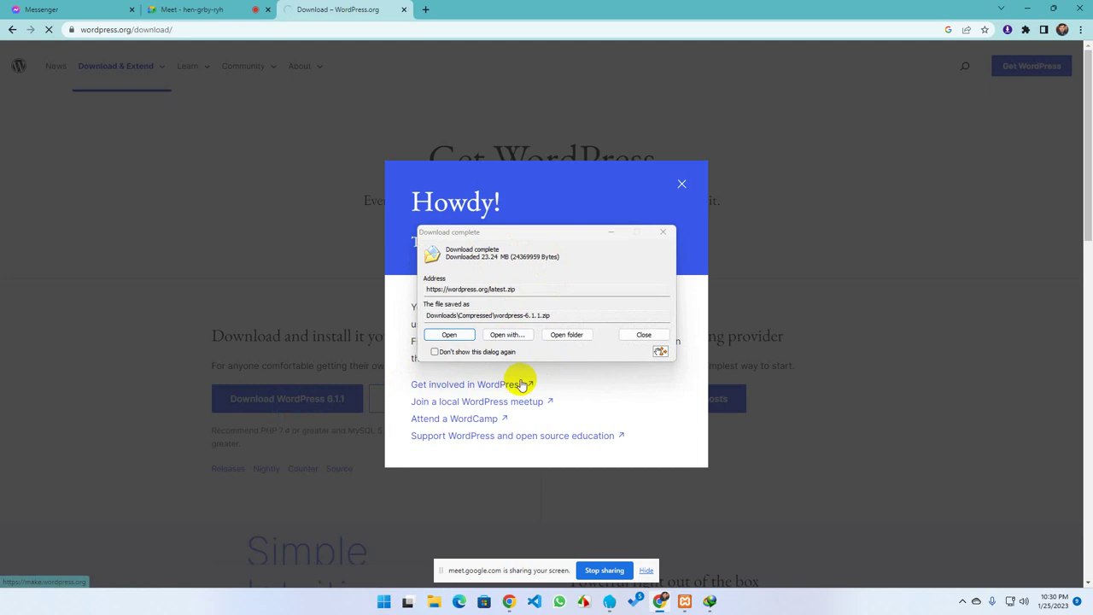
click(448, 333)
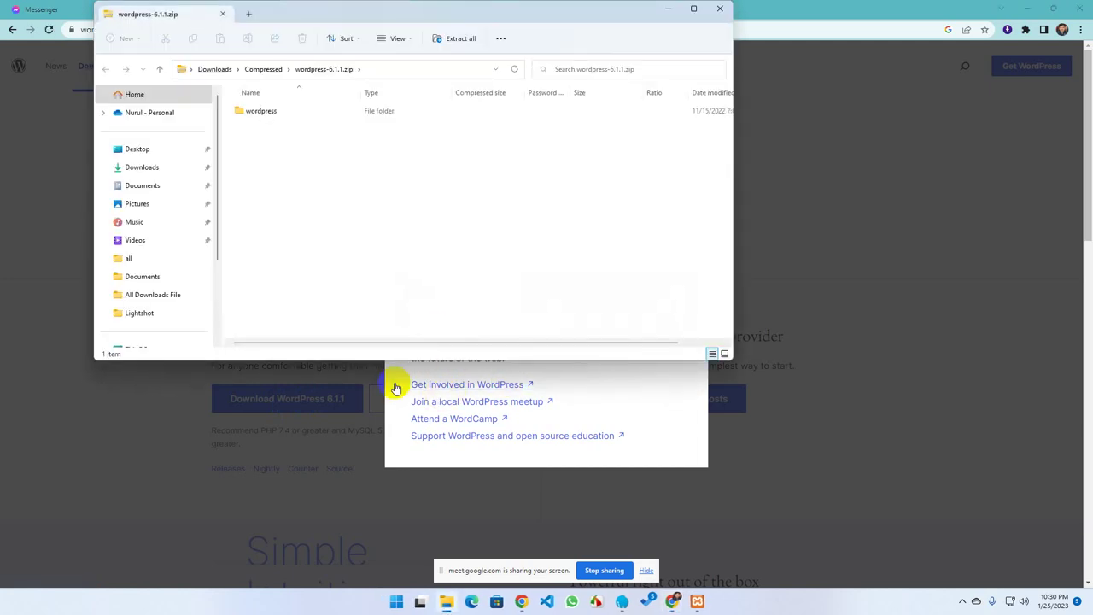
Browse the zip's wordpress folder, then find wordpress-6.1.1.zip in Downloads\Compressed and reopen it
double_click(260, 110)
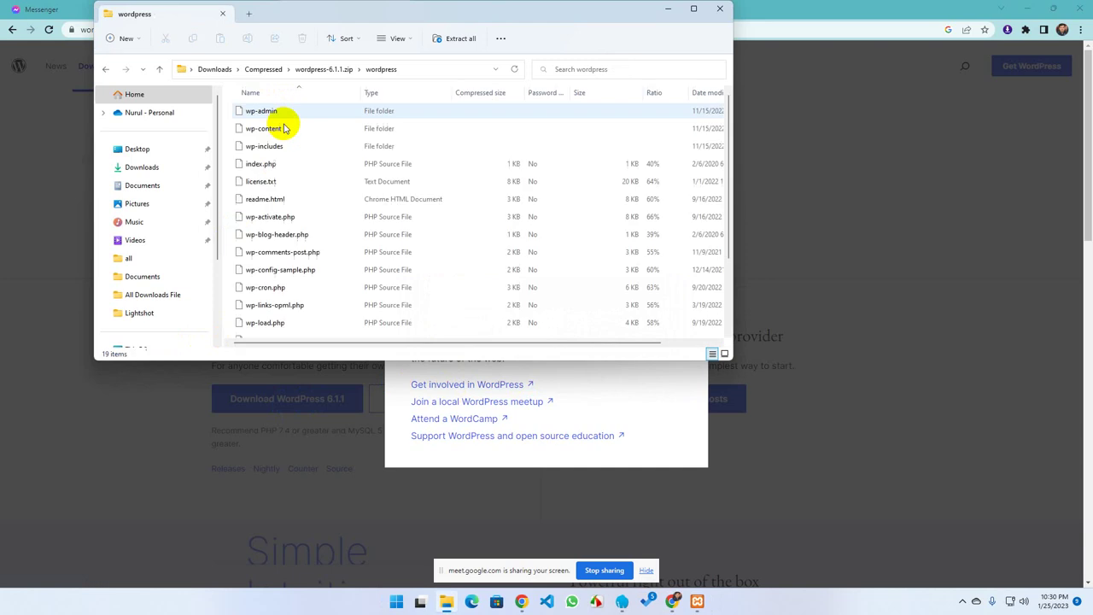
scroll(262, 246, down, 2)
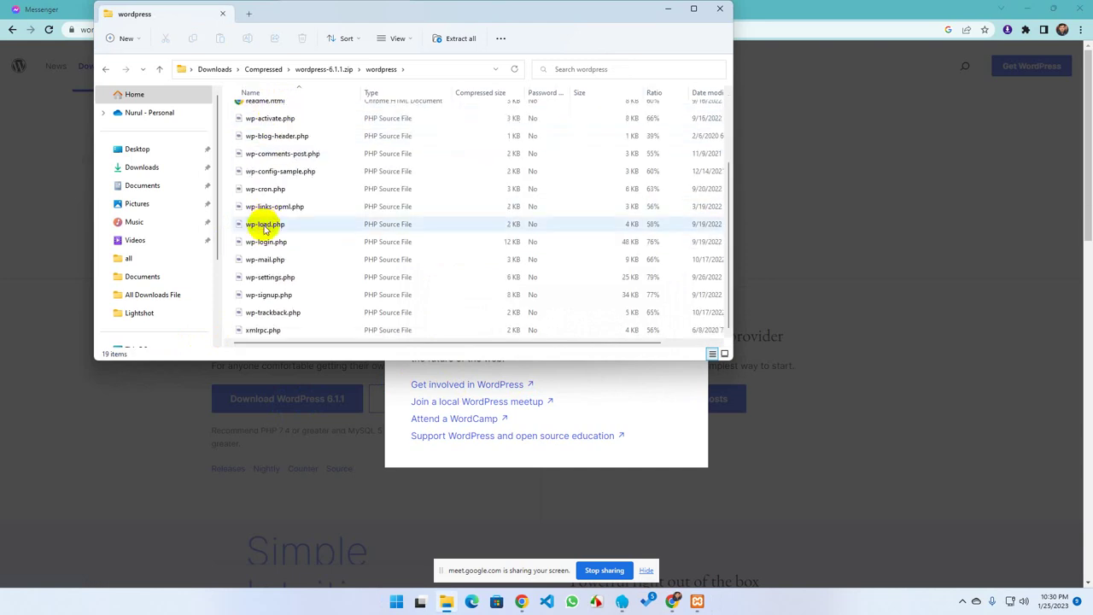
scroll(268, 240, up, 2)
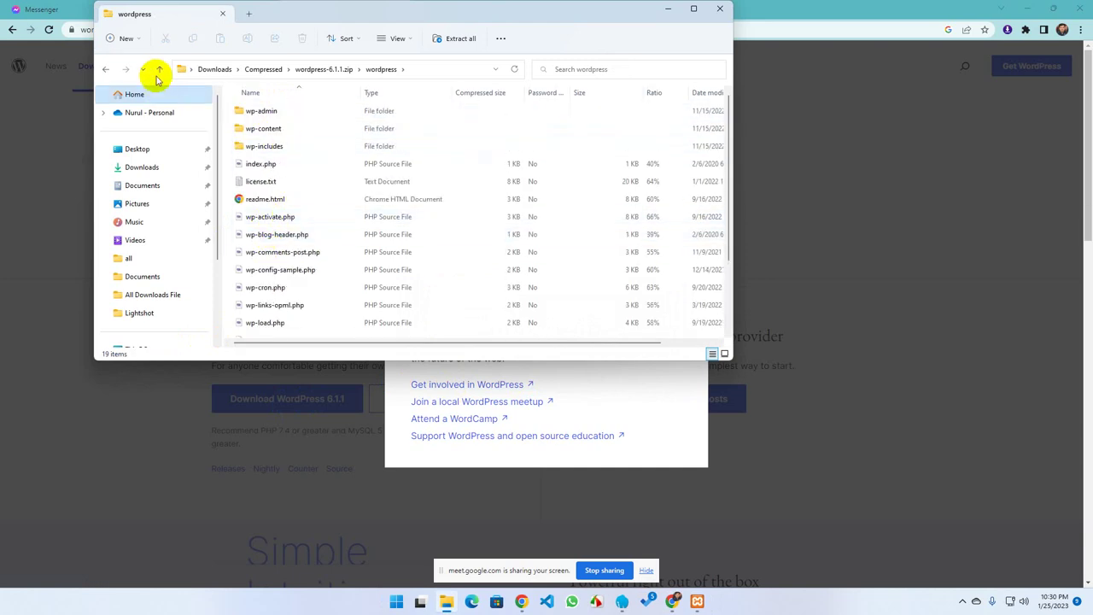
click(106, 68)
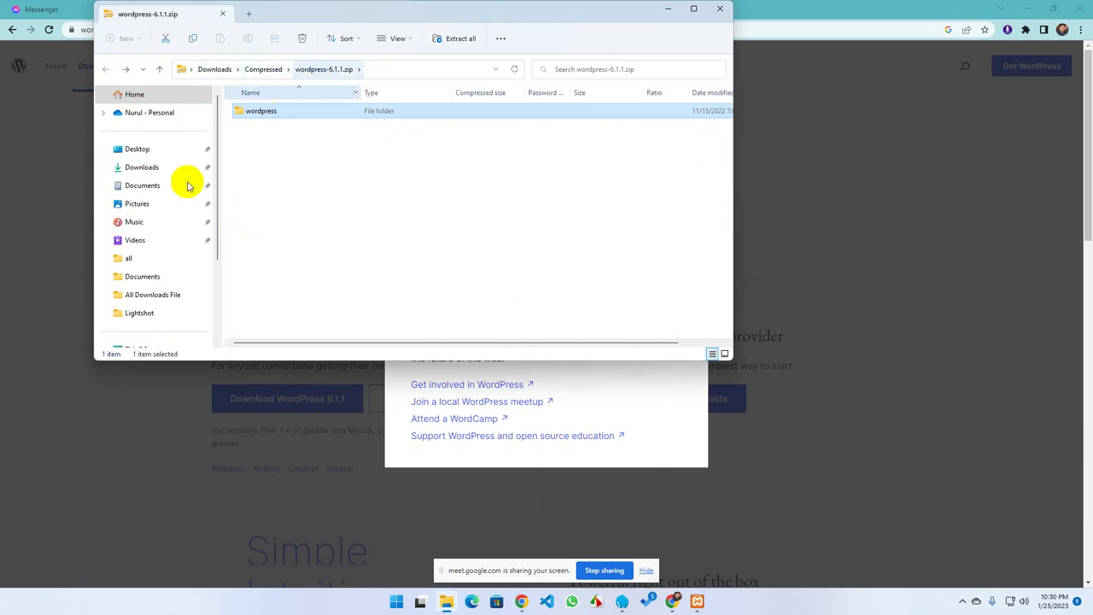
click(142, 166)
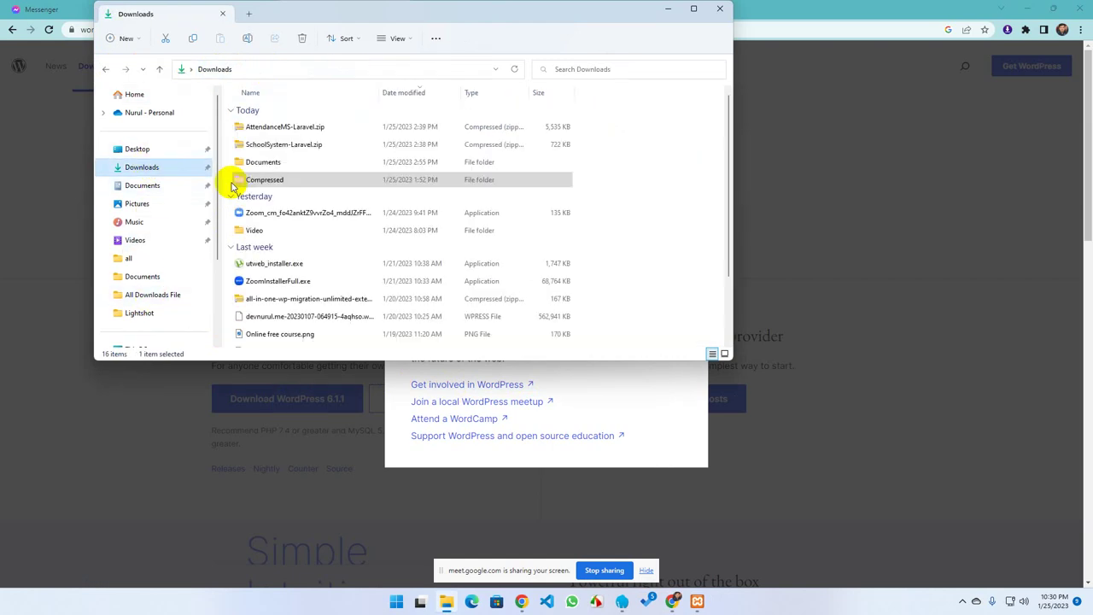
double_click(260, 183)
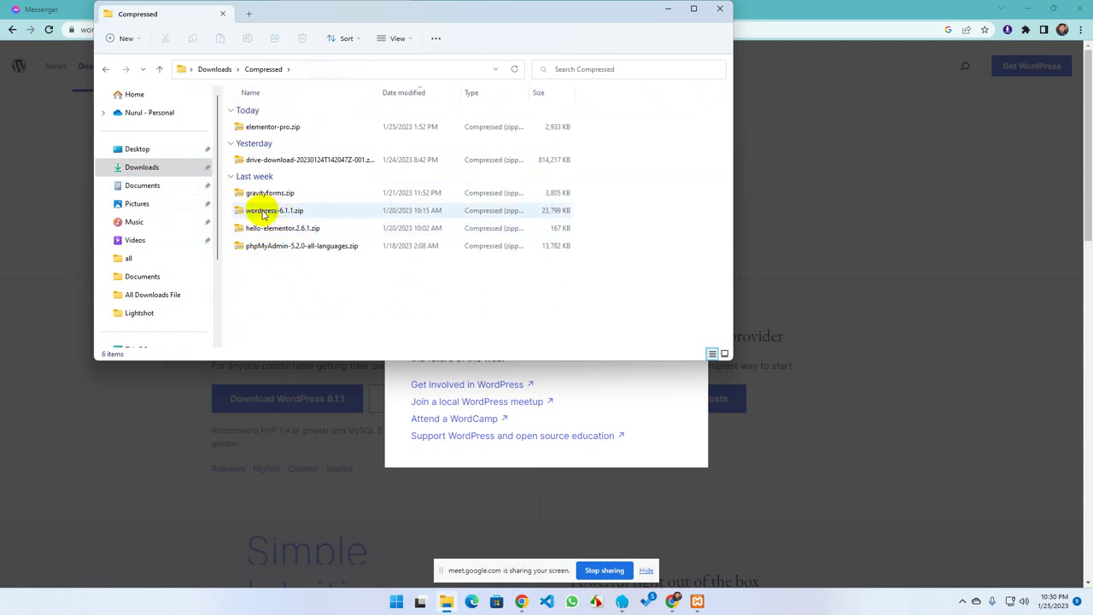
click(263, 214)
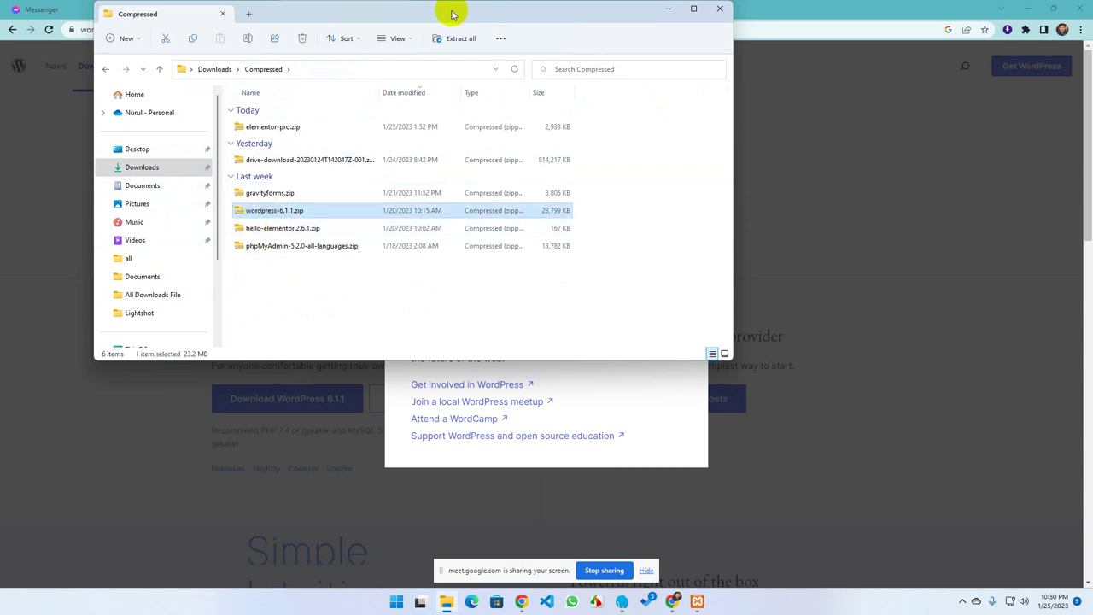
drag(401, 14, 515, 103)
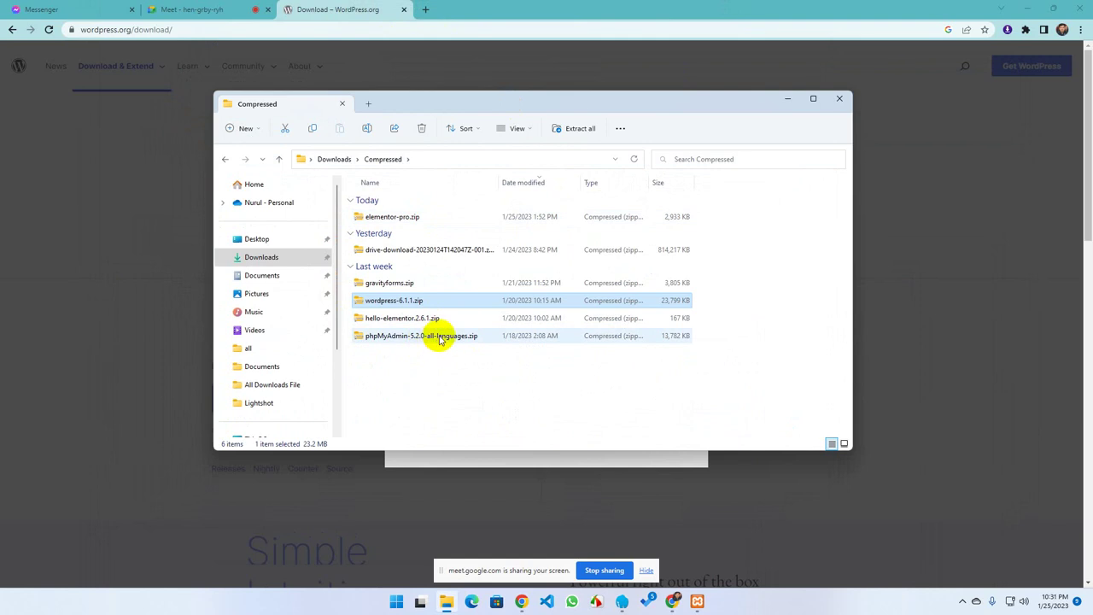
double_click(400, 303)
click(373, 202)
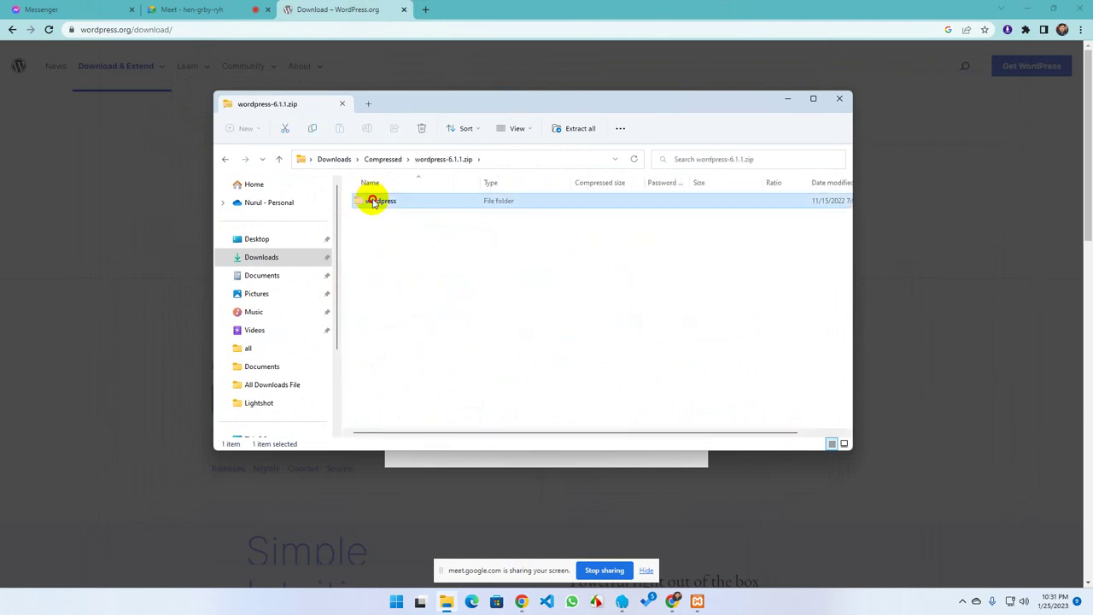
double_click(373, 202)
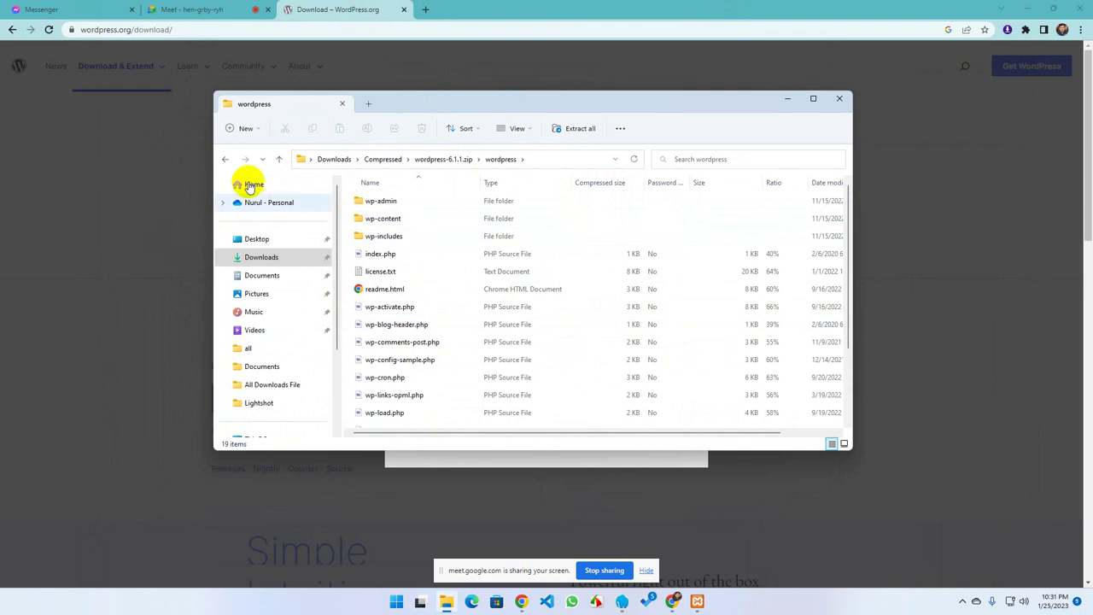
click(224, 159)
click(225, 159)
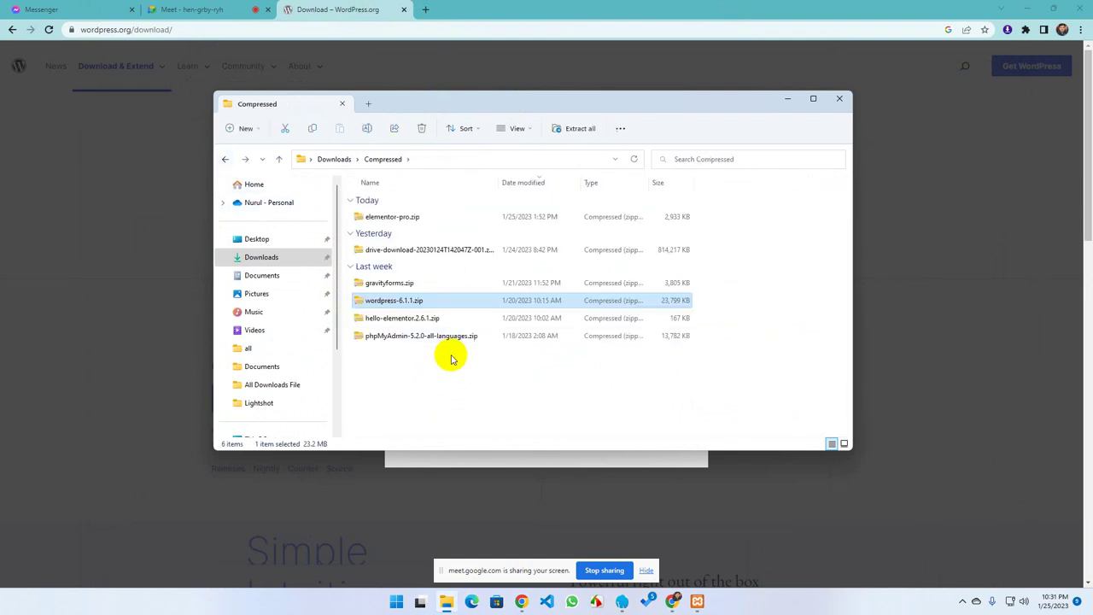
Look through wordpress > wp-content > plugins, return to Compressed, and bring up XAMPP Control Panel
double_click(407, 304)
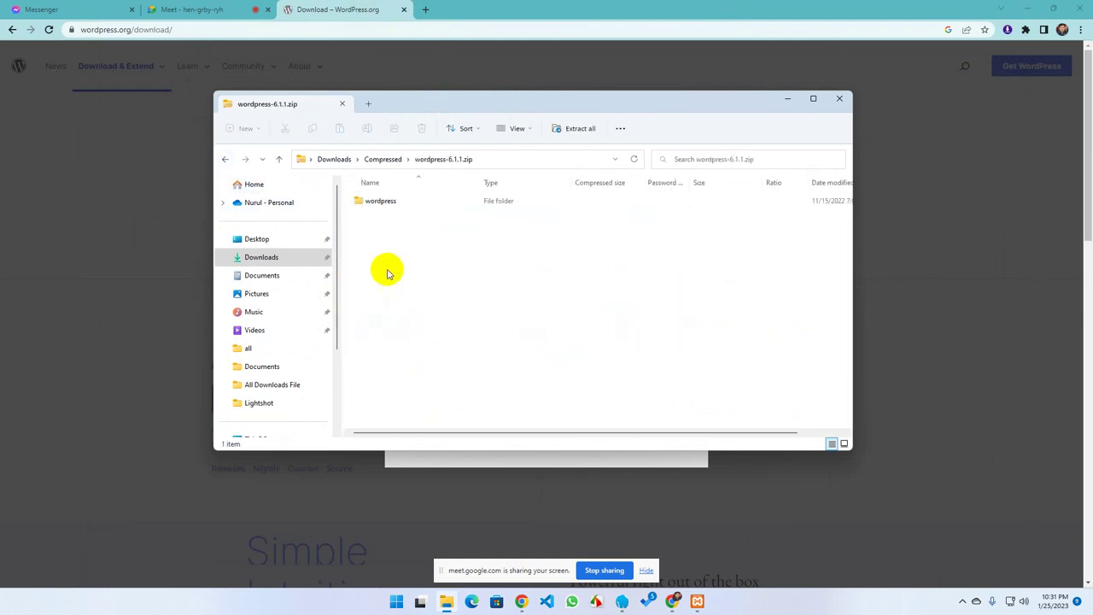
double_click(370, 203)
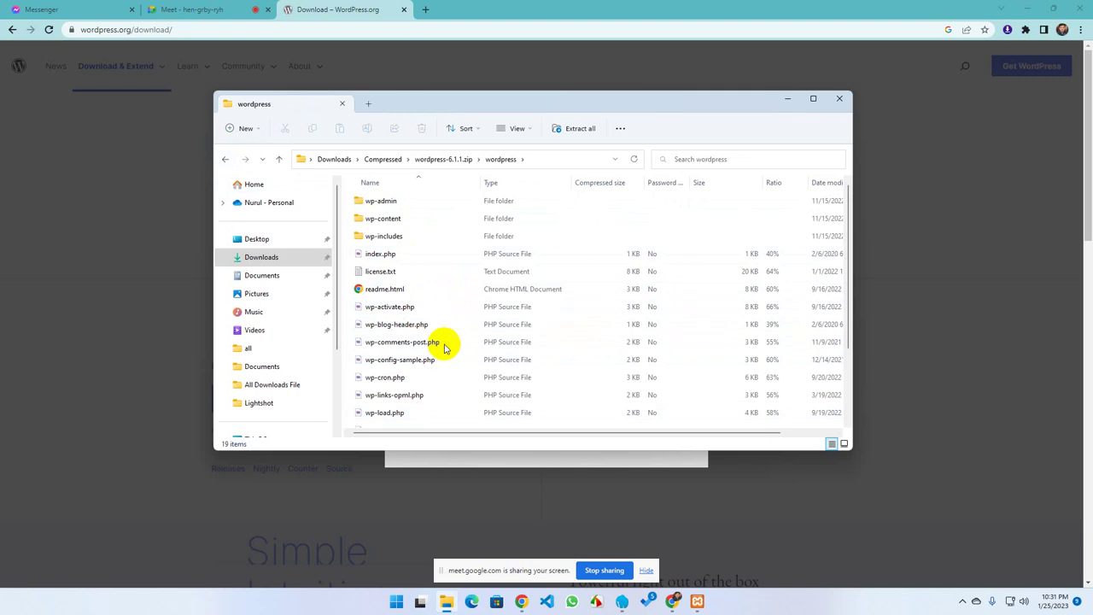
scroll(442, 346, down, 2)
scroll(439, 350, up, 2)
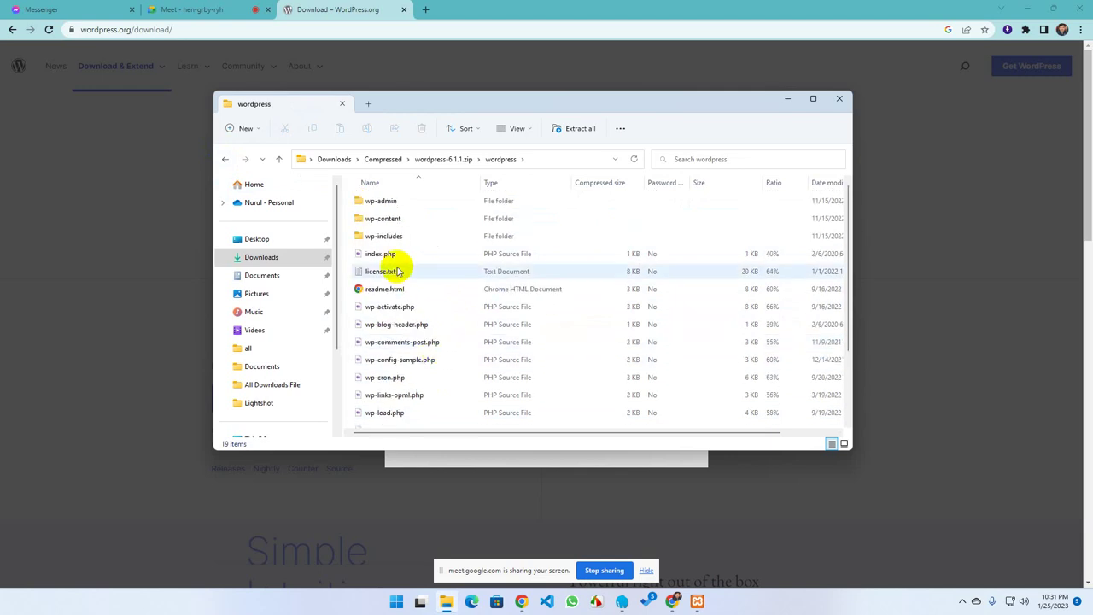
double_click(378, 218)
double_click(374, 203)
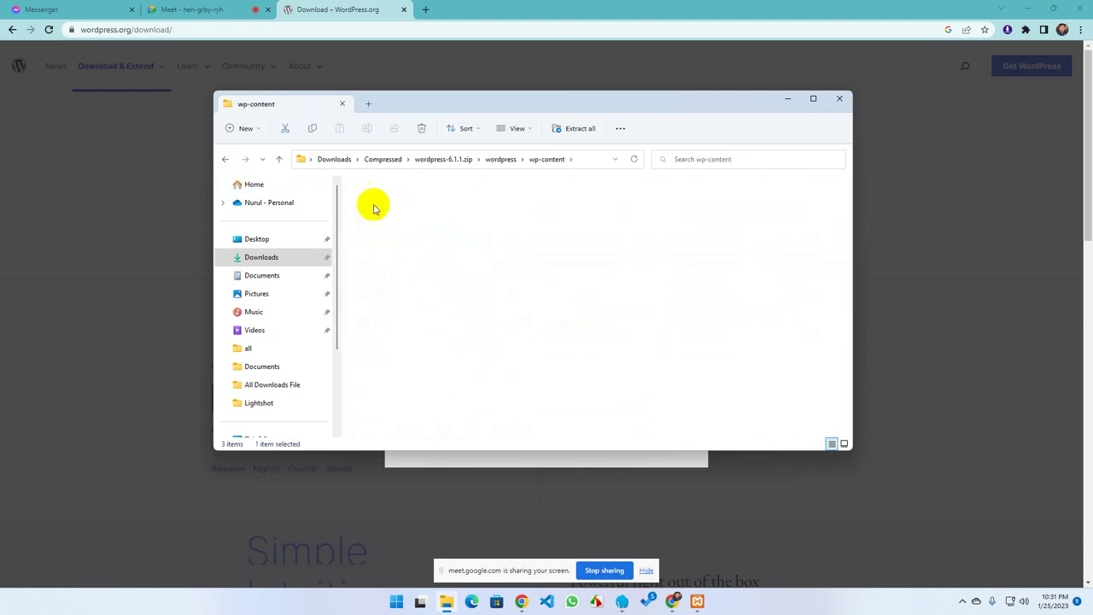
click(226, 161)
click(226, 161)
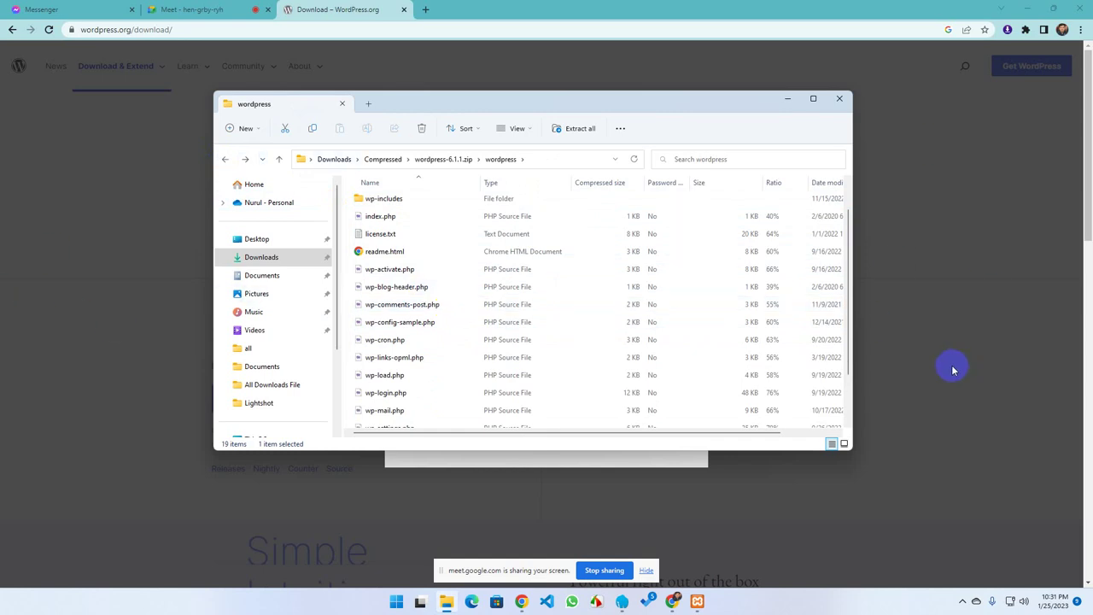
scroll(427, 366, up, 2)
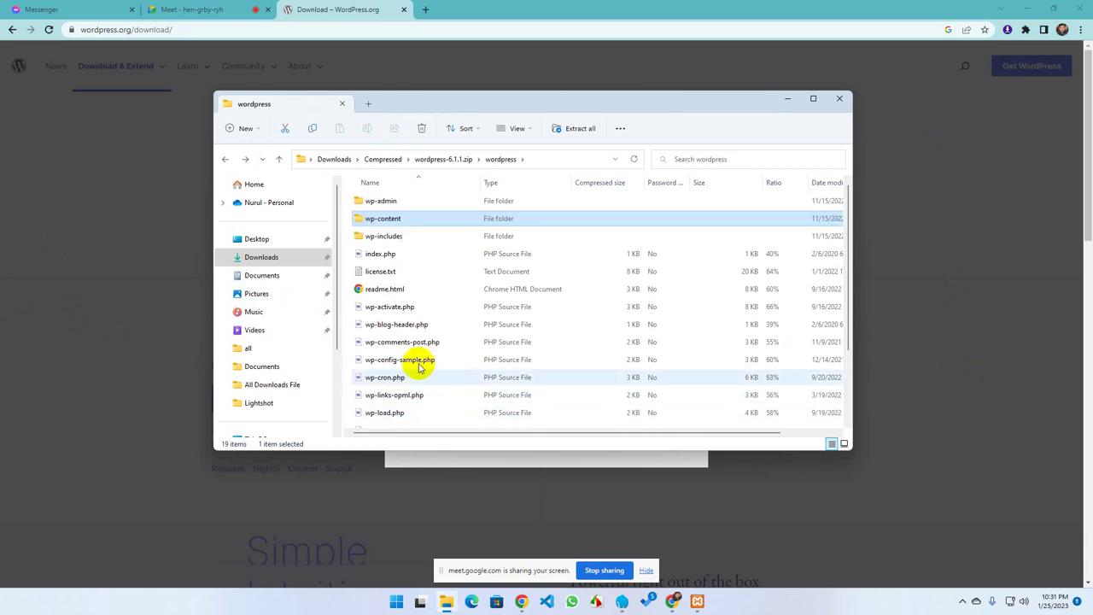
click(223, 160)
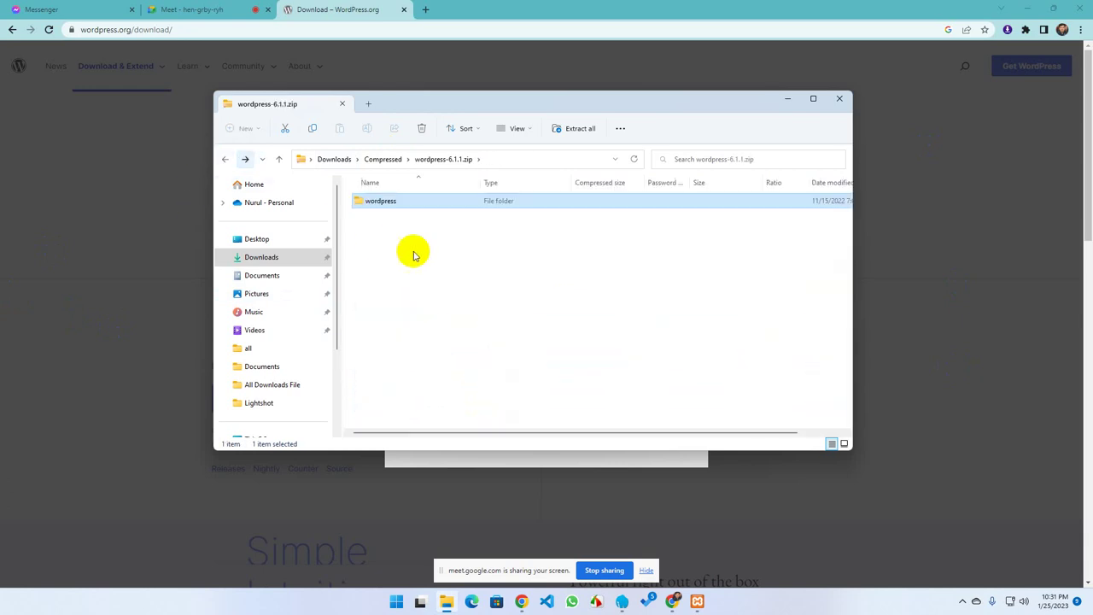
click(224, 160)
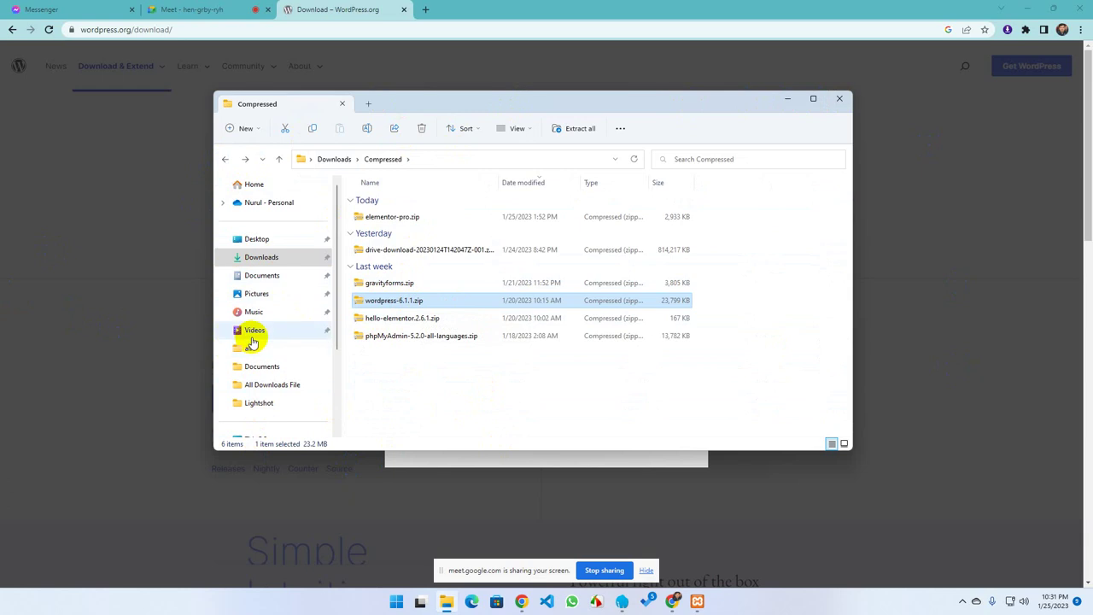
mouse_move(699, 603)
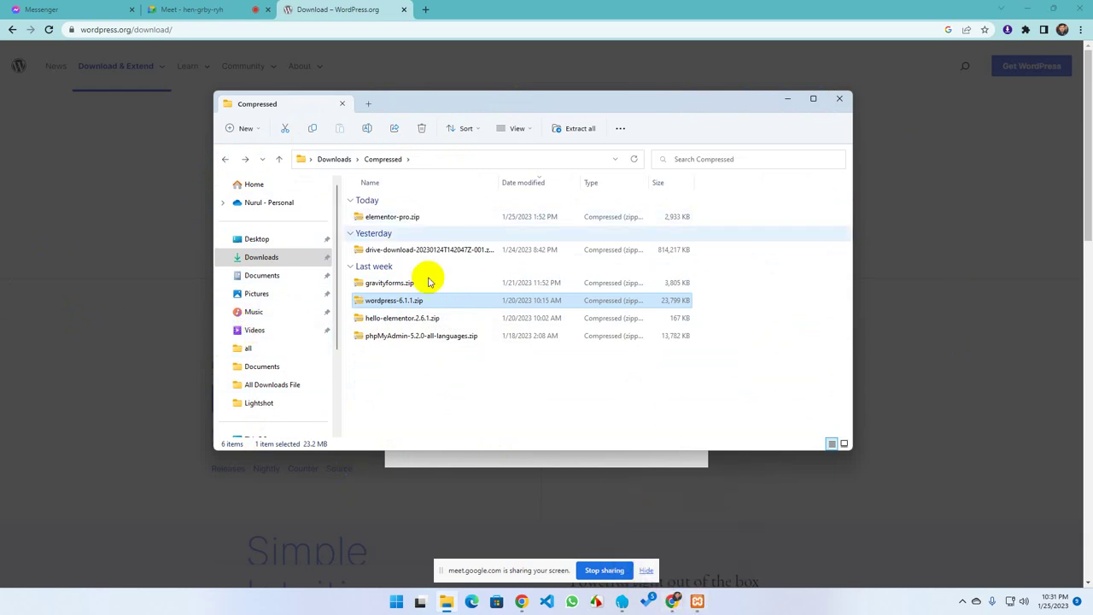
click(696, 603)
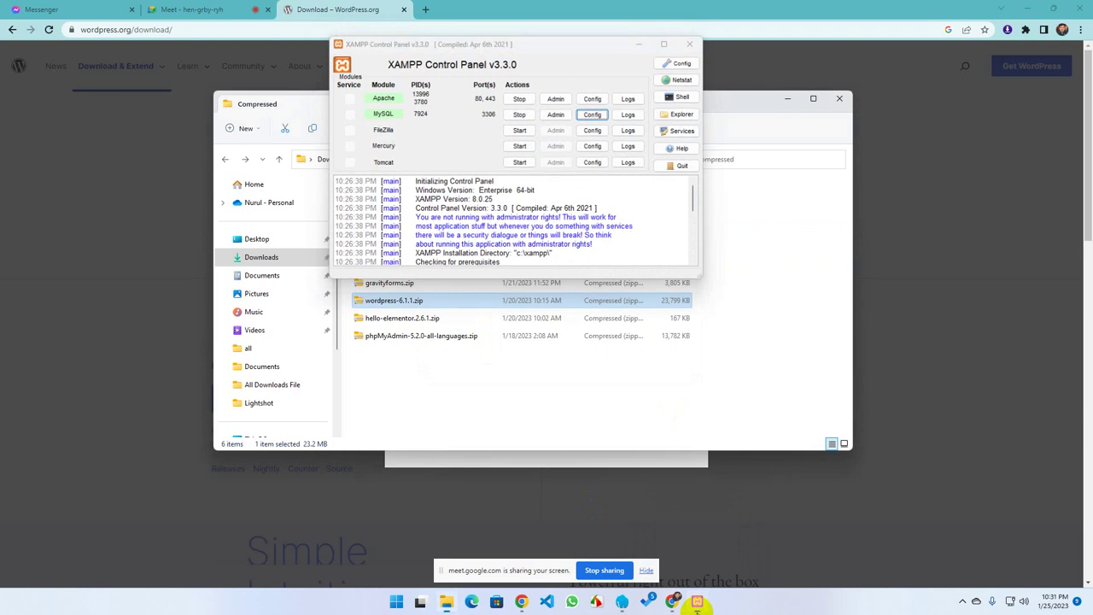
Navigate from This PC through Local Disk (C:) and xampp to the htdocs folder
click(696, 602)
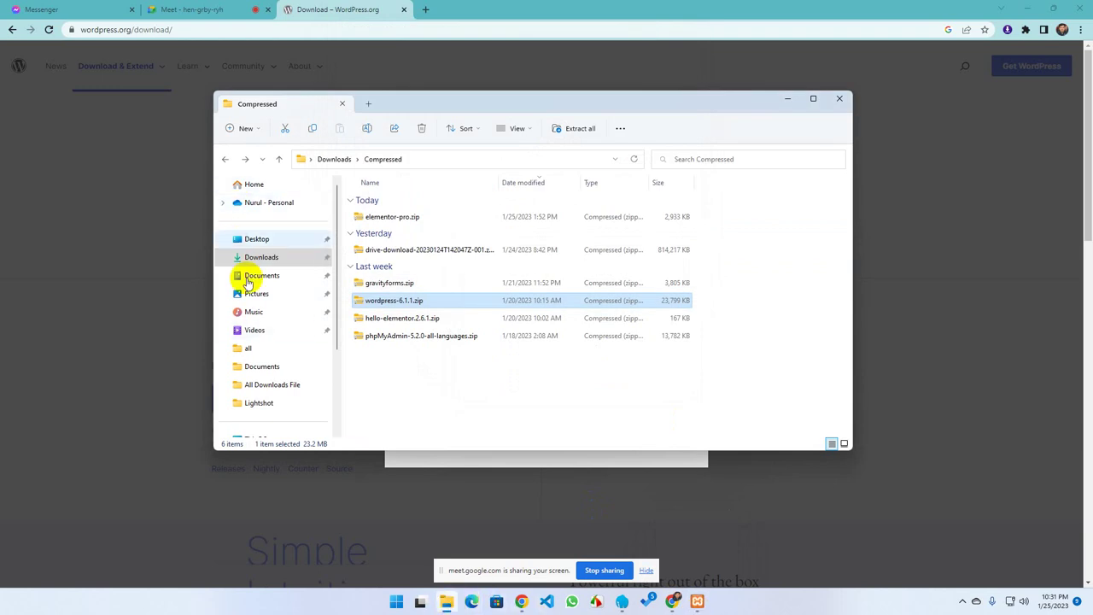
scroll(248, 386, down, 2)
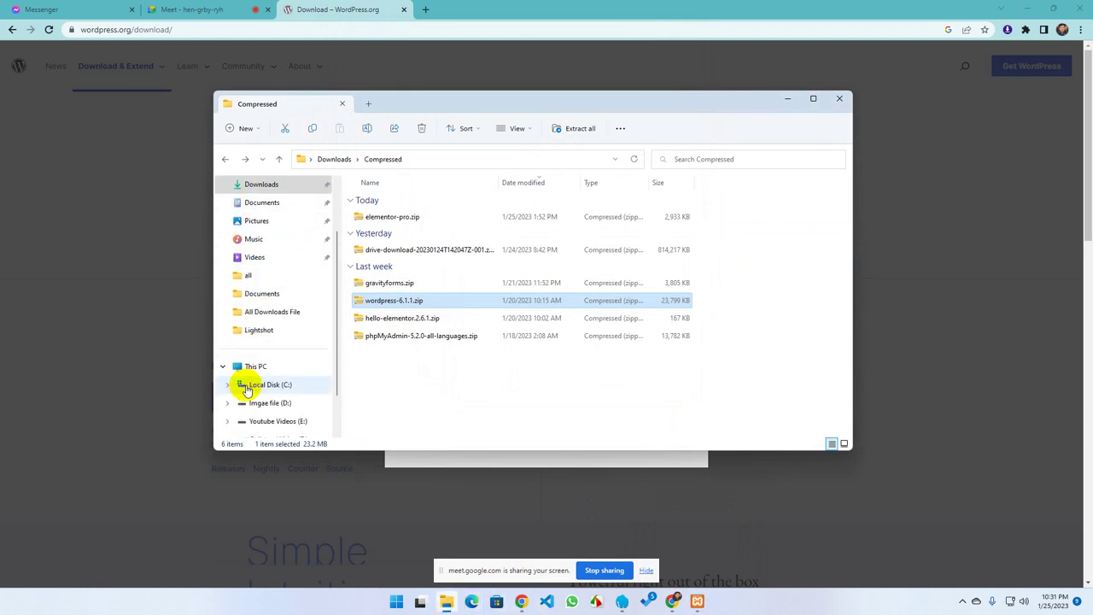
click(252, 363)
double_click(415, 207)
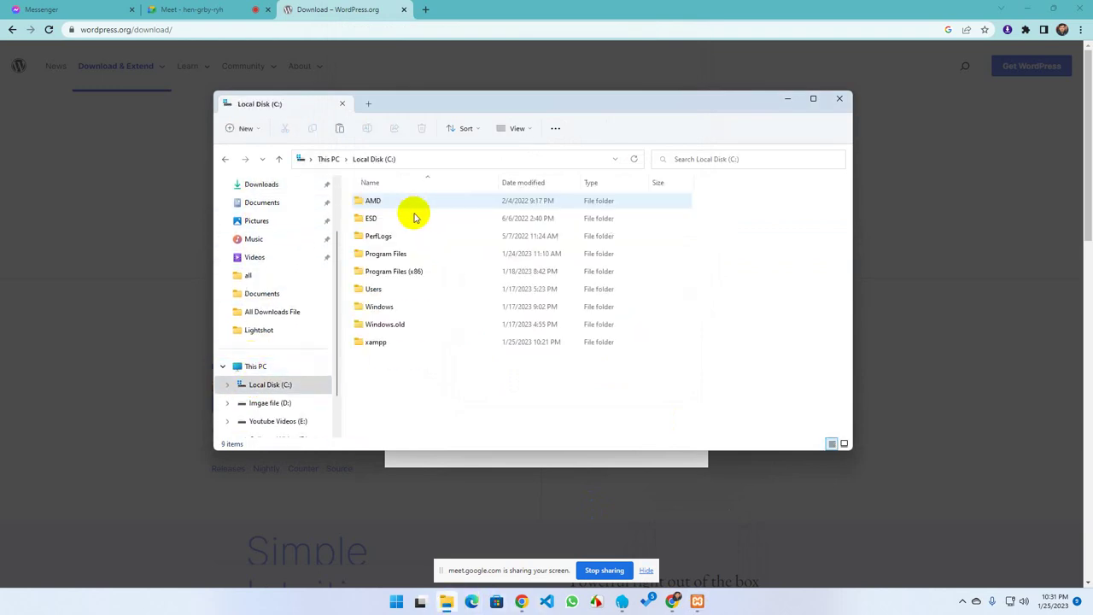
double_click(374, 345)
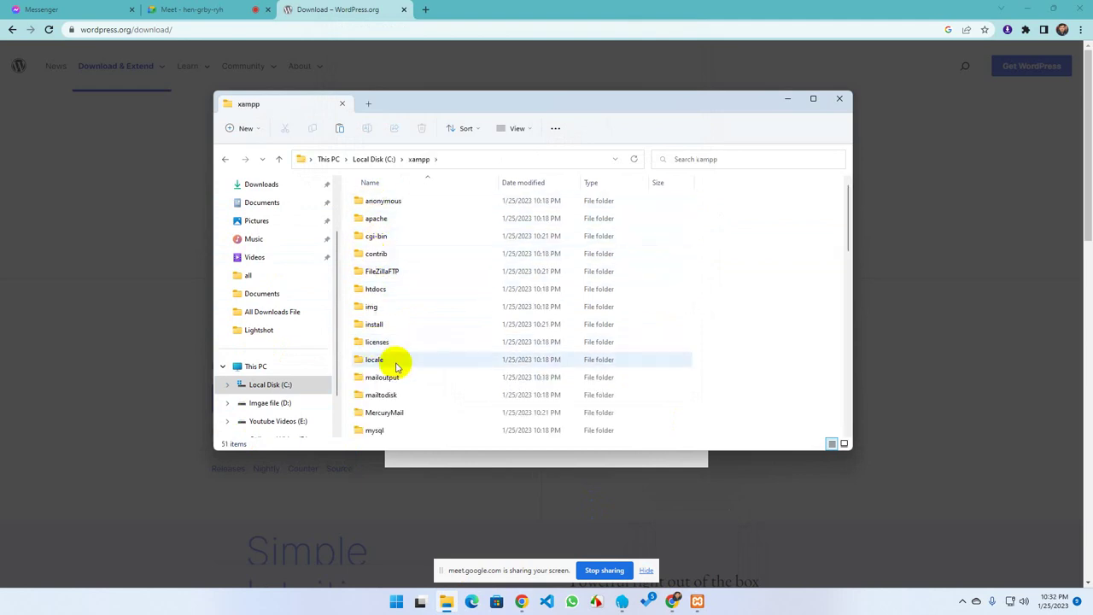
double_click(380, 289)
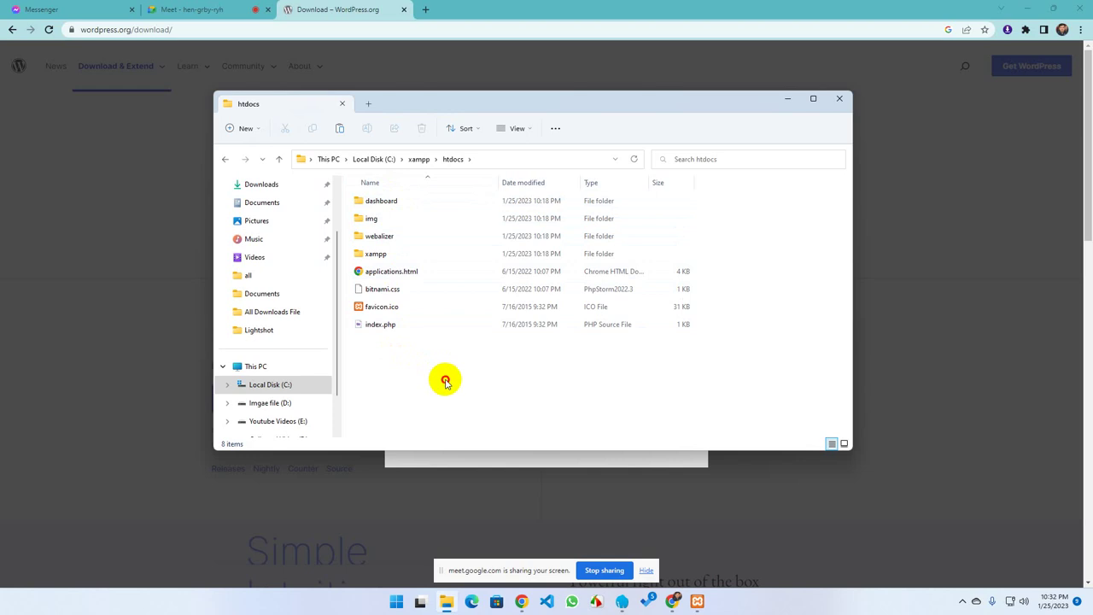
Create a folder named default in htdocs and move all the original htdocs items into it
drag(445, 382, 370, 200)
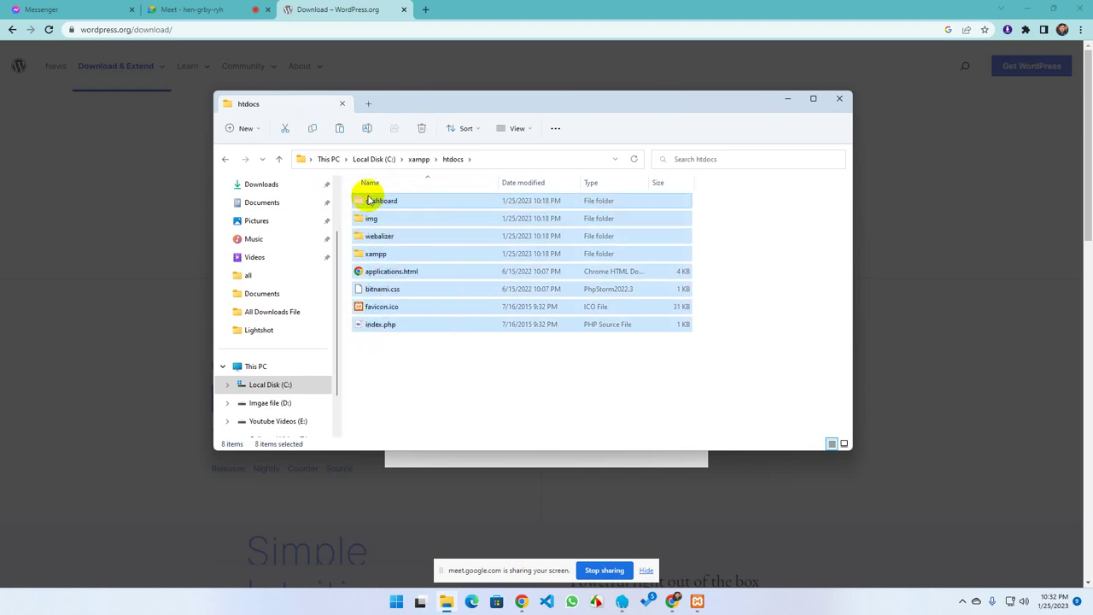
right_click(393, 369)
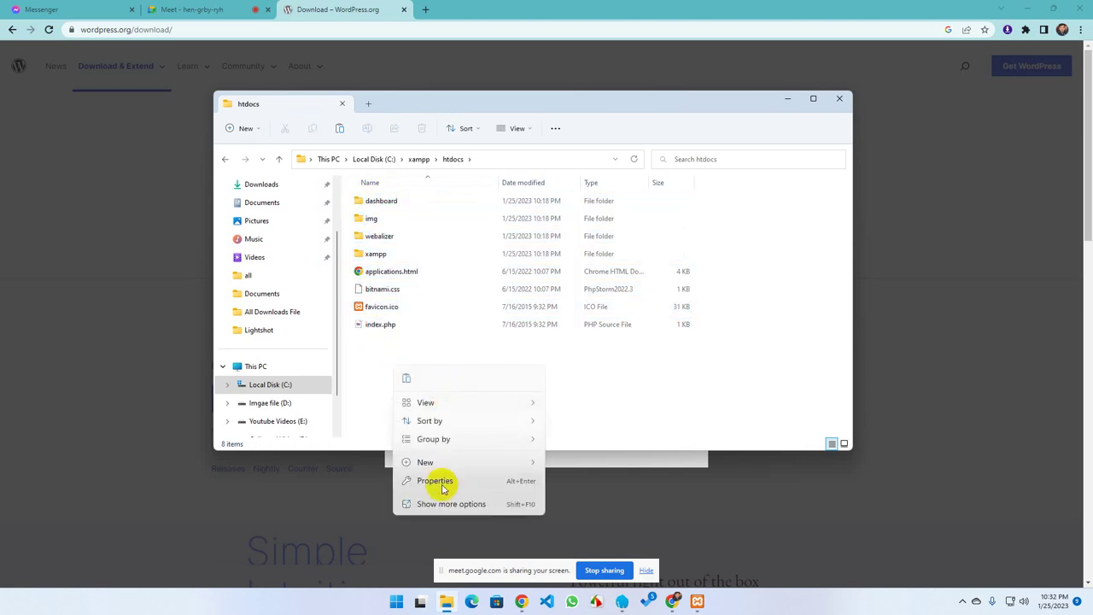
mouse_move(444, 467)
click(577, 465)
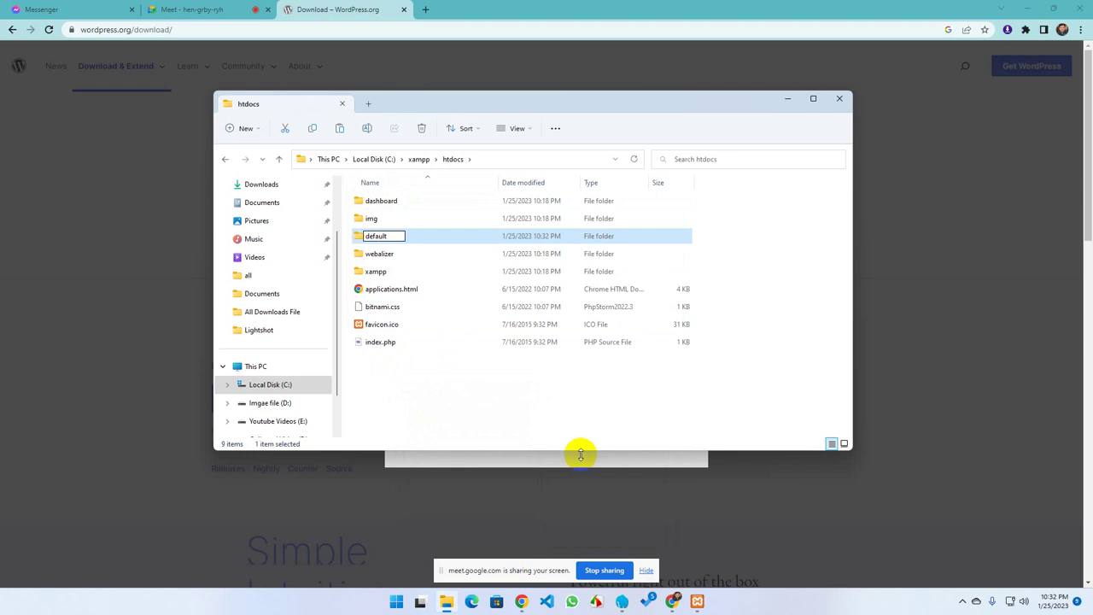
click(447, 383)
drag(410, 391, 378, 218)
key(Delete)
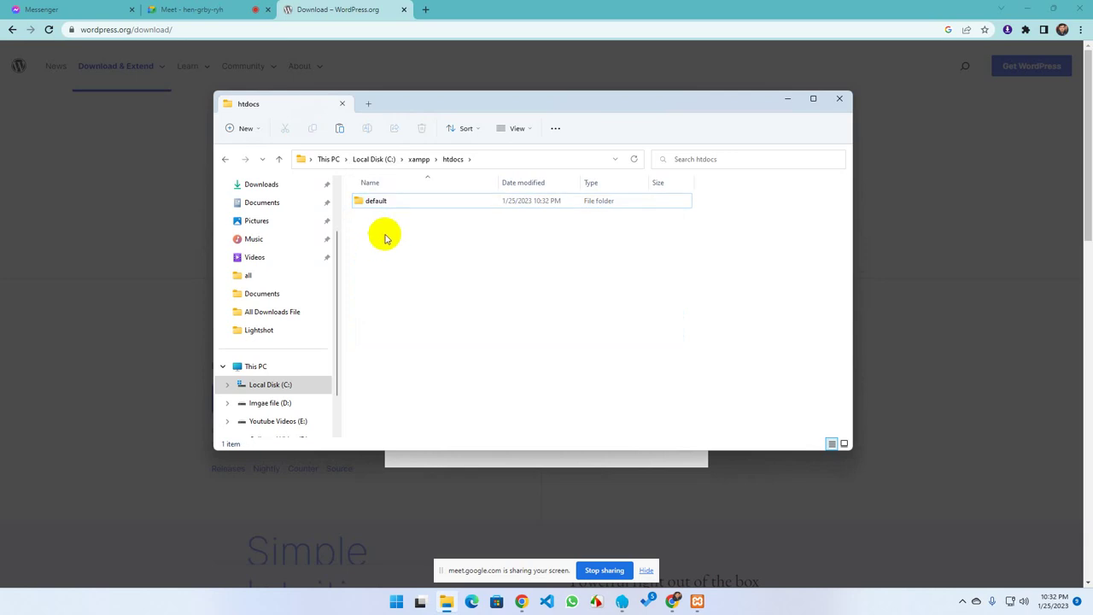
Create a new folder named ourwp in htdocs
right_click(407, 241)
mouse_move(446, 356)
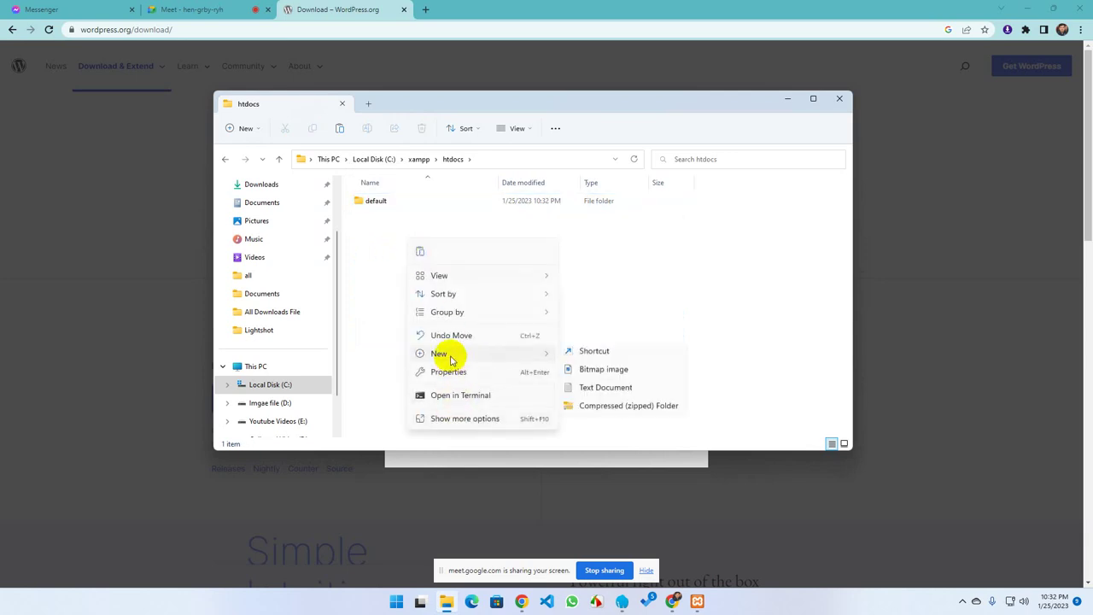
click(588, 357)
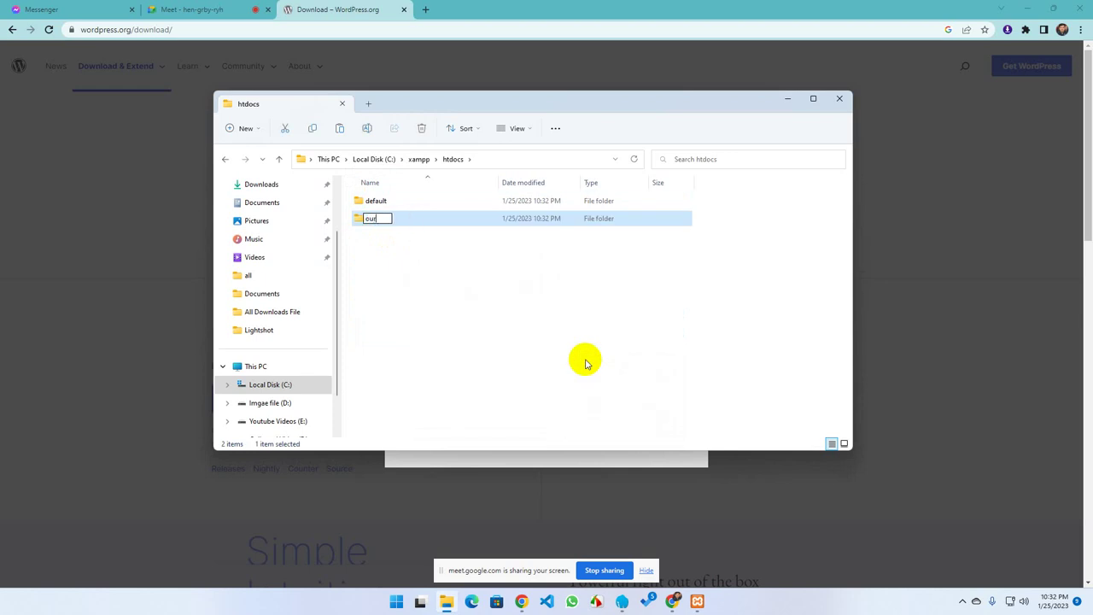
text(ourwp)
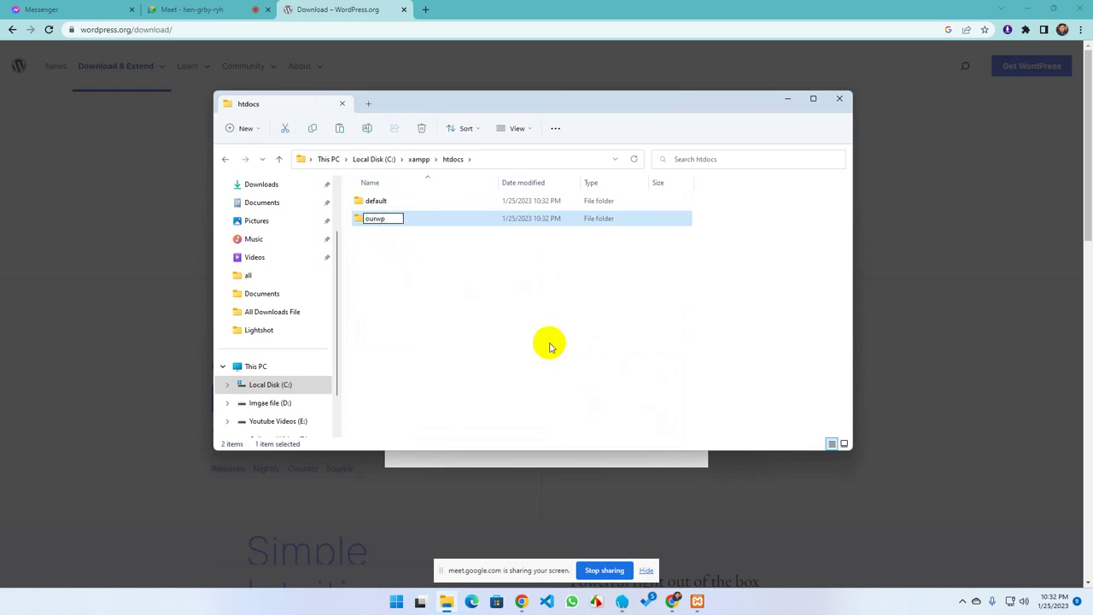
click(418, 284)
Paste wordpress-6.1.1.zip into the ourwp folder and open the archive
click(398, 226)
double_click(398, 226)
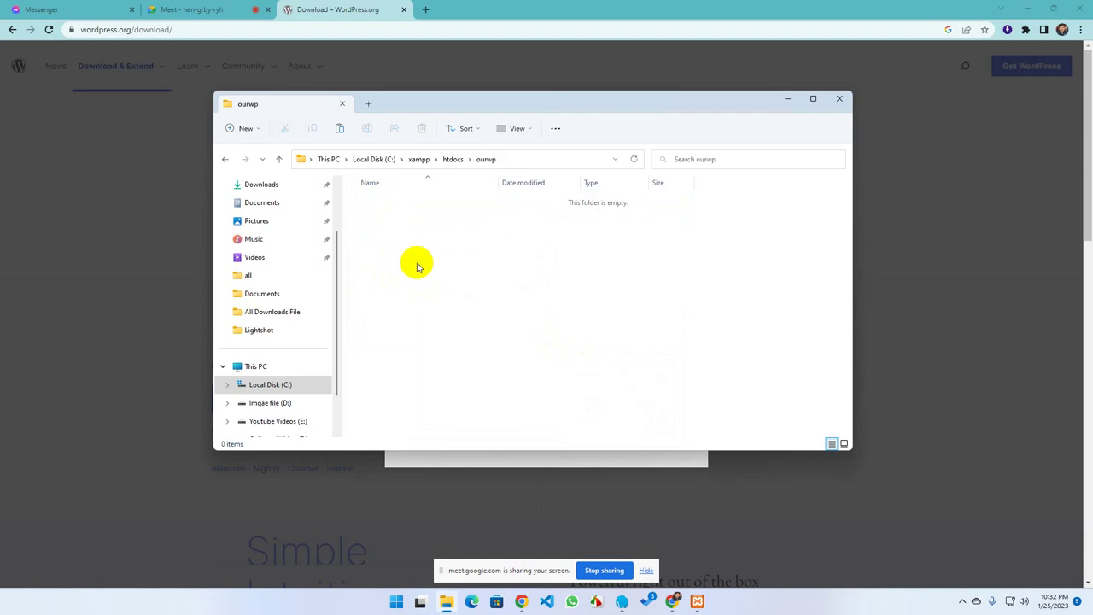
right_click(422, 267)
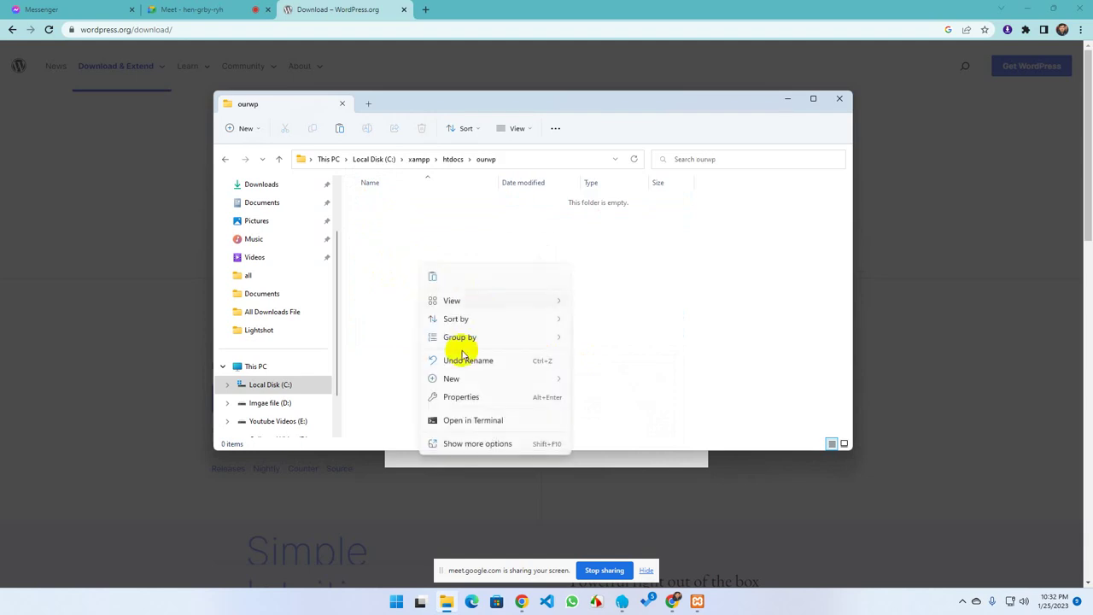
click(432, 276)
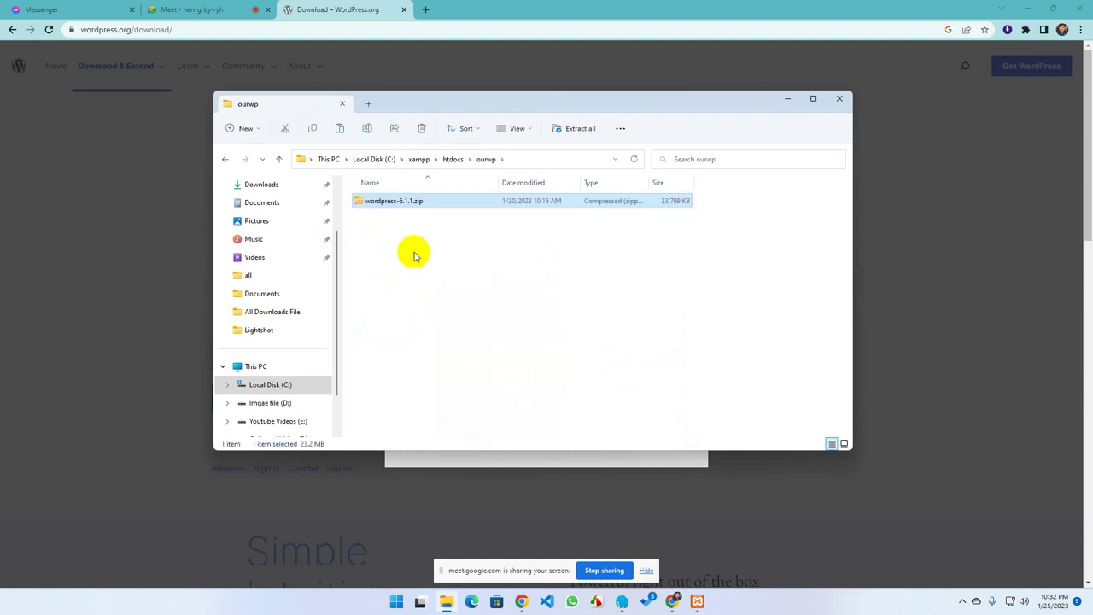
click(408, 247)
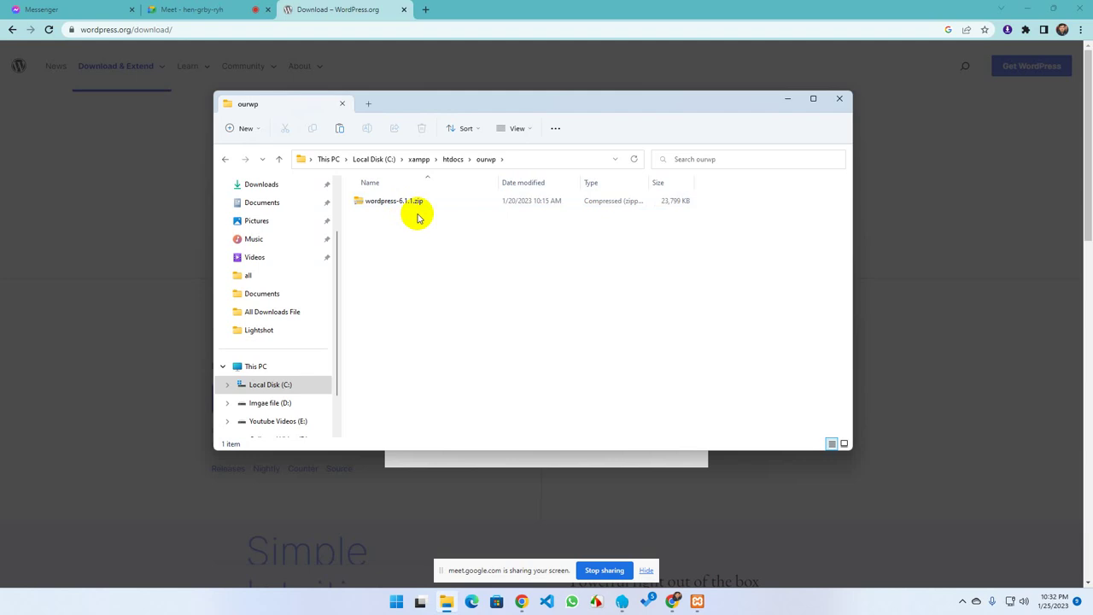
double_click(410, 202)
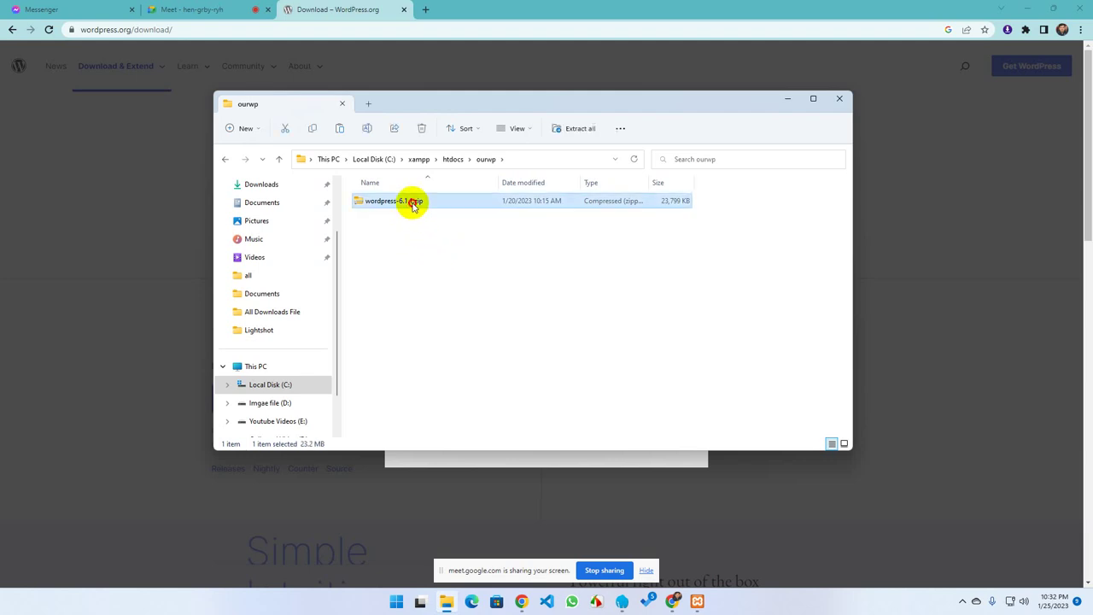
Copy all 19 files from the zip's wordpress folder and paste them into ourwp
double_click(410, 200)
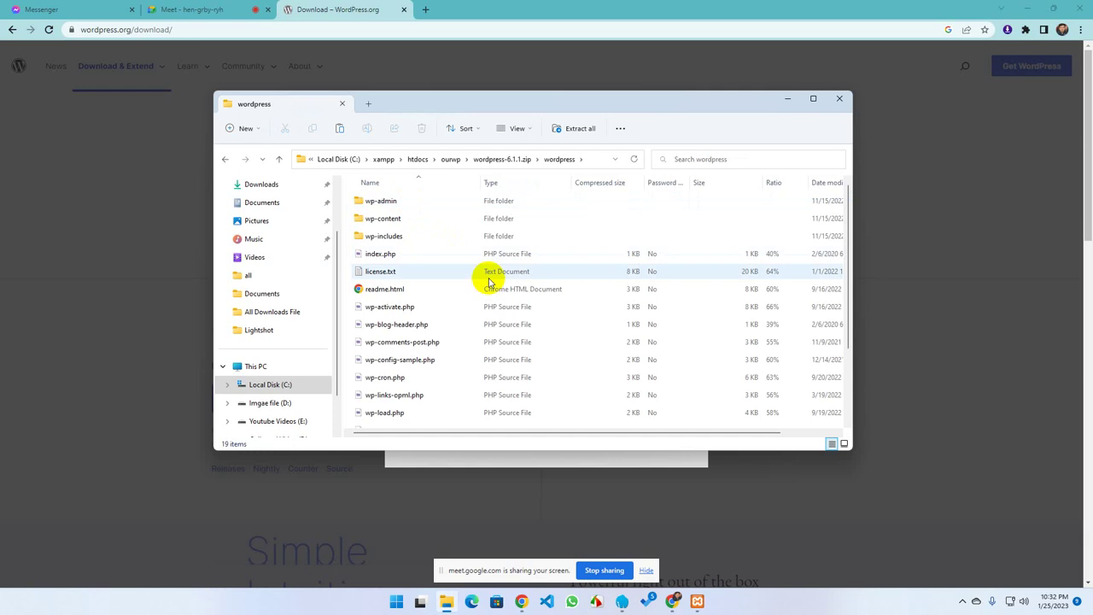
key(ctrl+a)
right_click(431, 235)
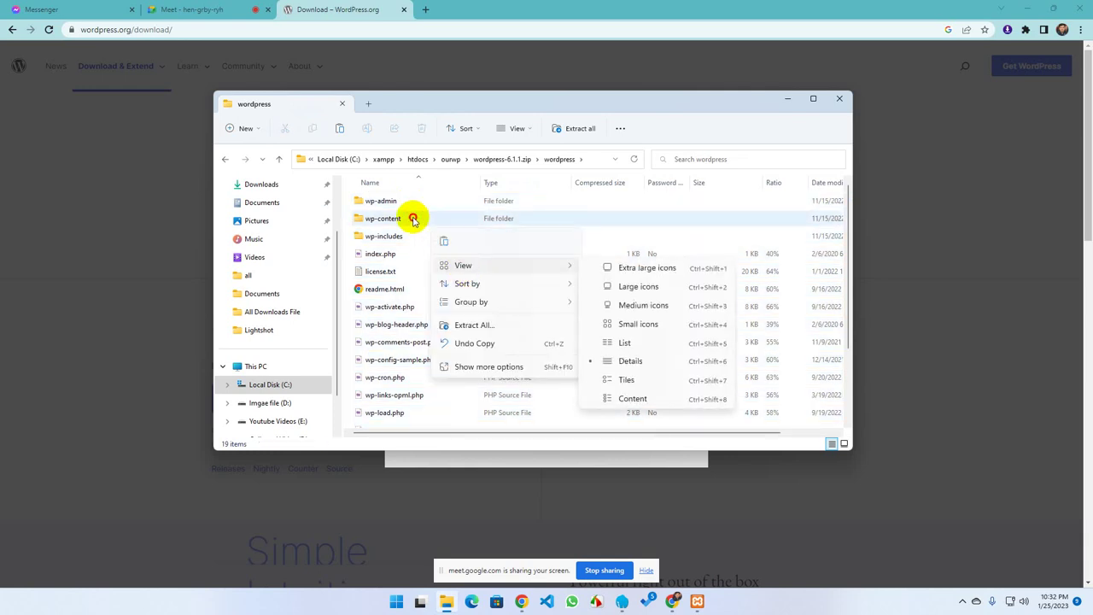
click(416, 220)
key(ctrl+a)
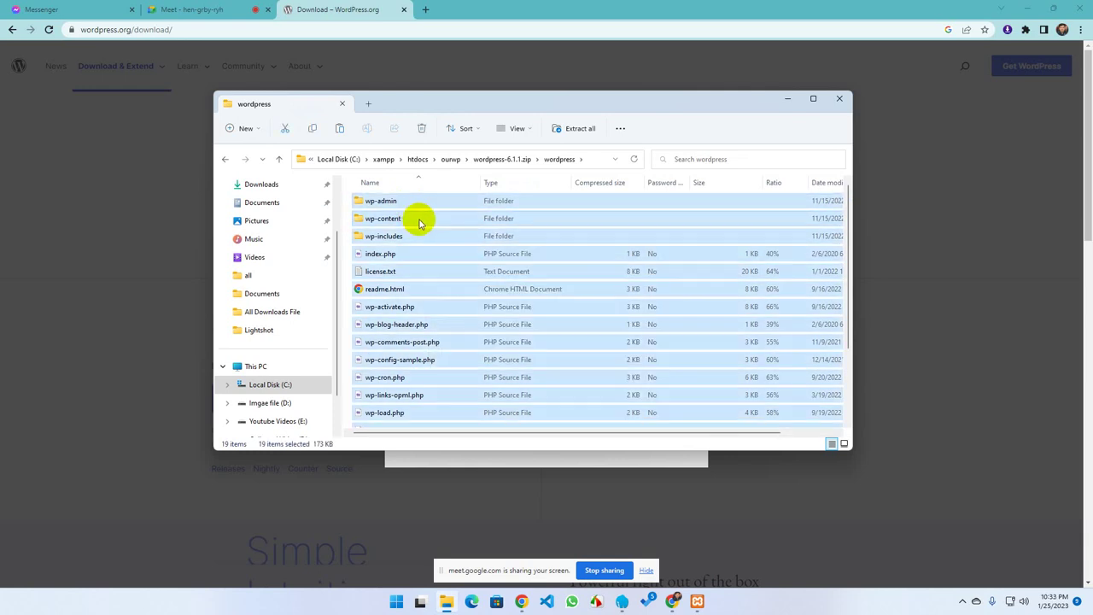
click(225, 160)
click(225, 160)
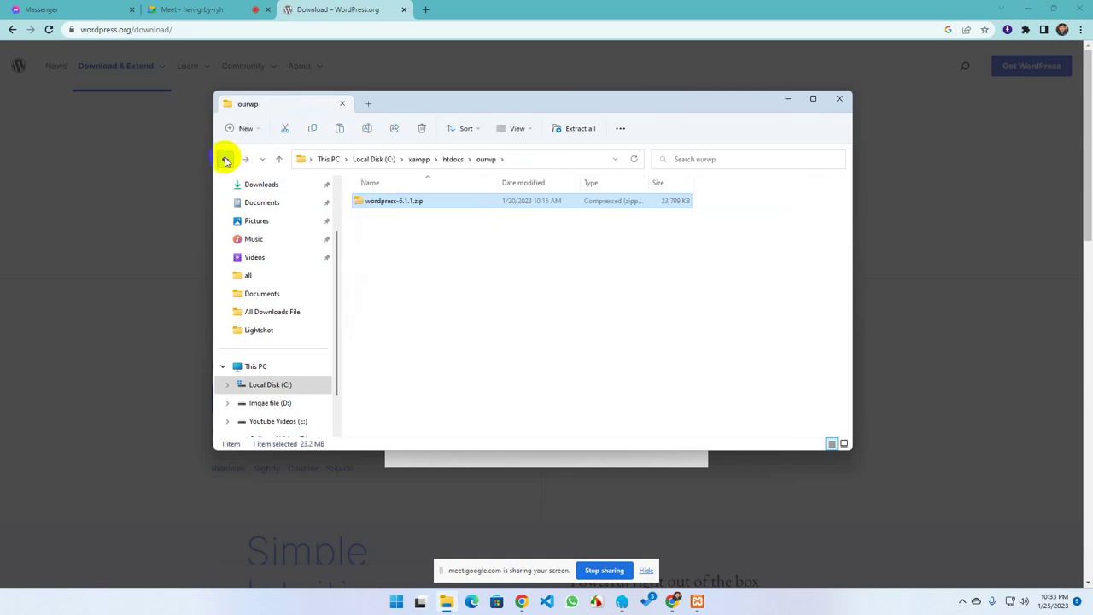
right_click(464, 256)
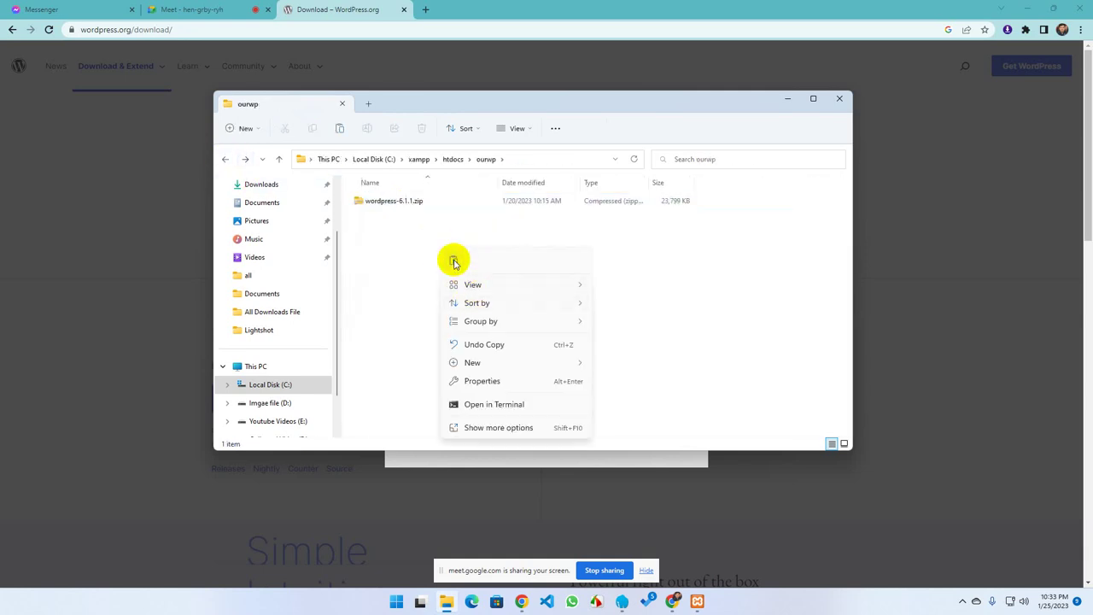
click(452, 259)
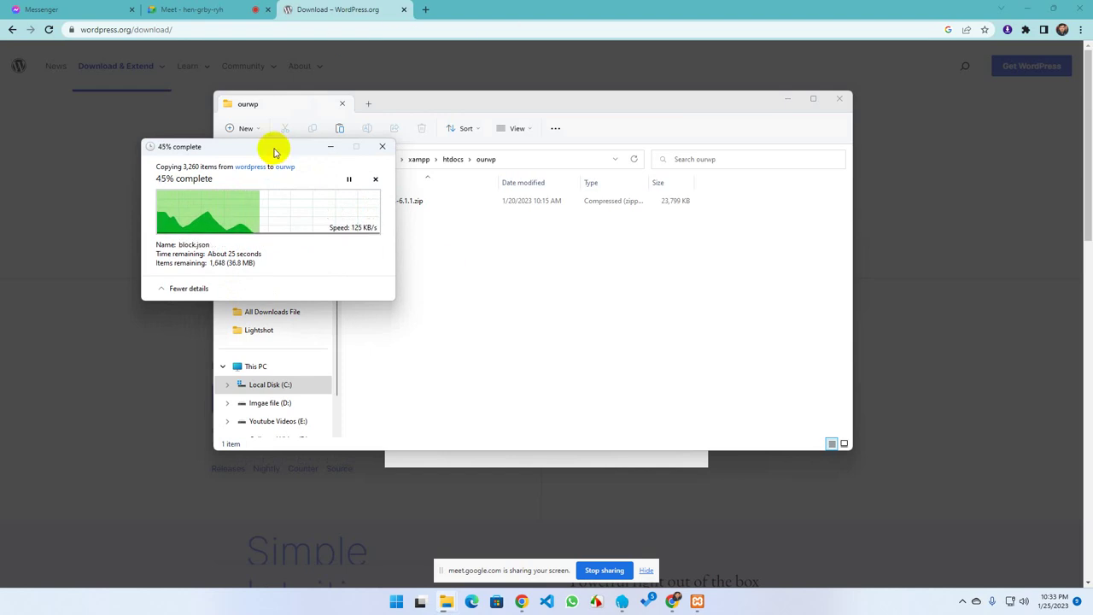
Move the copy progress window aside and check the zip and ourwp contents while copying runs
drag(273, 146, 137, 200)
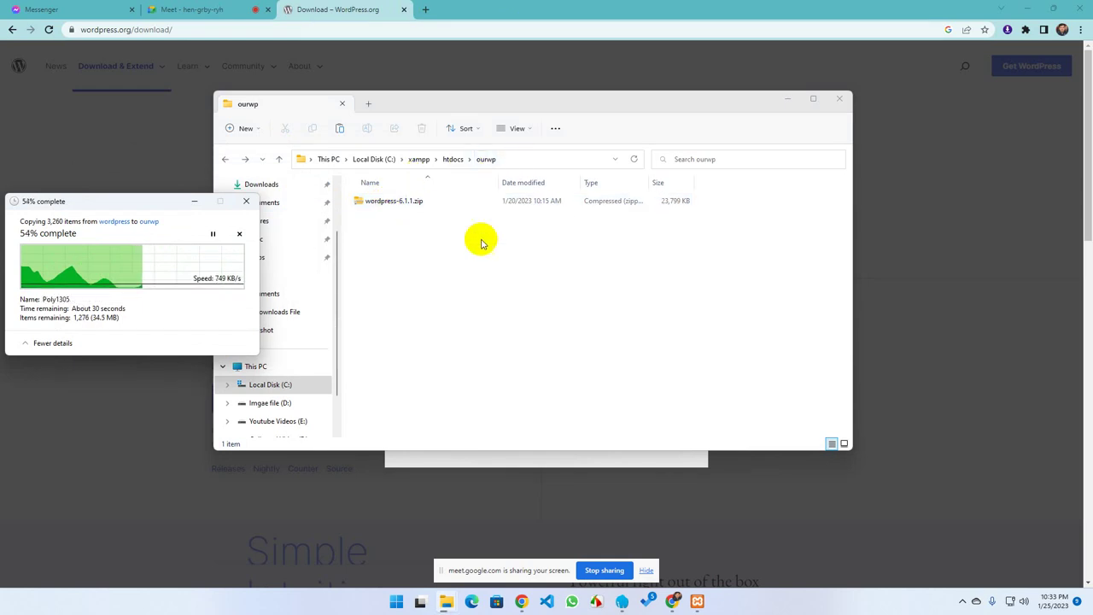
double_click(369, 203)
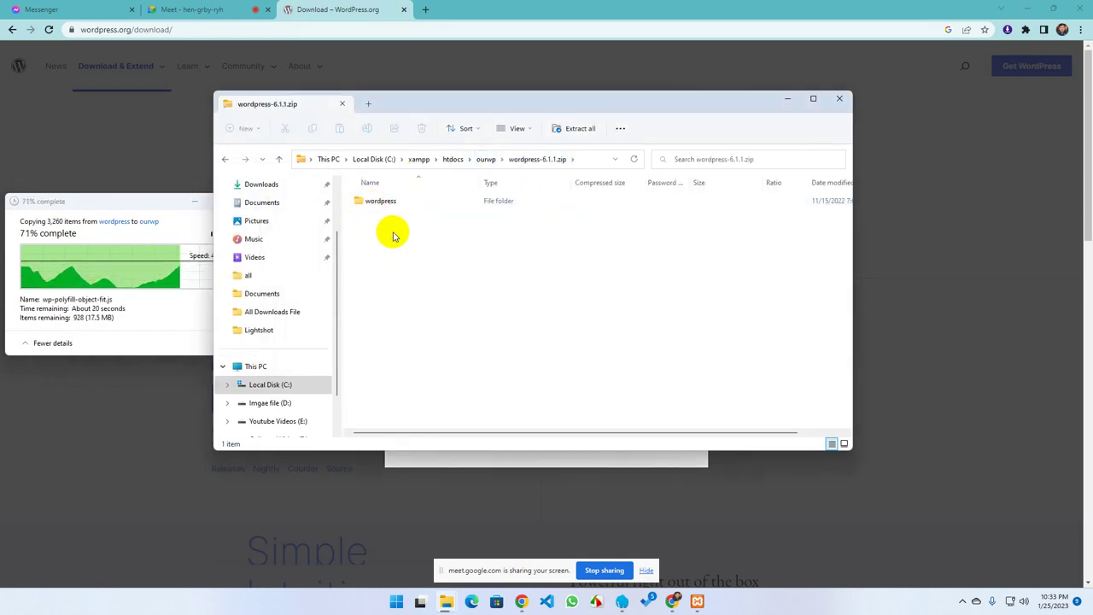
double_click(382, 204)
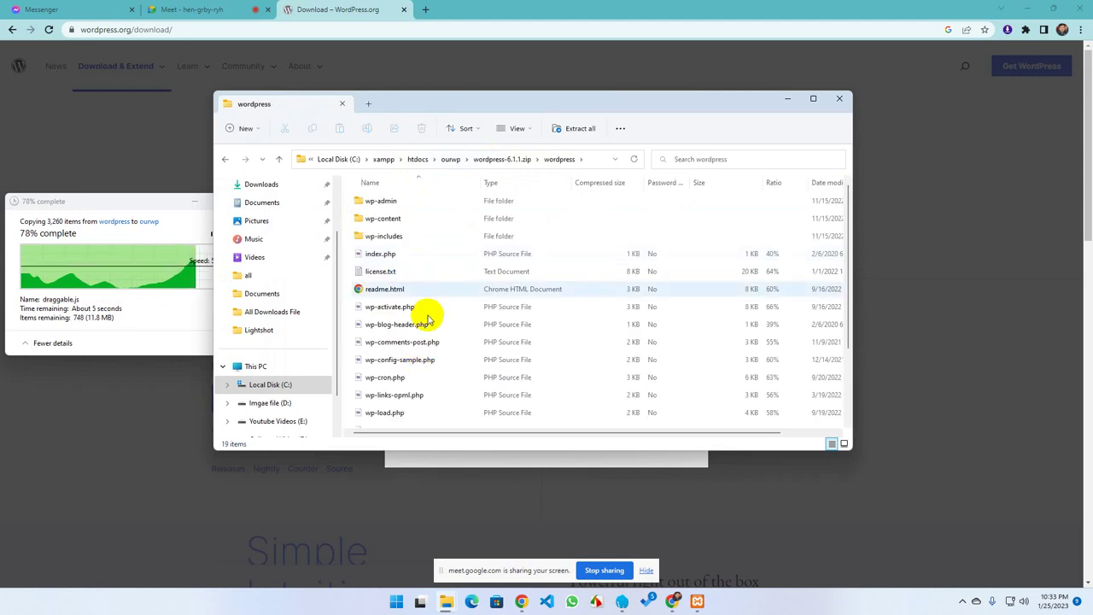
click(225, 159)
click(225, 158)
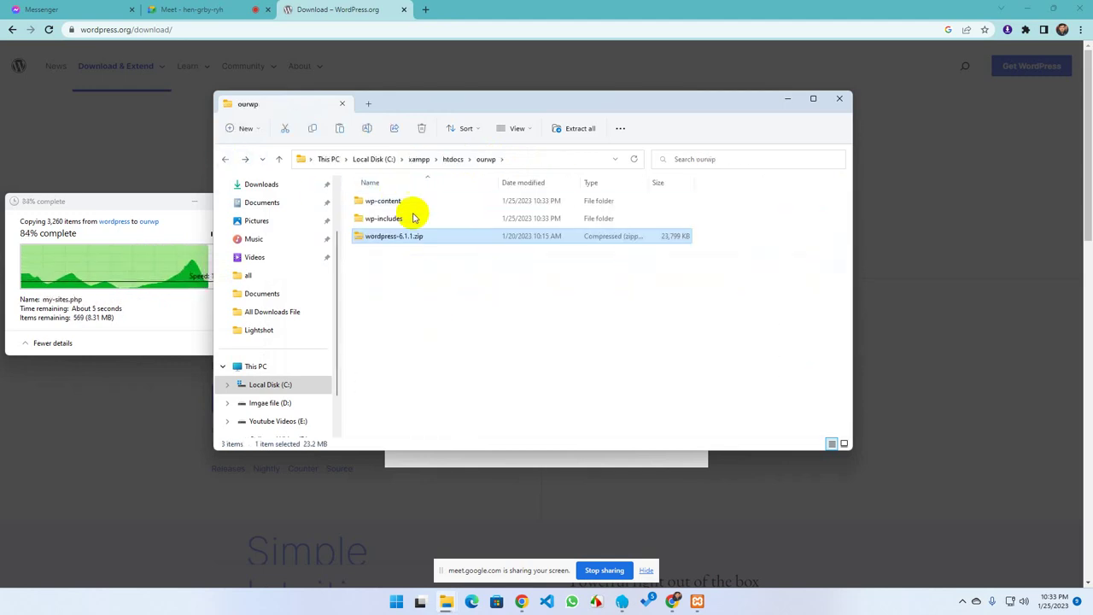
click(226, 159)
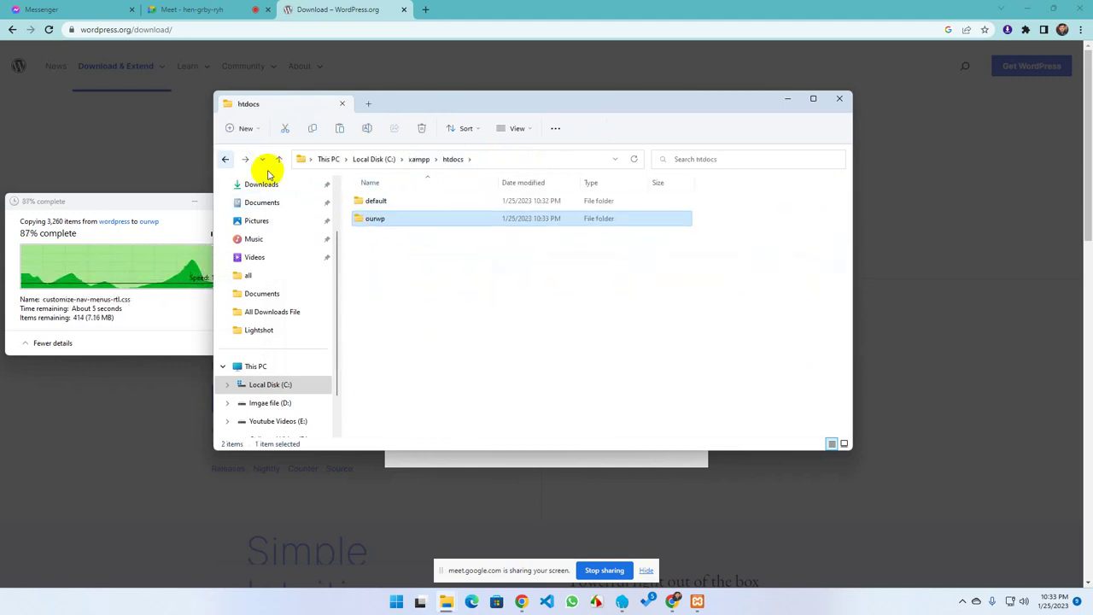
double_click(374, 221)
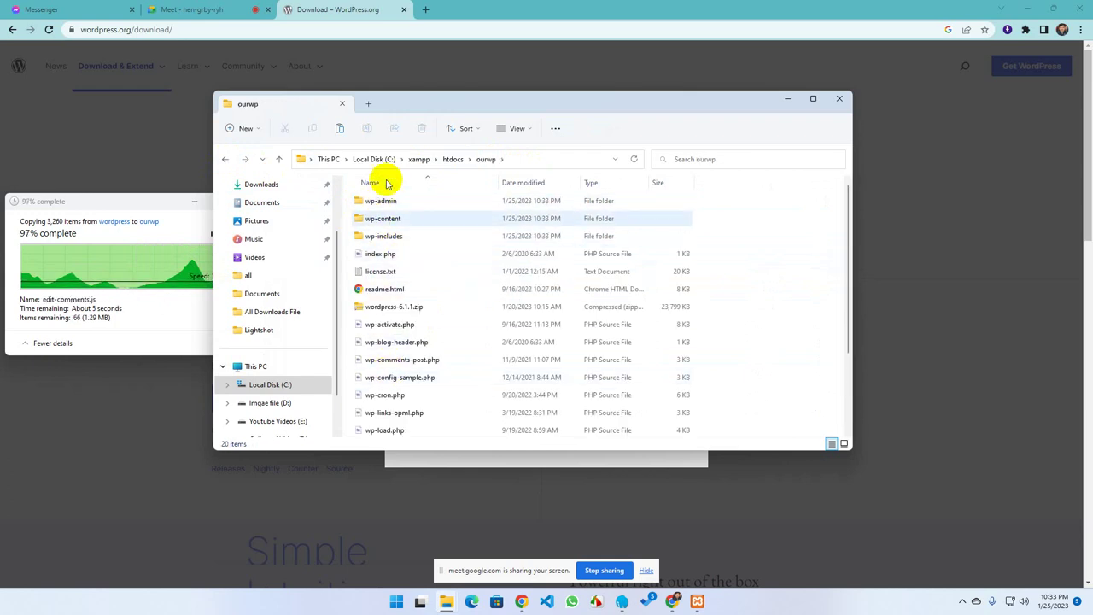
Delete wordpress-6.1.1.zip from ourwp, verify the remaining files, and return to htdocs
drag(441, 102, 532, 96)
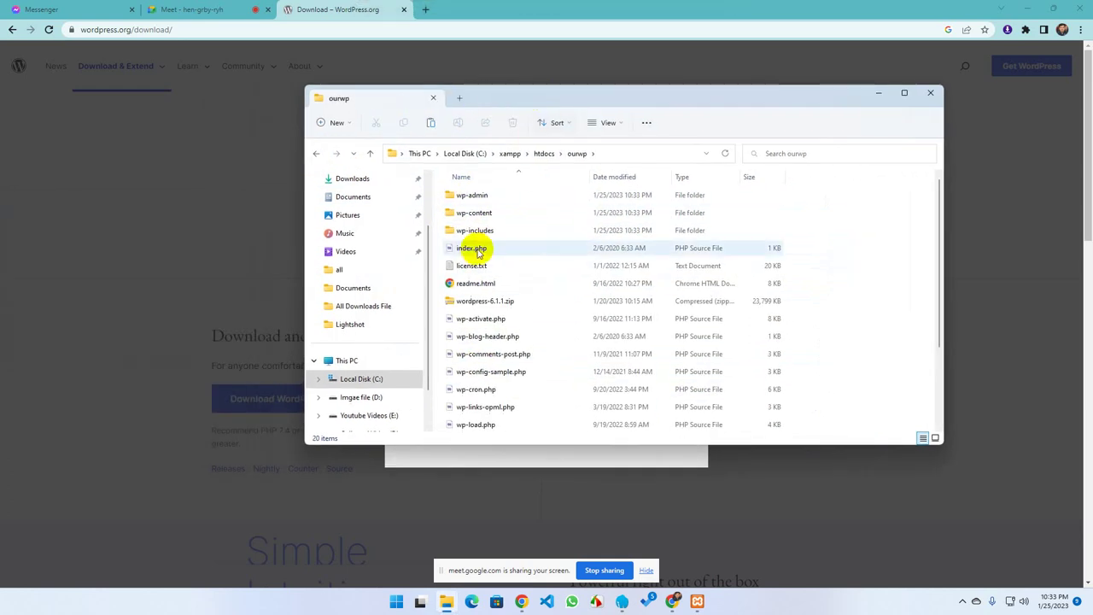
click(476, 302)
key(Delete)
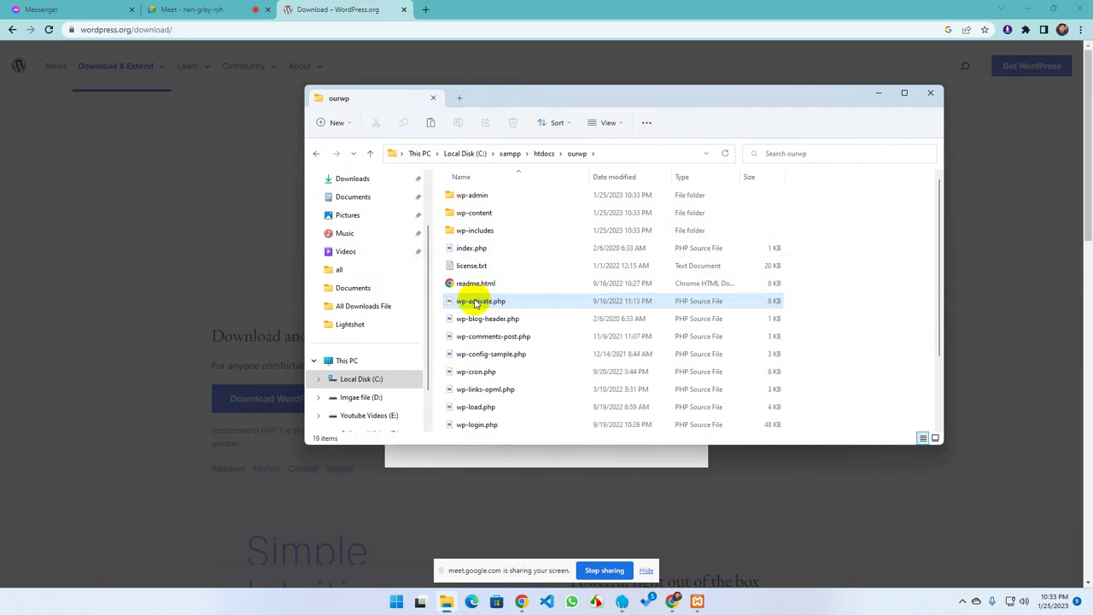
scroll(472, 286, down, 2)
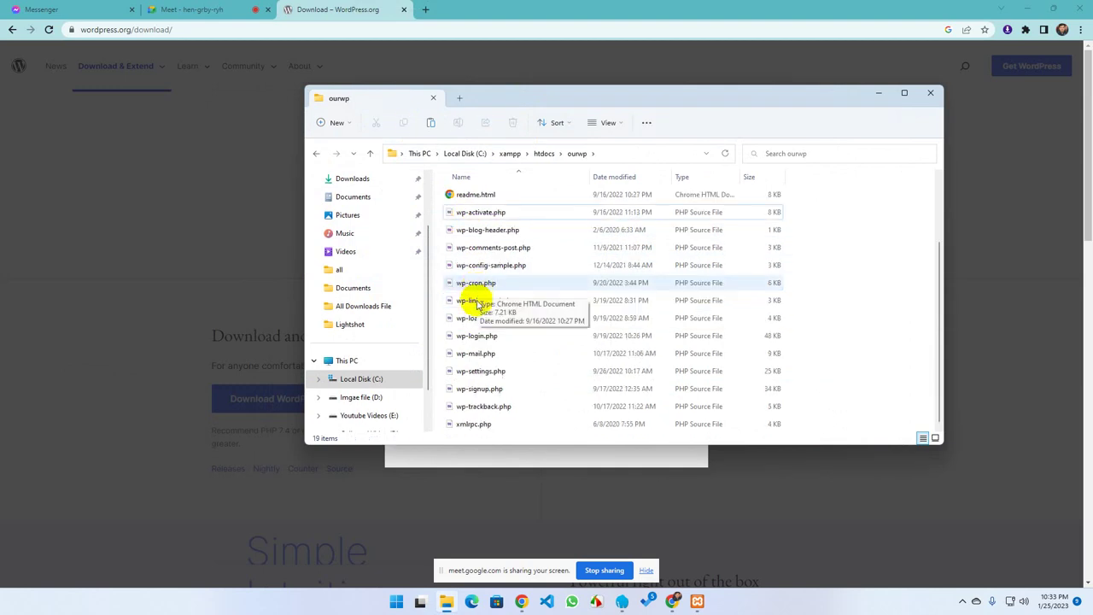
scroll(470, 304, up, 2)
click(316, 154)
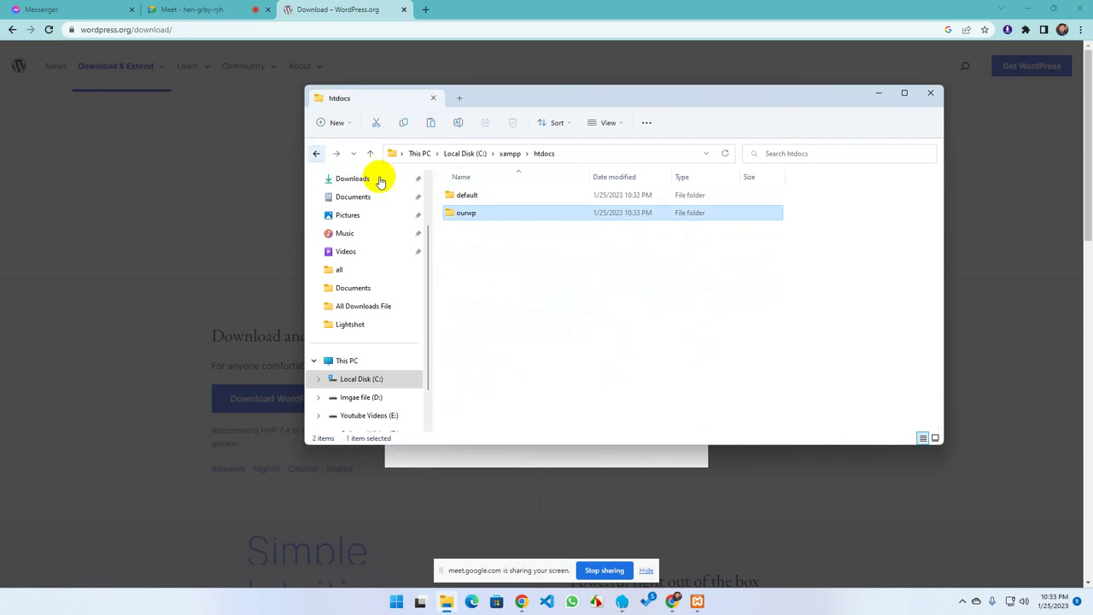
double_click(469, 213)
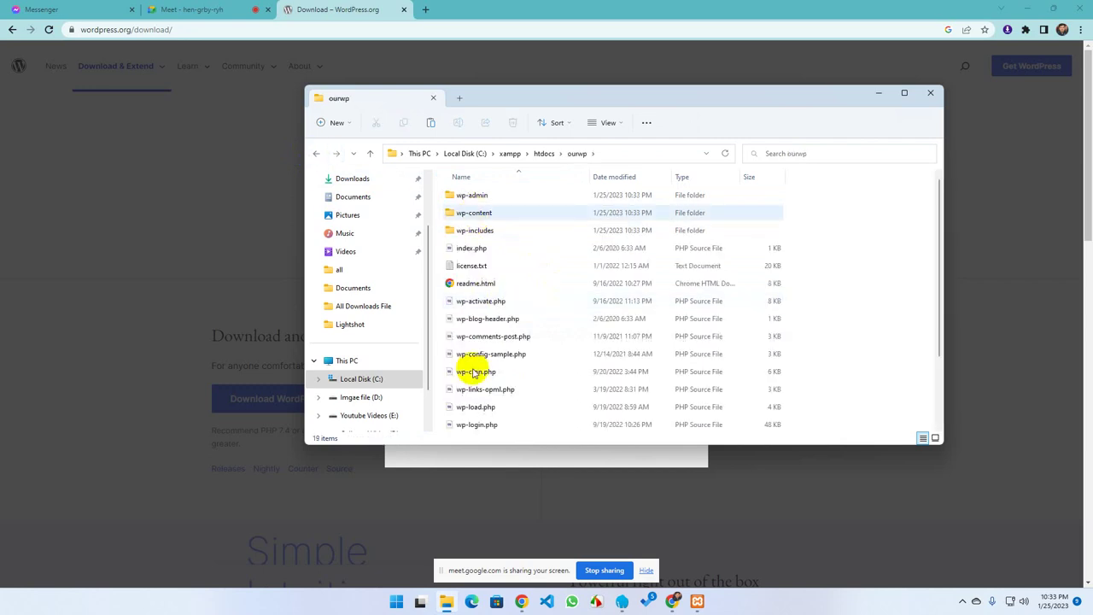
scroll(475, 342, down, 2)
scroll(475, 342, up, 2)
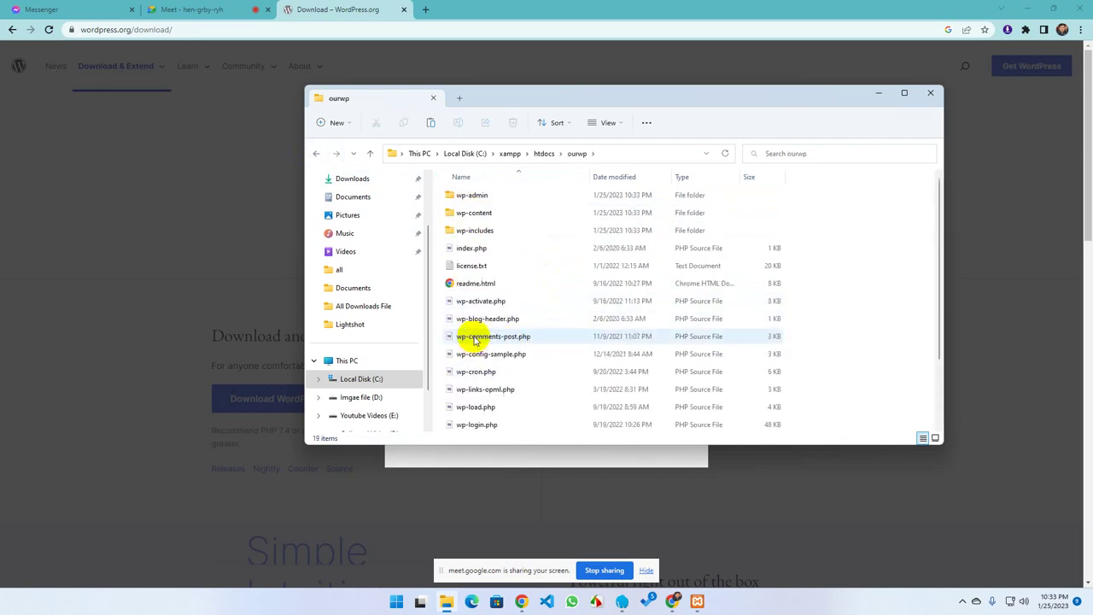
click(316, 153)
click(500, 218)
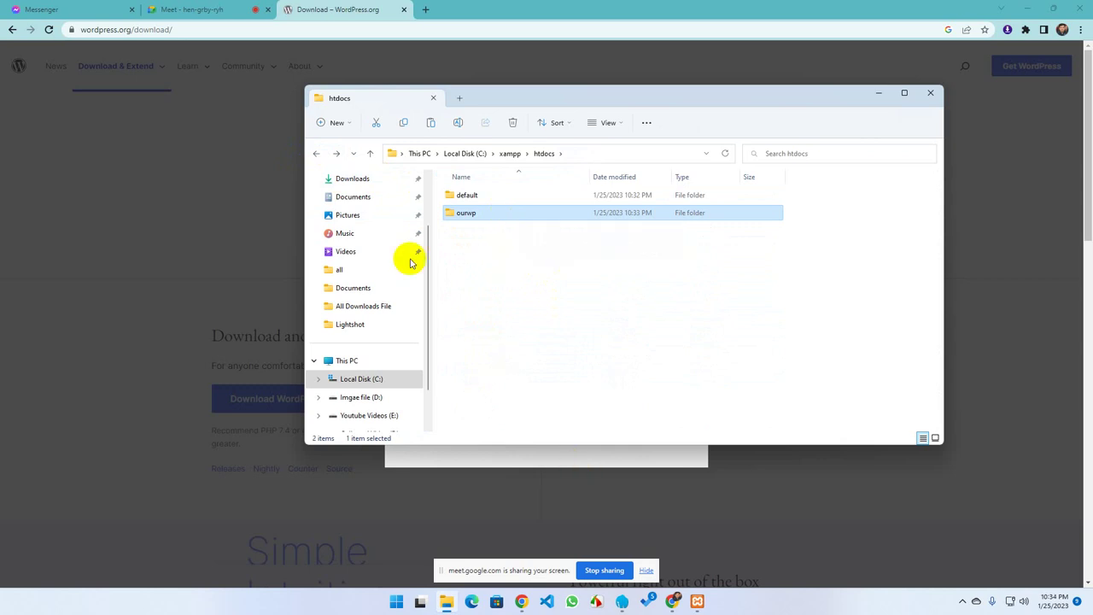
Load localhost/ourwp in a new Chrome tab, correcting the autocompleted and mistyped address
click(425, 11)
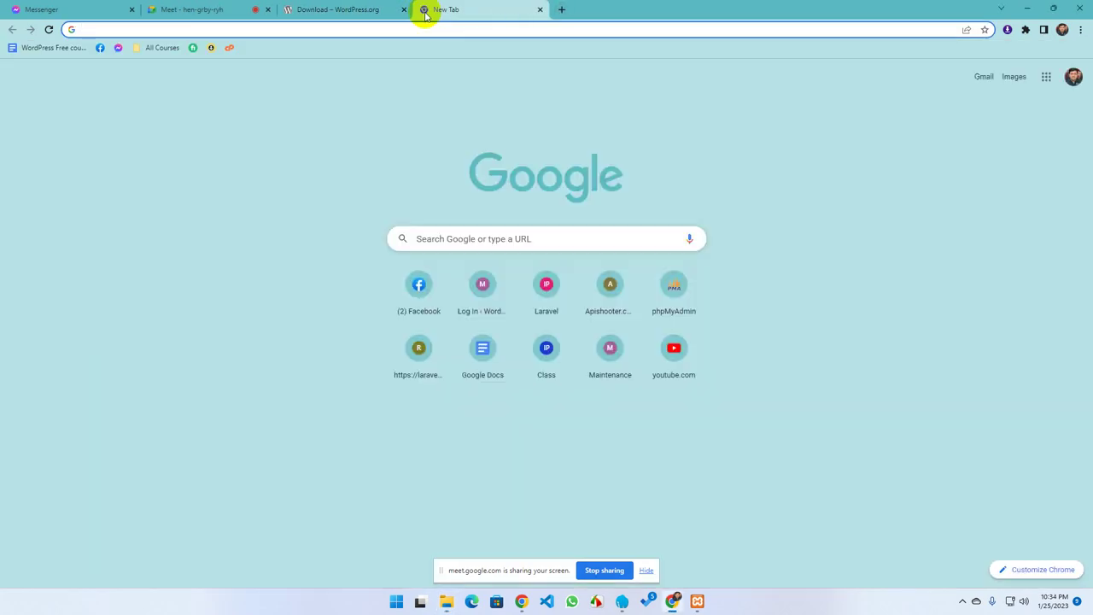
text(localhost/ph)
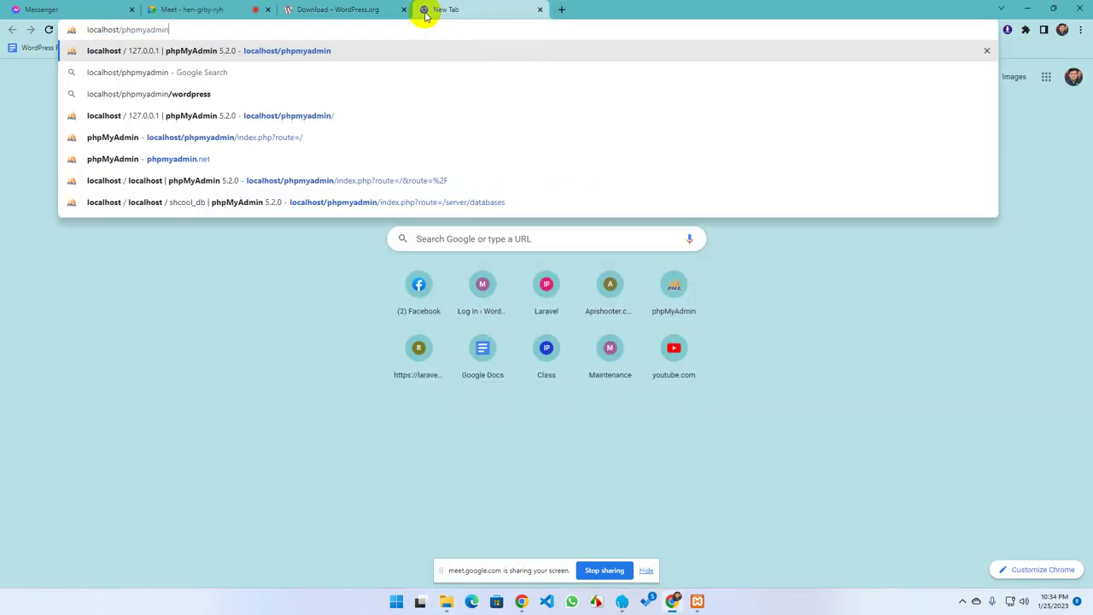
key(BackSpace)
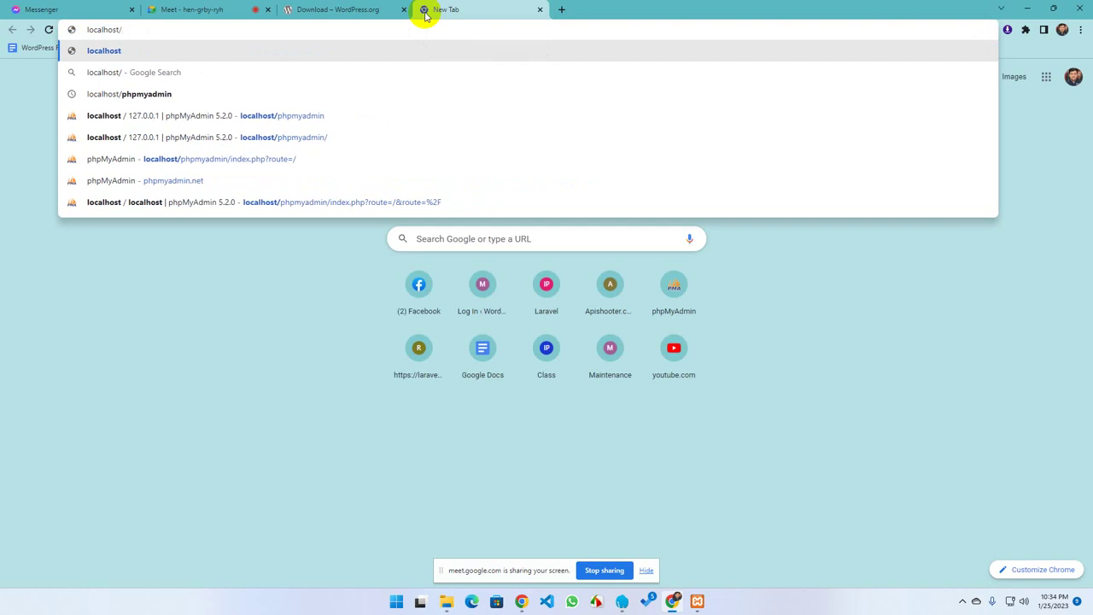
text(ourwp[)
key(BackSpace)
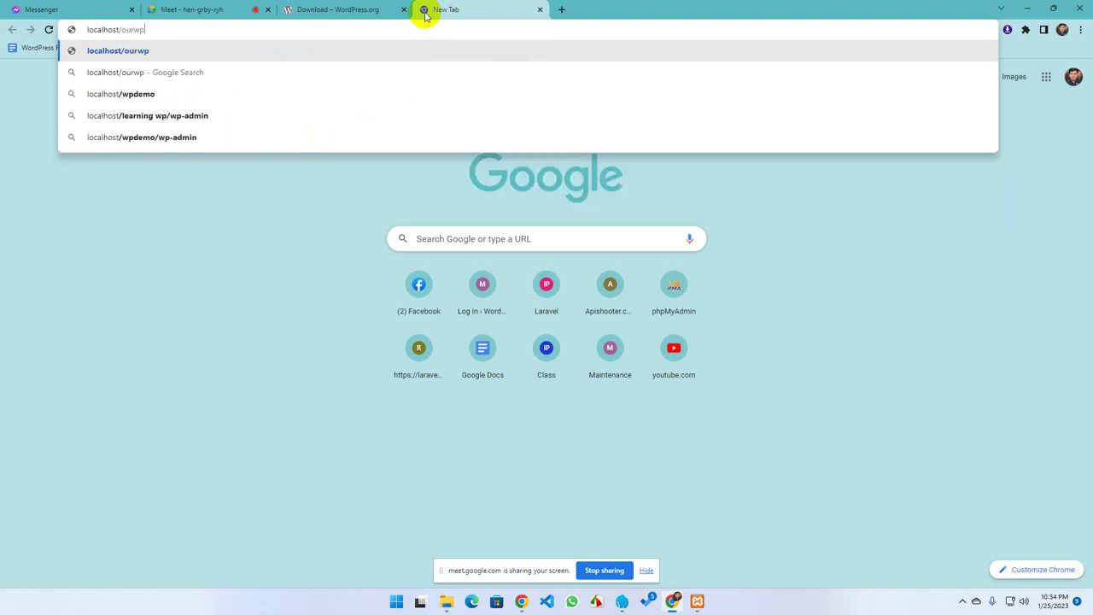
key(Return)
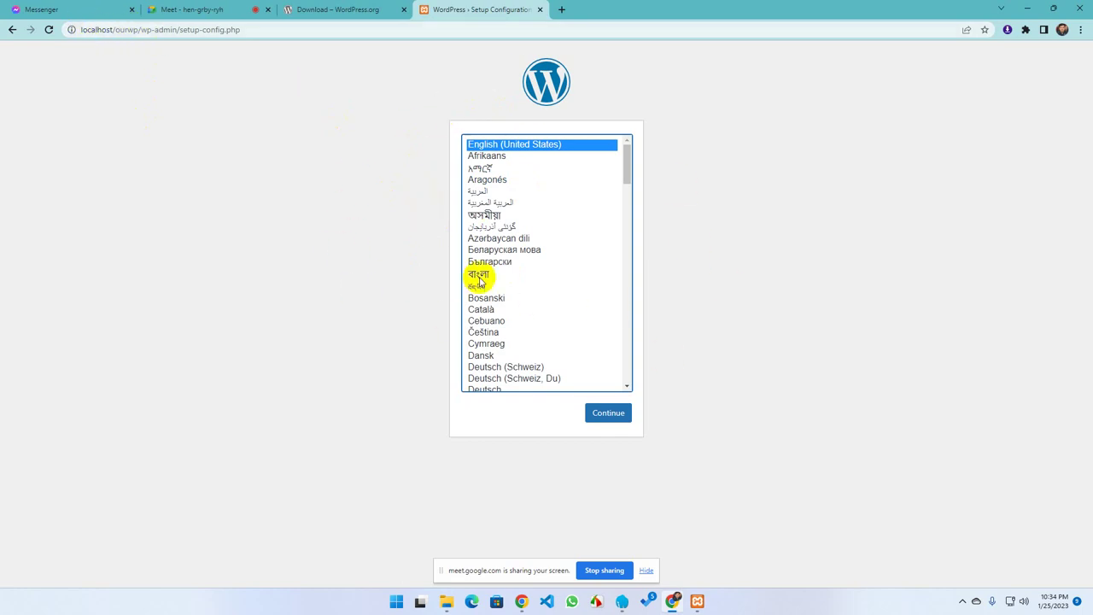
Continue with English (United States) and highlight the required database name, username, host and table prefix
click(608, 414)
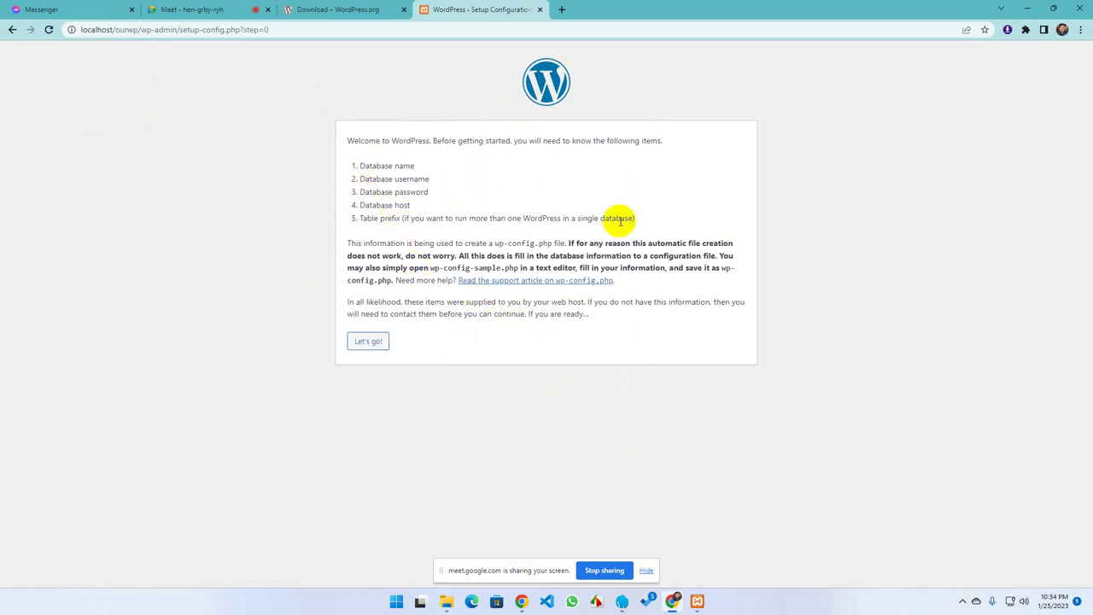
click(652, 220)
drag(651, 220, 341, 164)
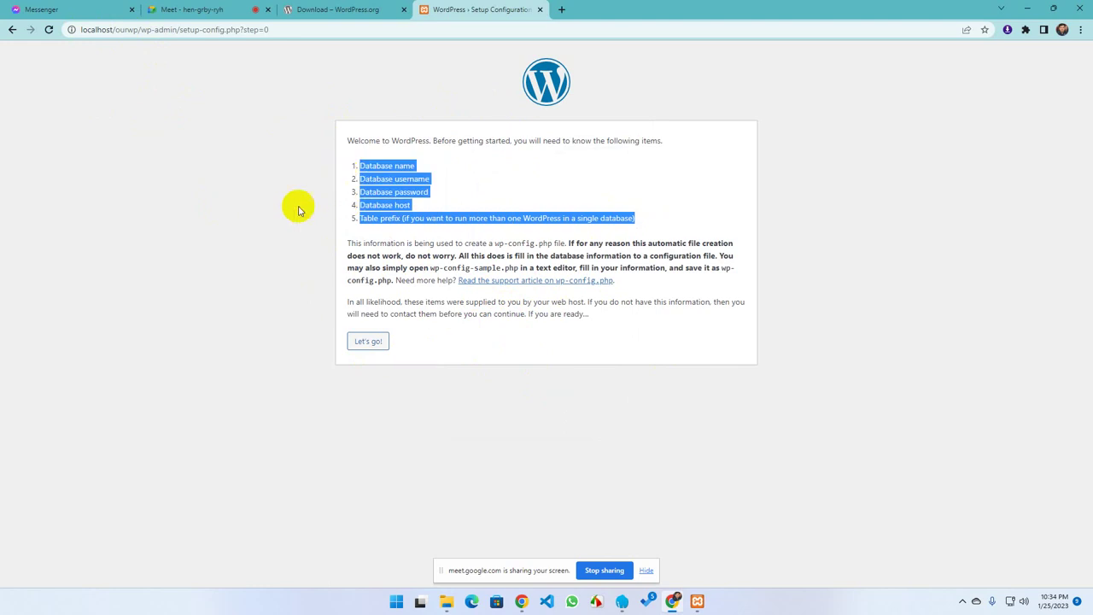
click(335, 182)
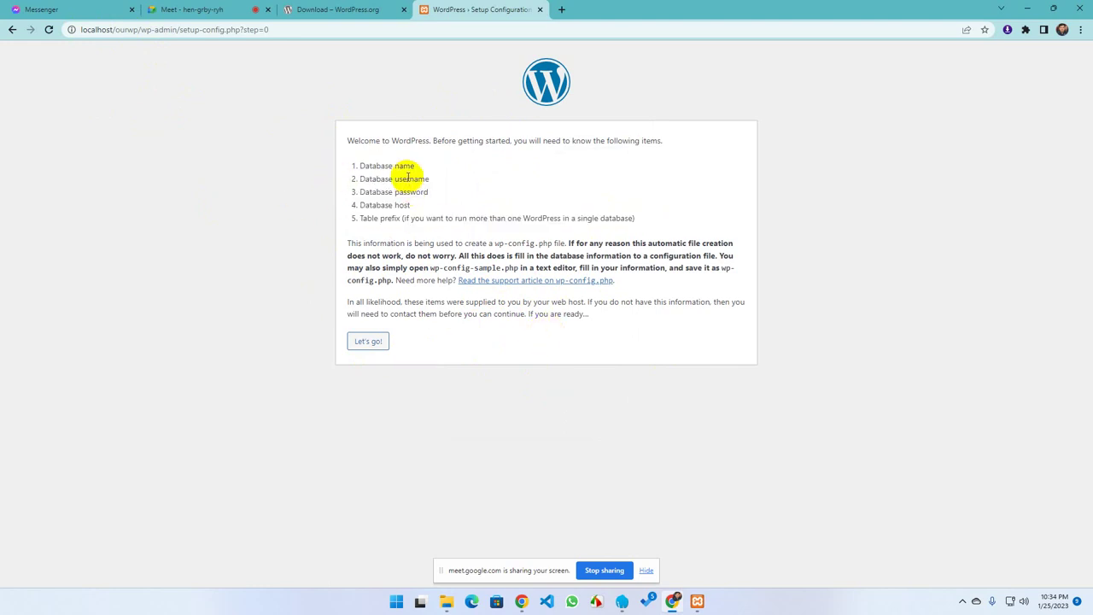
drag(395, 177, 441, 202)
click(419, 206)
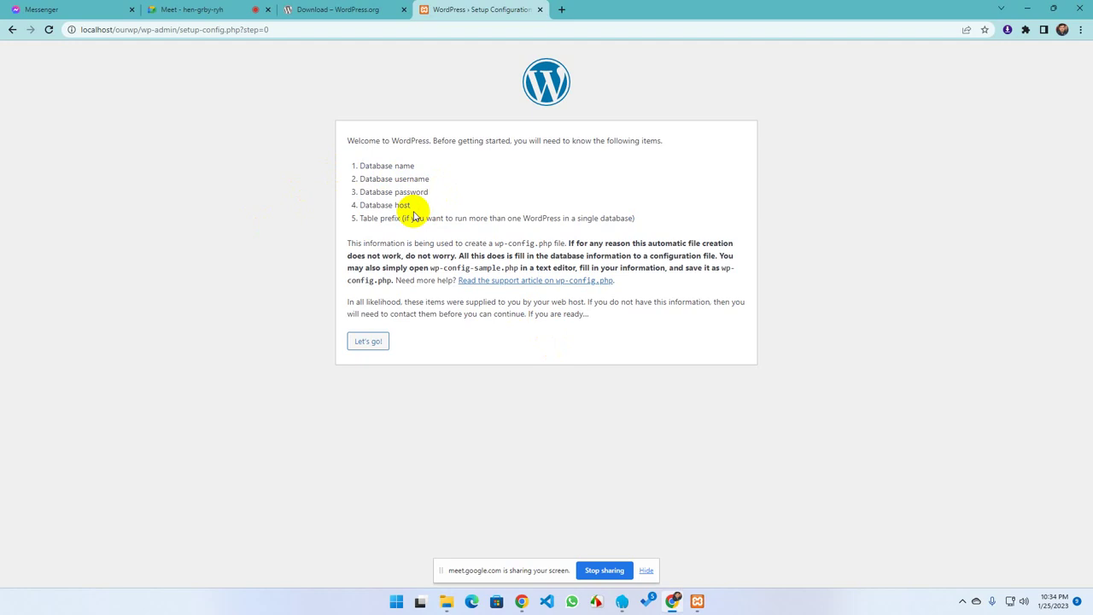
double_click(399, 205)
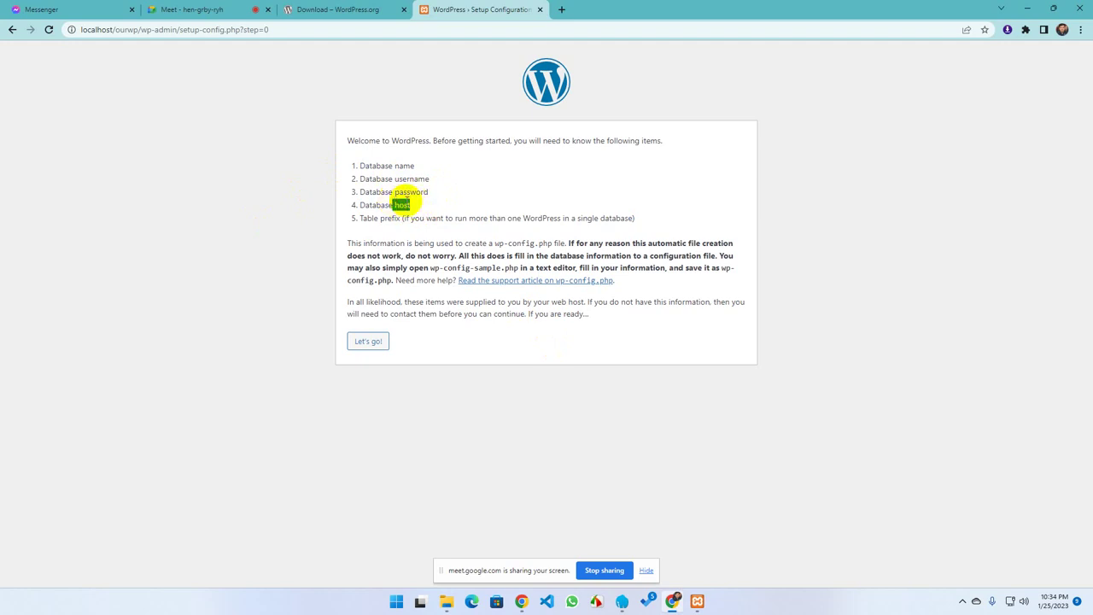
click(378, 219)
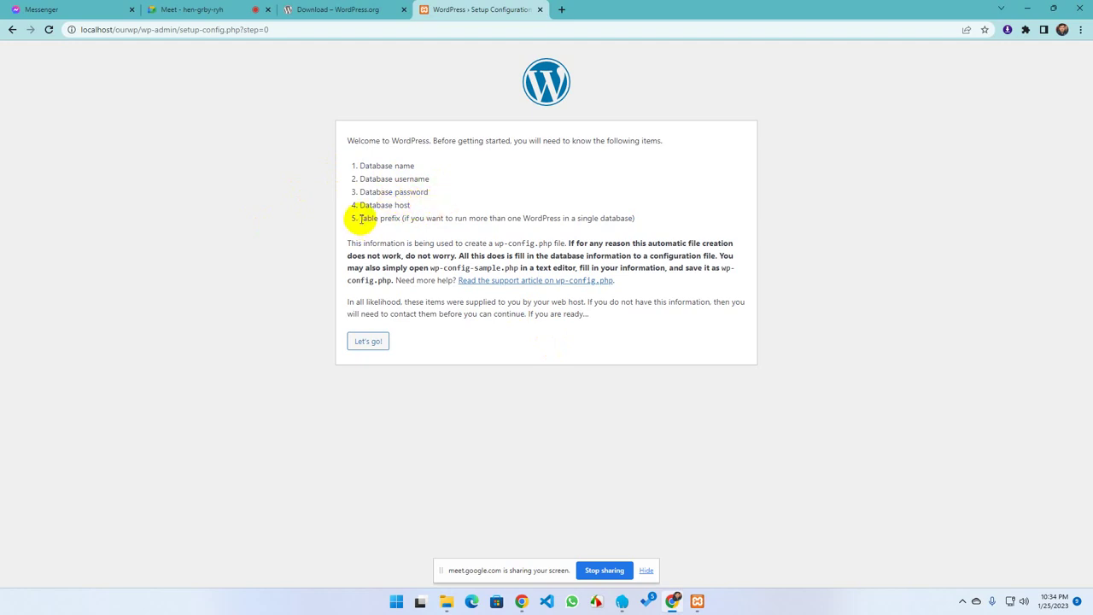
drag(360, 219, 649, 216)
drag(483, 231, 470, 222)
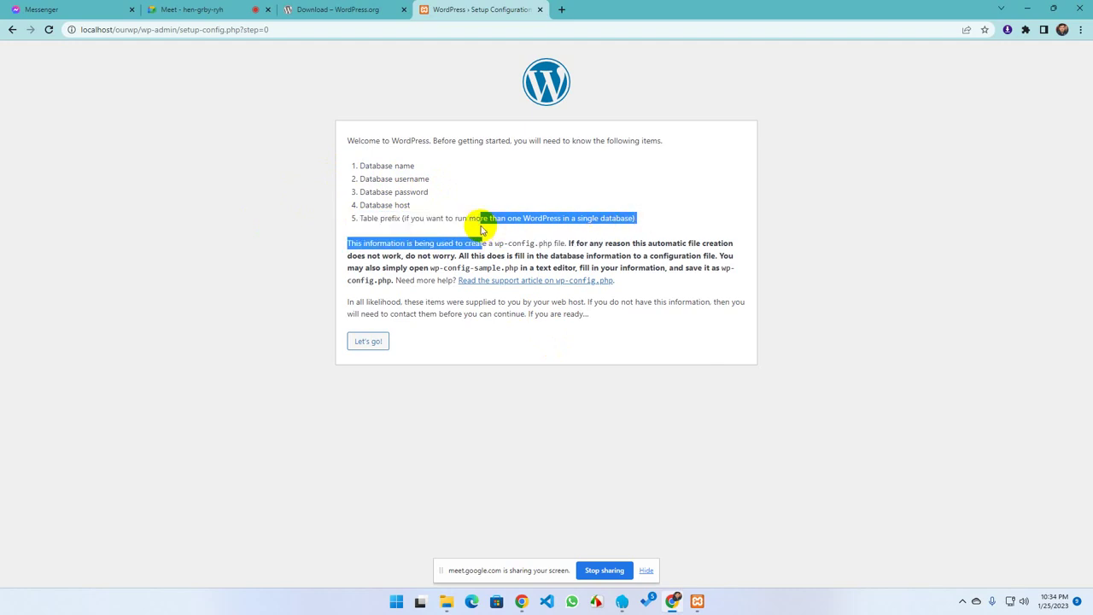
click(589, 194)
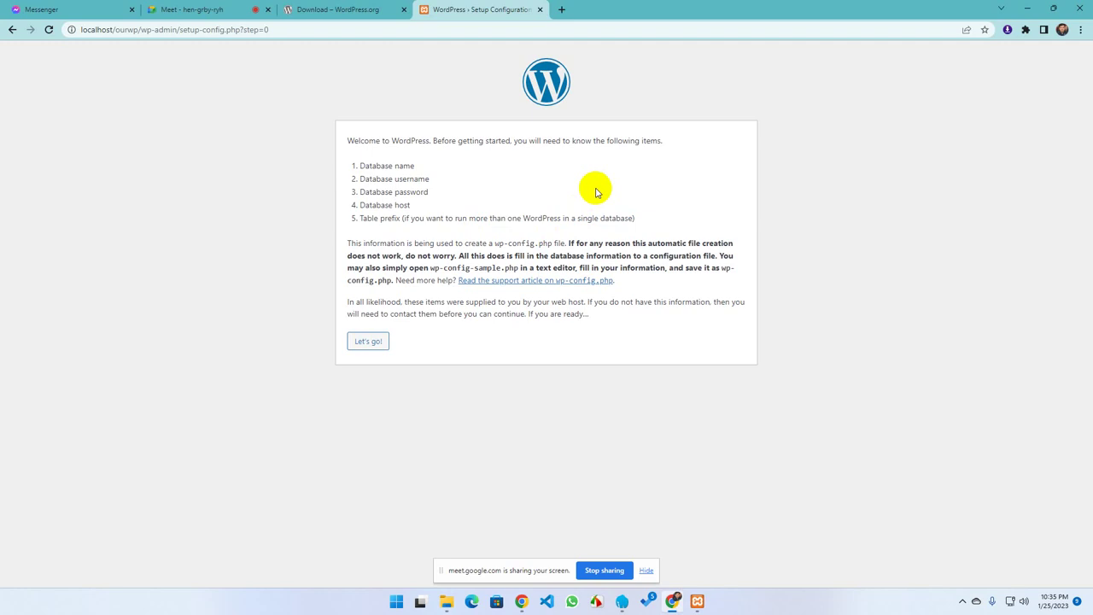
Abandon a typed address in a new tab and review the Table prefix and required details again
click(561, 9)
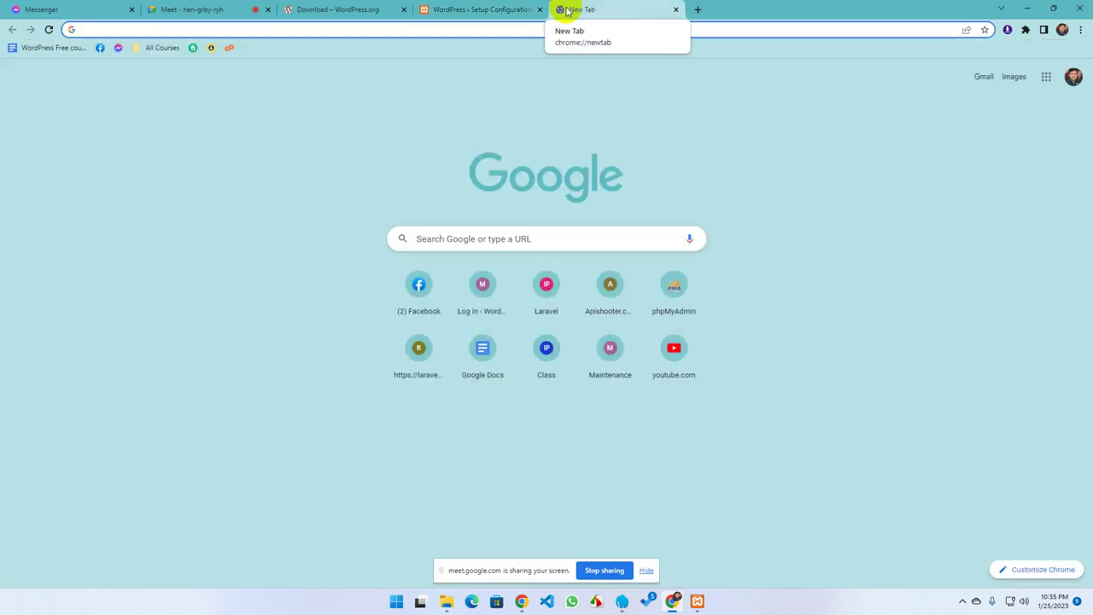
text(m20)
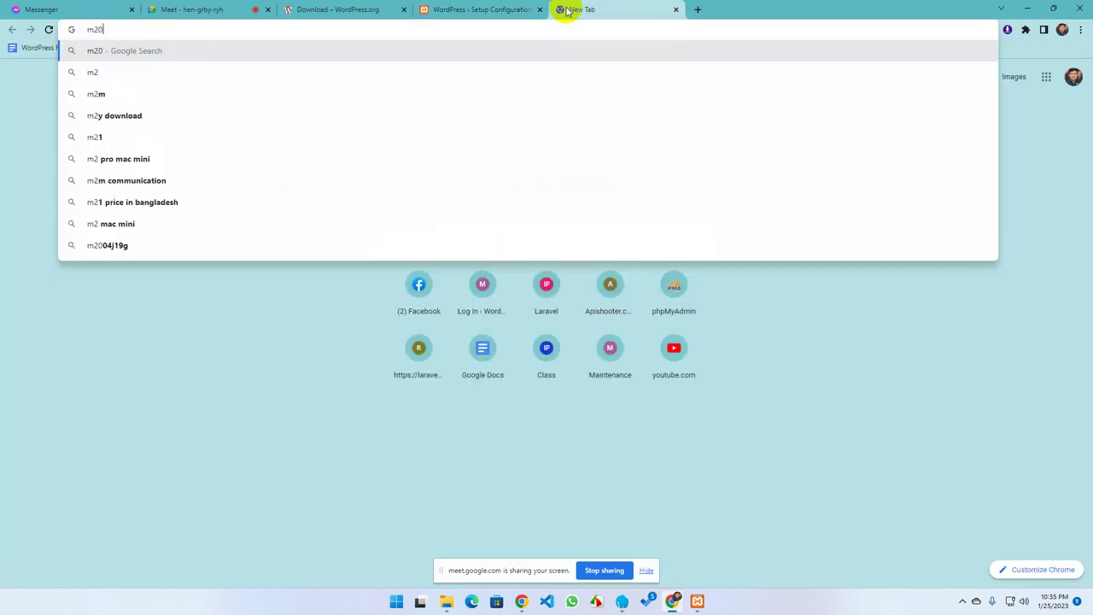
text(2 m)
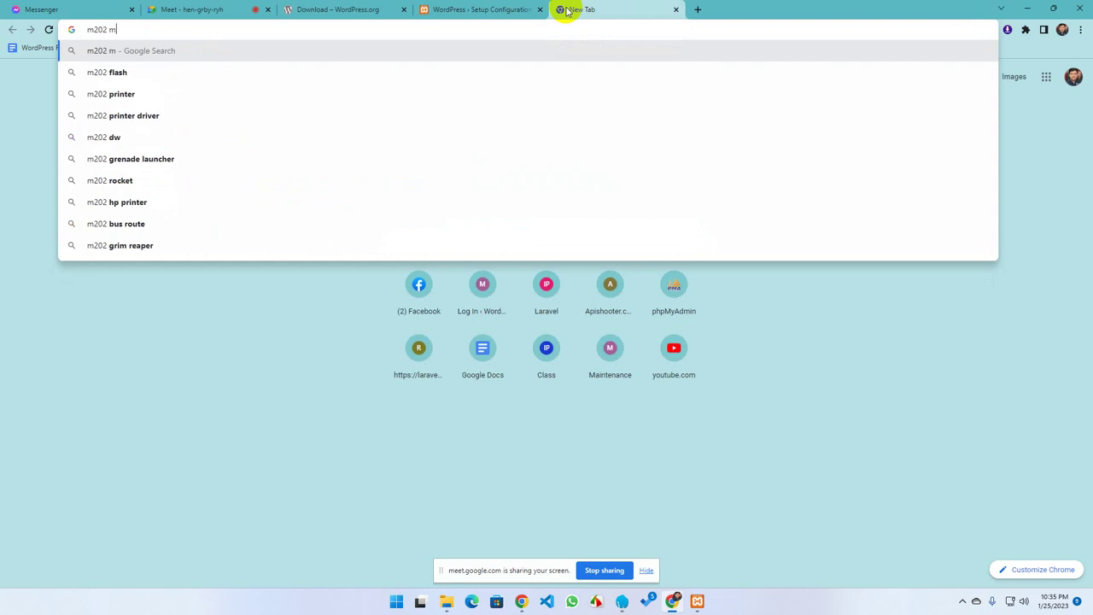
text(1 )
text(2)
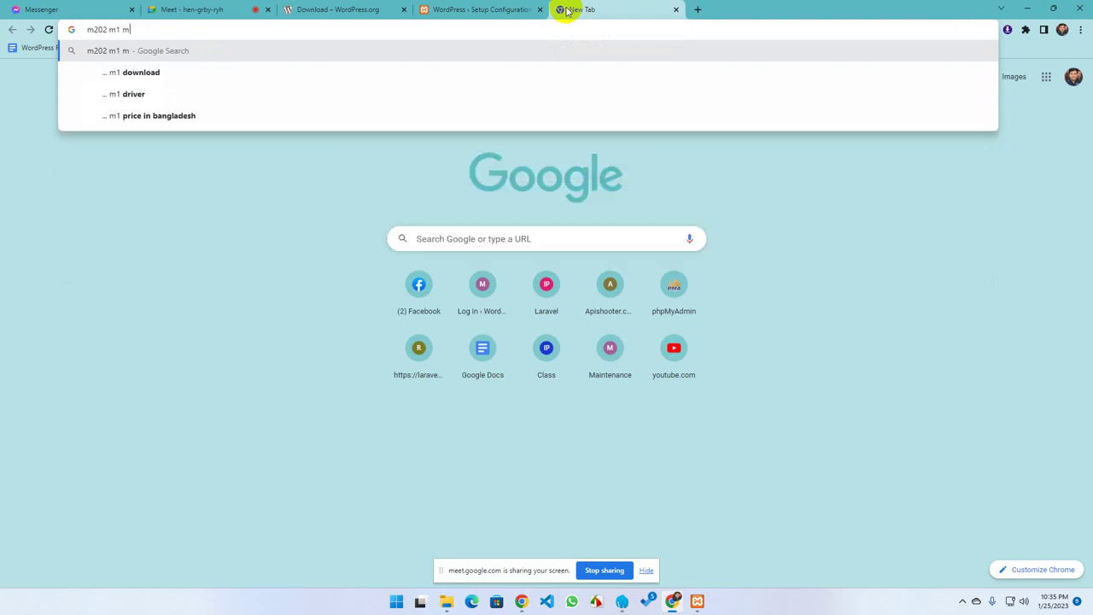
text(m)
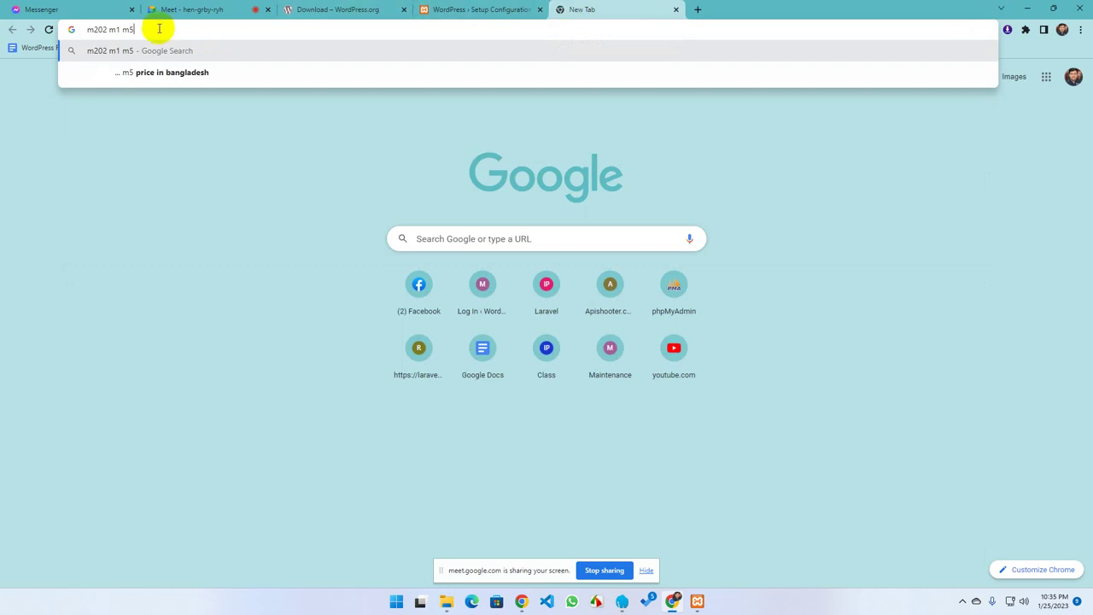
drag(122, 29, 99, 28)
key(Escape)
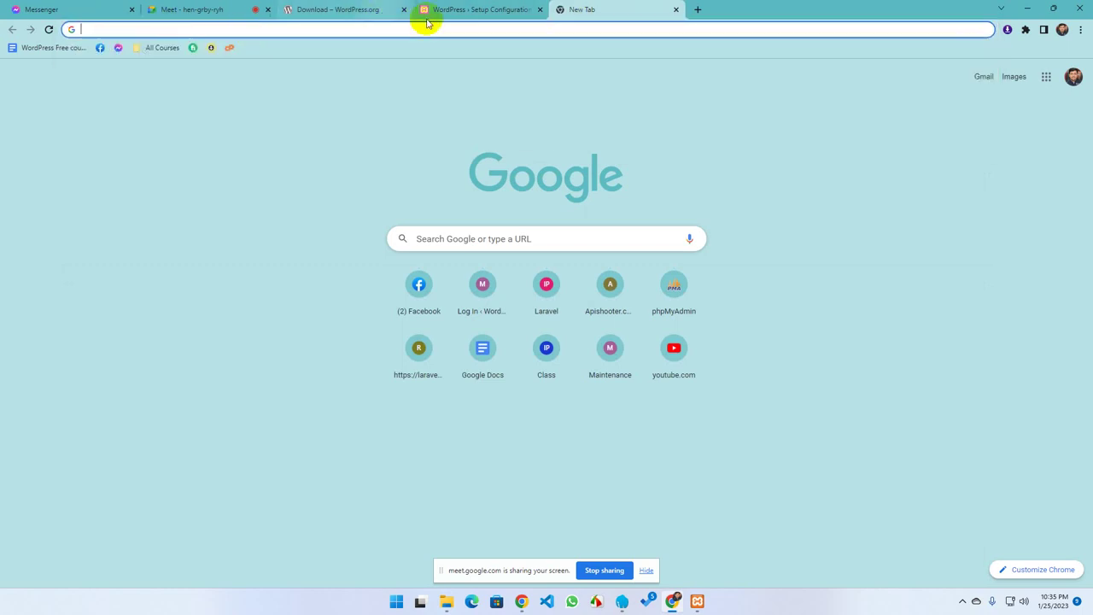
click(429, 10)
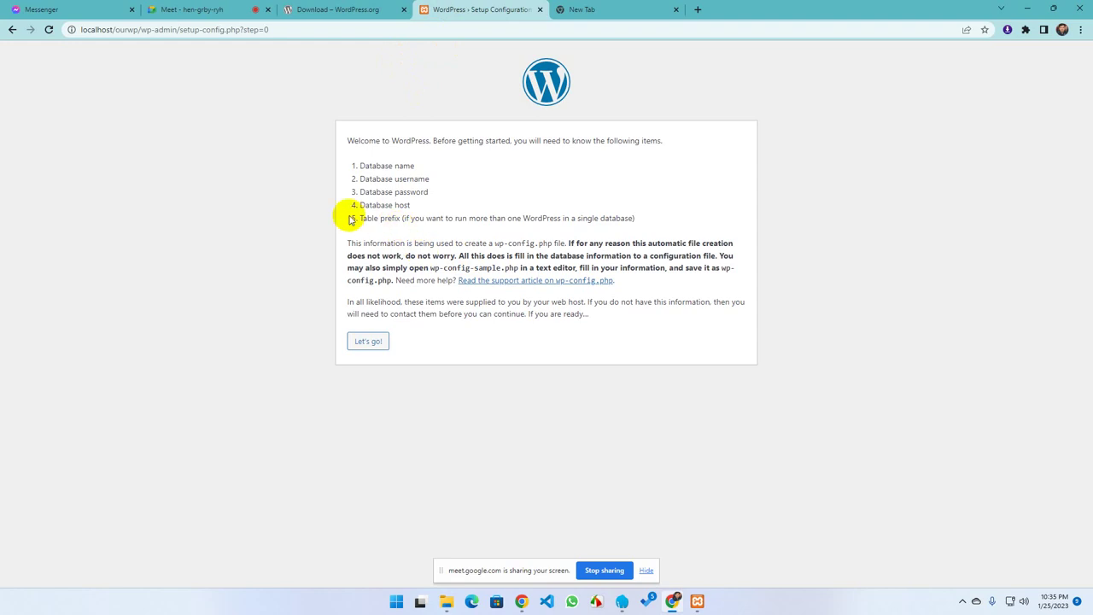
drag(359, 220, 654, 208)
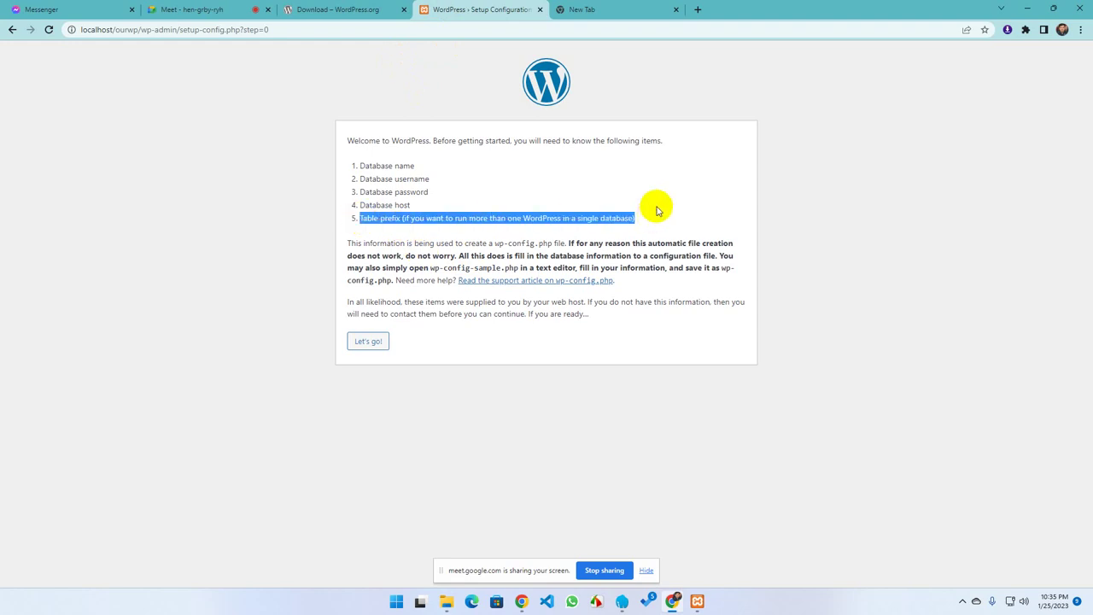
click(649, 212)
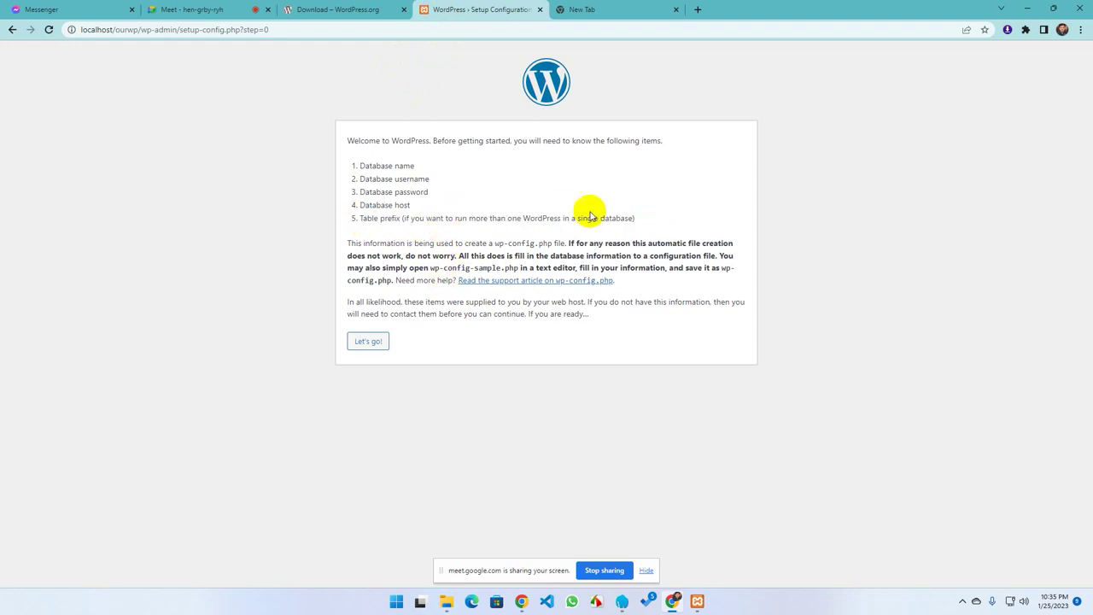
drag(649, 214, 329, 161)
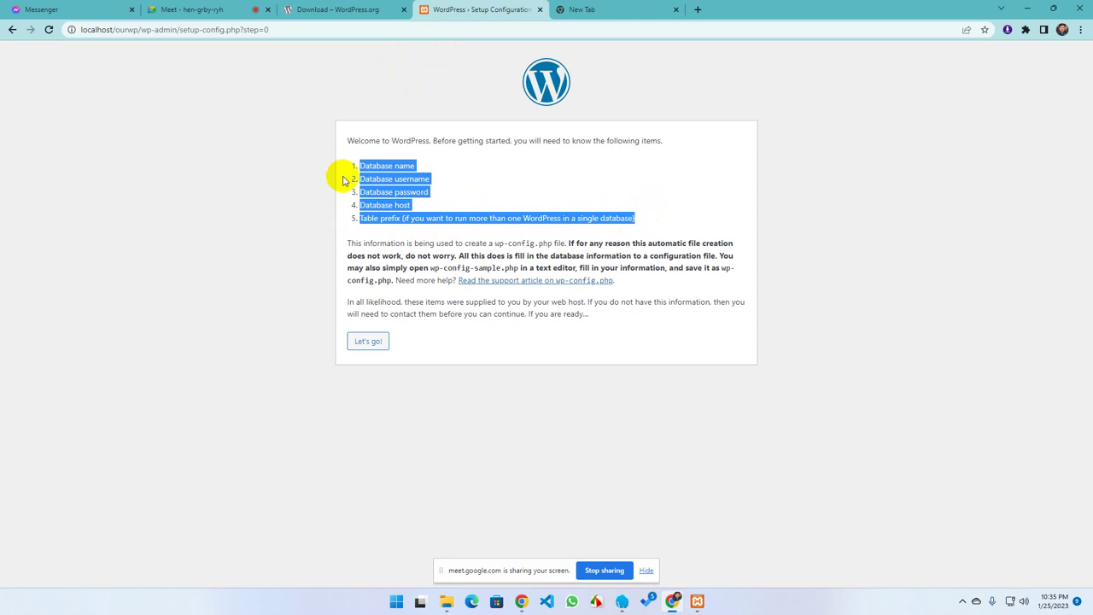
click(341, 176)
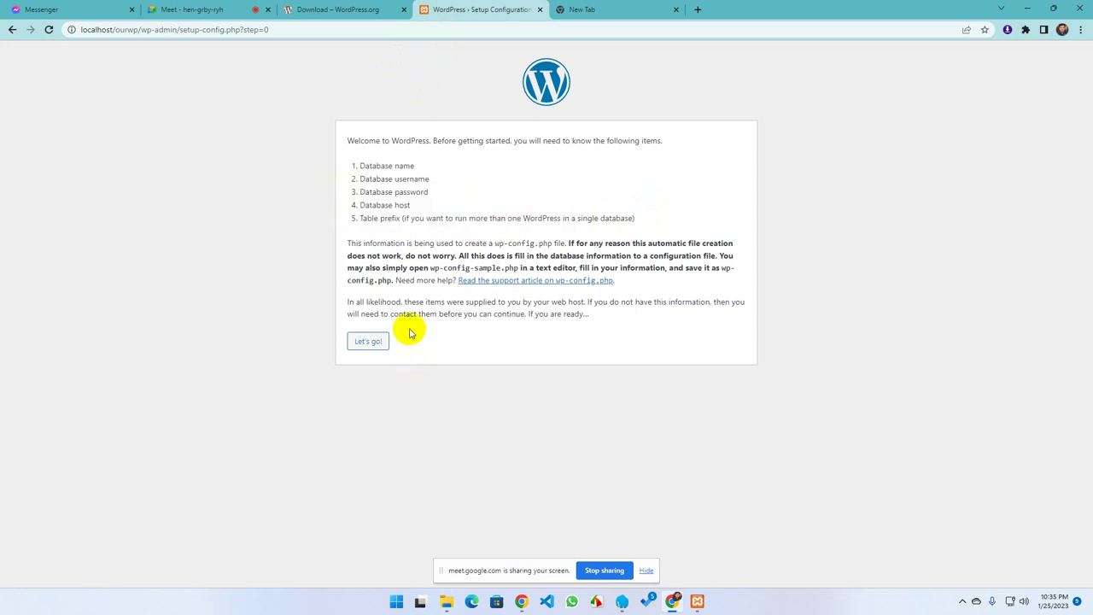
Continue to WordPress's database connection form, then enter localhost/phpmyadmin in the blank tab's address bar
click(367, 342)
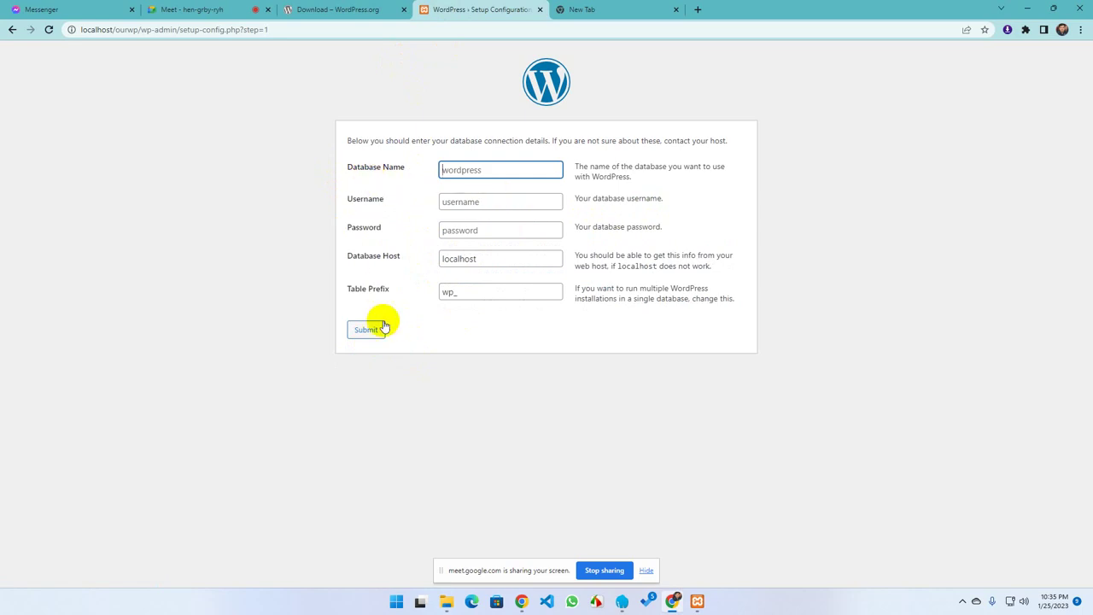
click(618, 15)
text(lo)
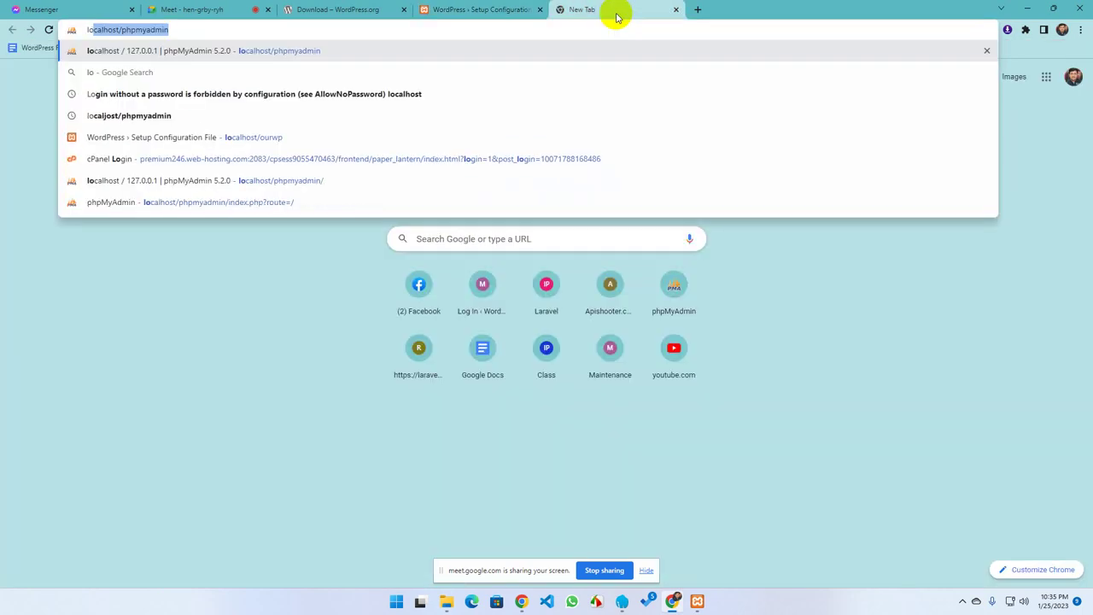
key(BackSpace)
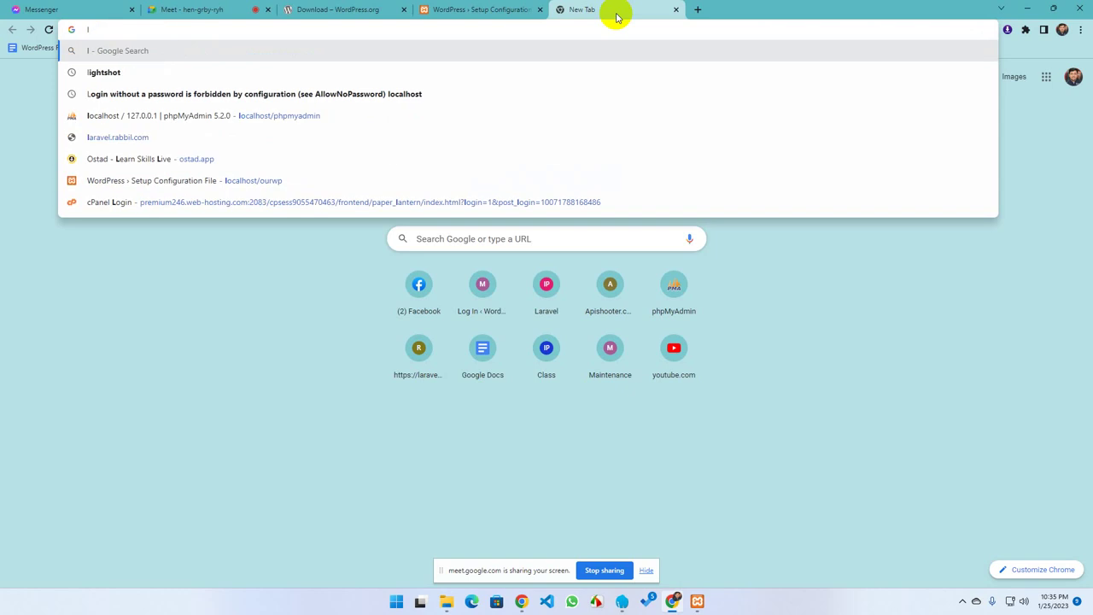
text(ocalhost/phpmyadmin)
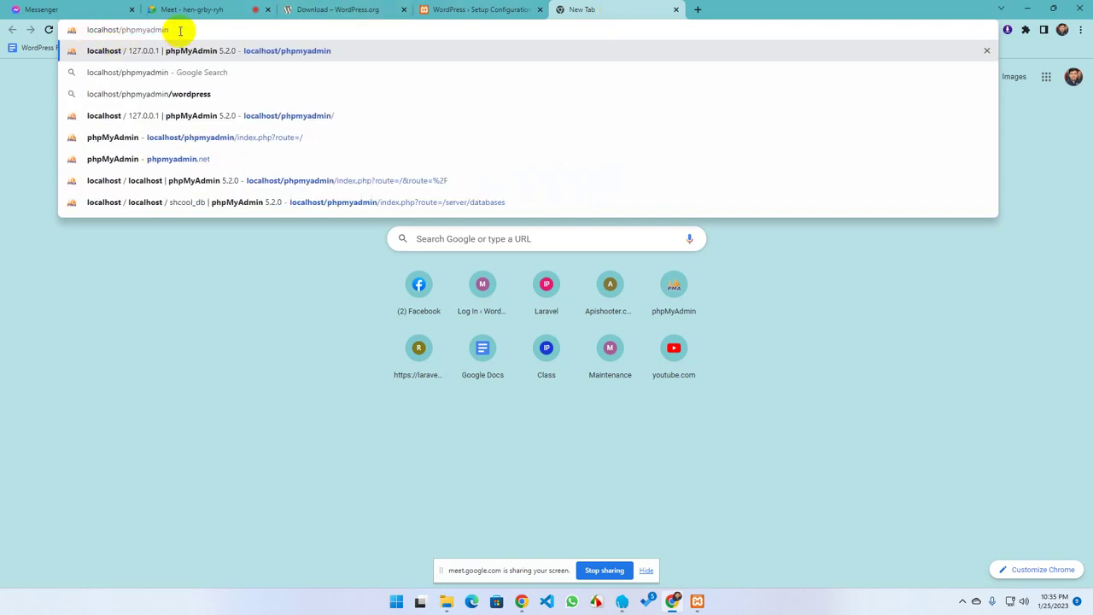
Open phpMyAdmin through the Admin button on XAMPP Control Panel's MySQL row
drag(183, 31, 77, 29)
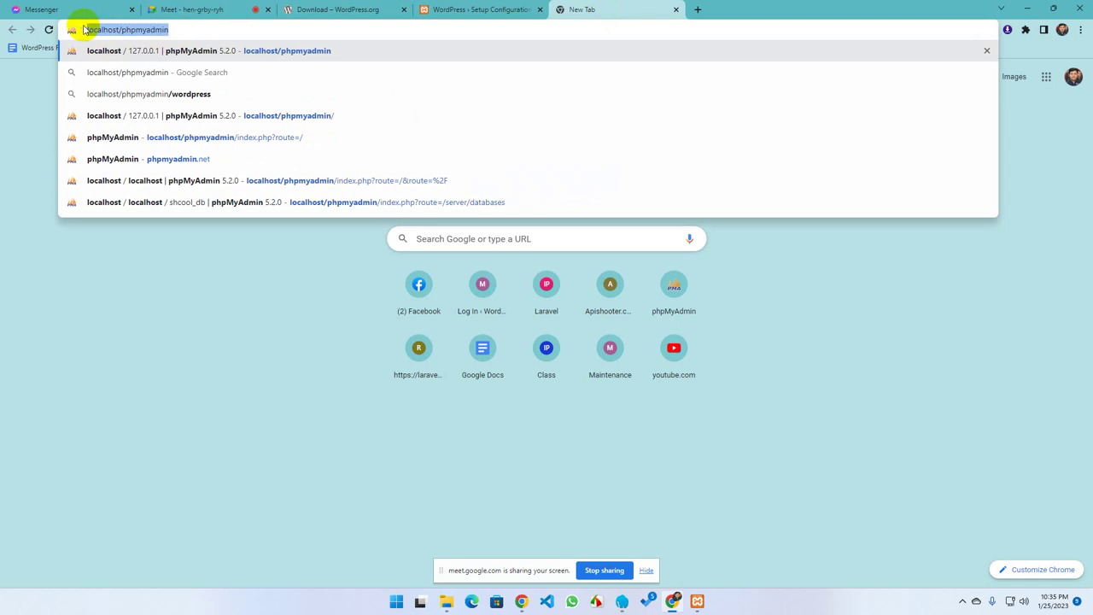
click(19, 220)
click(142, 29)
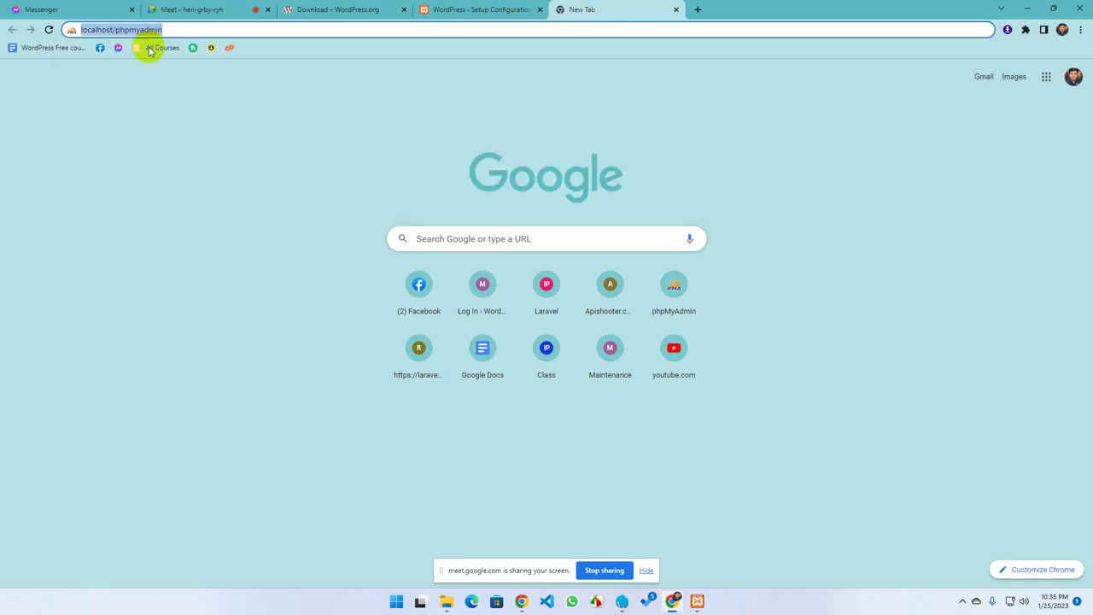
click(697, 601)
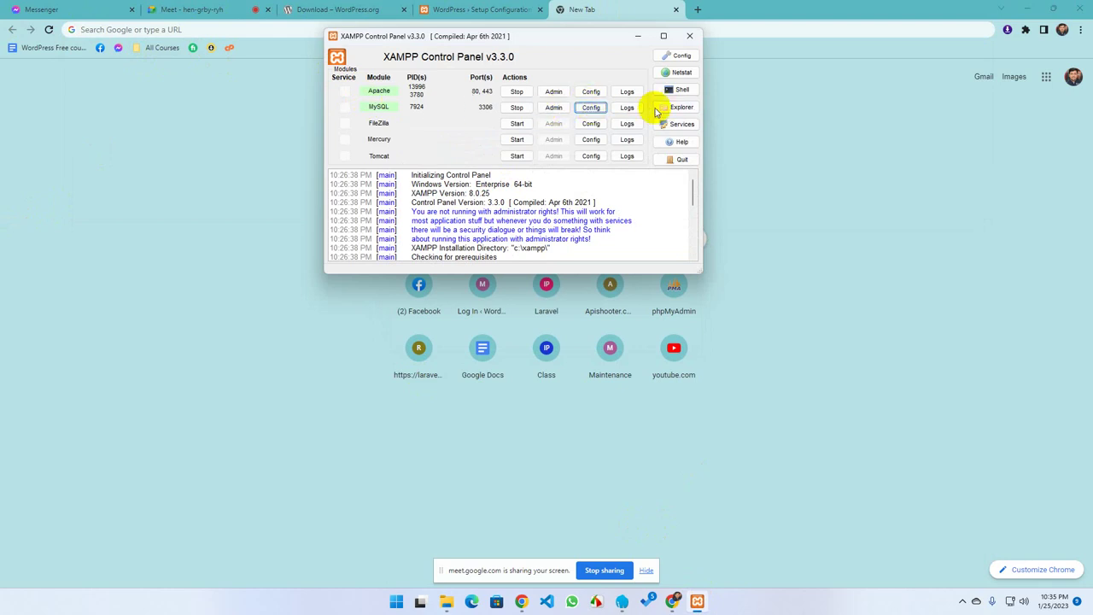
click(680, 109)
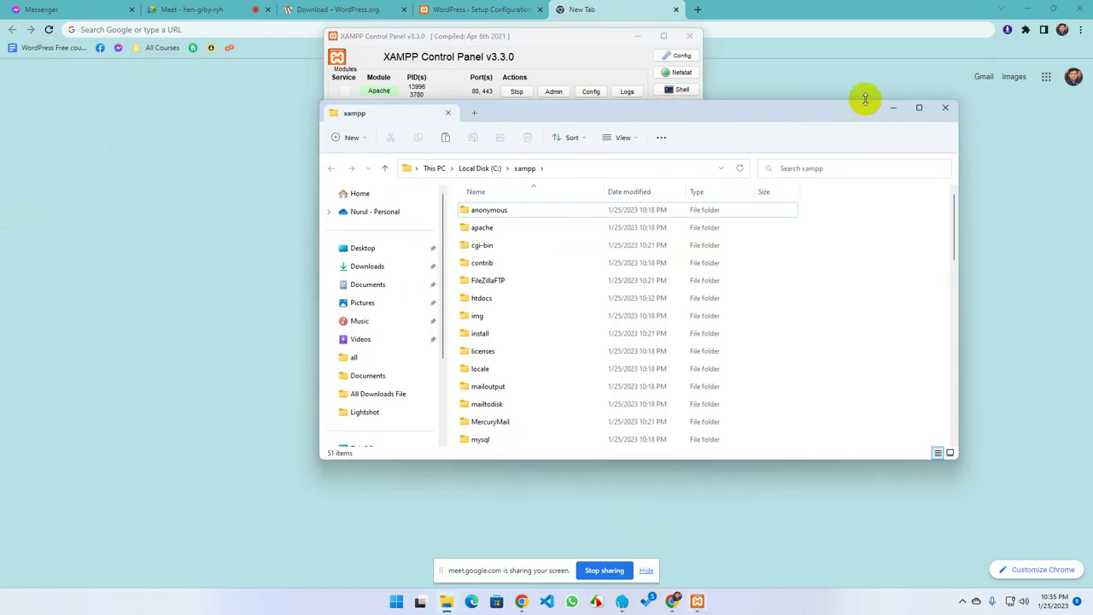
click(957, 109)
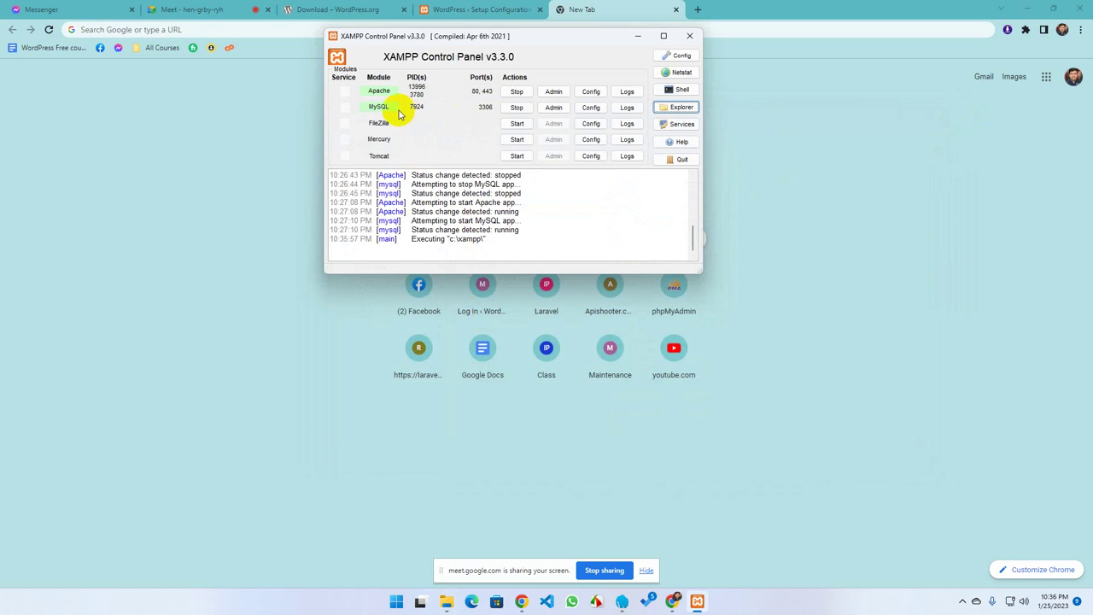
click(554, 109)
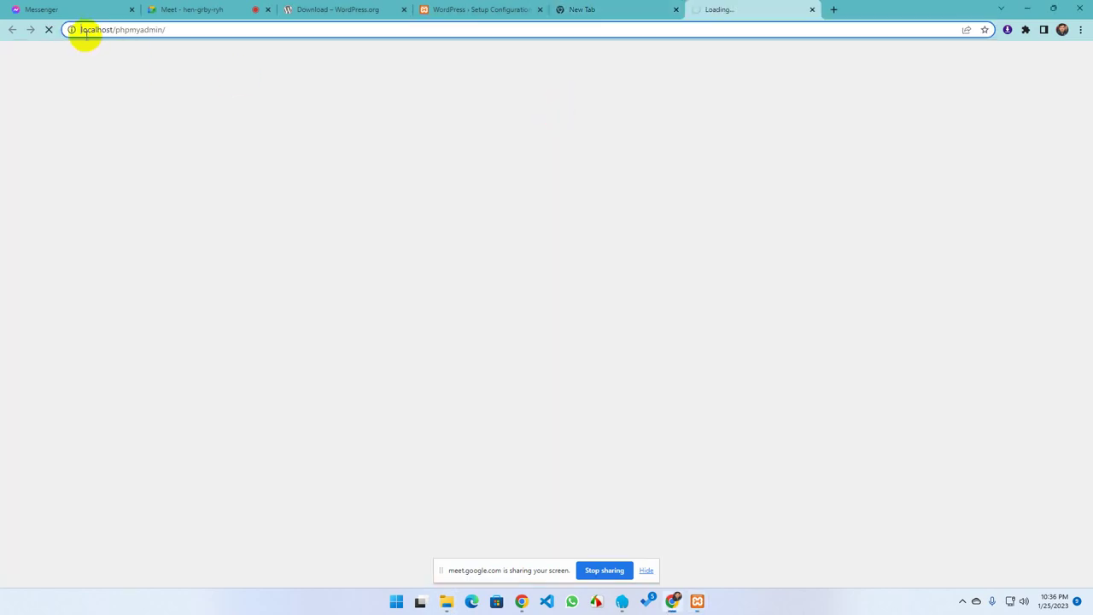
Close the leftover blank tab and get back to the phpMyAdmin tab
click(151, 31)
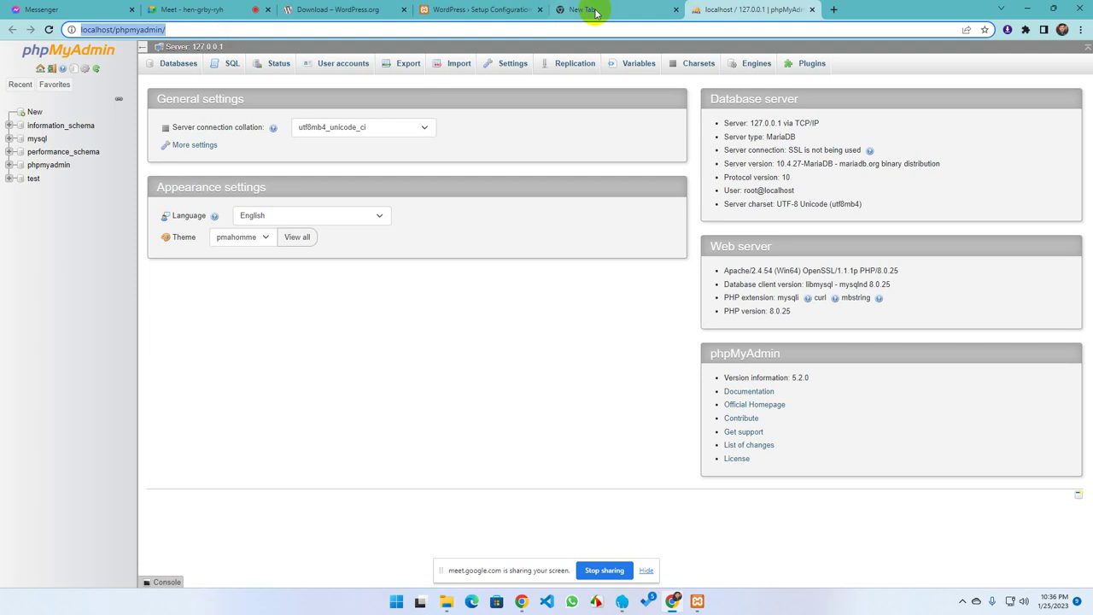
click(676, 9)
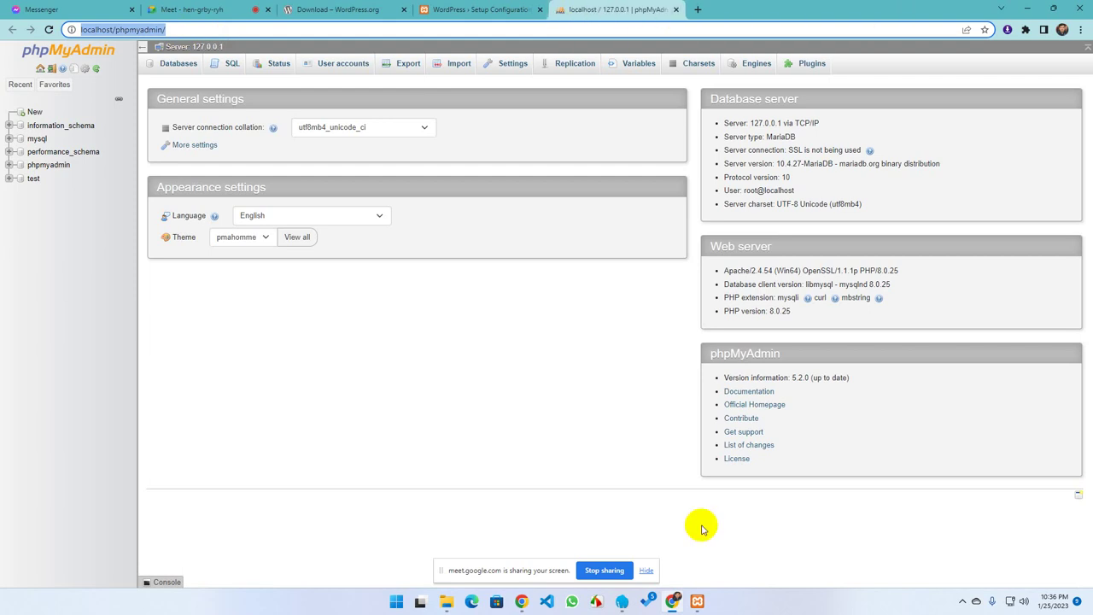
click(697, 601)
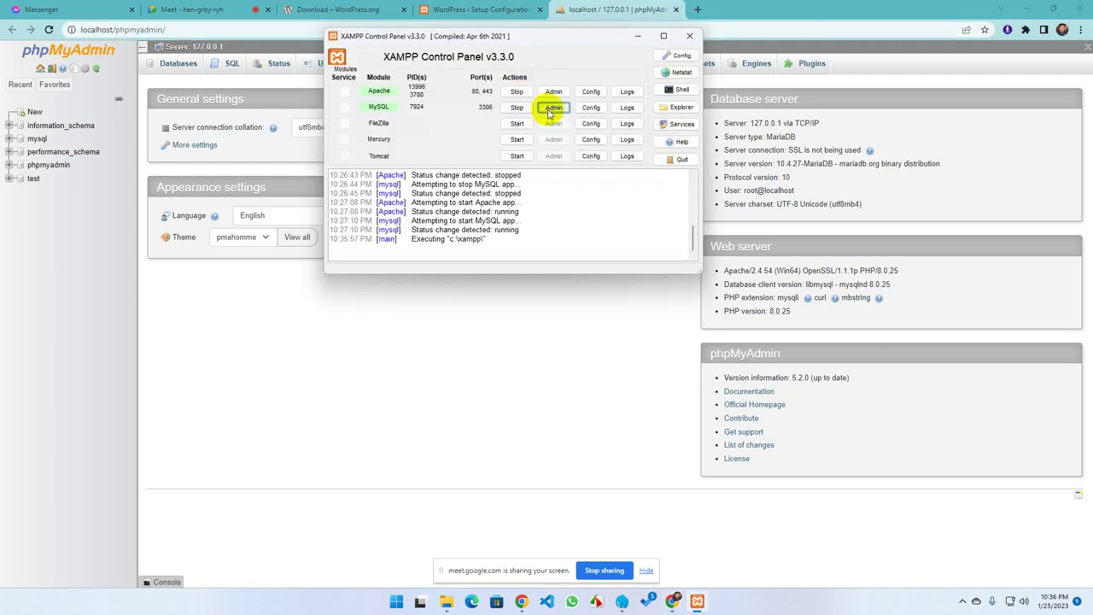
click(700, 7)
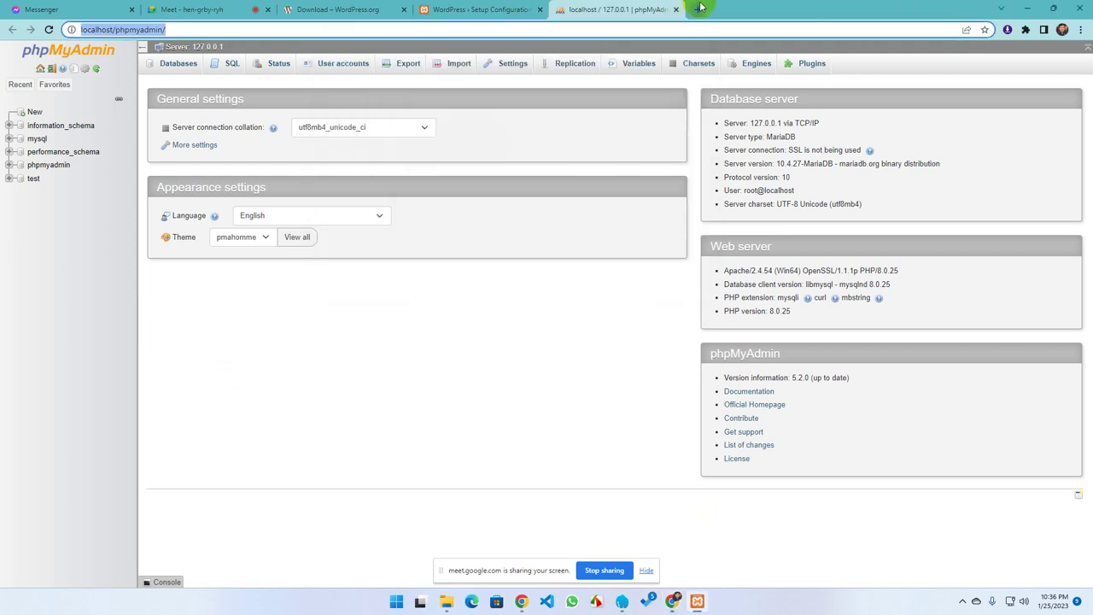
click(700, 8)
click(623, 9)
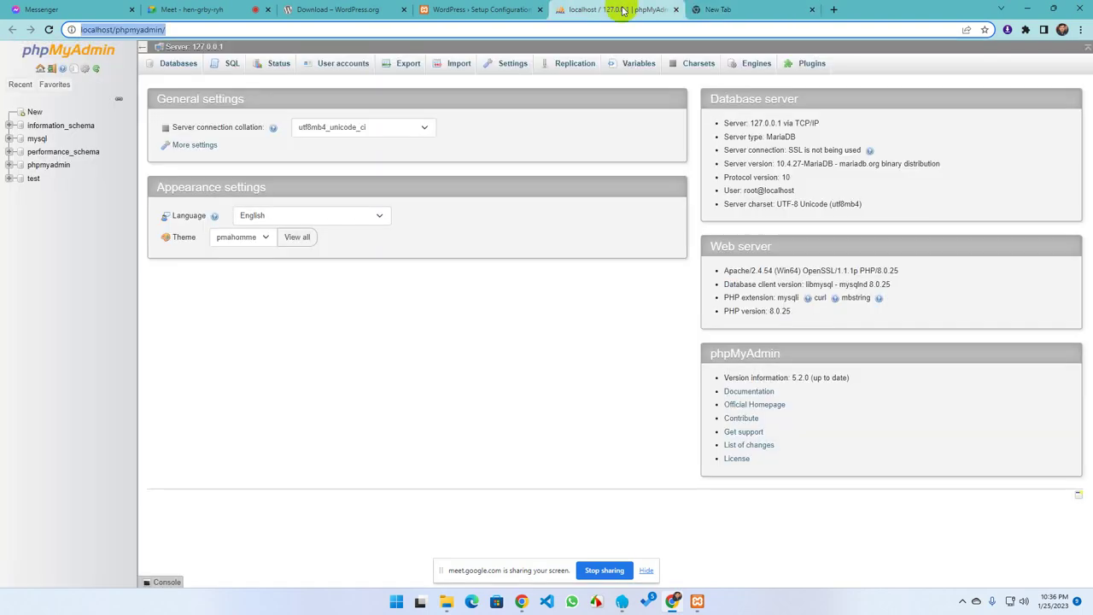
click(168, 30)
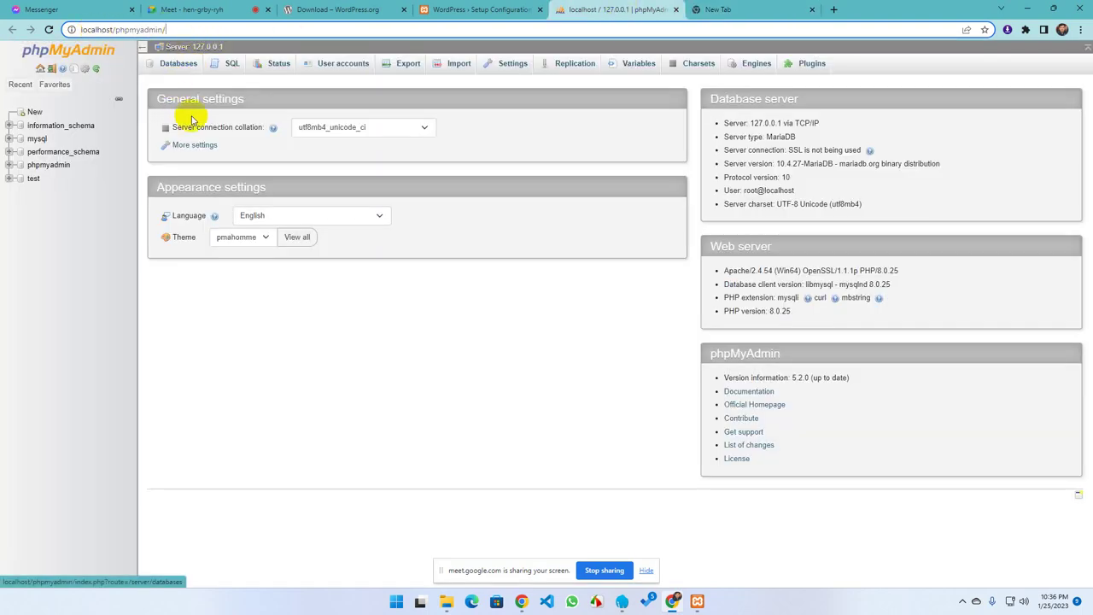
Reopen phpMyAdmin from XAMPP and go to the Databases page via New
double_click(92, 29)
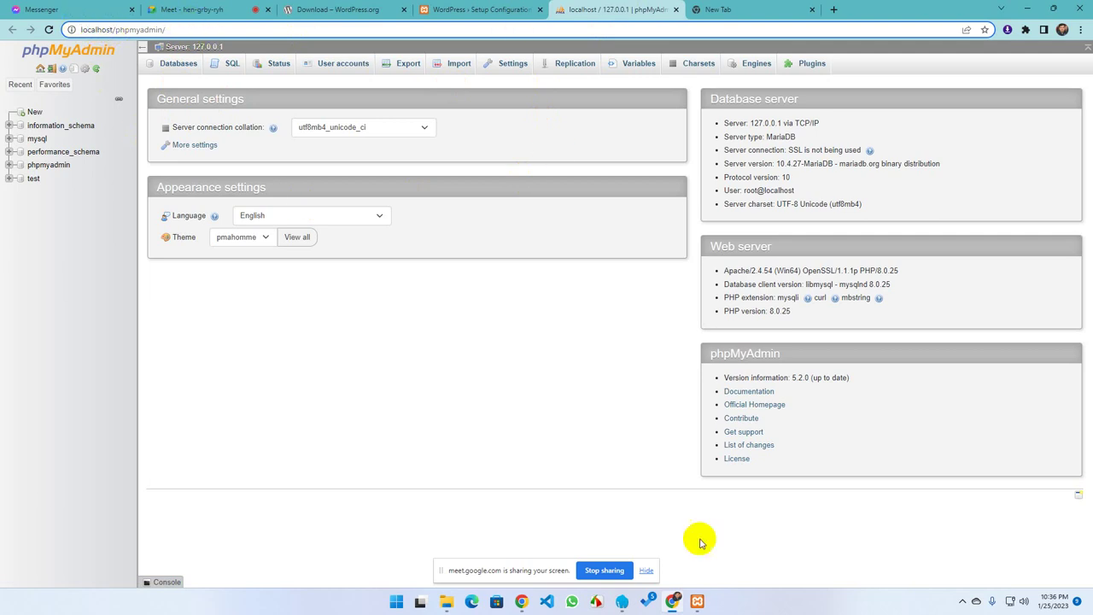
click(708, 589)
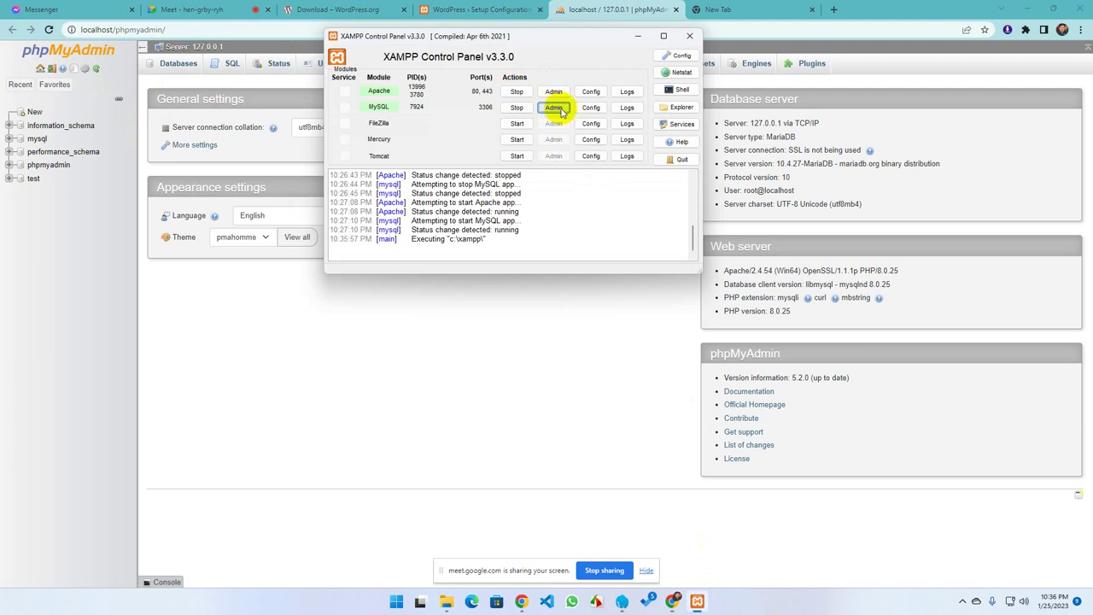
click(555, 107)
click(620, 10)
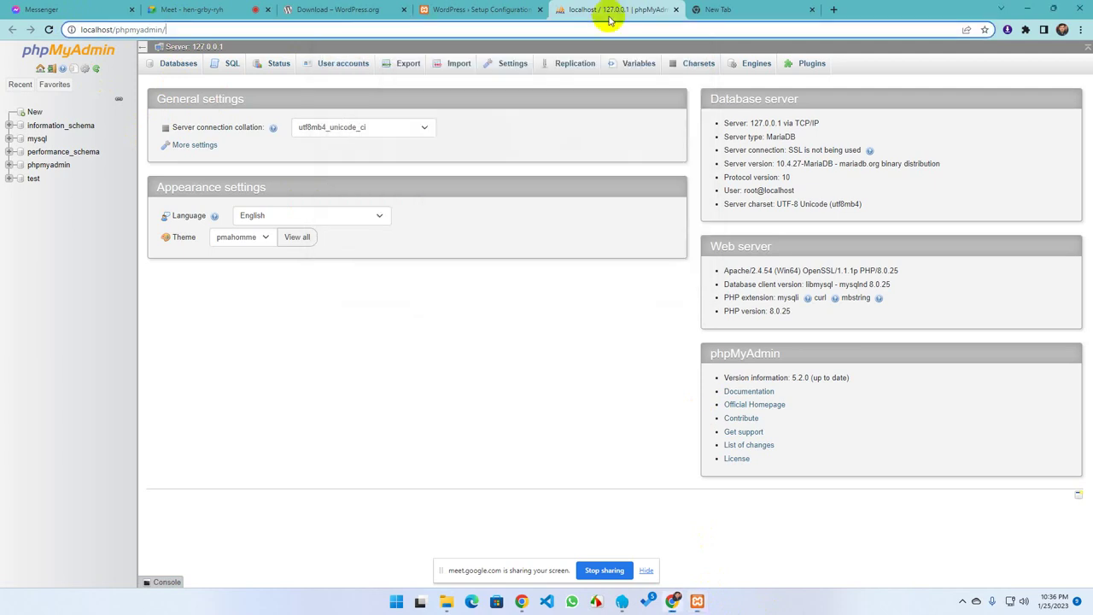
click(34, 113)
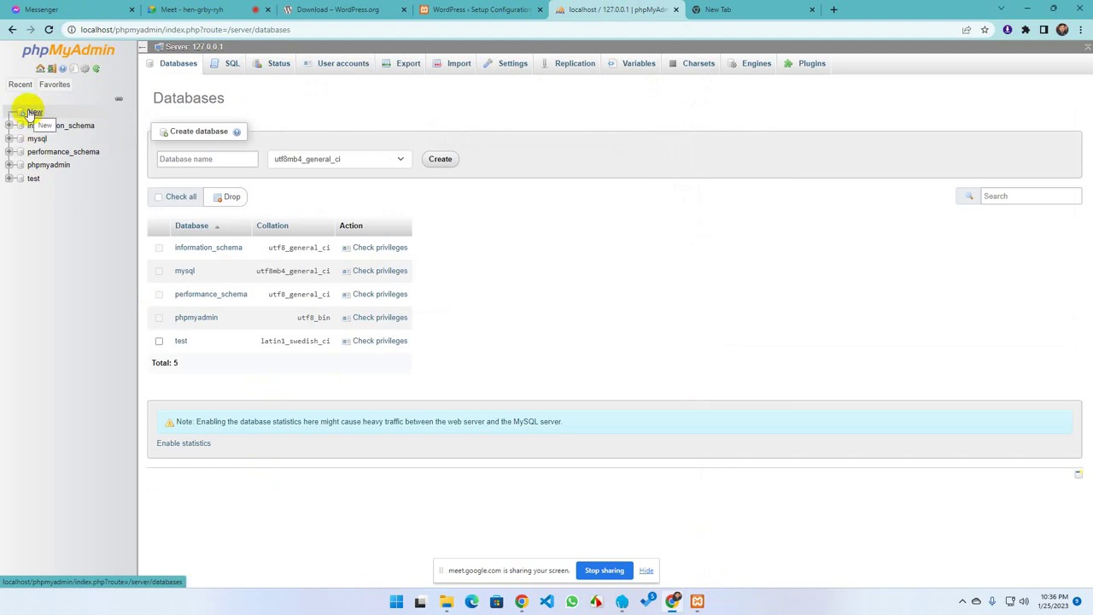
Type ourwpdb as the database name and create it
click(195, 159)
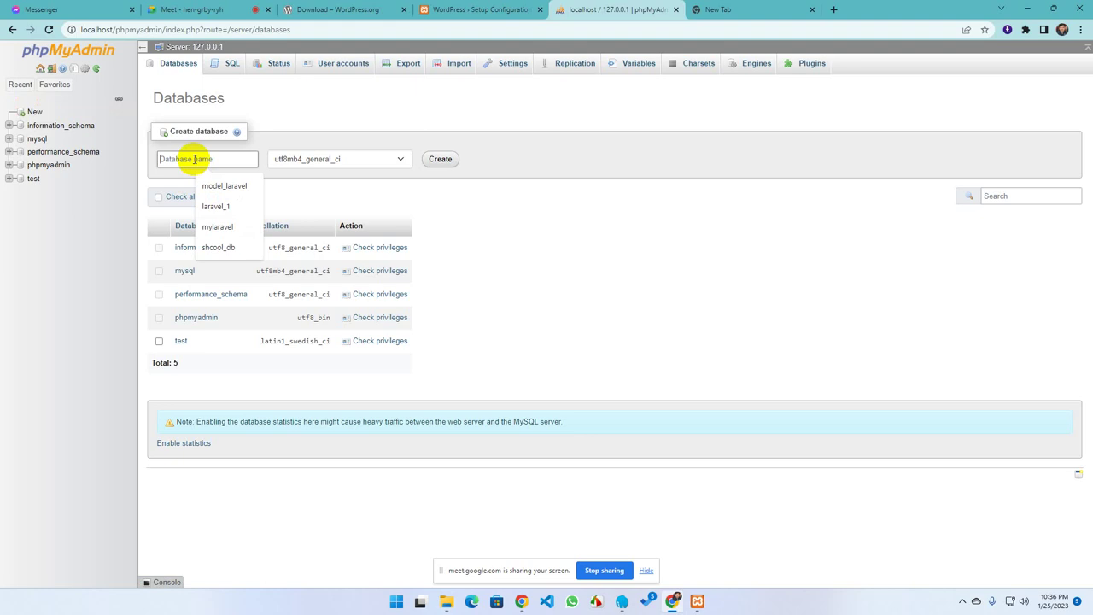
text(ourwpdb)
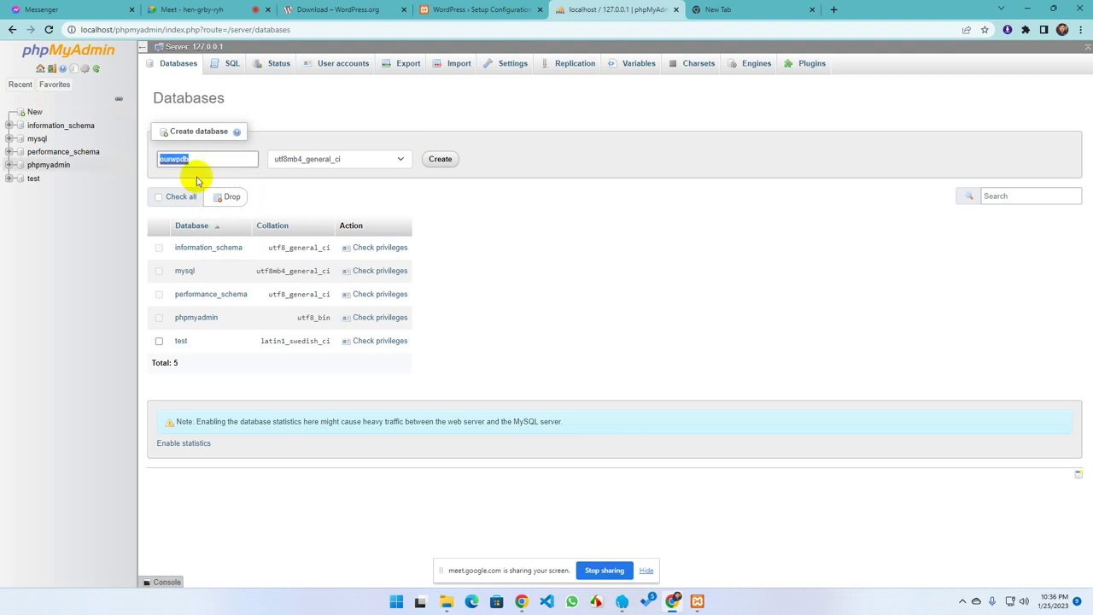
click(437, 161)
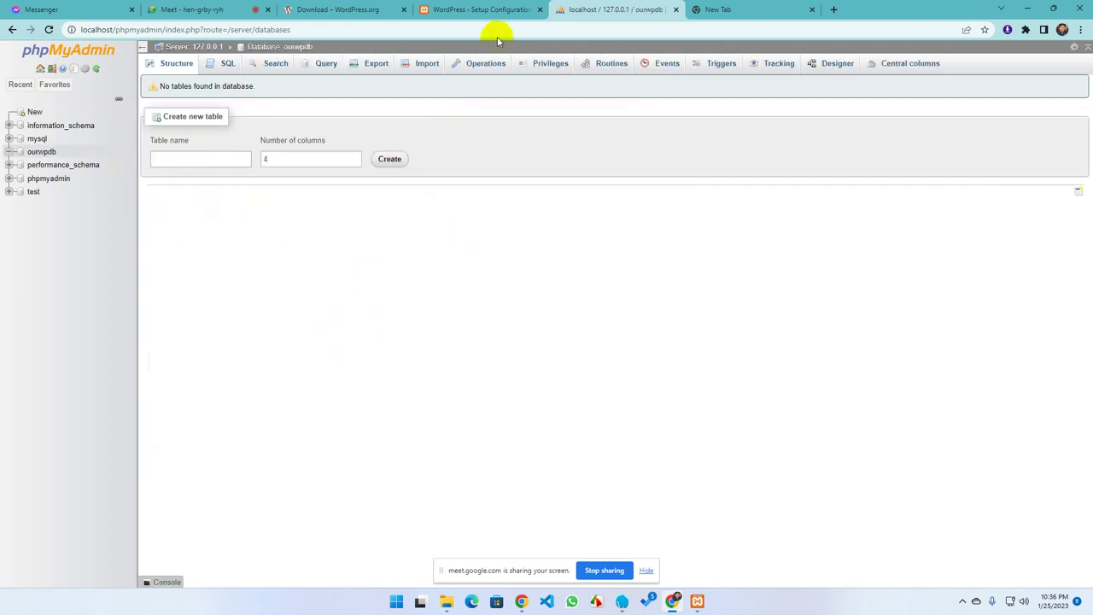
Enter ourwpdb as the database name in the WordPress setup form
mouse_move(697, 601)
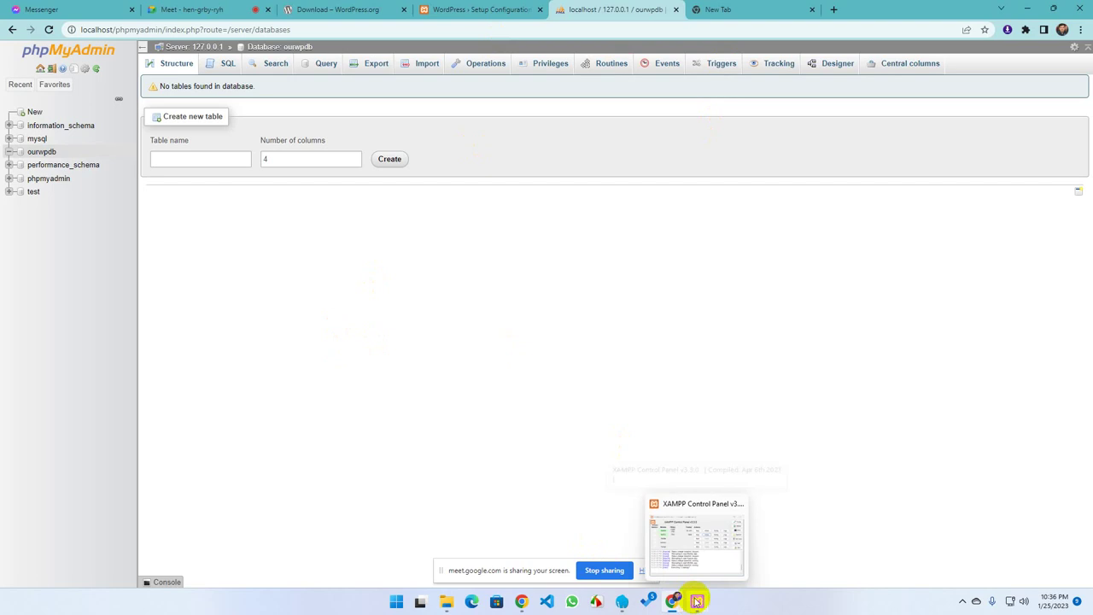
click(341, 8)
click(475, 11)
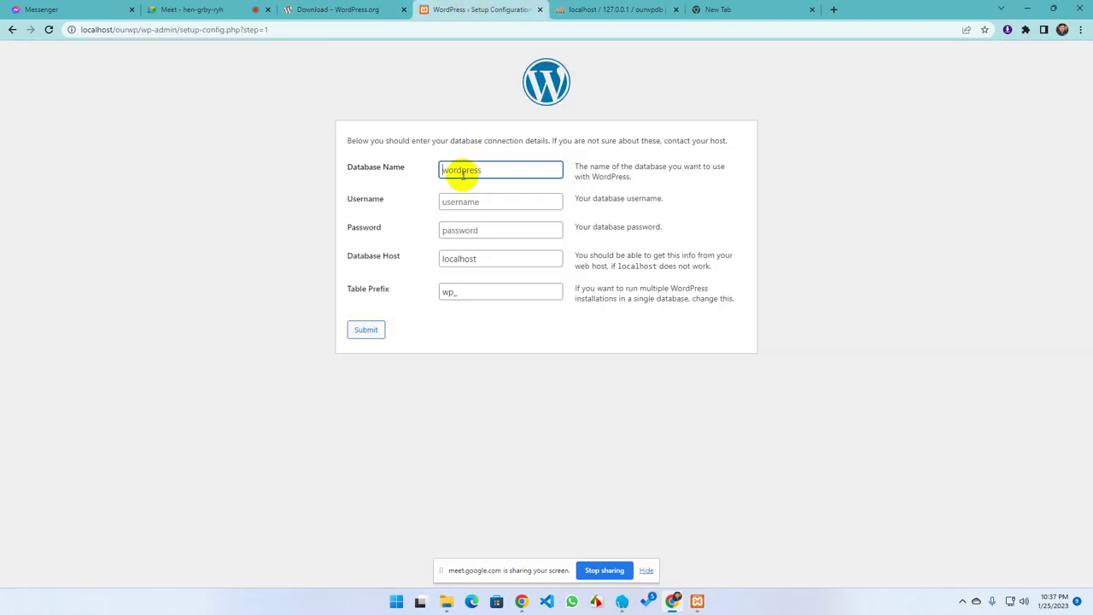
text(ourwpdb)
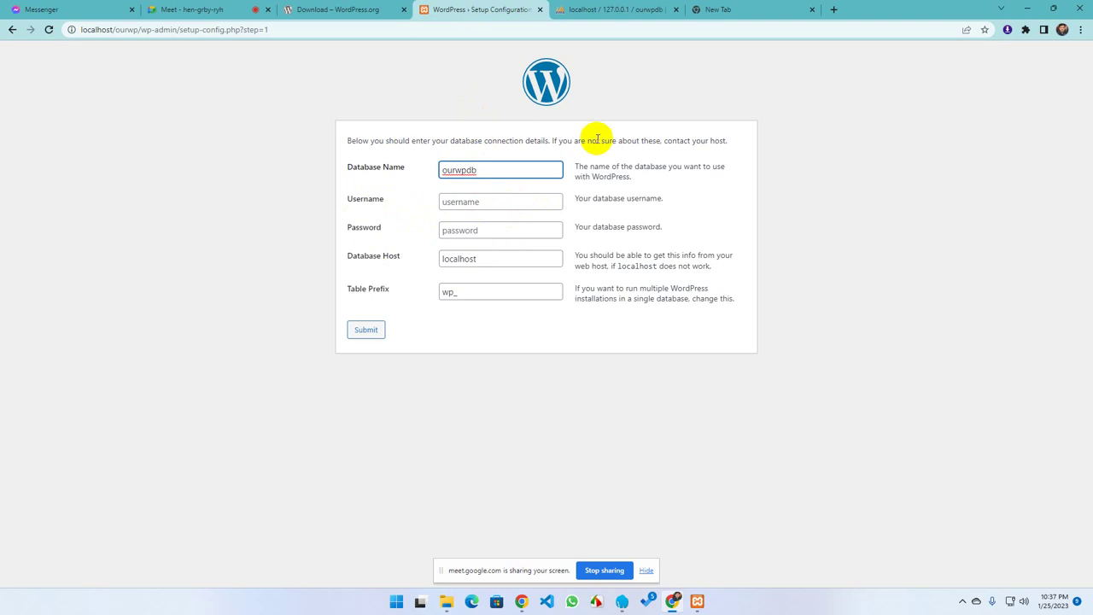
click(617, 9)
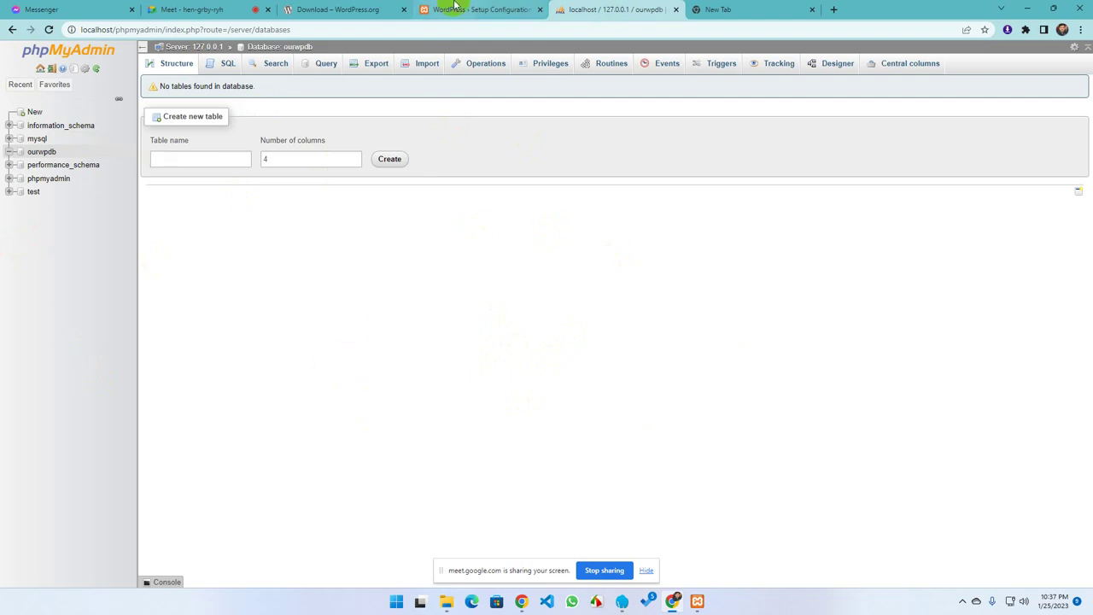
Set username root with an empty password, keep localhost and the wp_ prefix, and submit
click(470, 10)
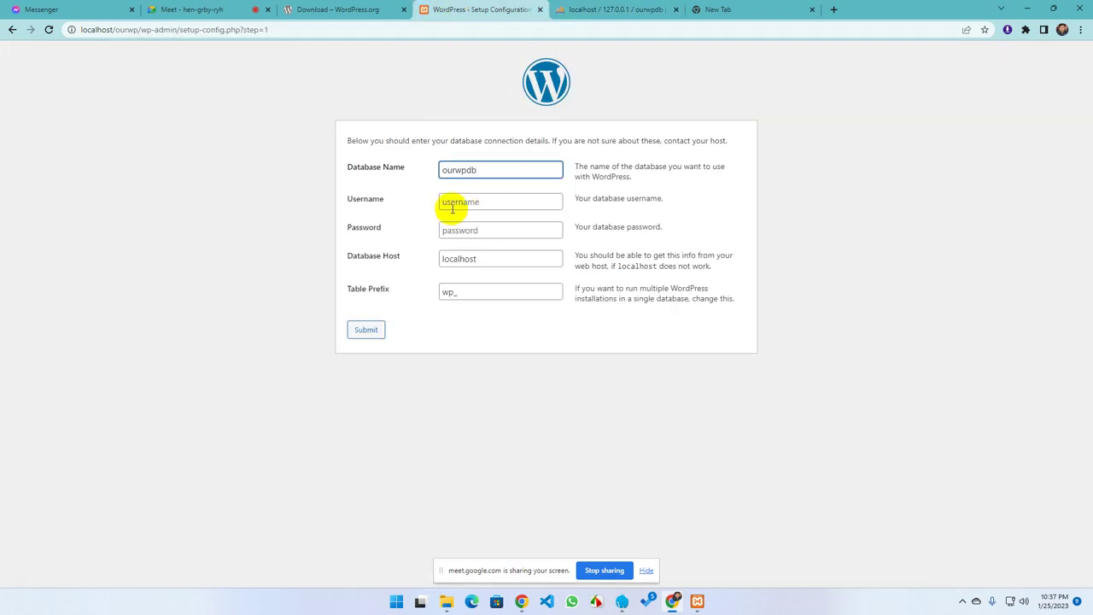
click(453, 202)
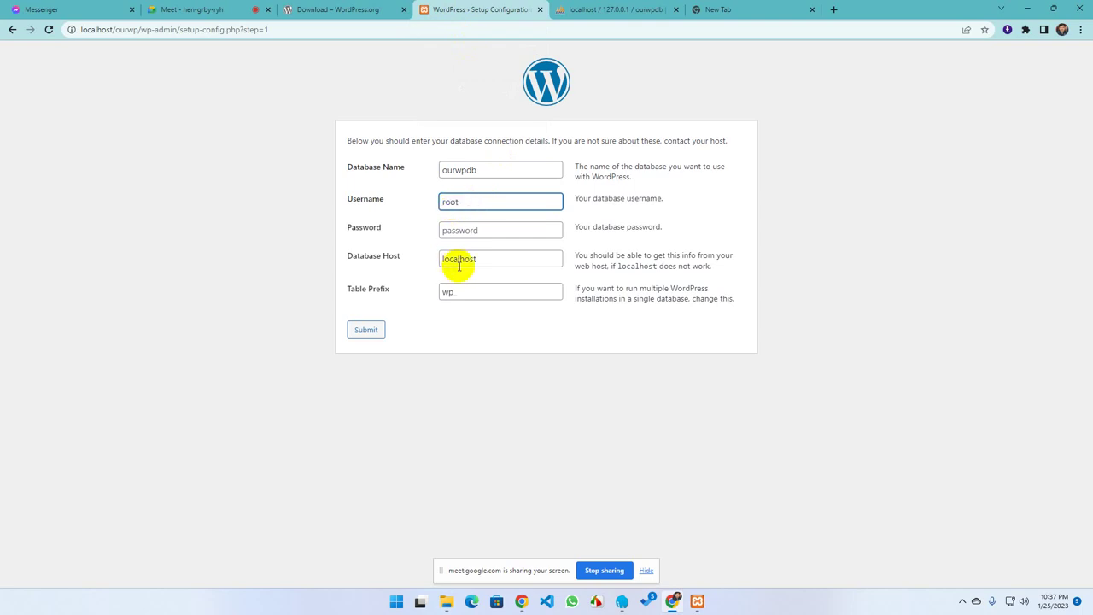
click(467, 232)
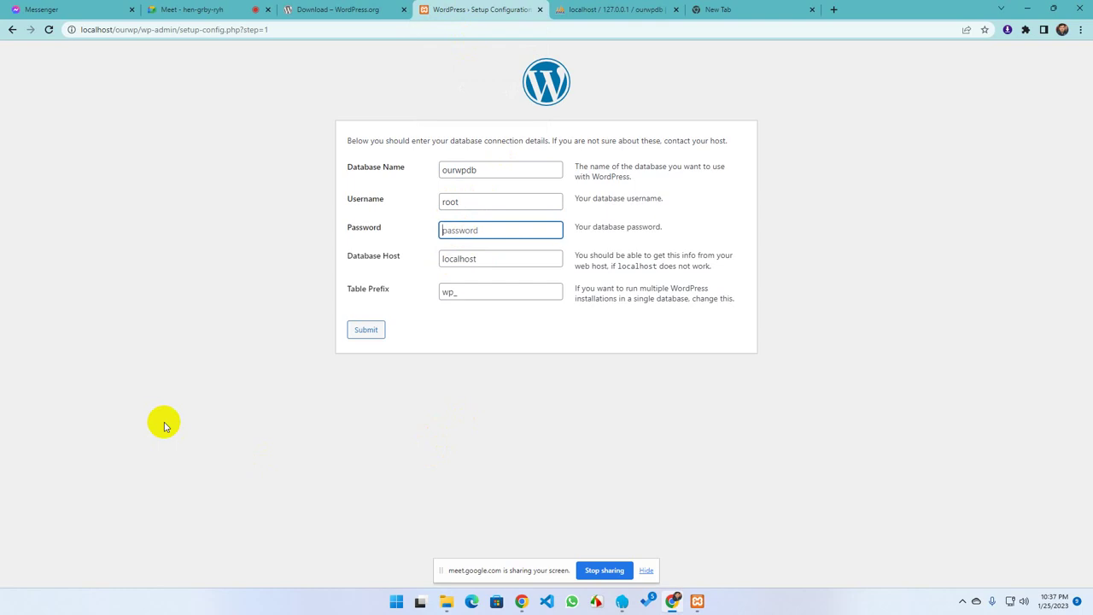
click(607, 11)
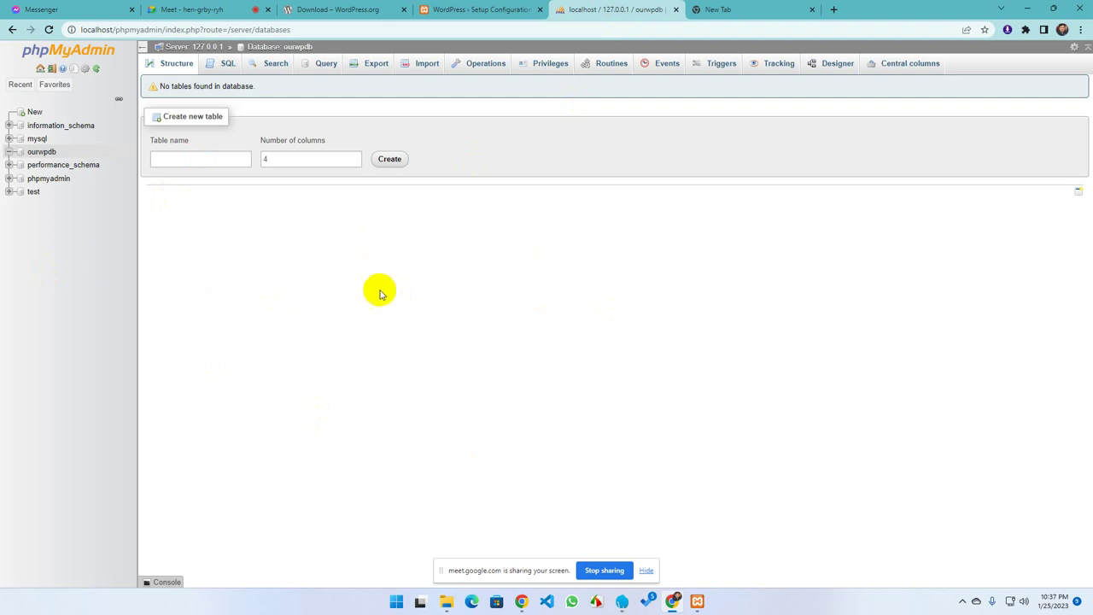
click(492, 14)
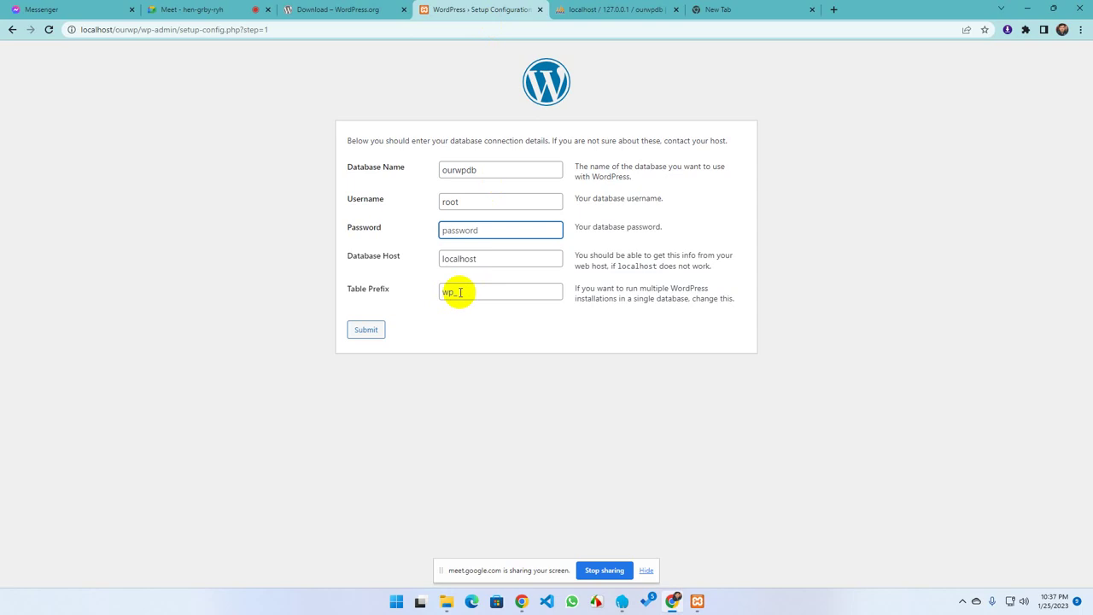
click(485, 260)
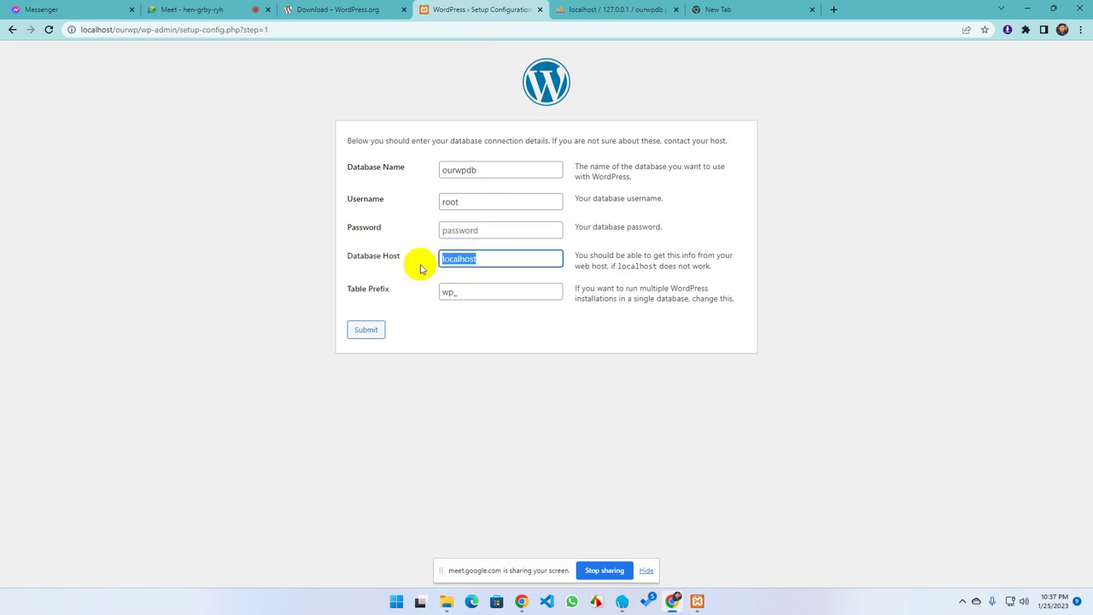
drag(470, 295, 435, 296)
click(476, 292)
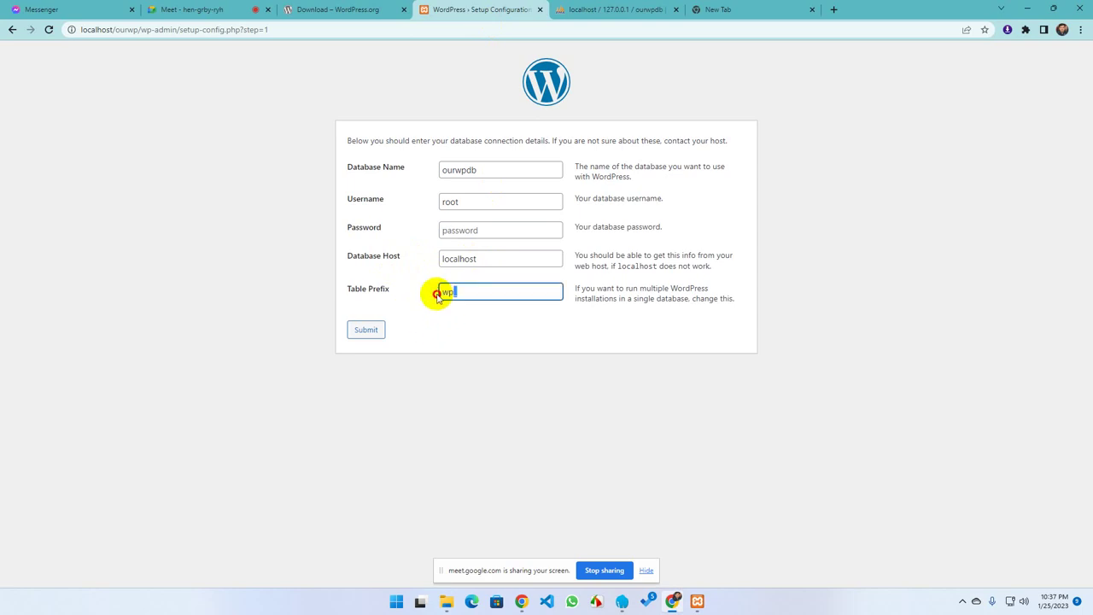
click(406, 294)
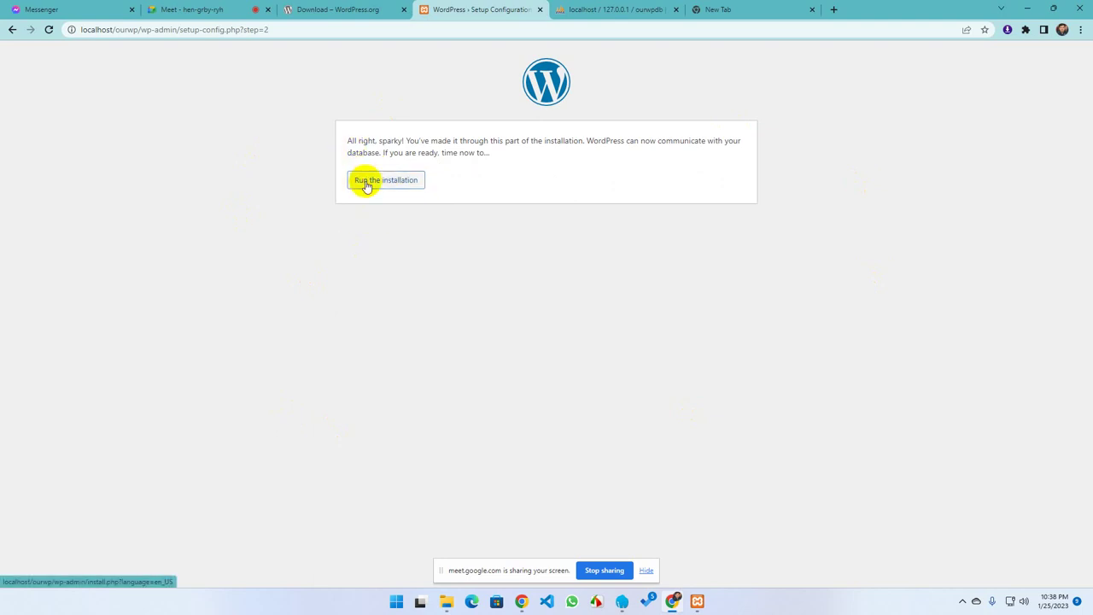
Run the installation and enter site title 'Our WordPress Website' and username Admin
click(365, 184)
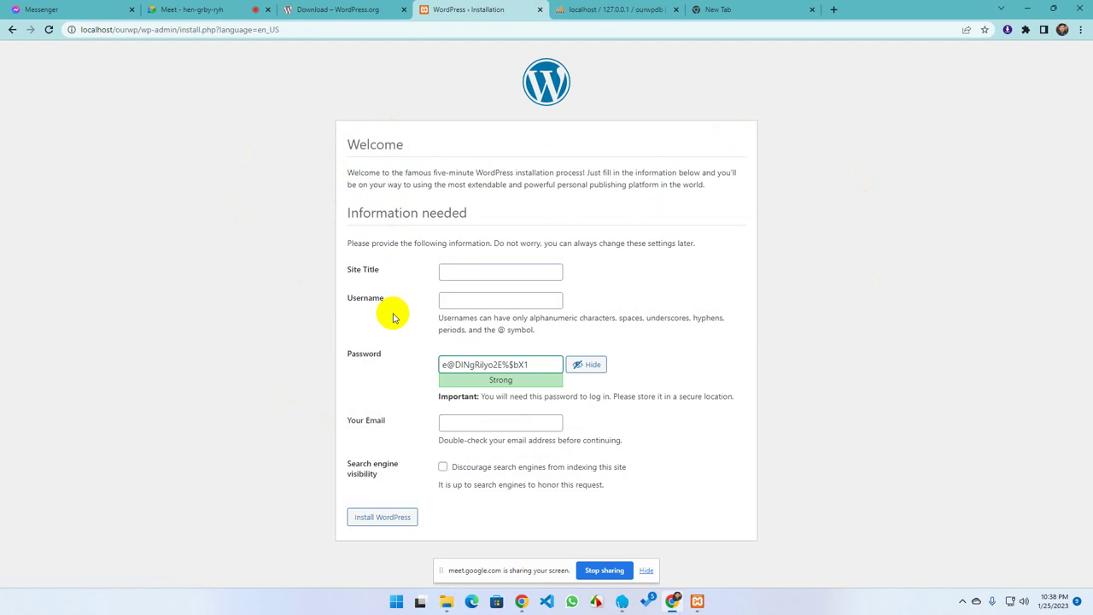
click(452, 271)
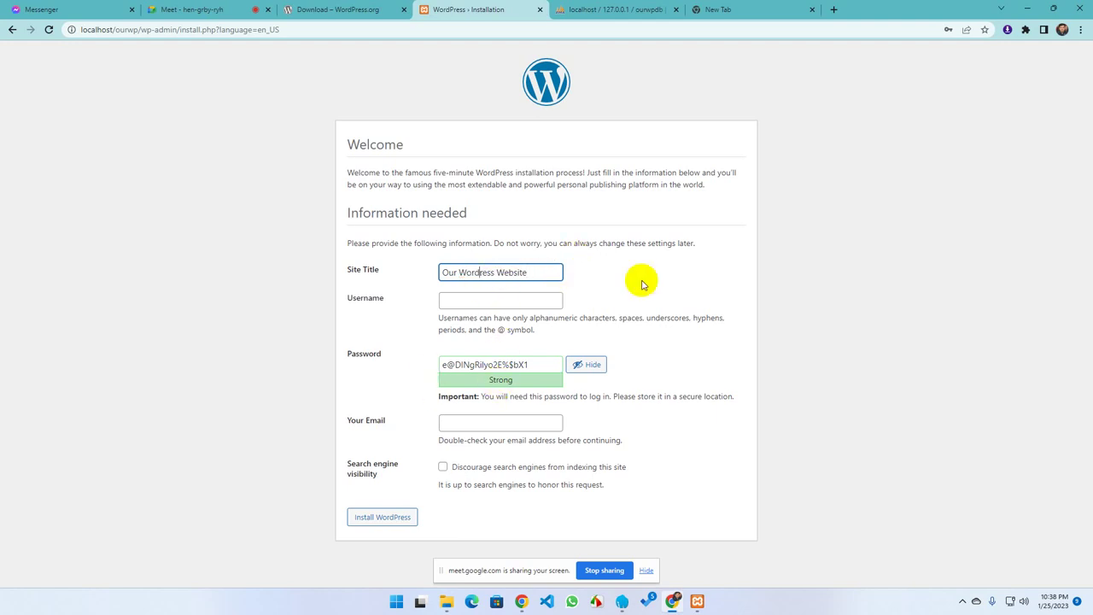
drag(501, 271, 461, 273)
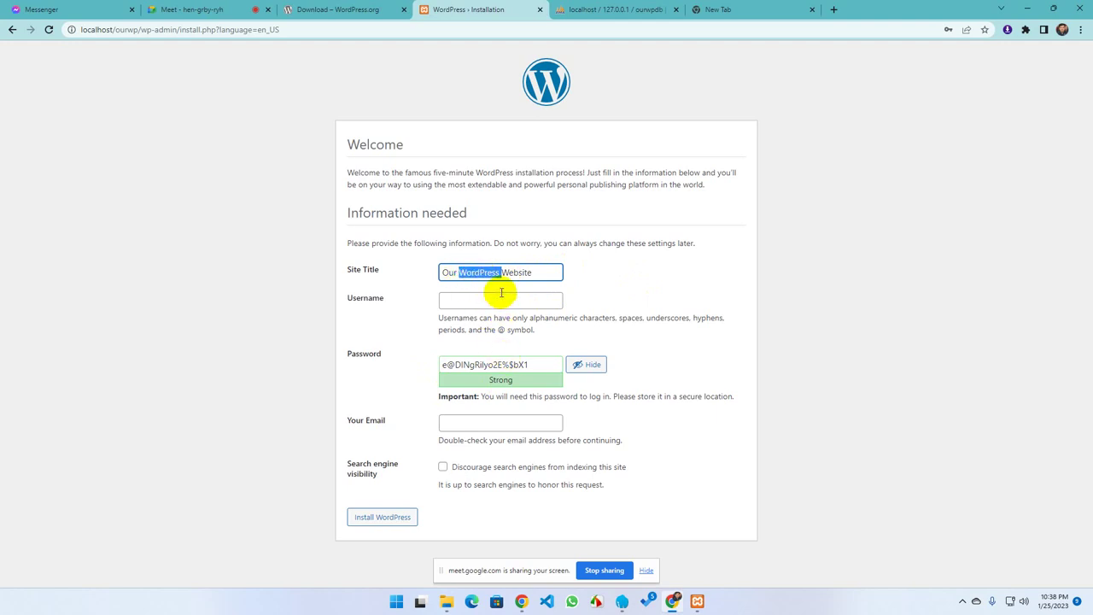
click(466, 309)
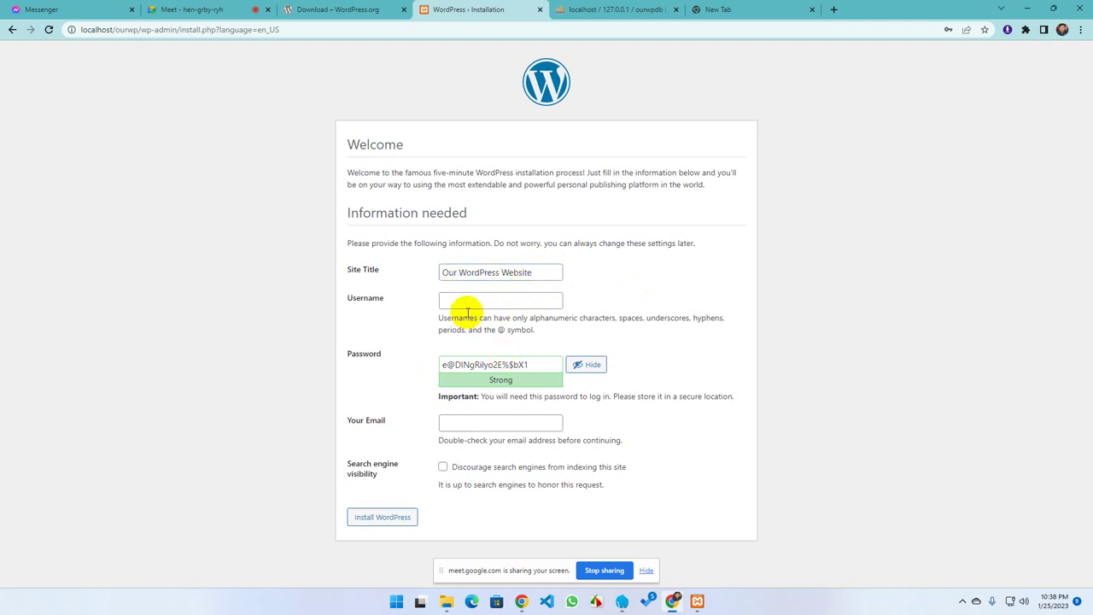
click(467, 305)
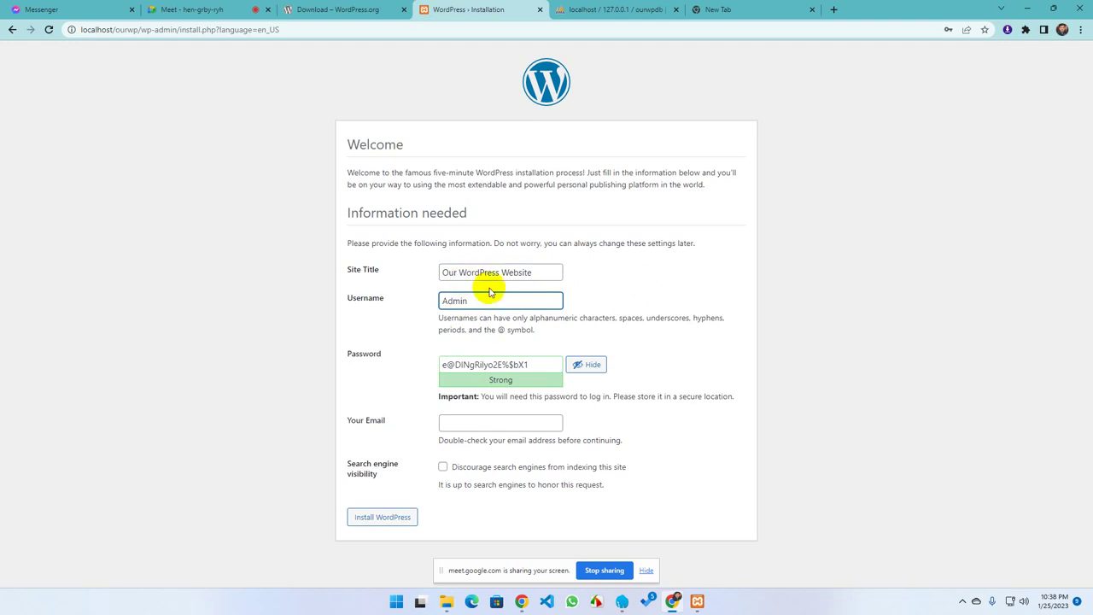
drag(547, 366, 416, 370)
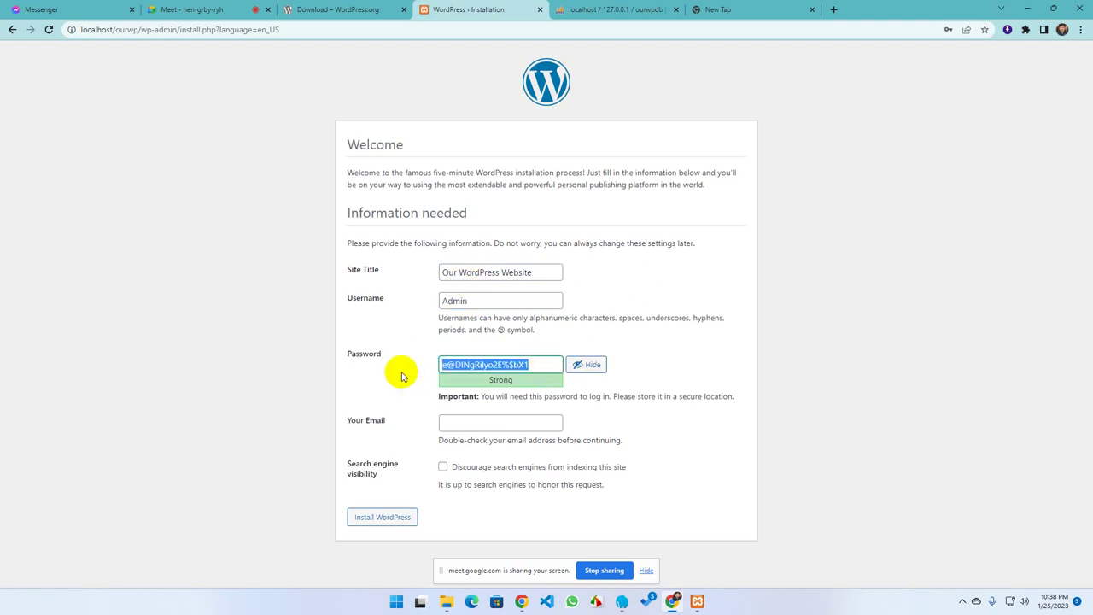
Replace the generated password with a short weak one and confirm using it
text(admin123)
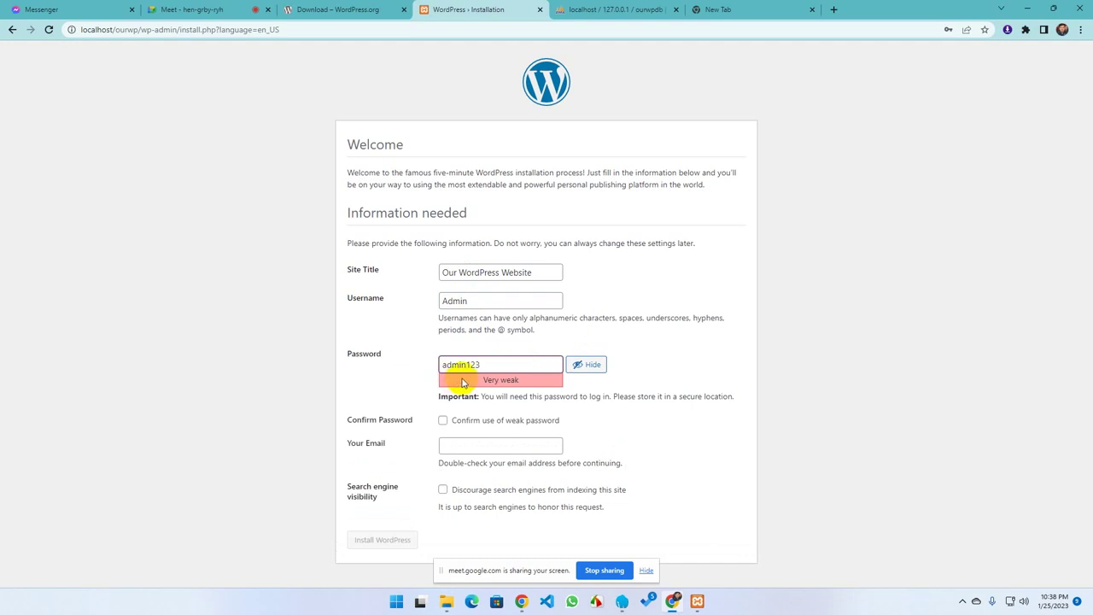
click(403, 397)
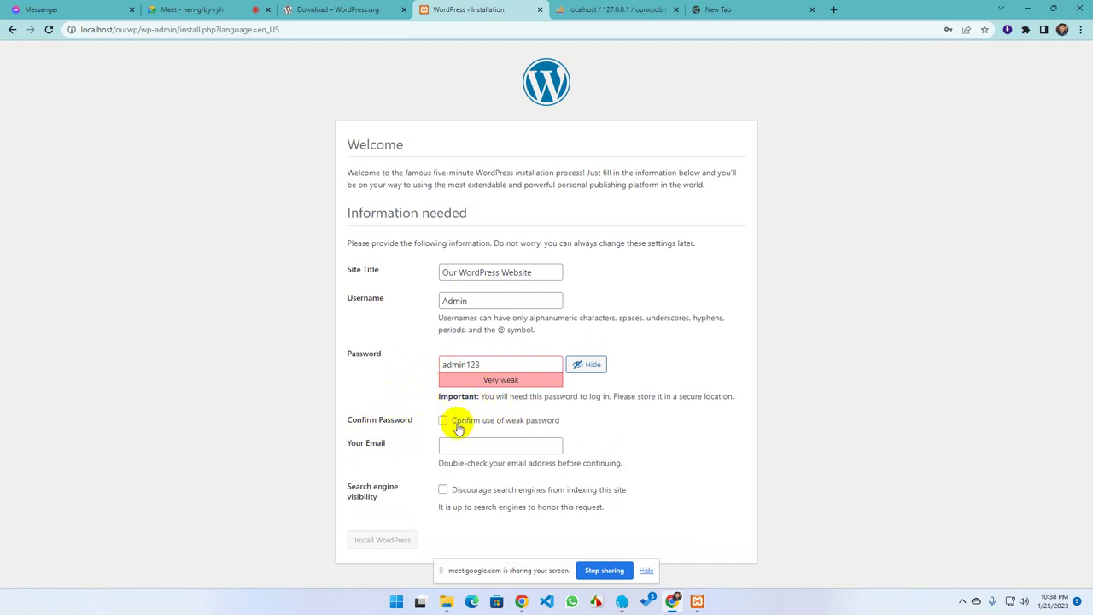
click(444, 420)
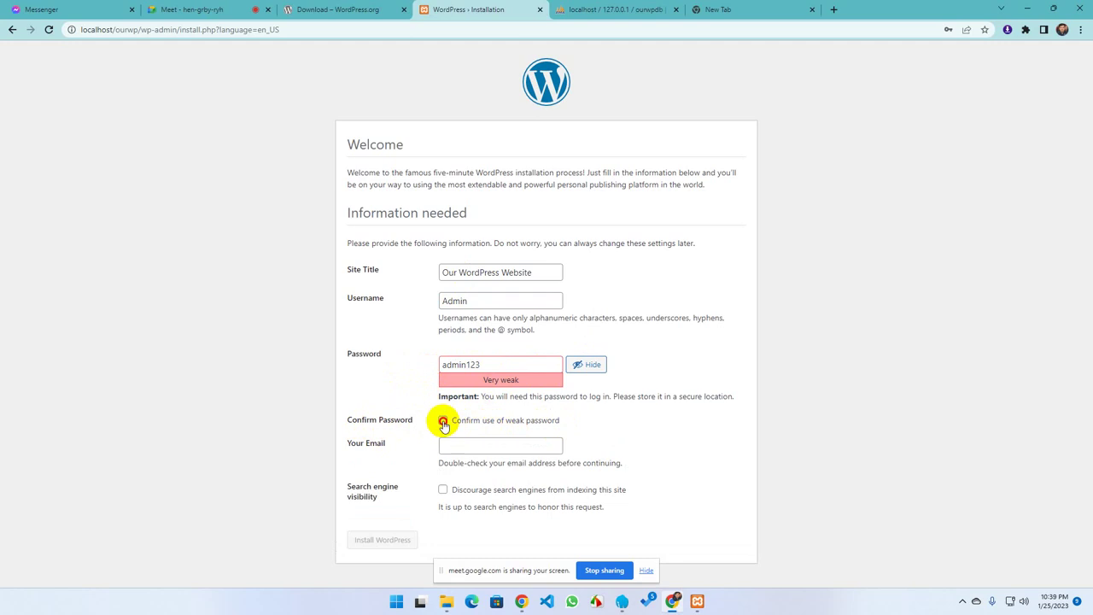
click(209, 10)
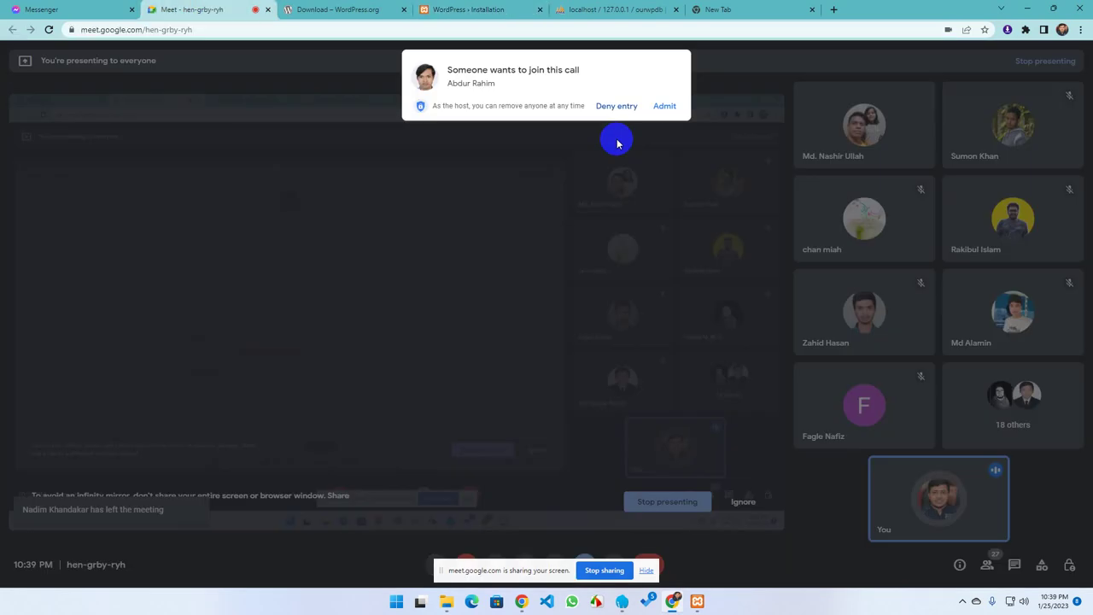
click(662, 105)
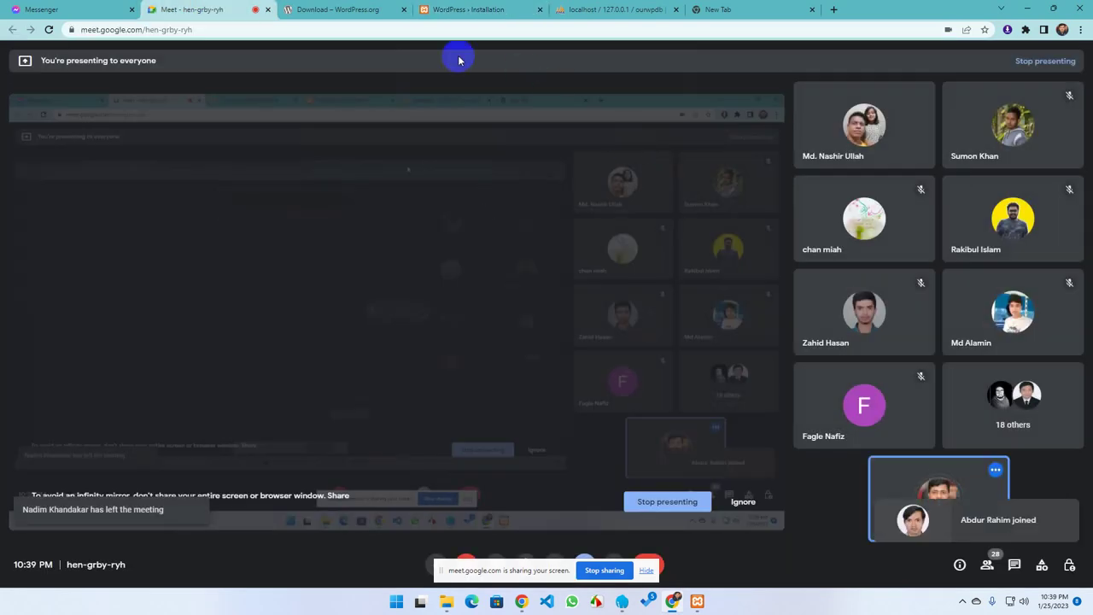
click(642, 10)
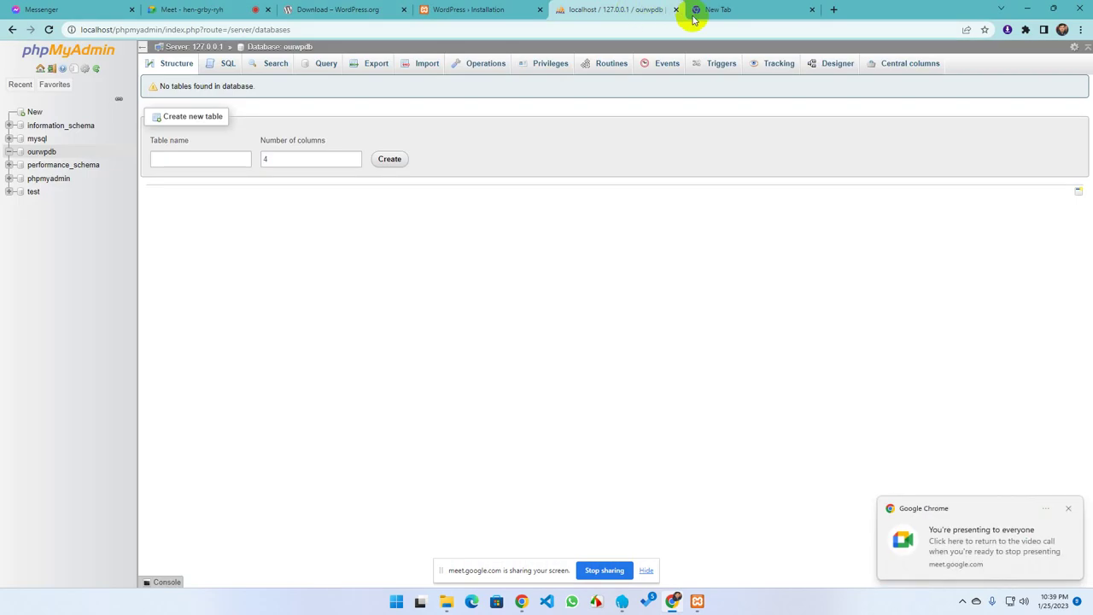
click(439, 12)
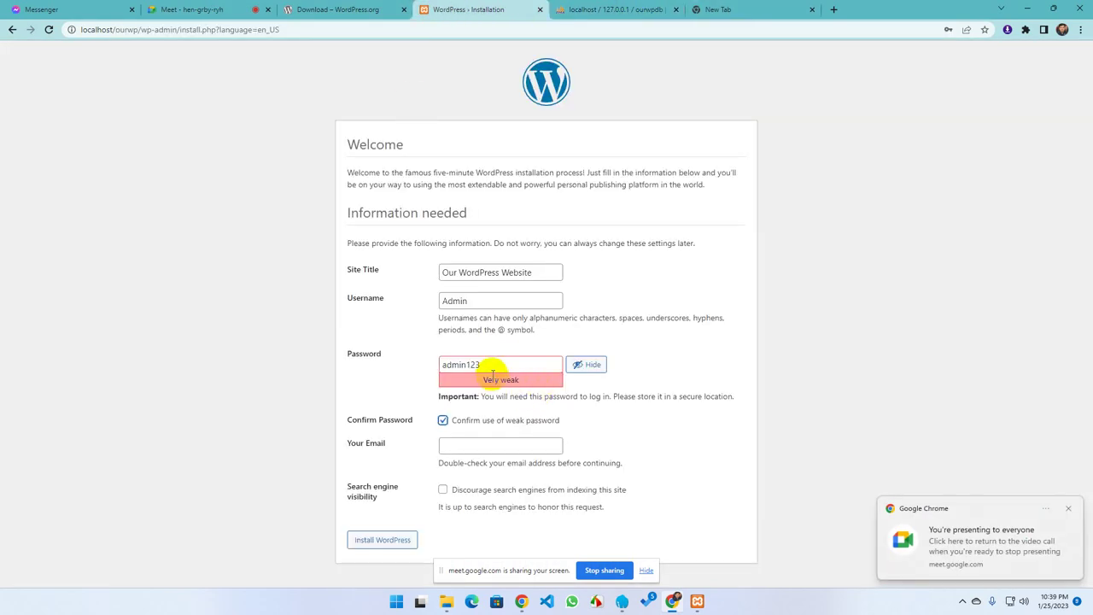
Fill the admin e-mail from autofill and leave search engines allowed to index the site
click(471, 449)
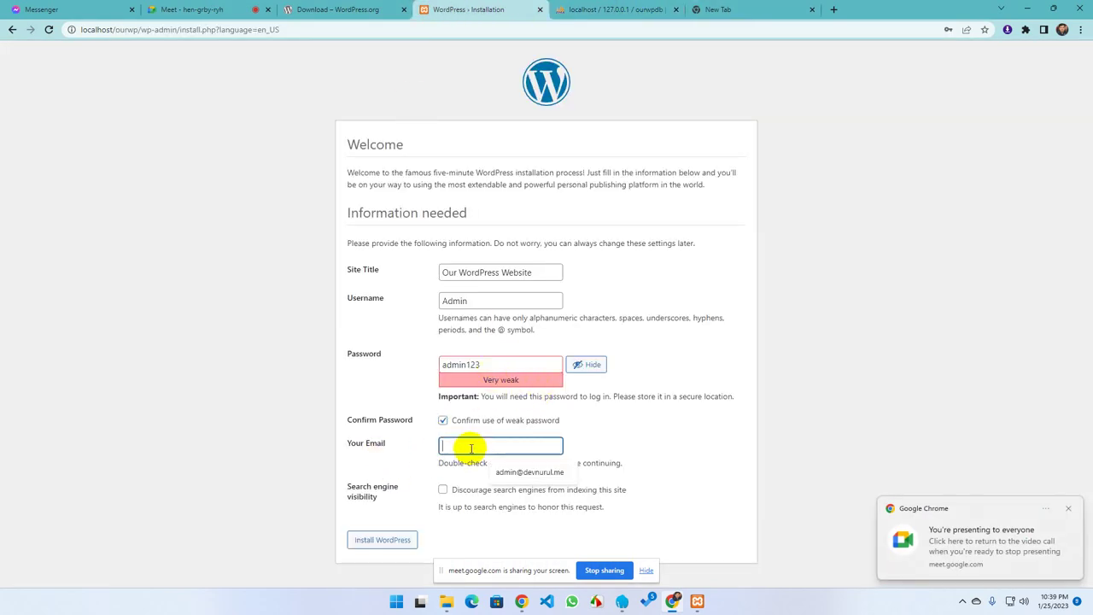
click(530, 473)
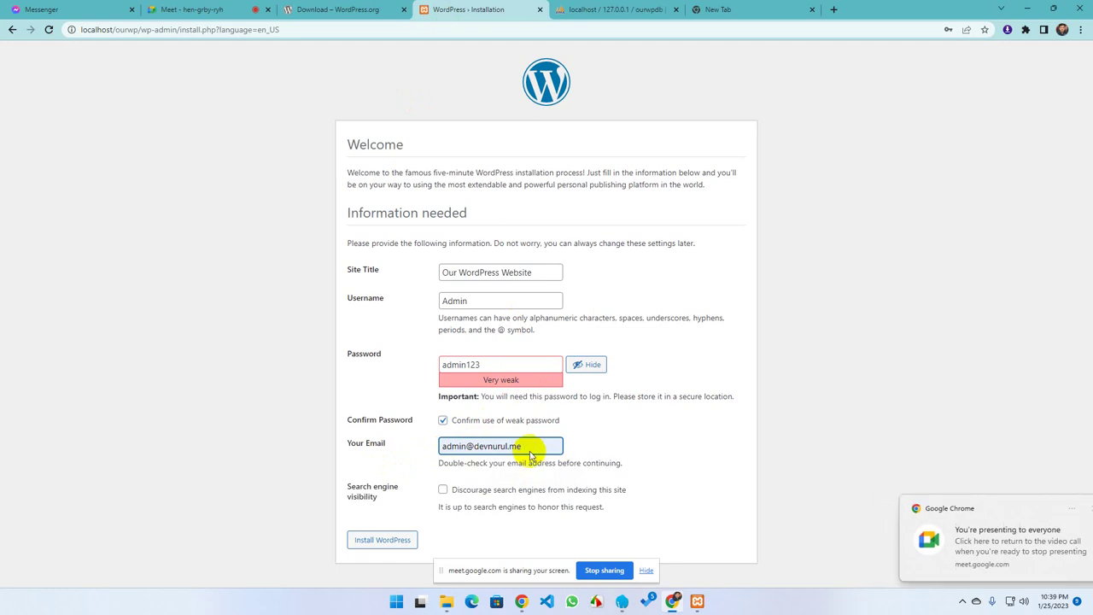
drag(523, 445, 478, 446)
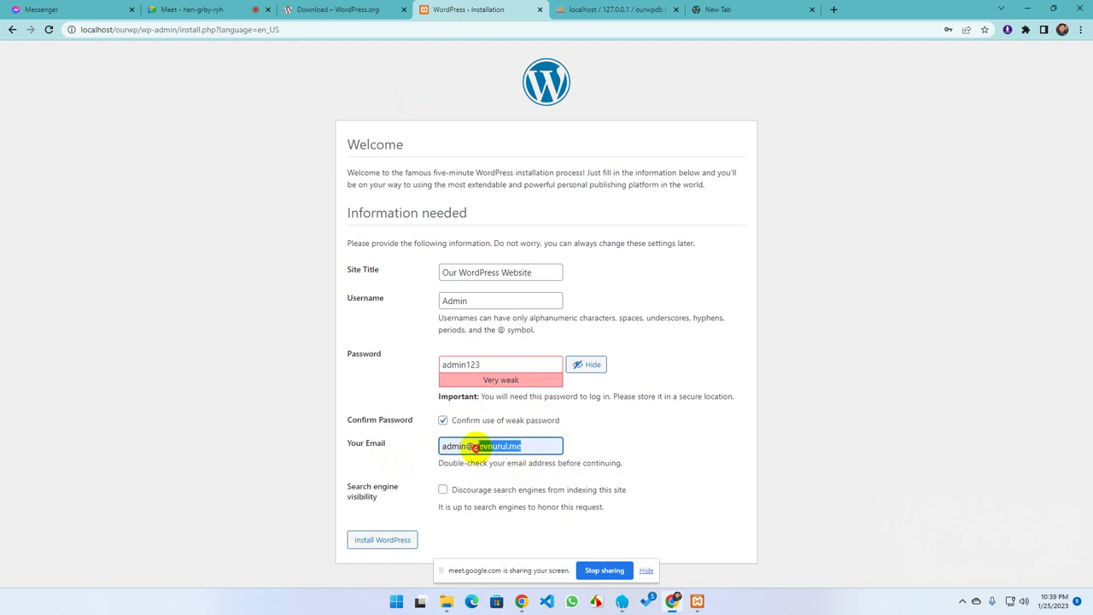
click(522, 446)
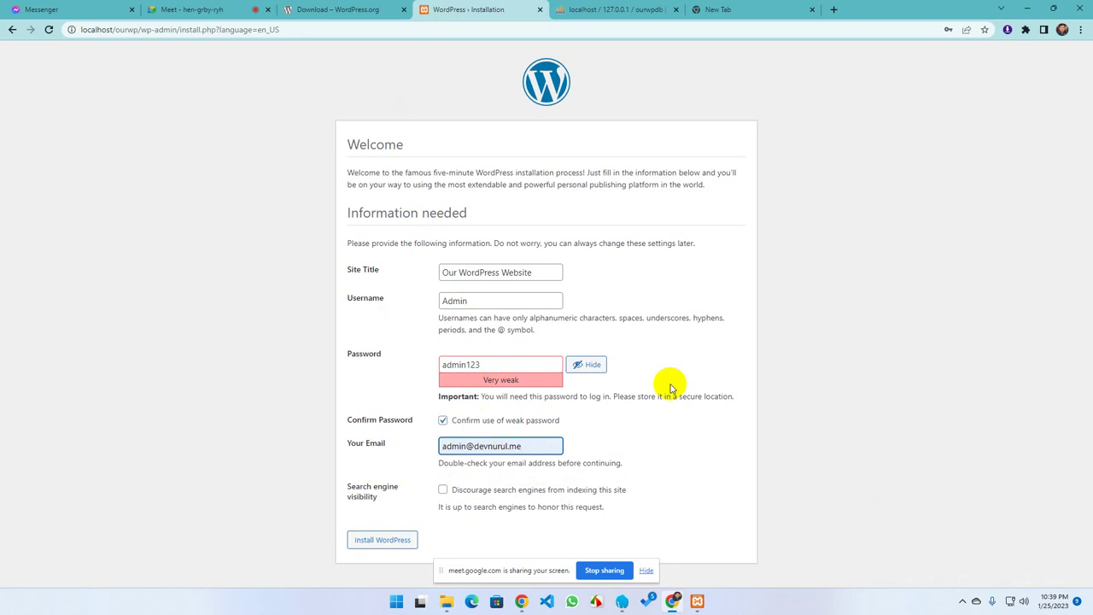
click(442, 493)
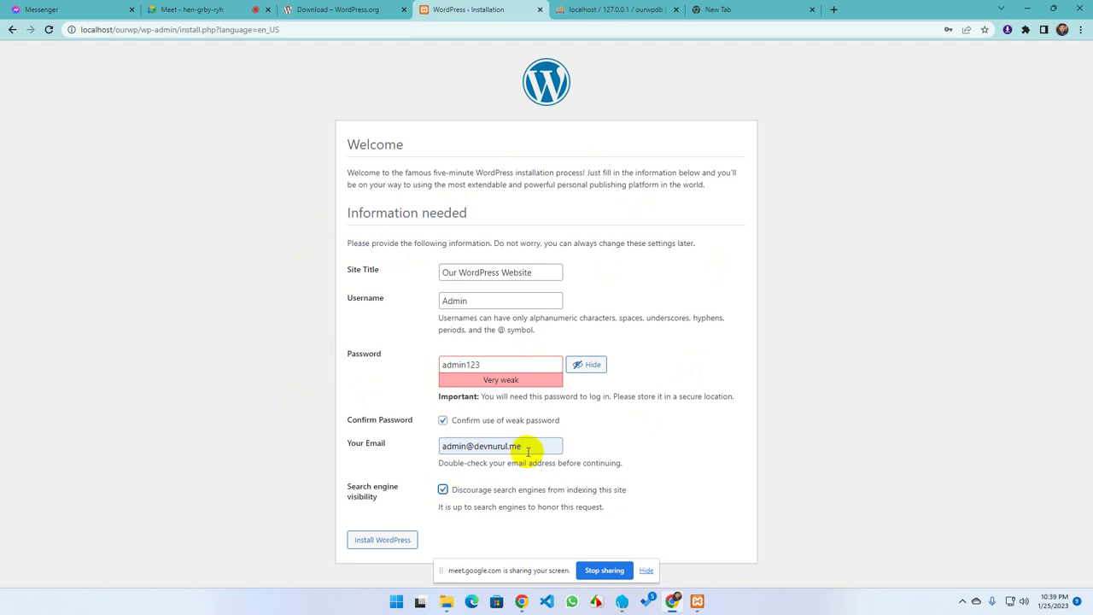
drag(523, 272, 424, 285)
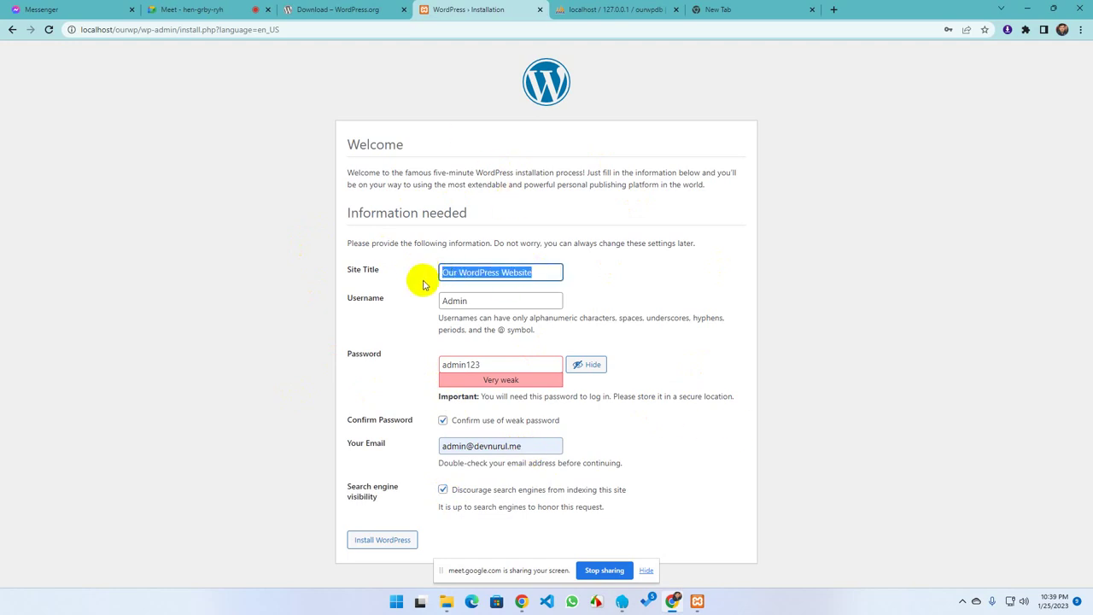
click(512, 275)
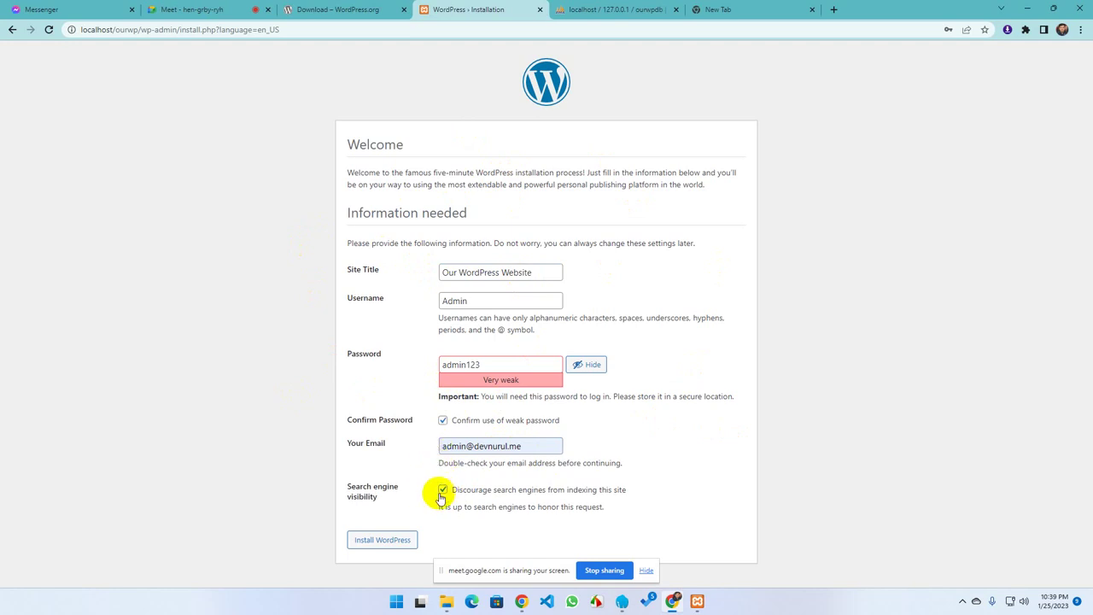
click(442, 490)
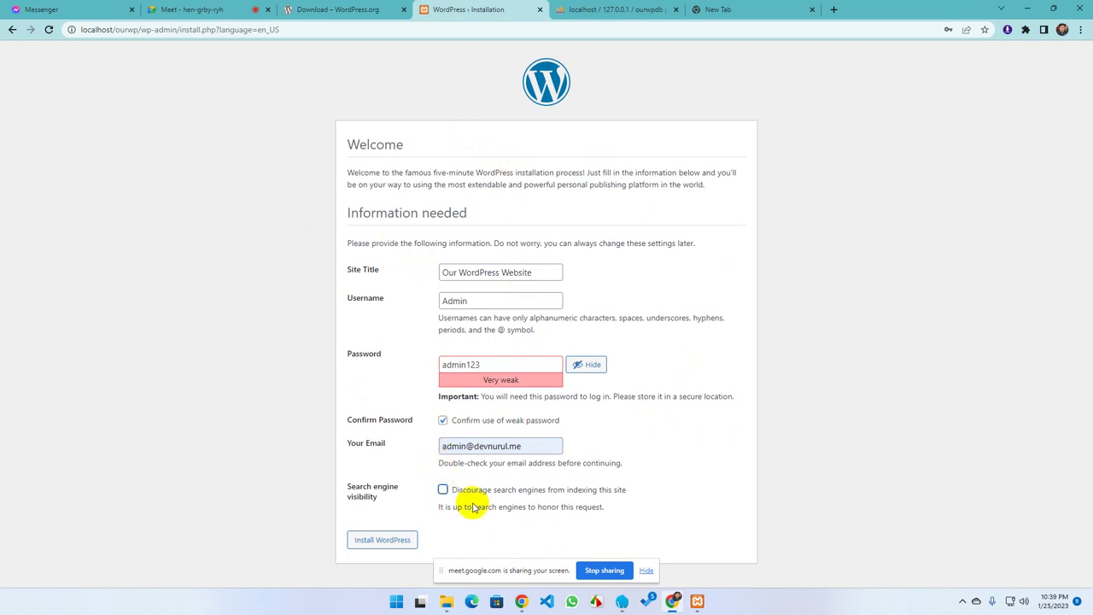
Install WordPress, dismiss the browser's password check and save prompts, and proceed to Log In
click(377, 545)
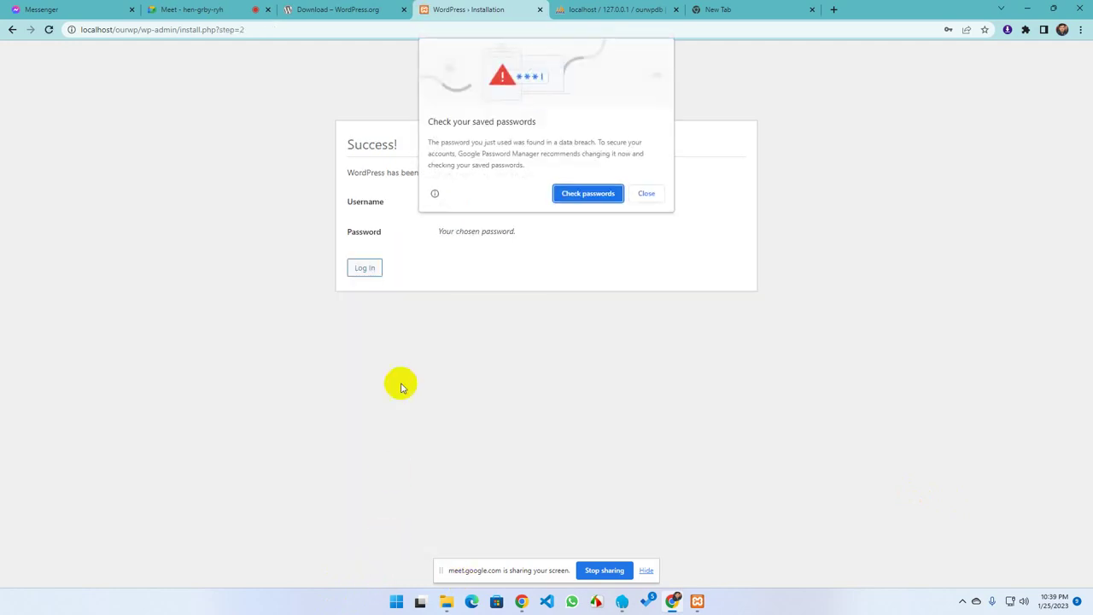
click(589, 193)
click(931, 10)
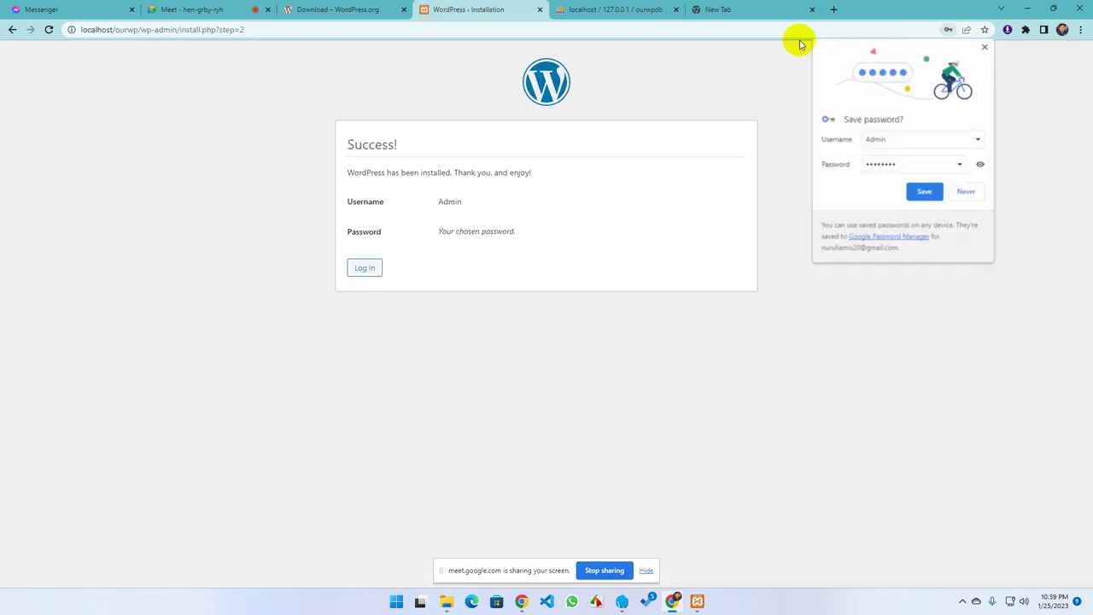
click(966, 192)
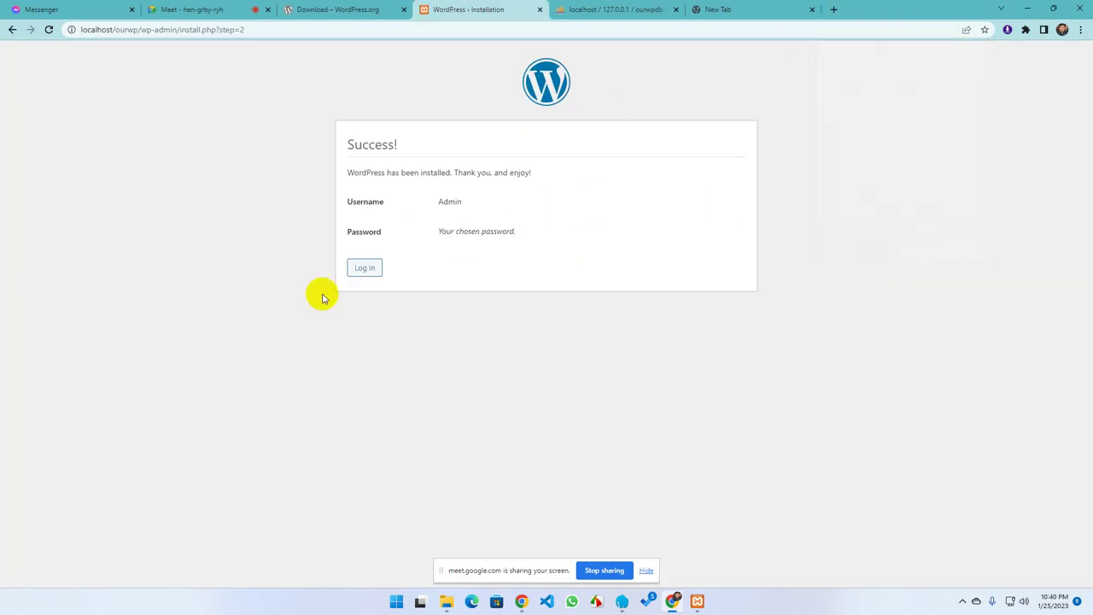
click(363, 270)
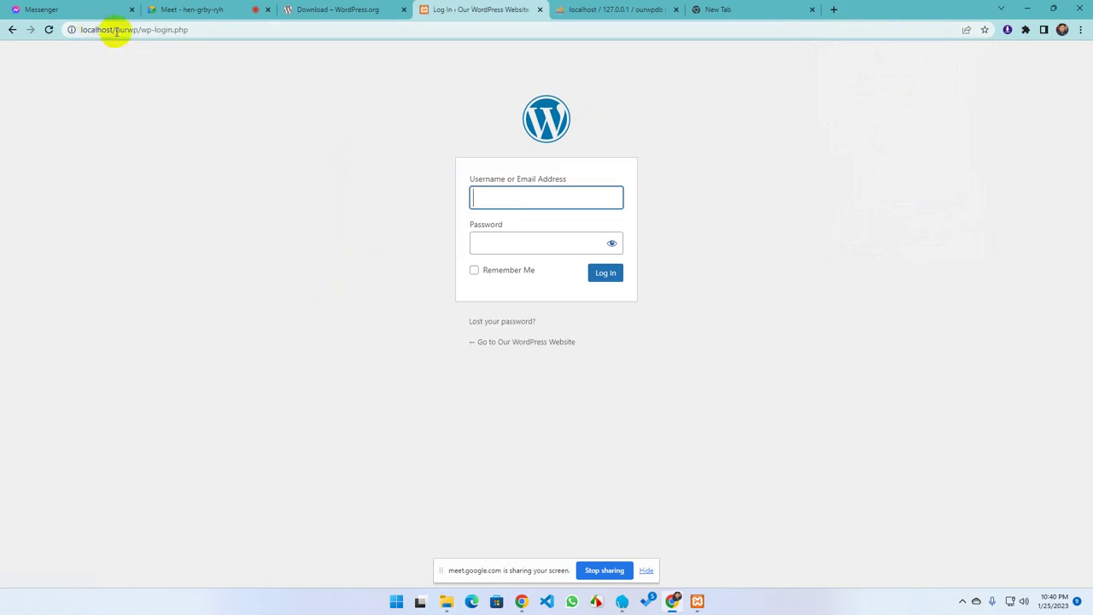
Change the address to localhost/ourwp/wp-admin and load it
drag(115, 30, 54, 29)
drag(137, 29, 214, 30)
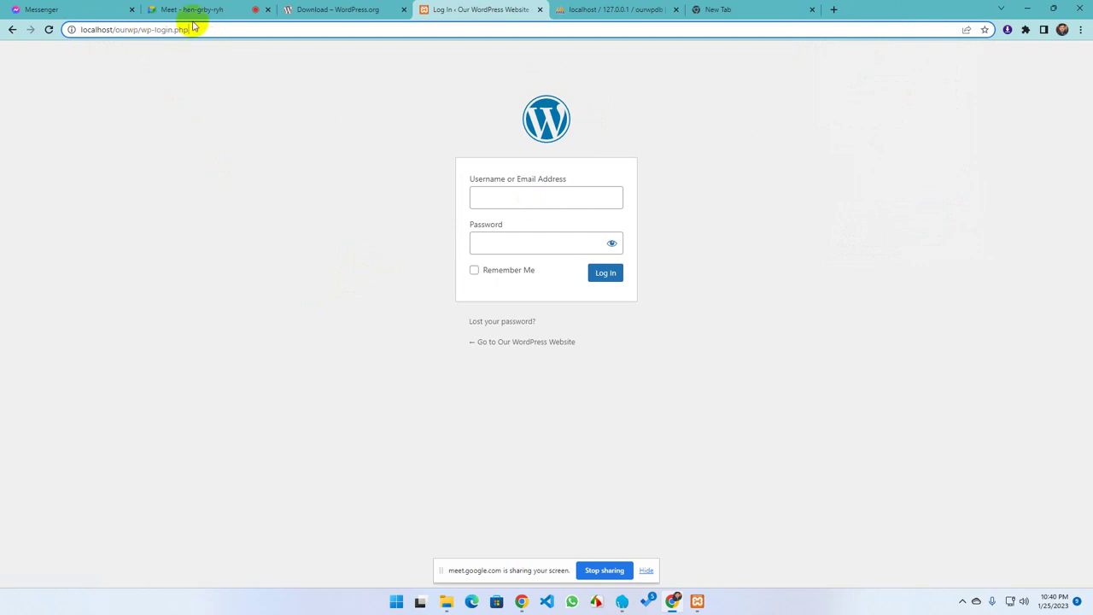
drag(199, 29, 151, 30)
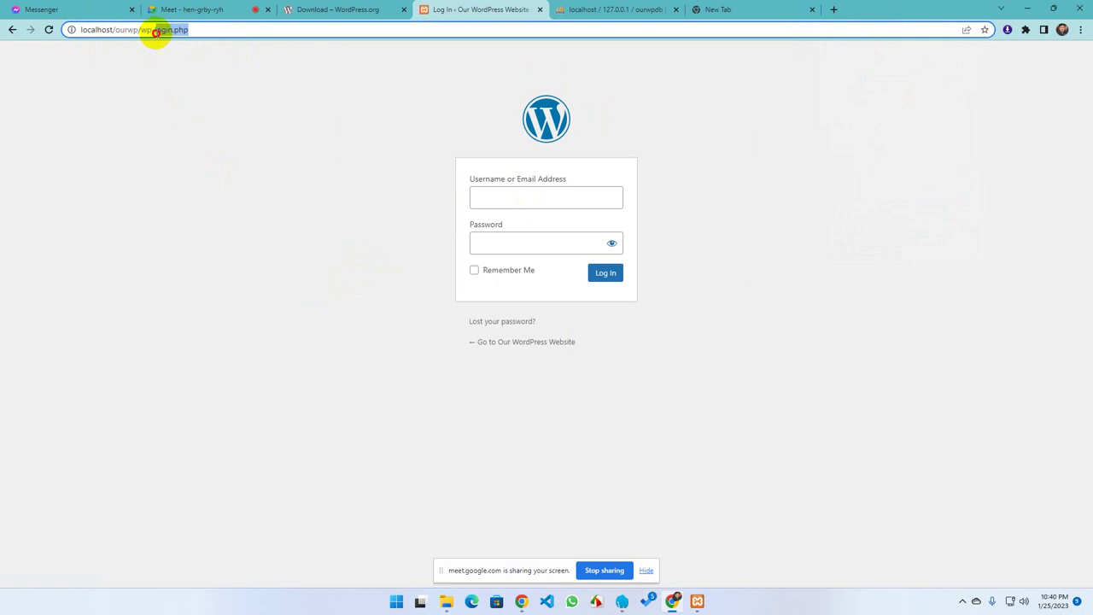
text(ad)
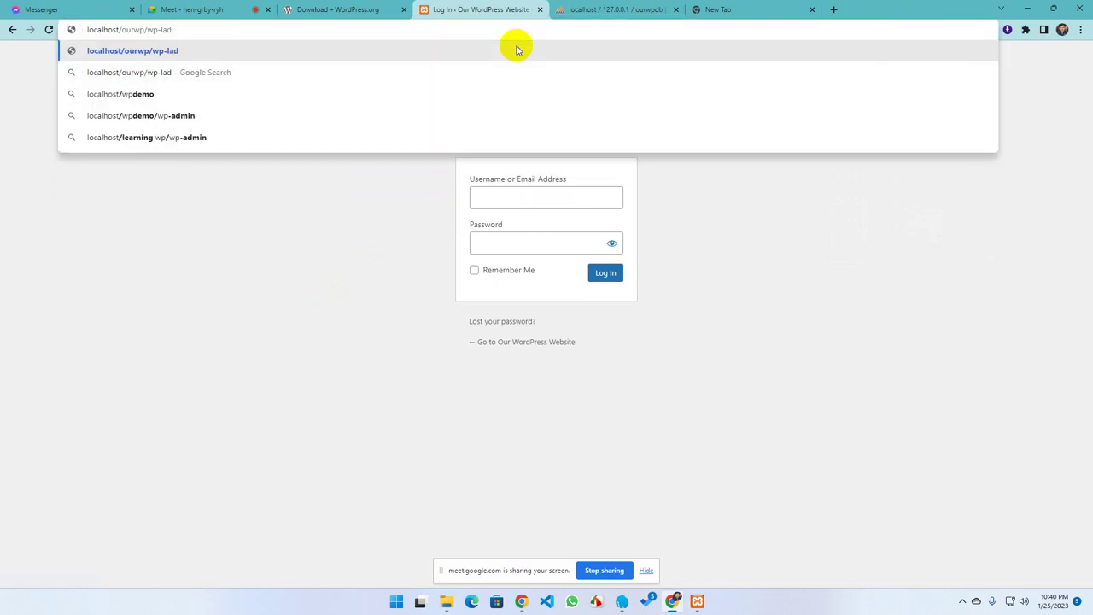
key(BackSpace)
key(BackSpace)
key(BackSpace)
text(admin)
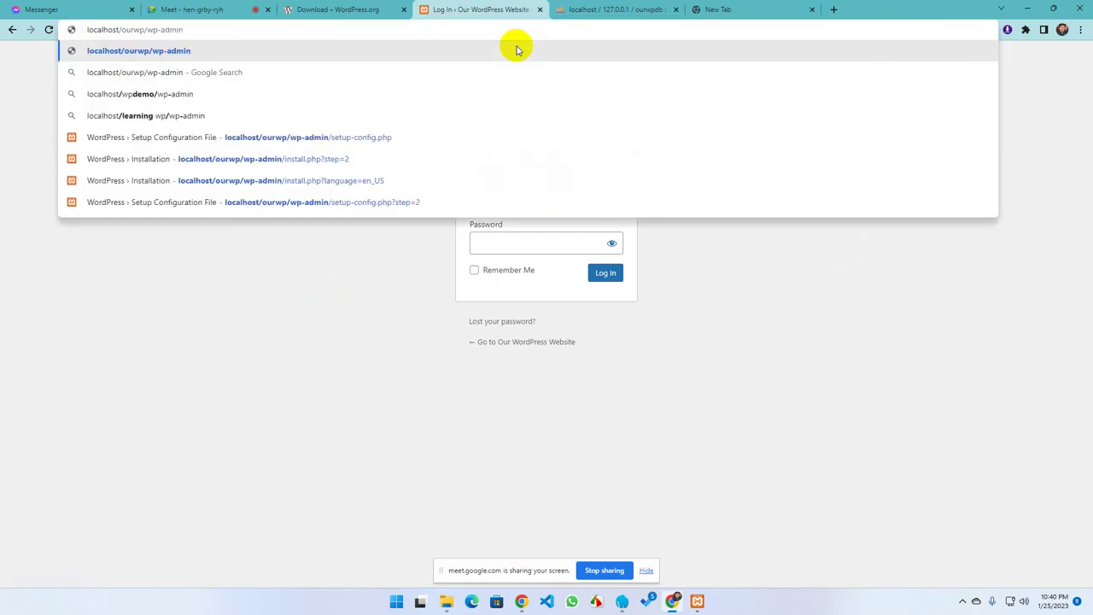
key(Return)
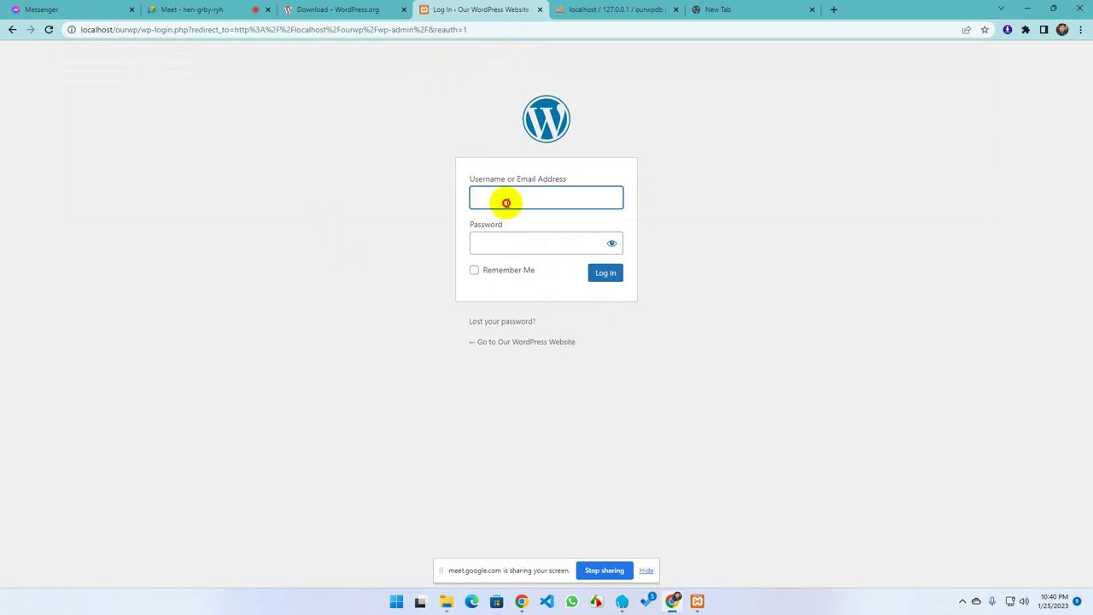
Log in as admin with the password, dismiss the breach warning, and save the login
click(535, 227)
click(481, 242)
text(admin)
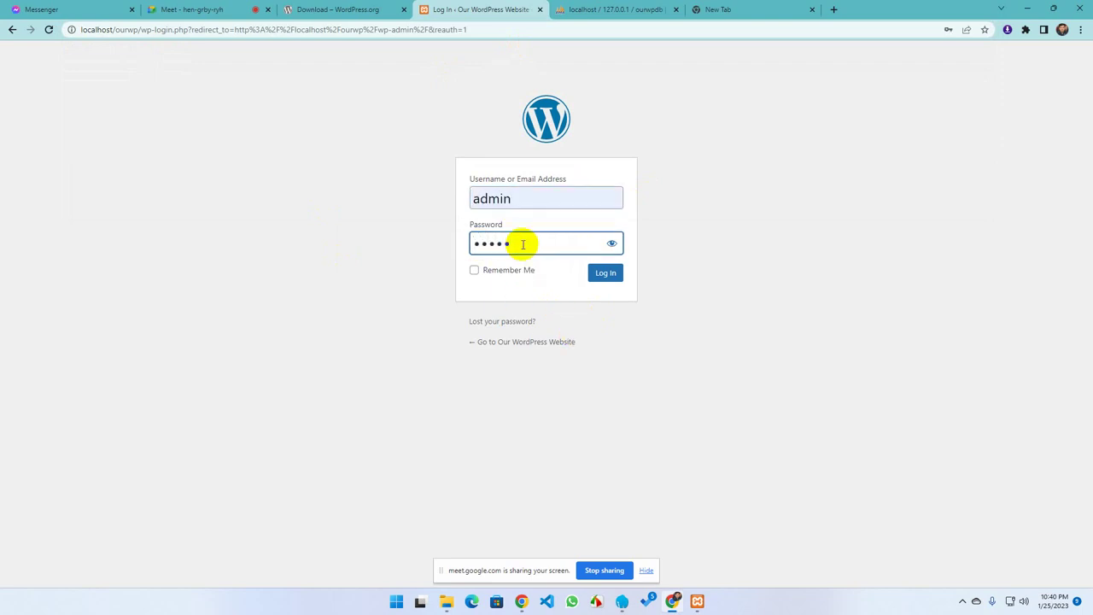
click(611, 243)
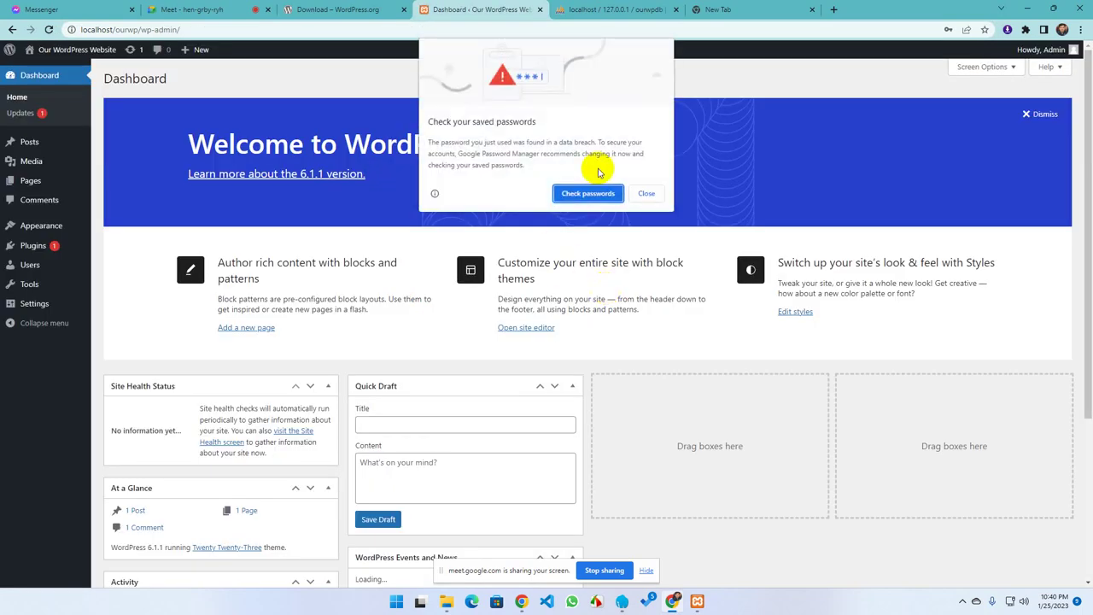
click(645, 193)
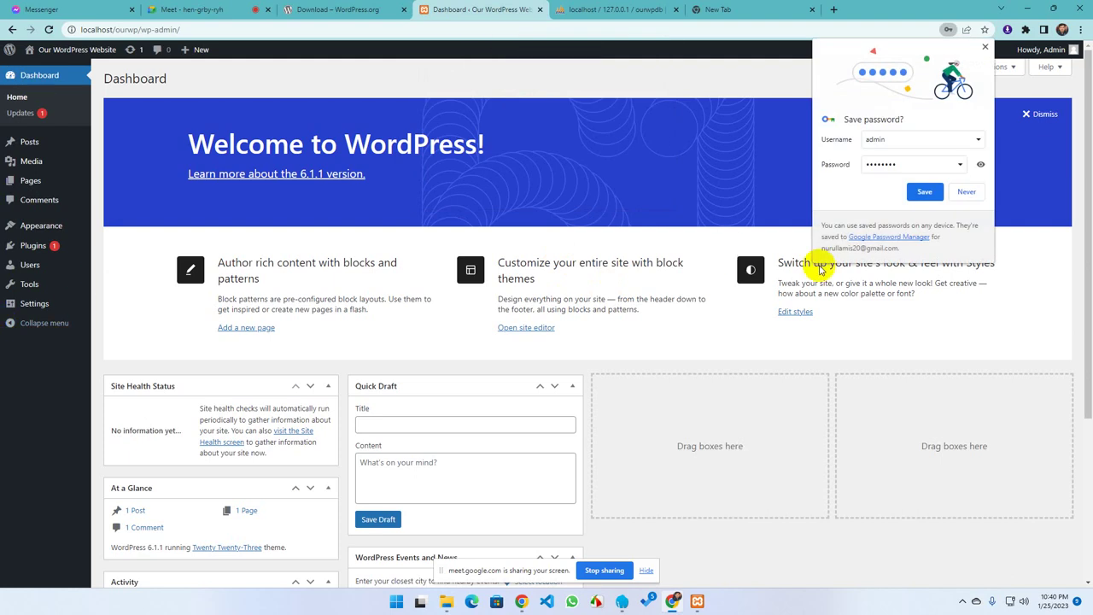
click(923, 192)
scroll(327, 344, down, 3)
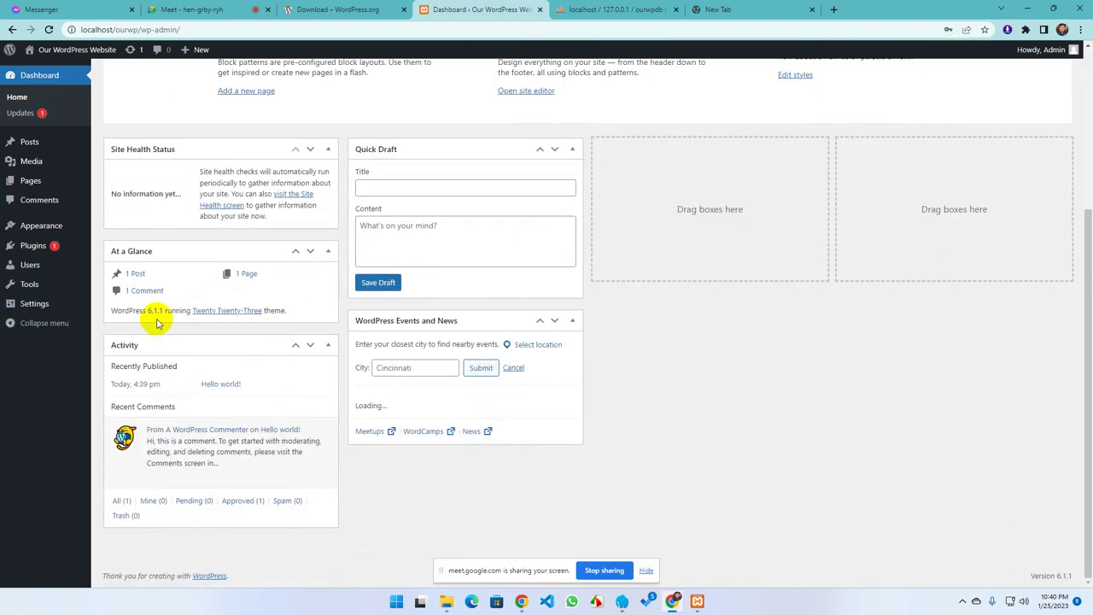
scroll(261, 390, up, 3)
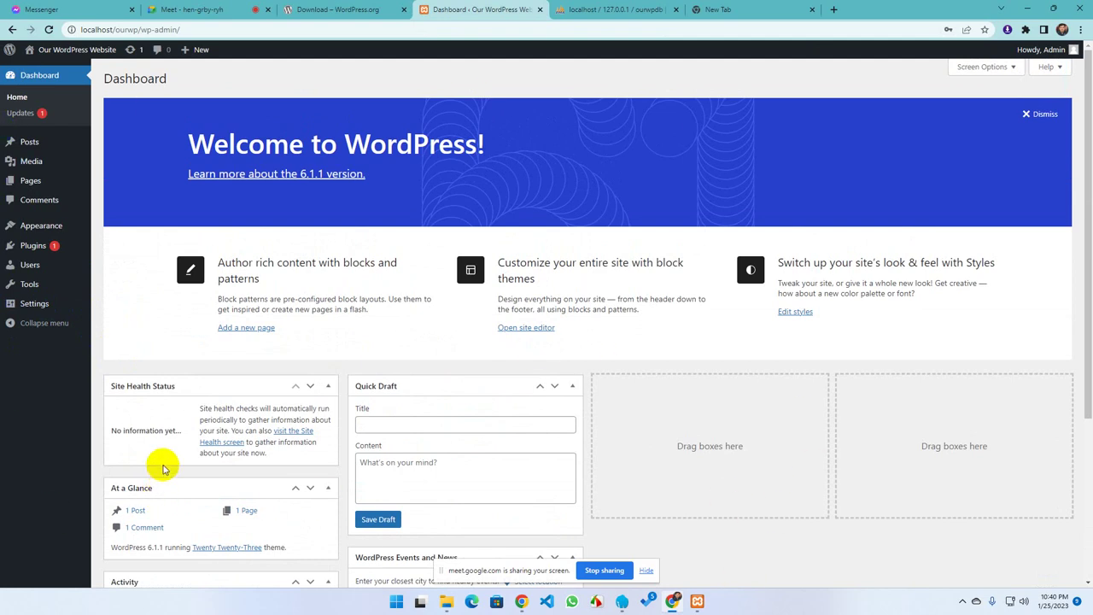
Search Google for 'xampp download' in the new tab, then close the XAMPP download page
click(754, 8)
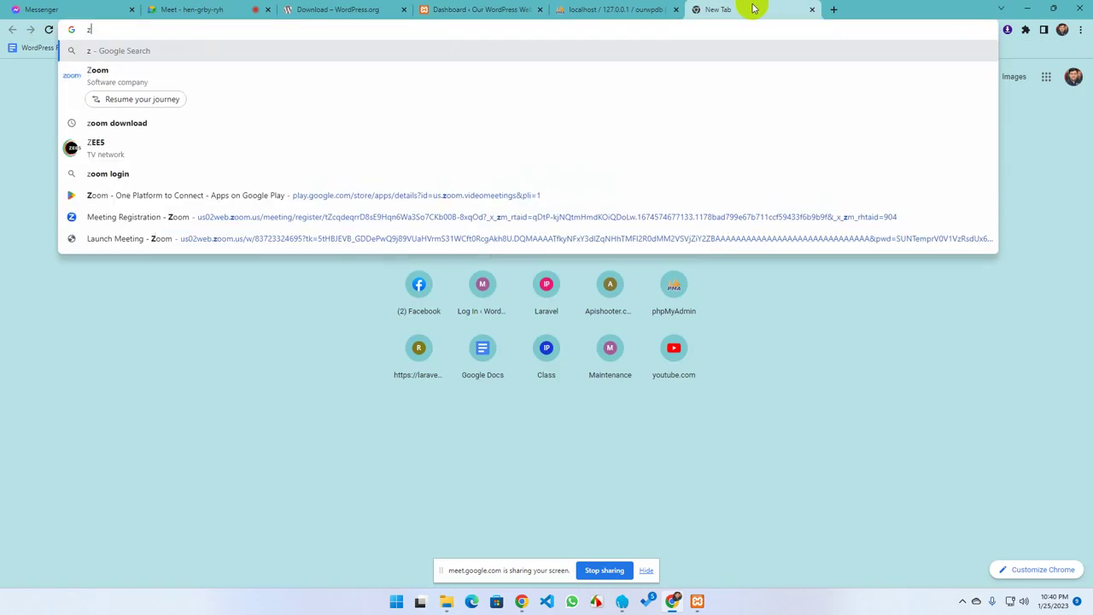
text(xa)
key(Right)
key(Return)
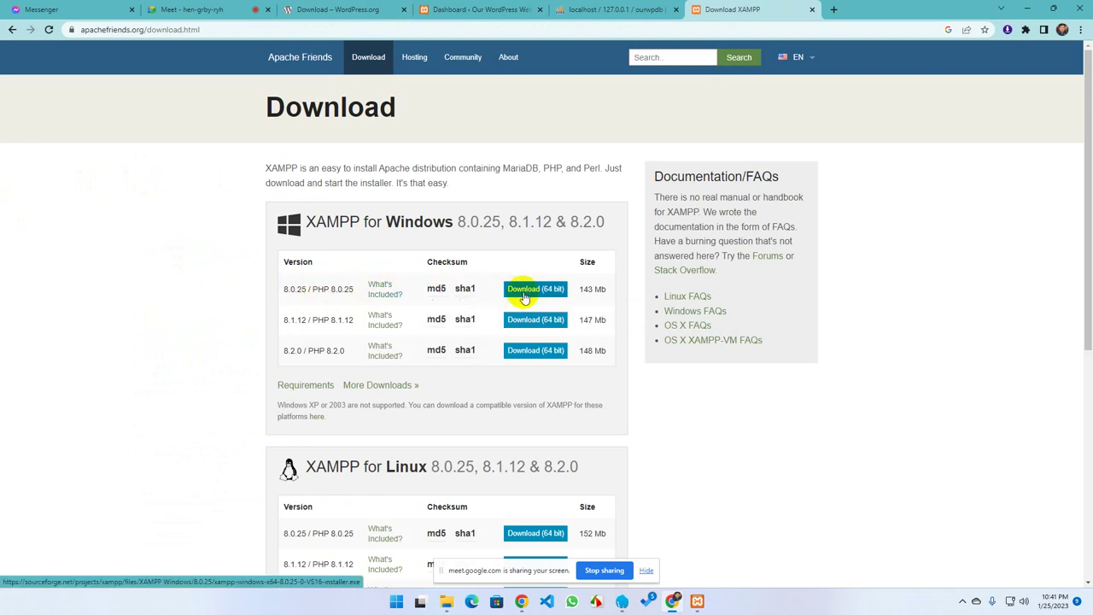
click(813, 12)
Browse from htdocs via Downloads\Compressed to the All Downloads File folder, then bring up XAMPP Control Panel
click(444, 601)
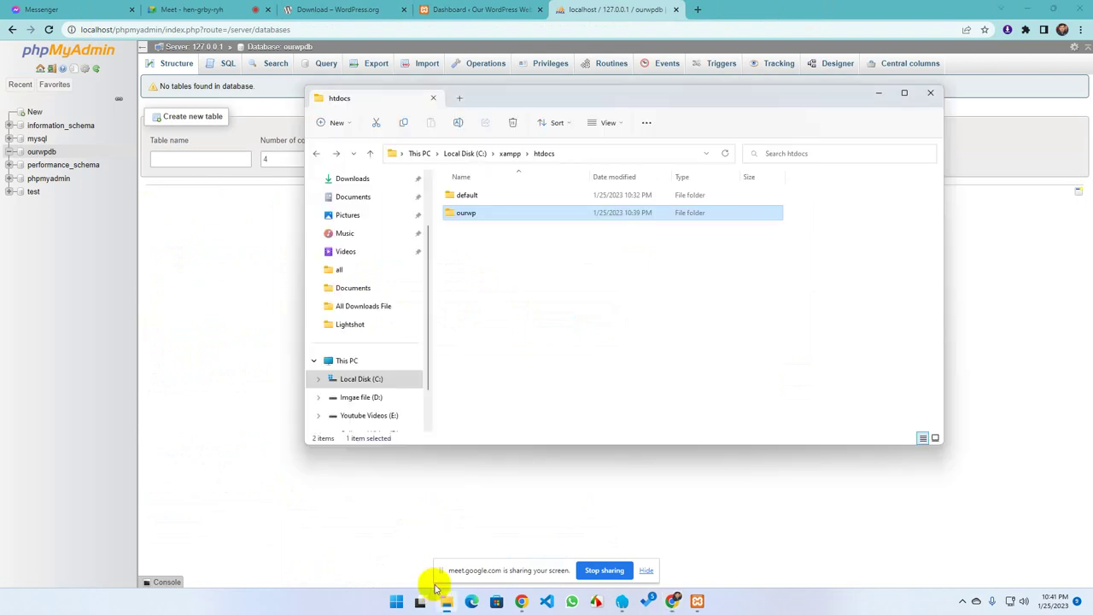
click(349, 178)
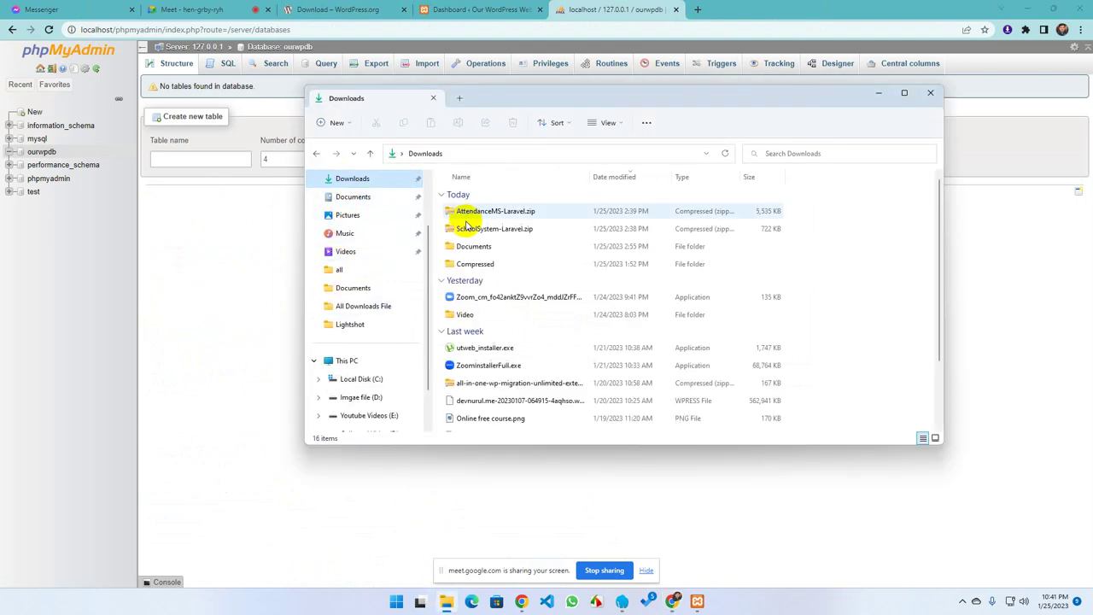
double_click(468, 263)
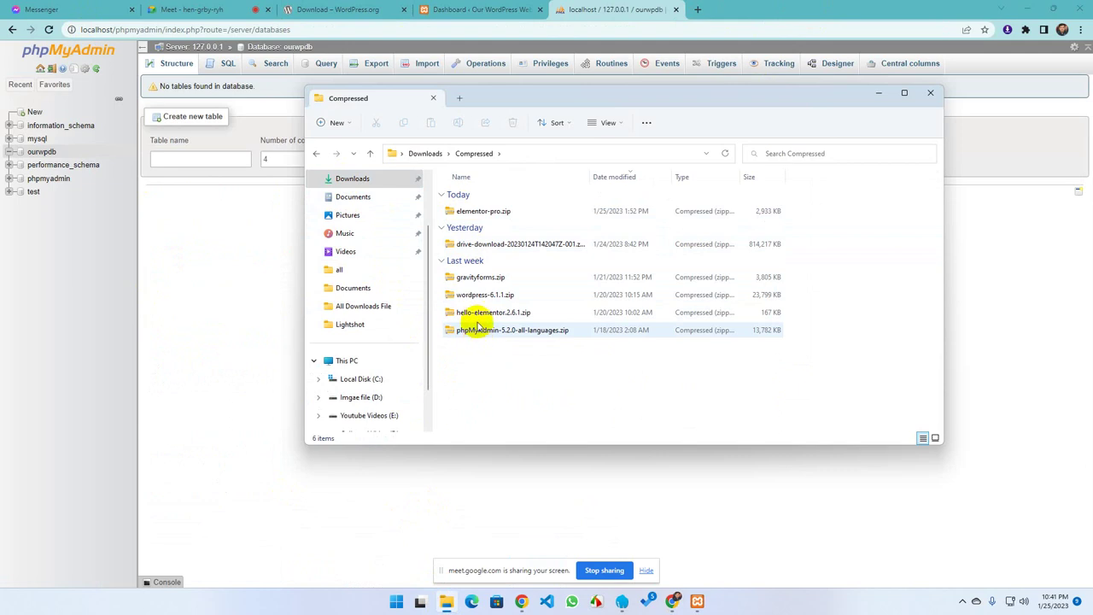
scroll(365, 342, down, 1)
scroll(359, 320, up, 3)
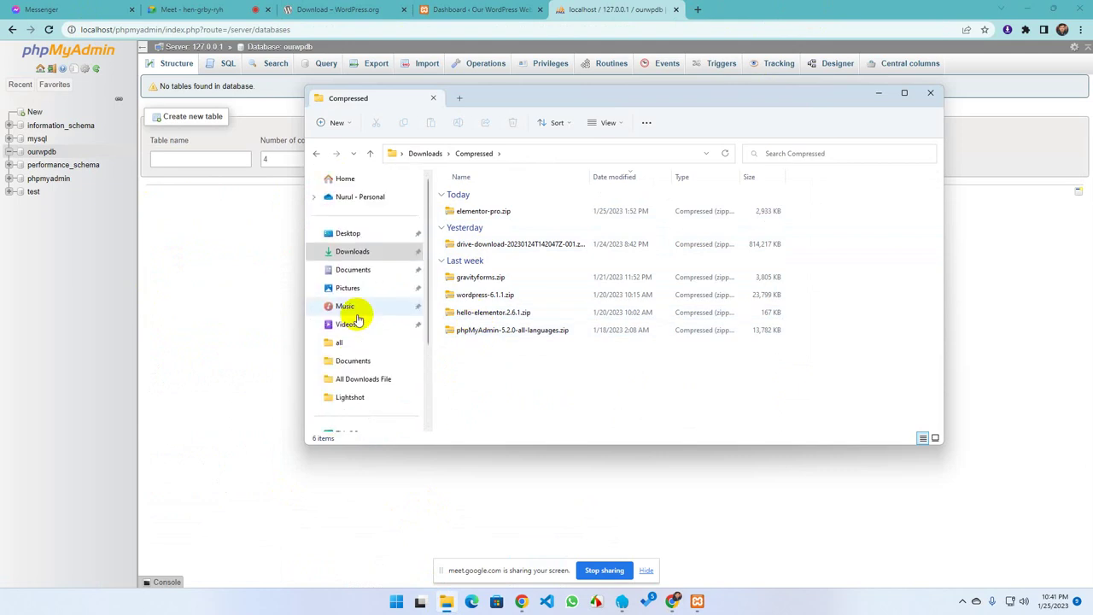
scroll(357, 325, down, 2)
click(375, 306)
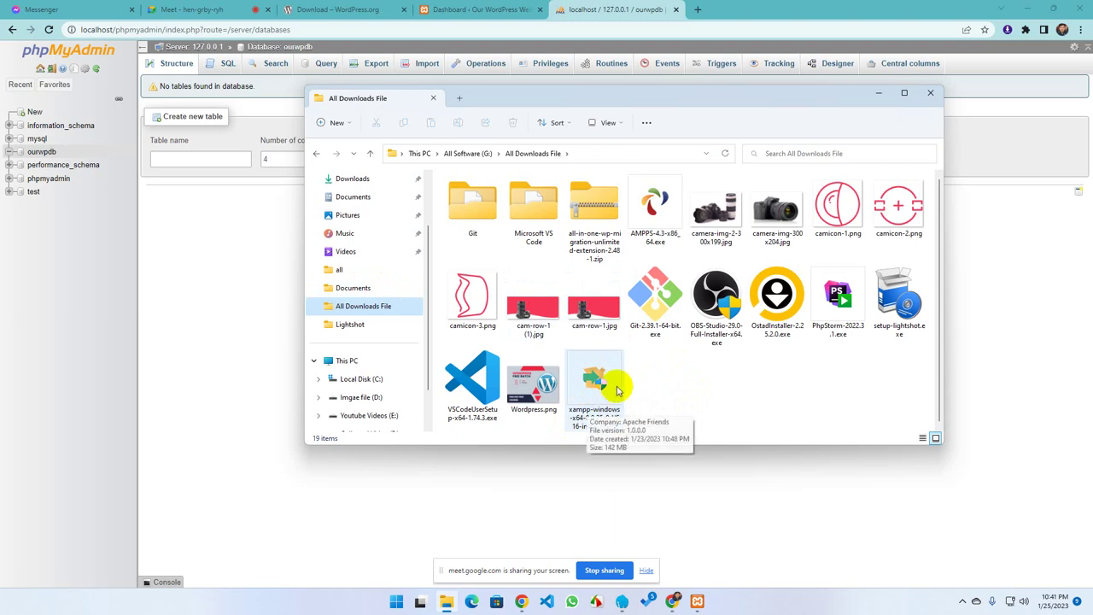
click(696, 599)
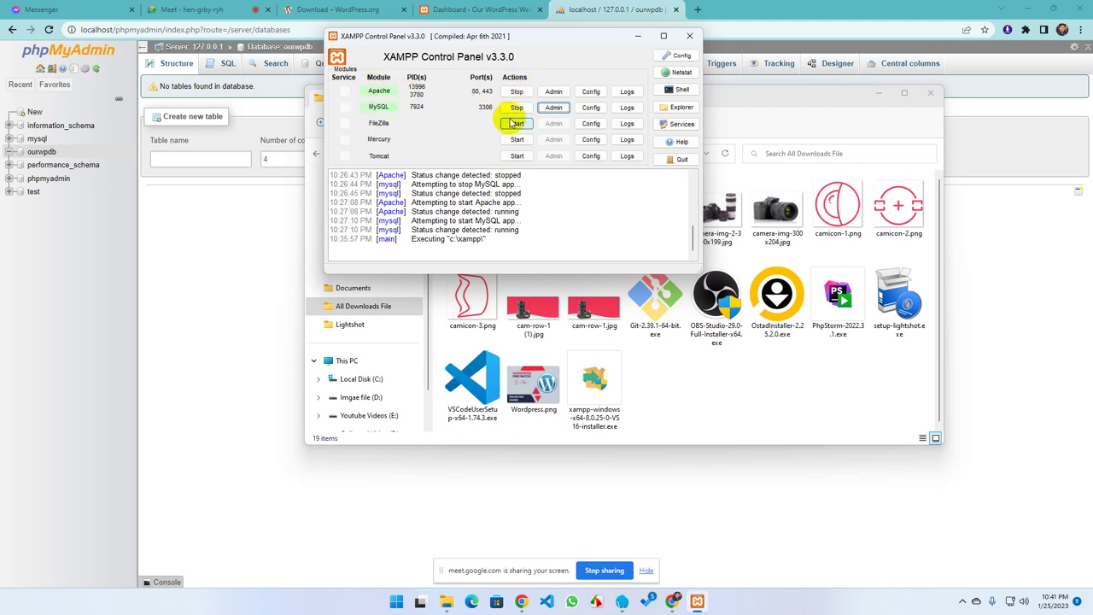
Open MySQL's my.ini from the Config list in the XAMPP Control Panel's MySQL row
click(590, 109)
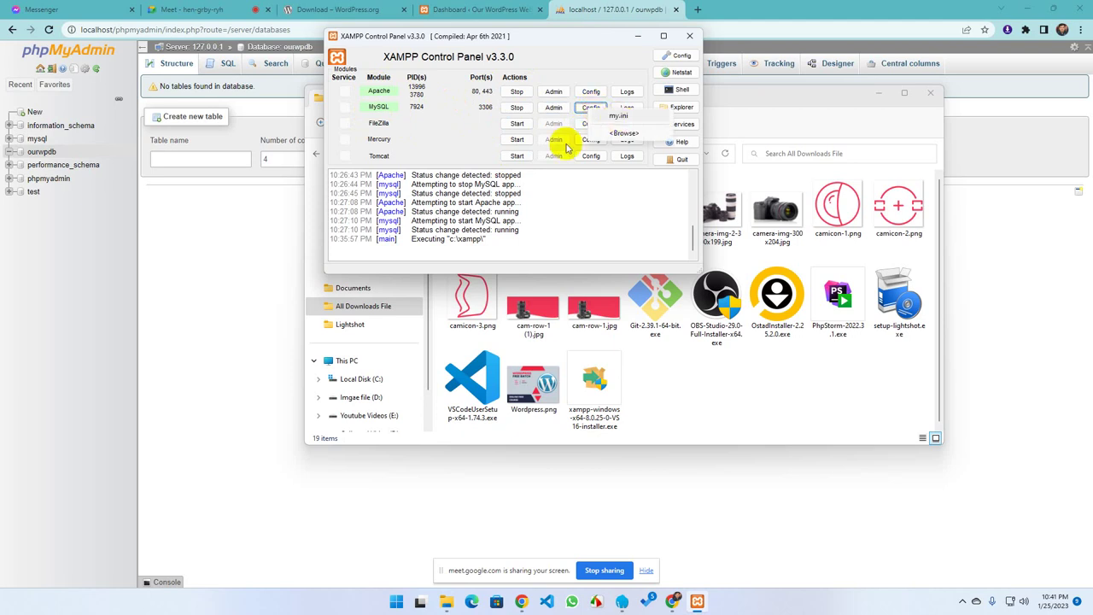
click(445, 137)
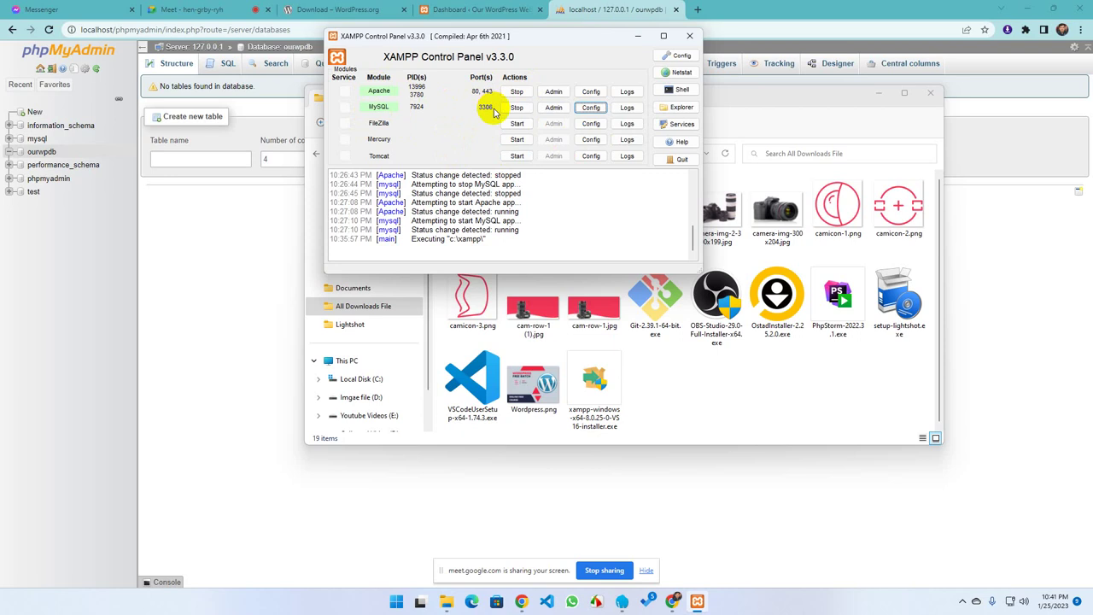
click(473, 107)
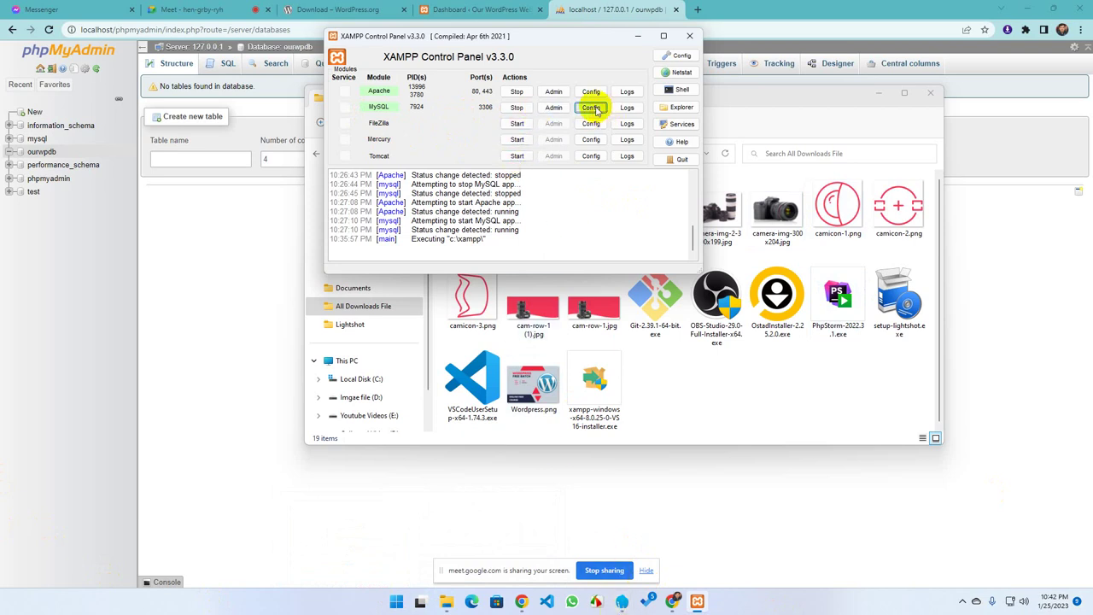
click(595, 109)
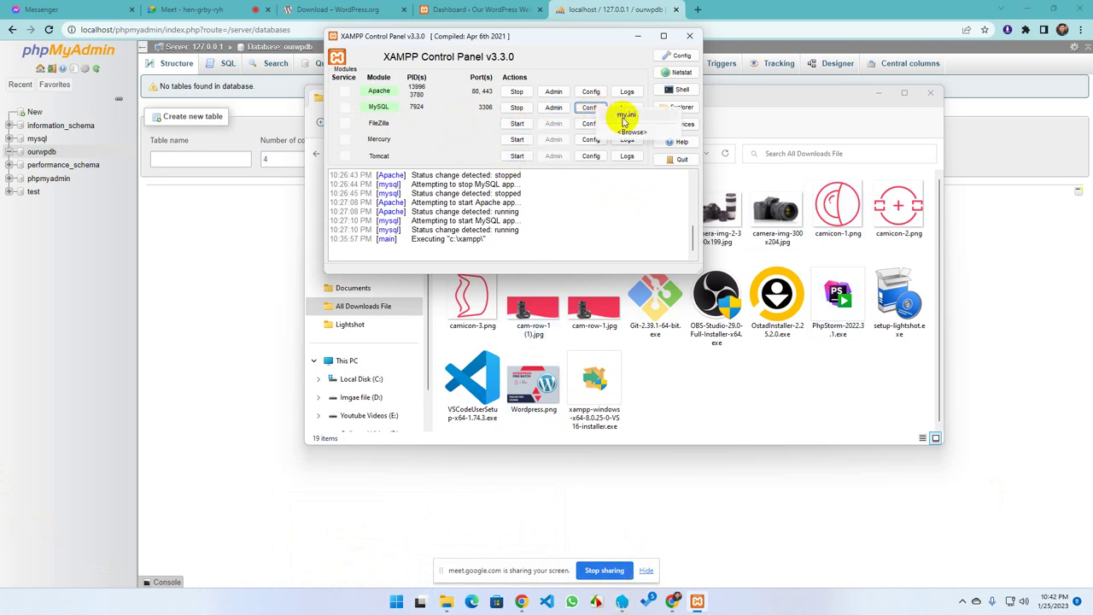
click(624, 115)
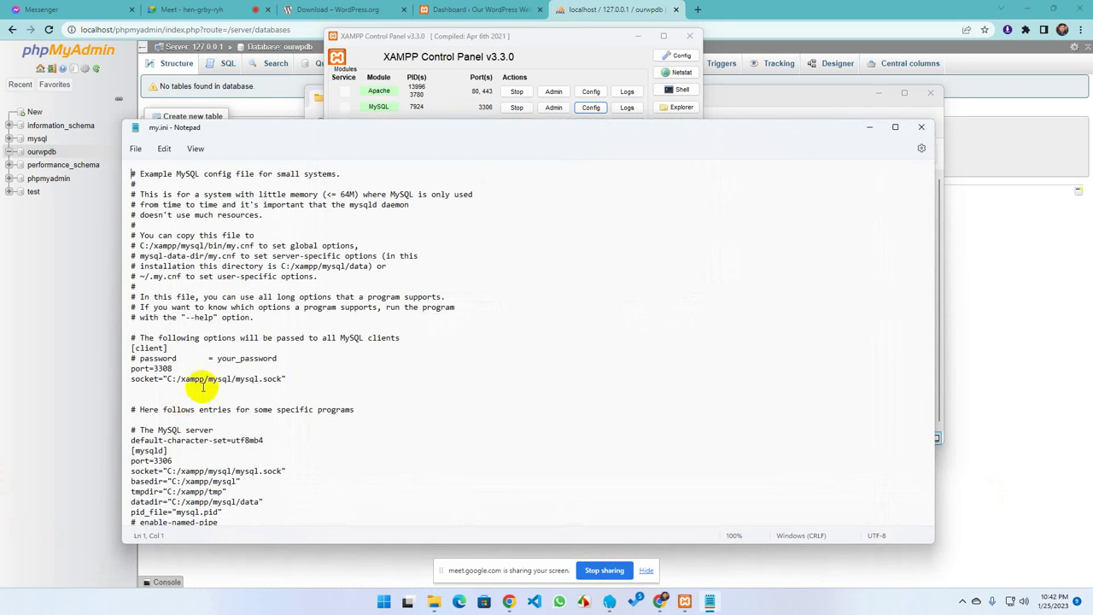
Highlight the 3308 client port value in my.ini, then close Notepad without saving changes
double_click(163, 368)
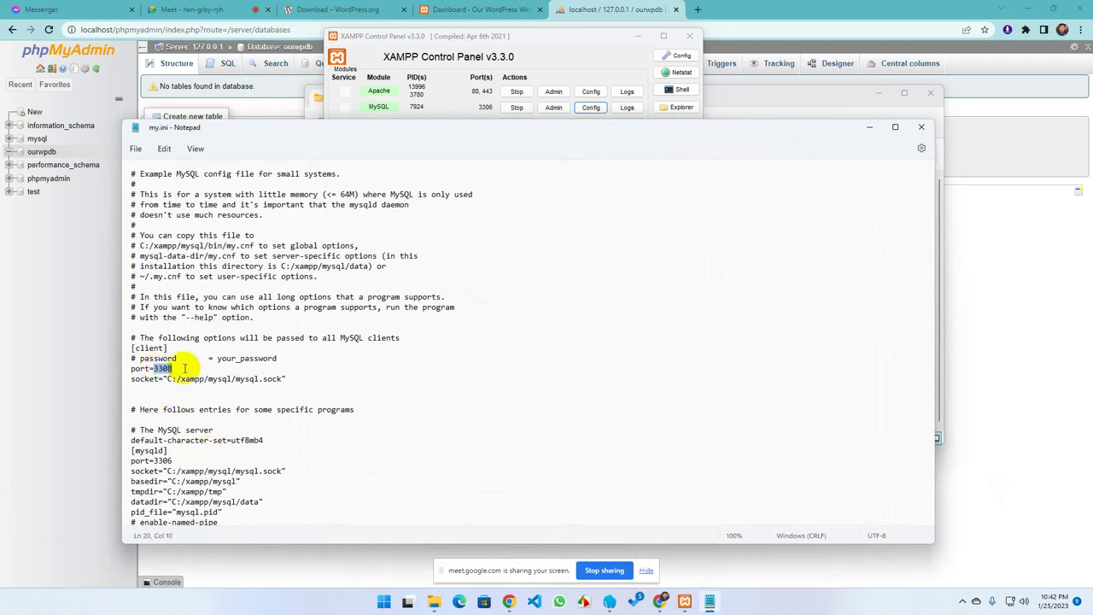
click(922, 130)
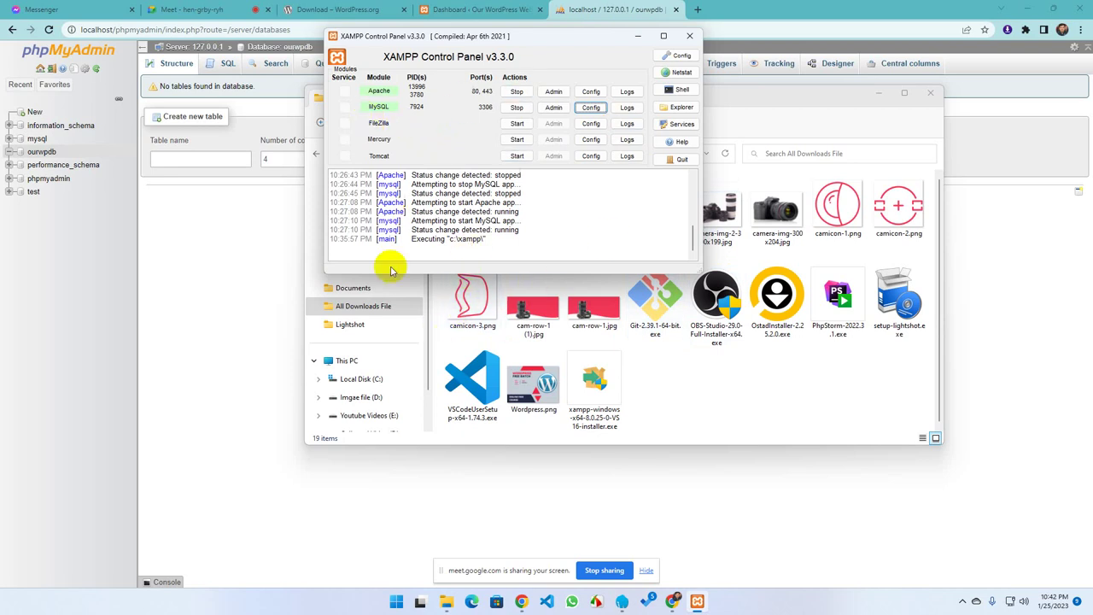
Minimize XAMPP Control Panel, restore the All Downloads File window, and select the xampp installer .exe
scroll(416, 211, up, 2)
scroll(415, 205, up, 5)
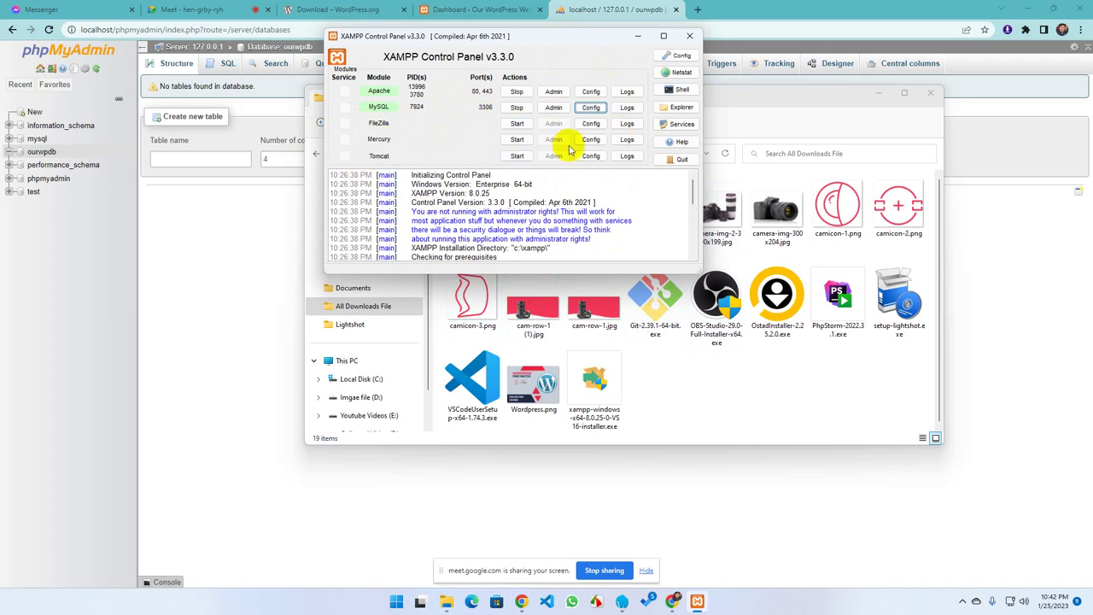
click(637, 37)
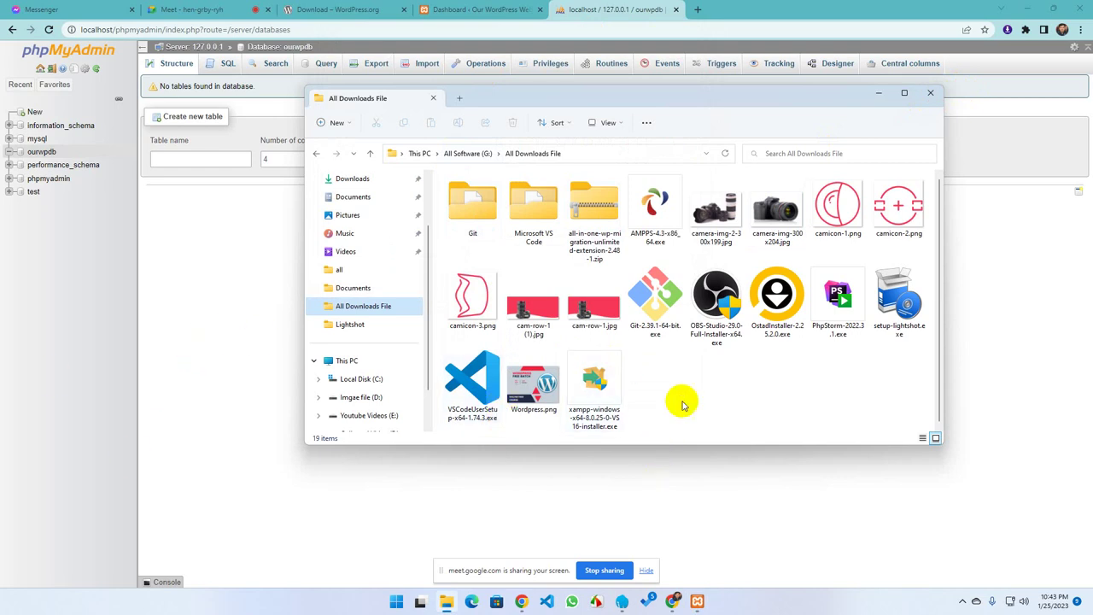
click(220, 389)
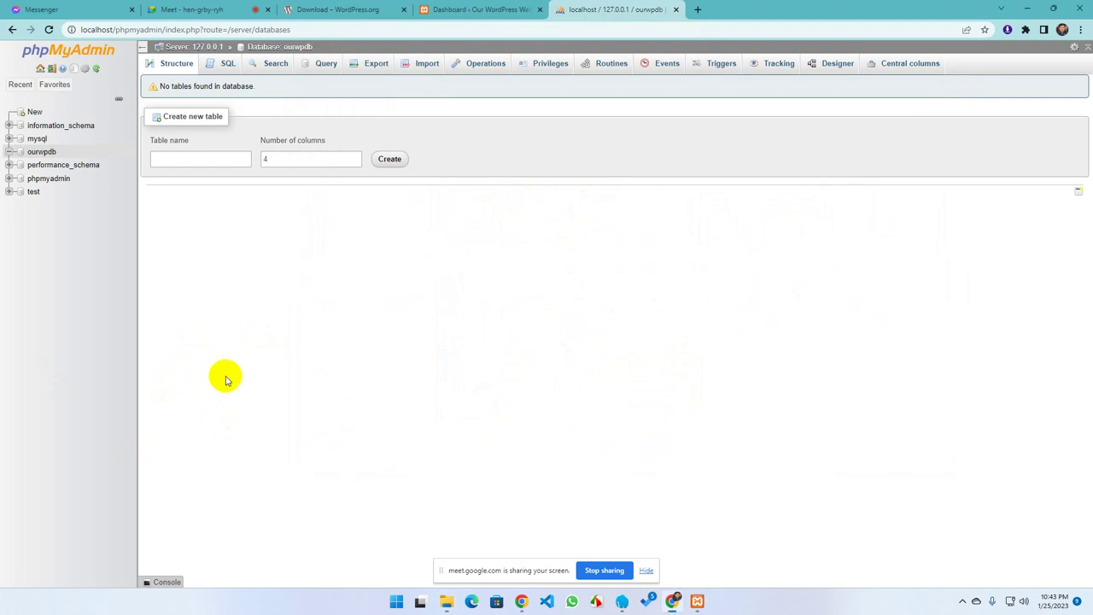
click(446, 604)
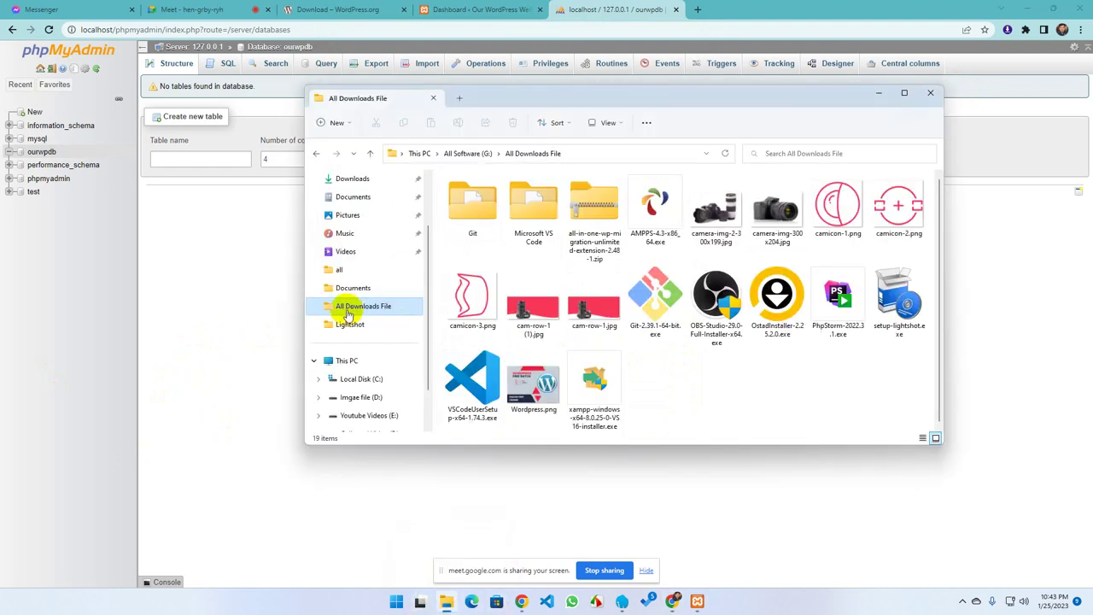
scroll(346, 320, up, 1)
scroll(343, 327, up, 1)
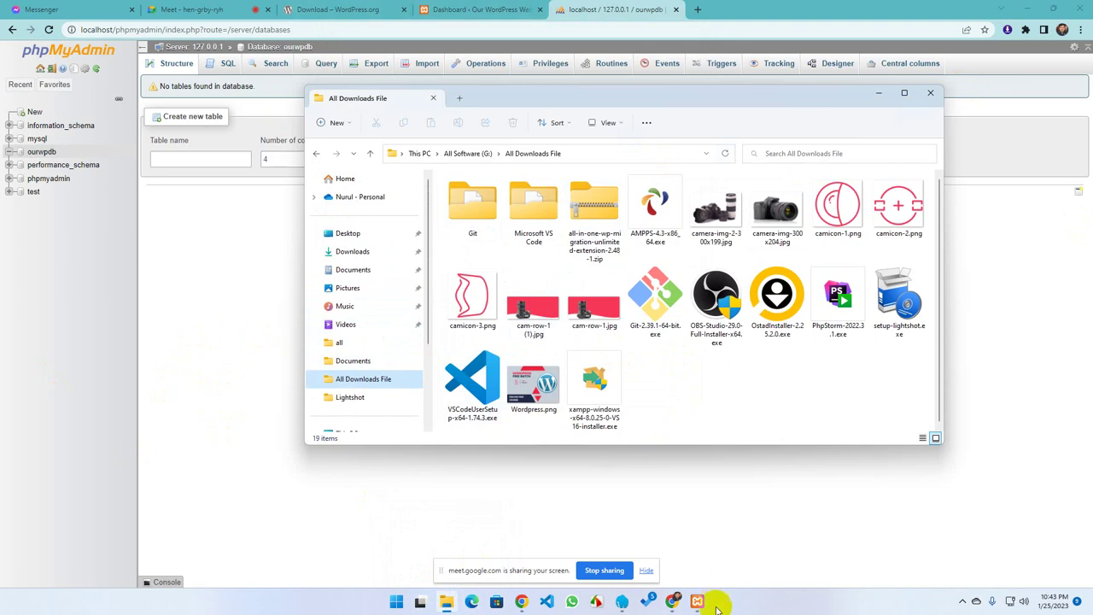
click(445, 601)
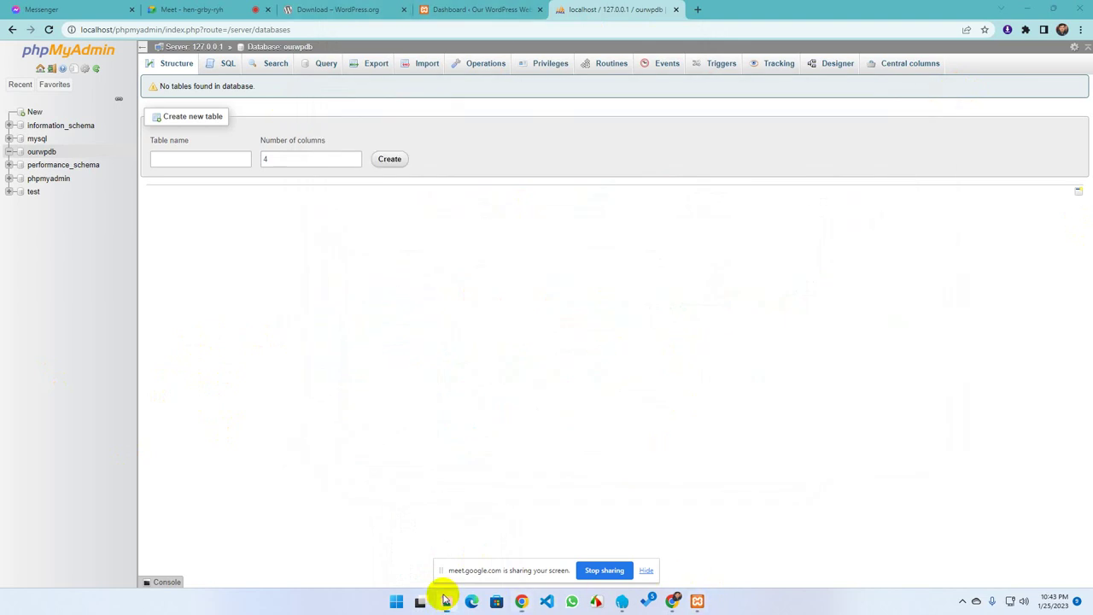
click(446, 601)
click(589, 384)
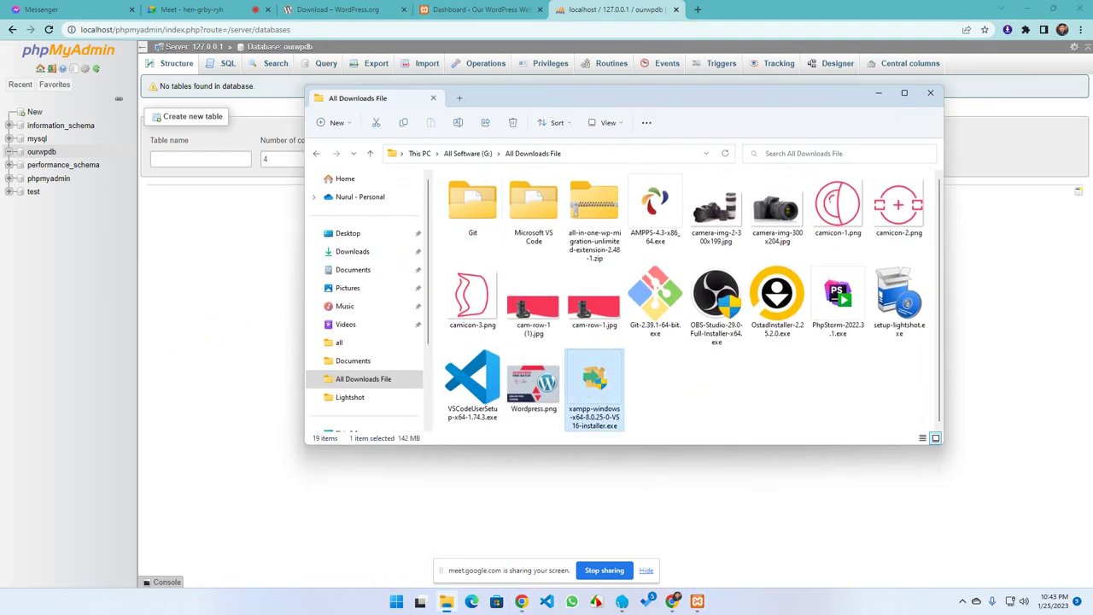
click(578, 371)
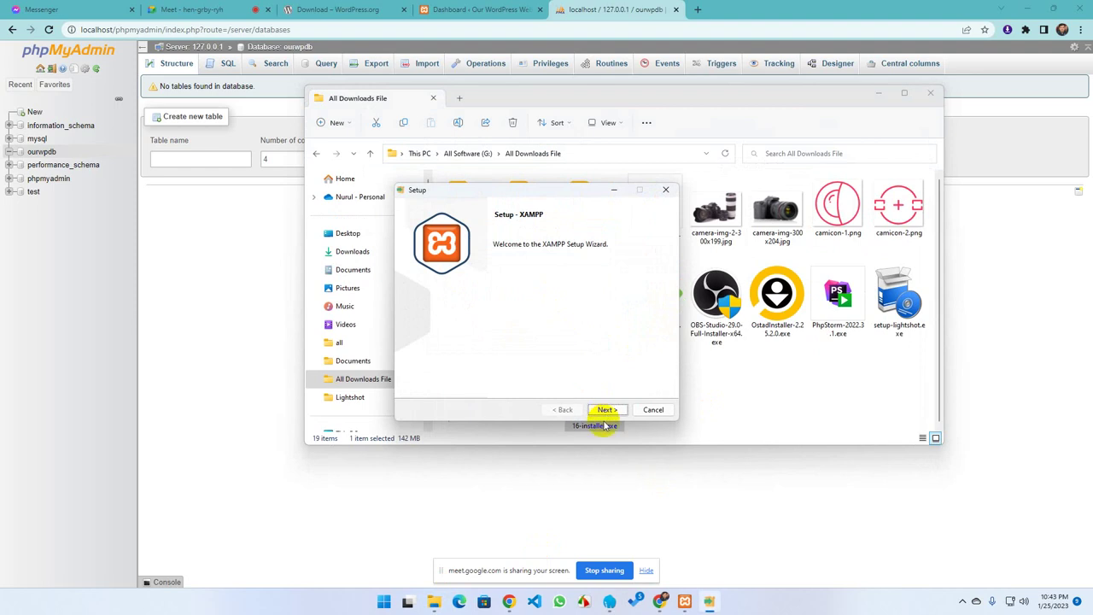
click(607, 410)
click(606, 410)
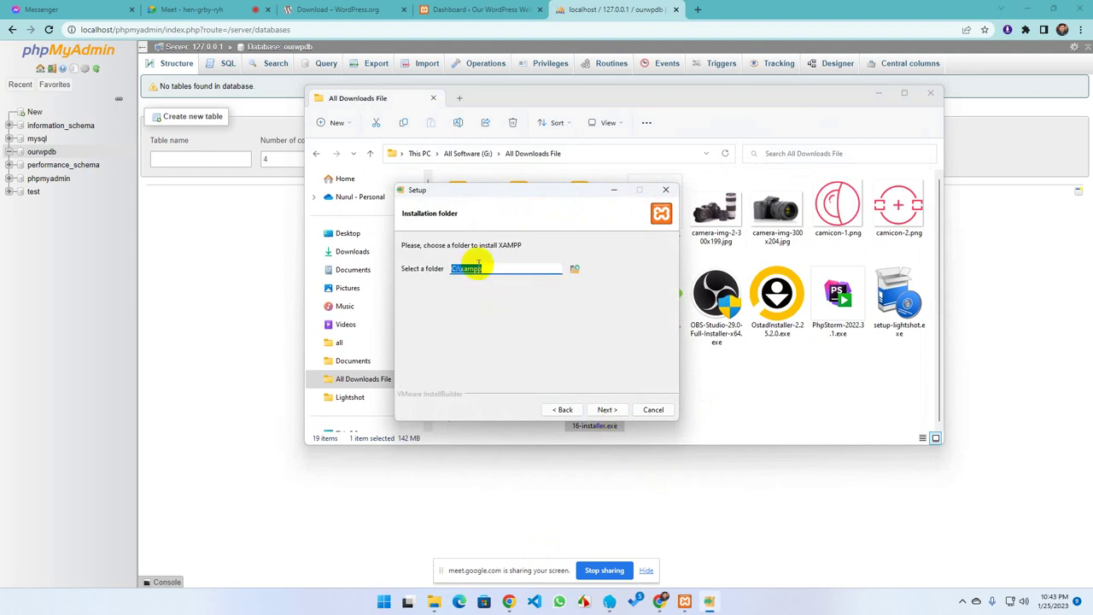
drag(455, 268, 496, 267)
click(496, 266)
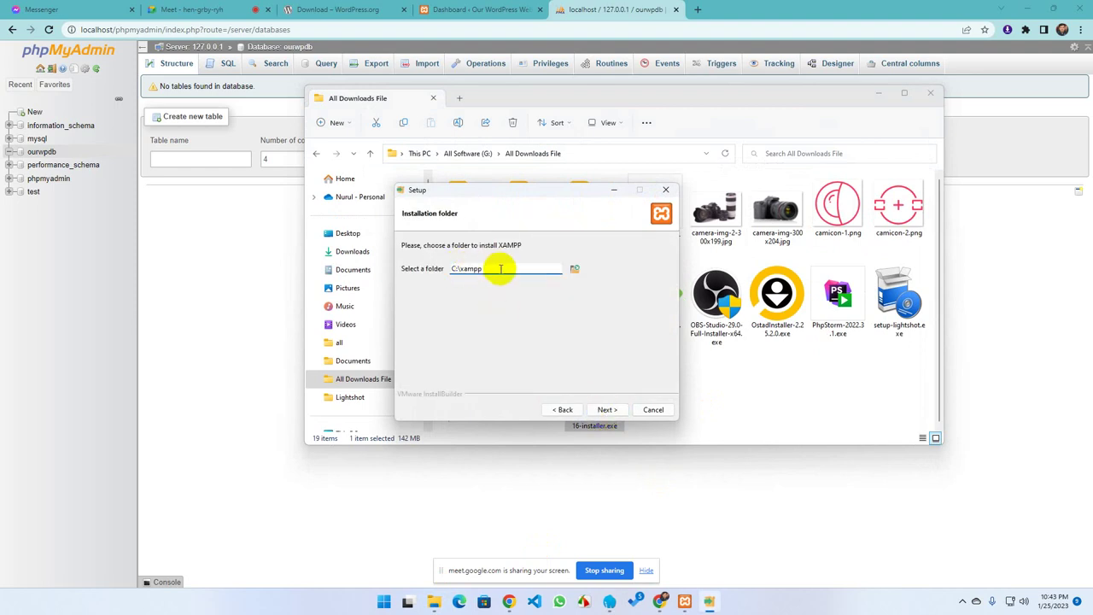
click(575, 268)
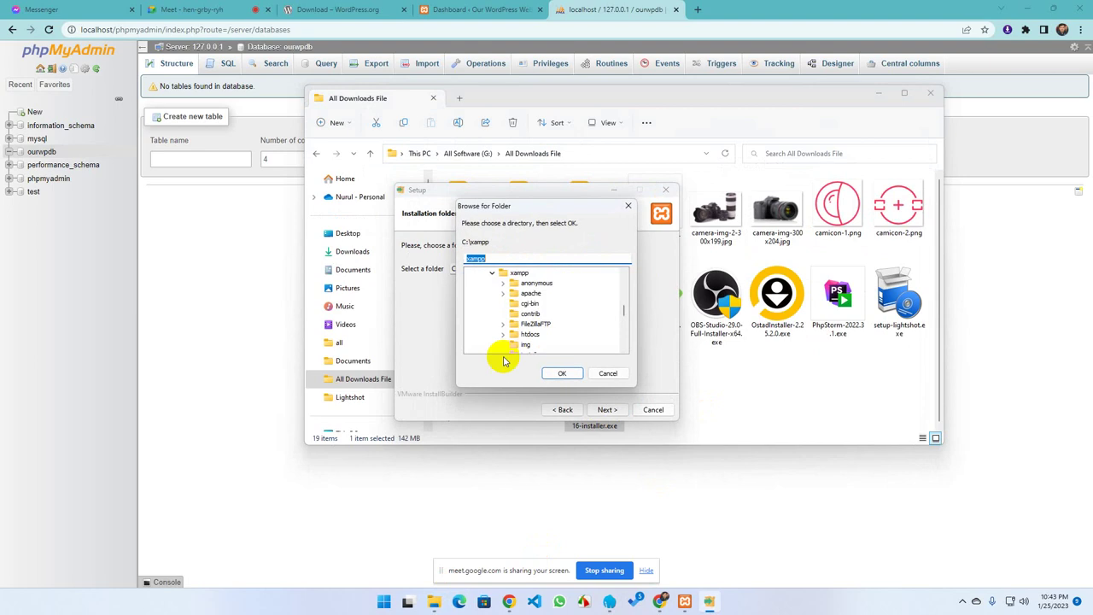
scroll(513, 333, down, 5)
scroll(528, 331, up, 10)
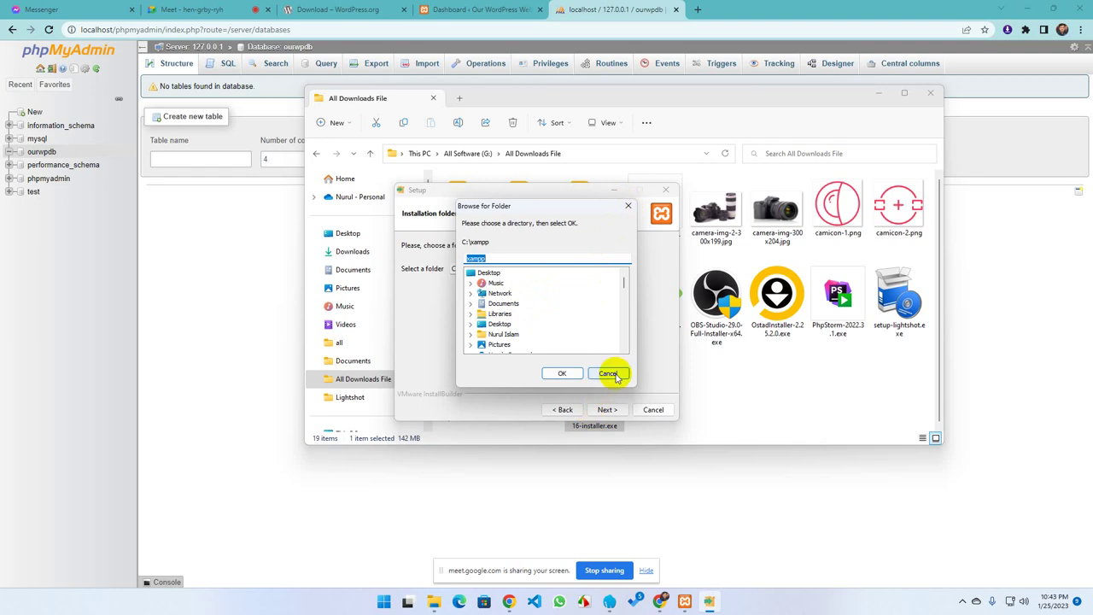
click(628, 206)
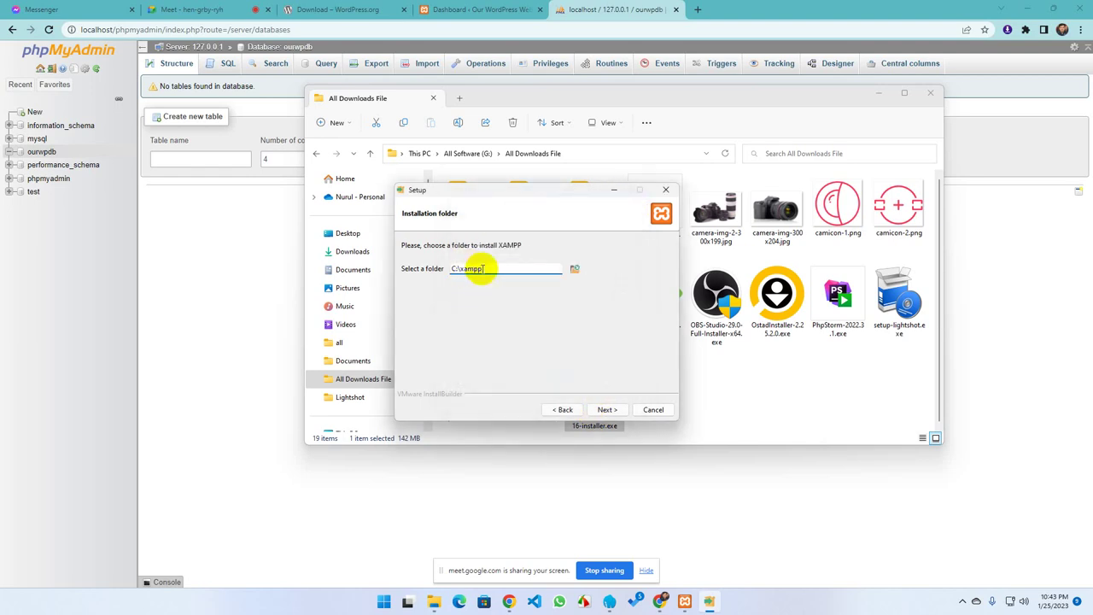
double_click(445, 270)
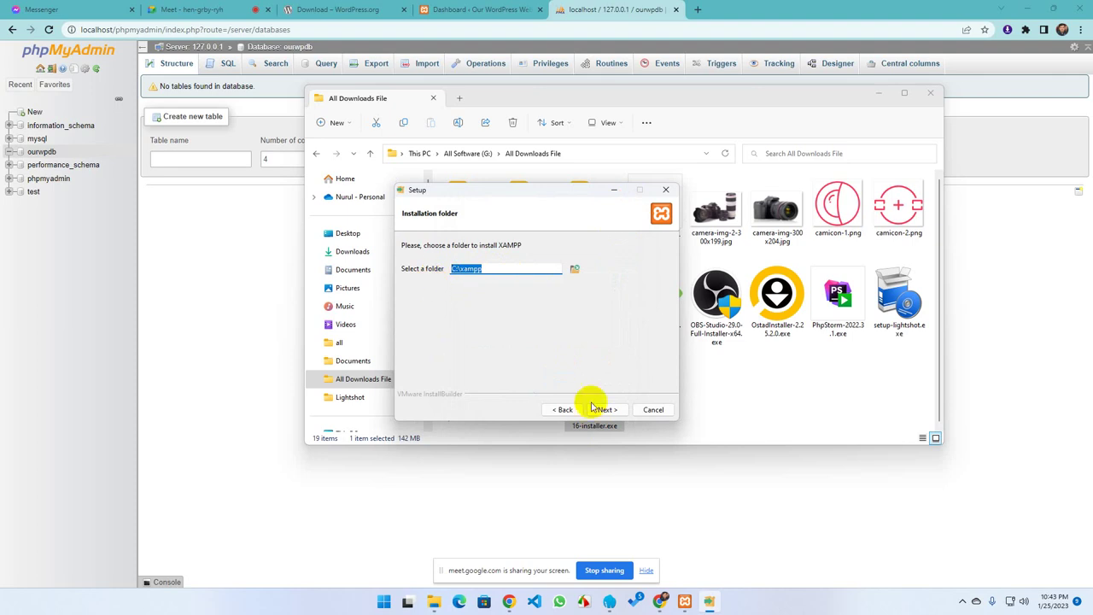
click(666, 188)
click(563, 338)
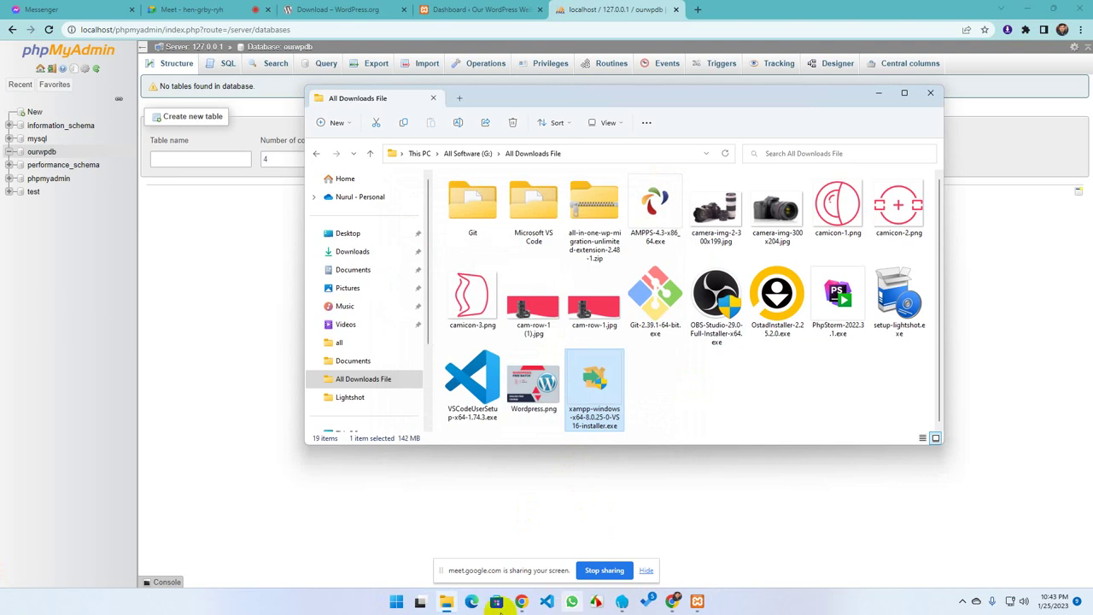
Navigate through This PC and Local Disk (C:) to C:\xampp\htdocs, briefly checking the default folder
click(395, 602)
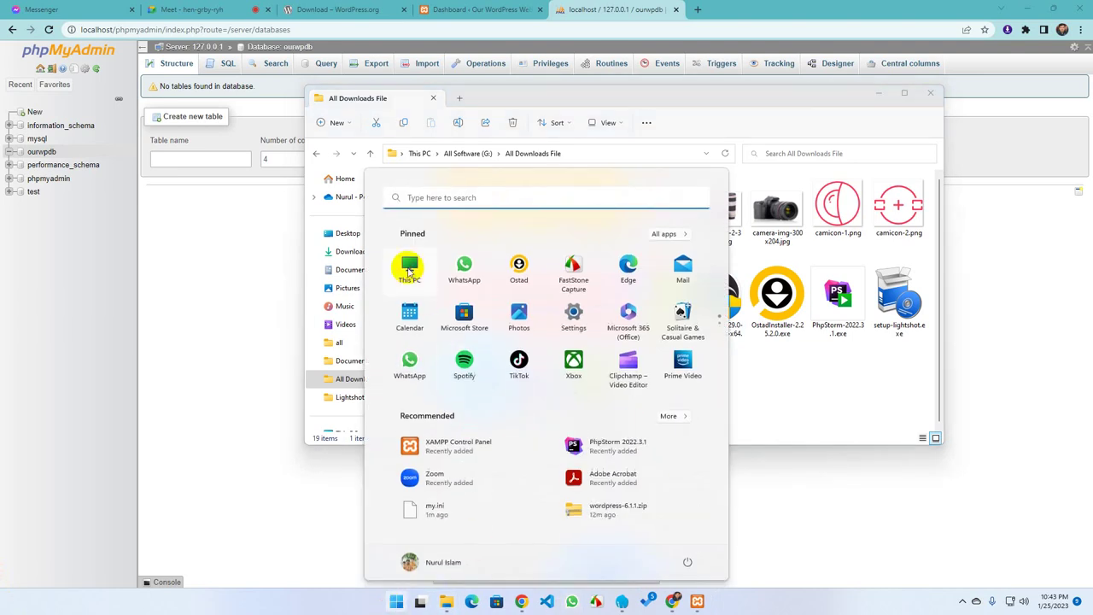
click(409, 269)
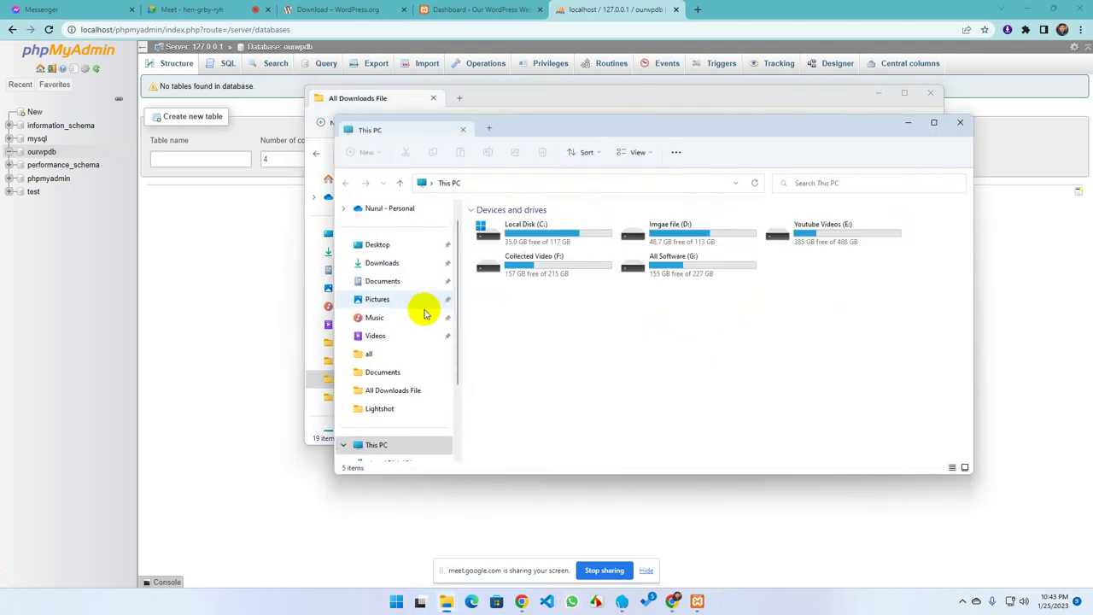
double_click(520, 237)
double_click(481, 365)
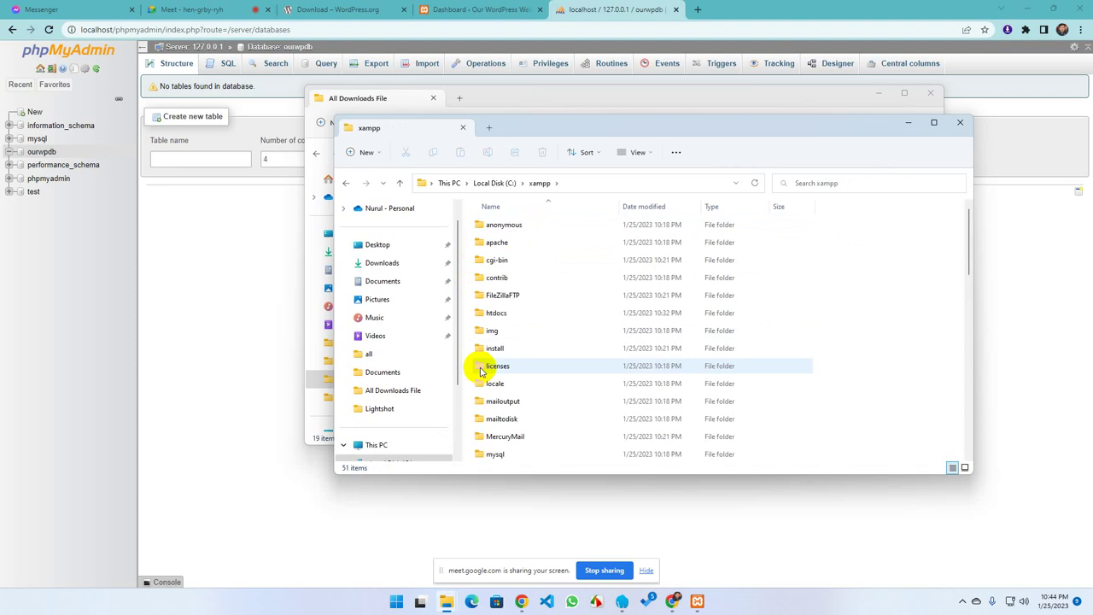
double_click(513, 314)
double_click(496, 225)
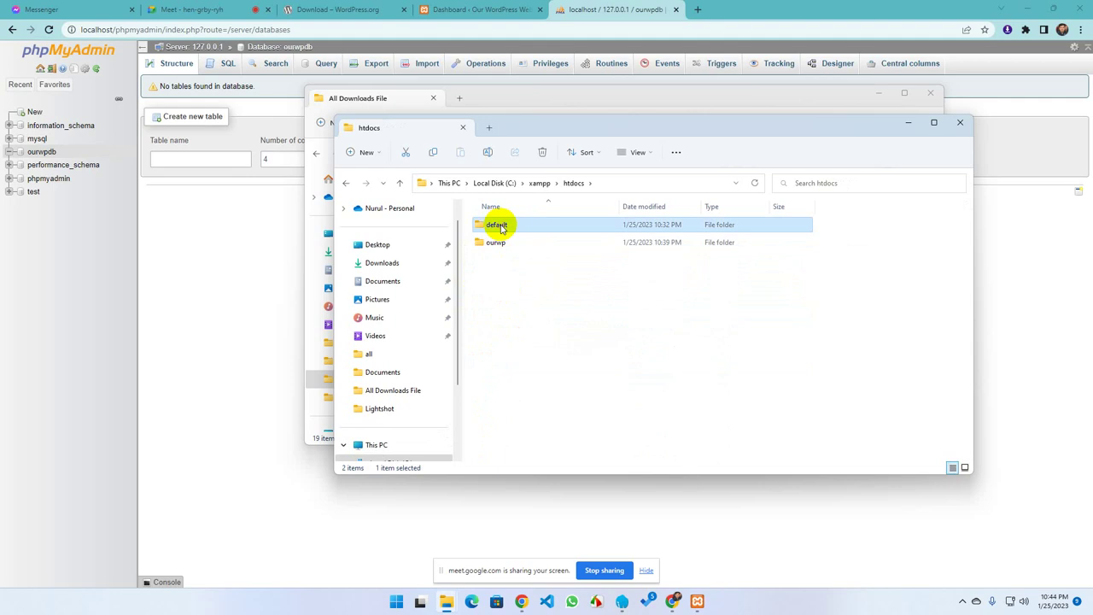
drag(525, 371, 495, 220)
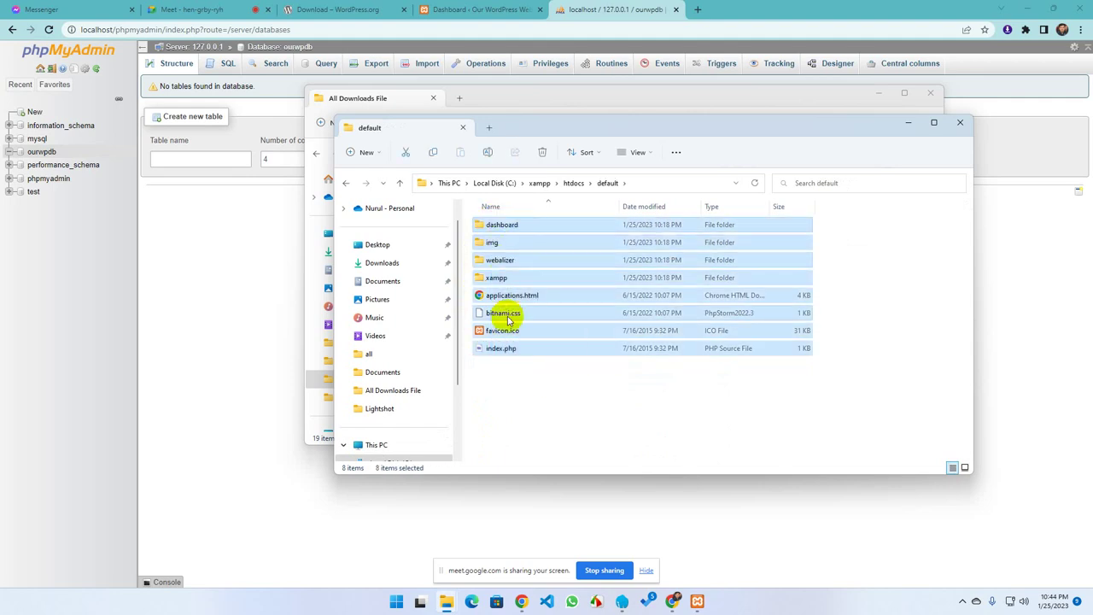
click(346, 183)
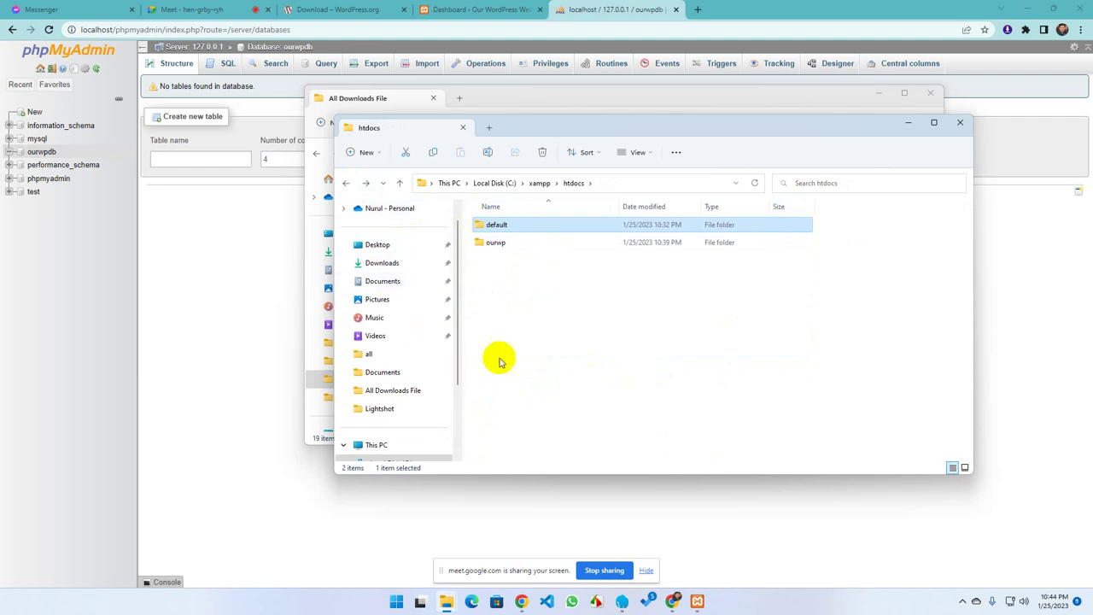
click(502, 291)
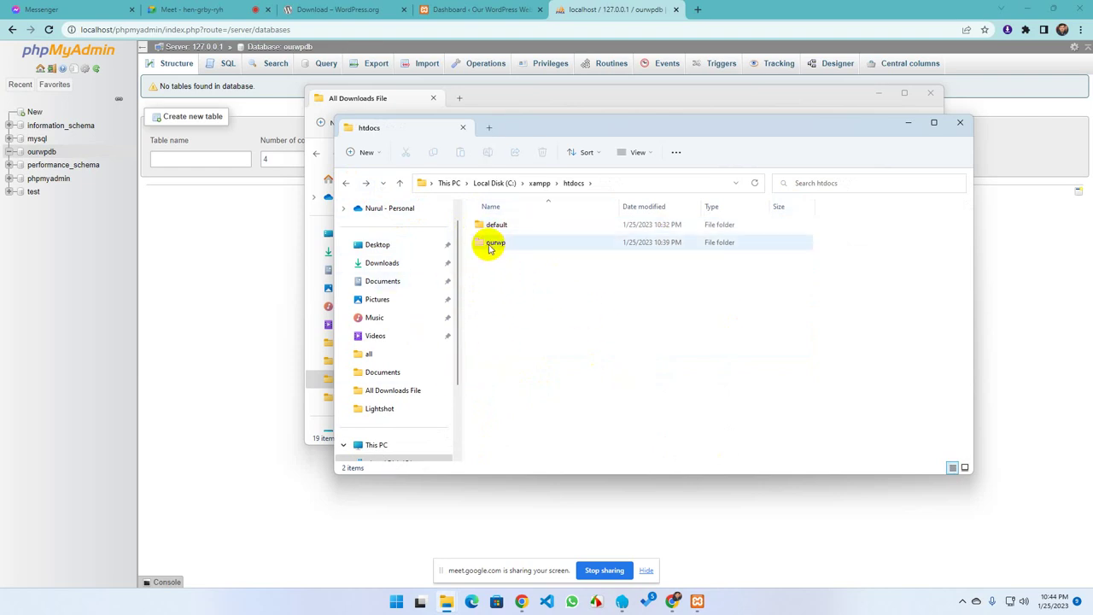
Create a new folder named myfirstproject in htdocs and open it
mouse_move(491, 249)
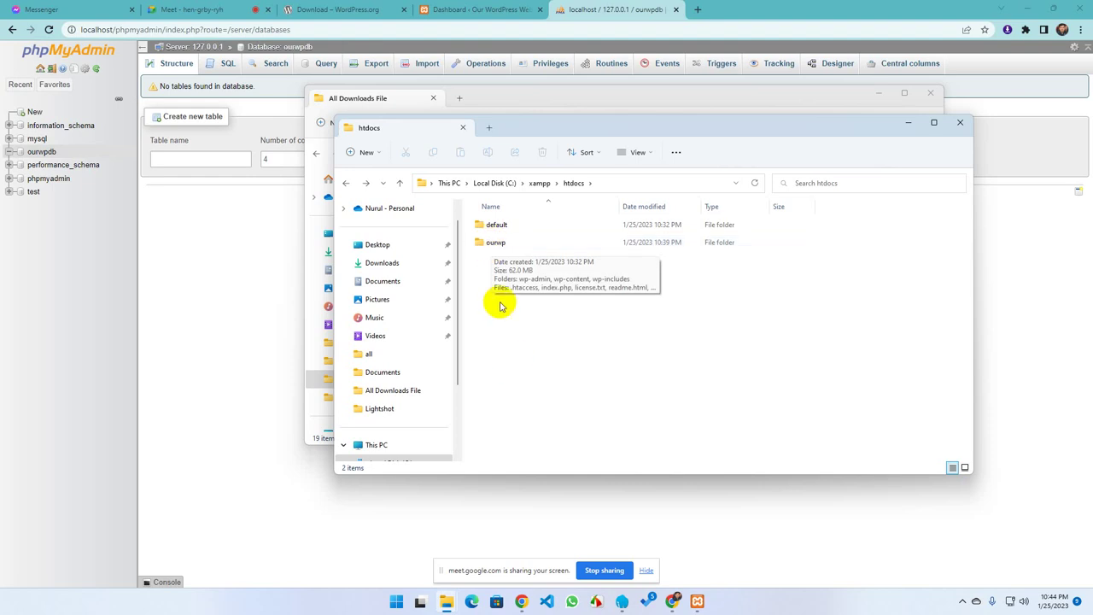
right_click(530, 290)
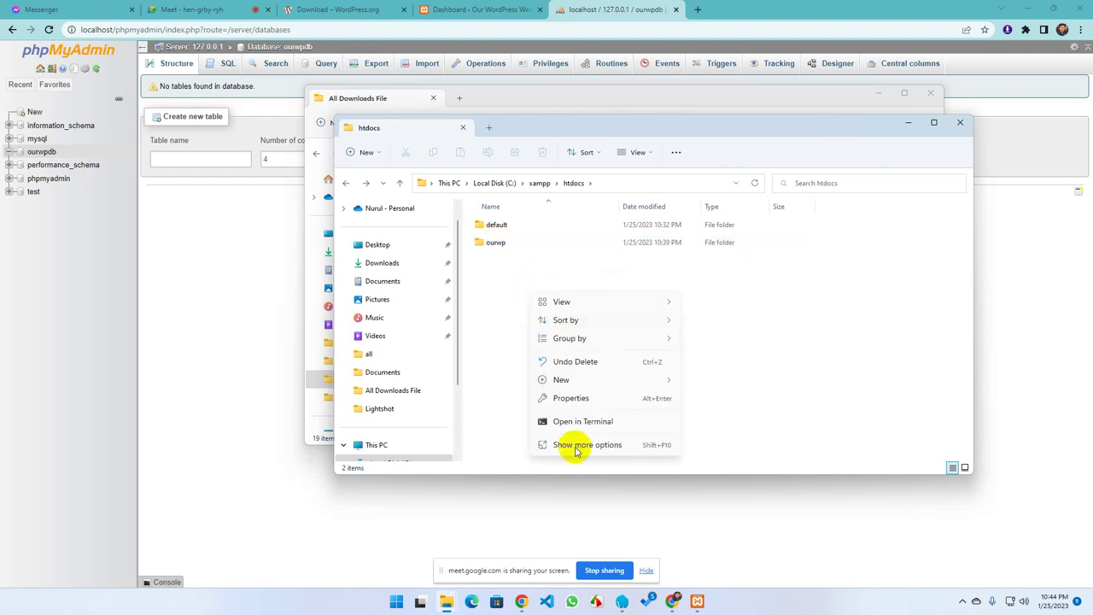
mouse_move(566, 381)
click(707, 380)
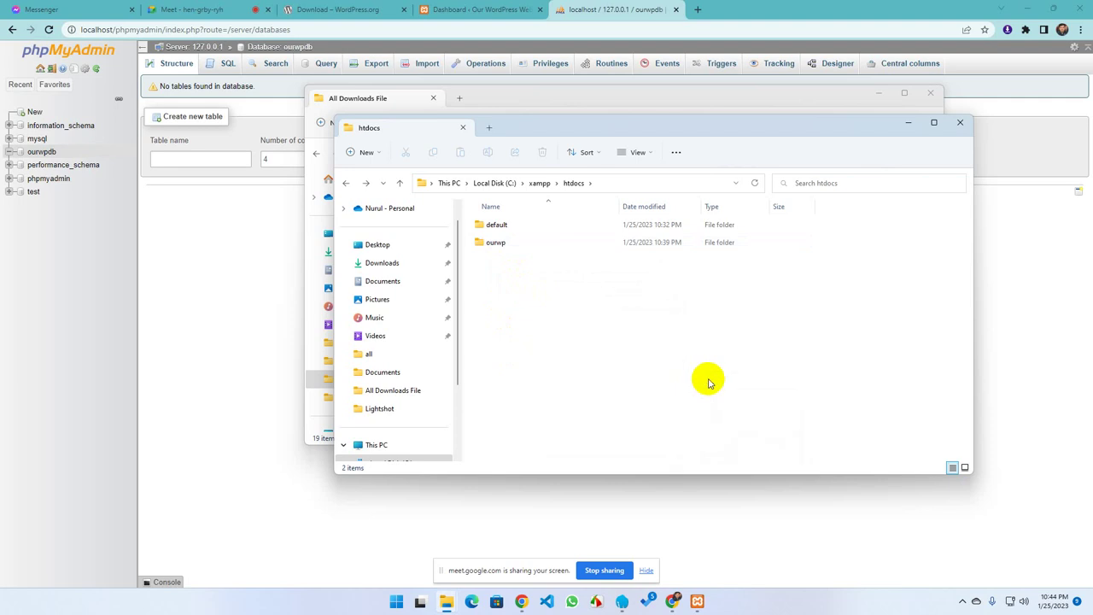
text(myfirstproject)
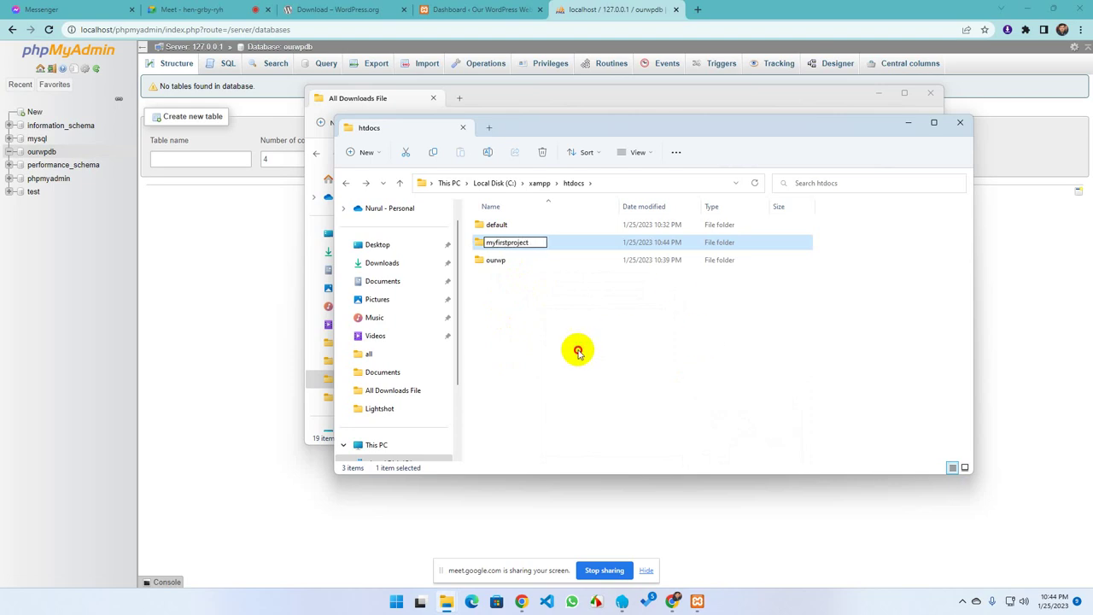
click(578, 349)
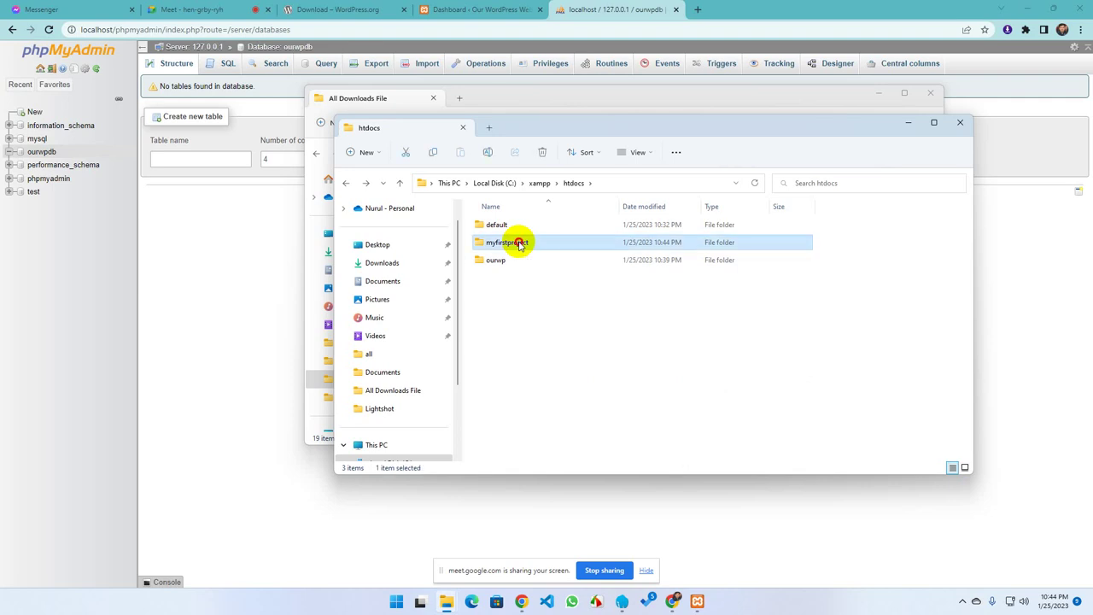
double_click(518, 242)
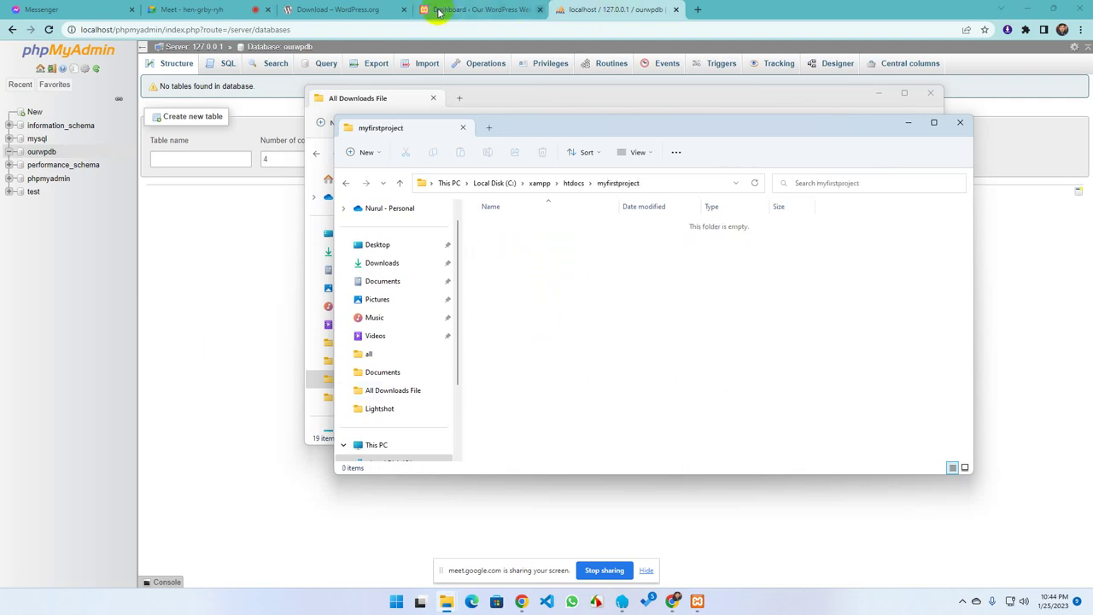
Download WordPress 6.1.1 from WordPress.org and open the folder holding wordpress-6.1.1.zip
click(368, 10)
click(681, 184)
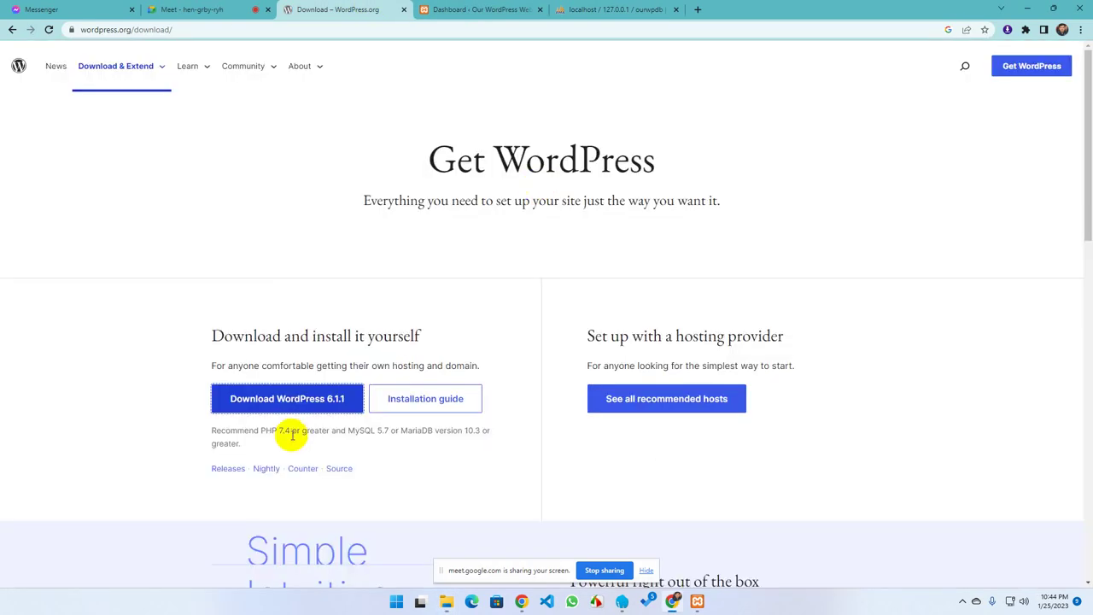
click(282, 398)
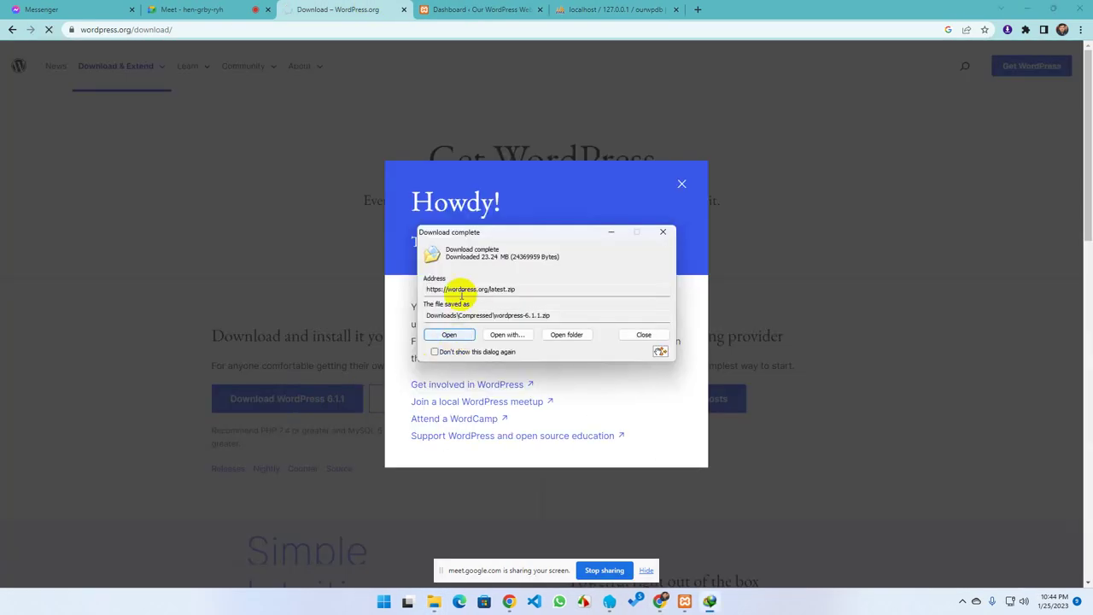
double_click(538, 289)
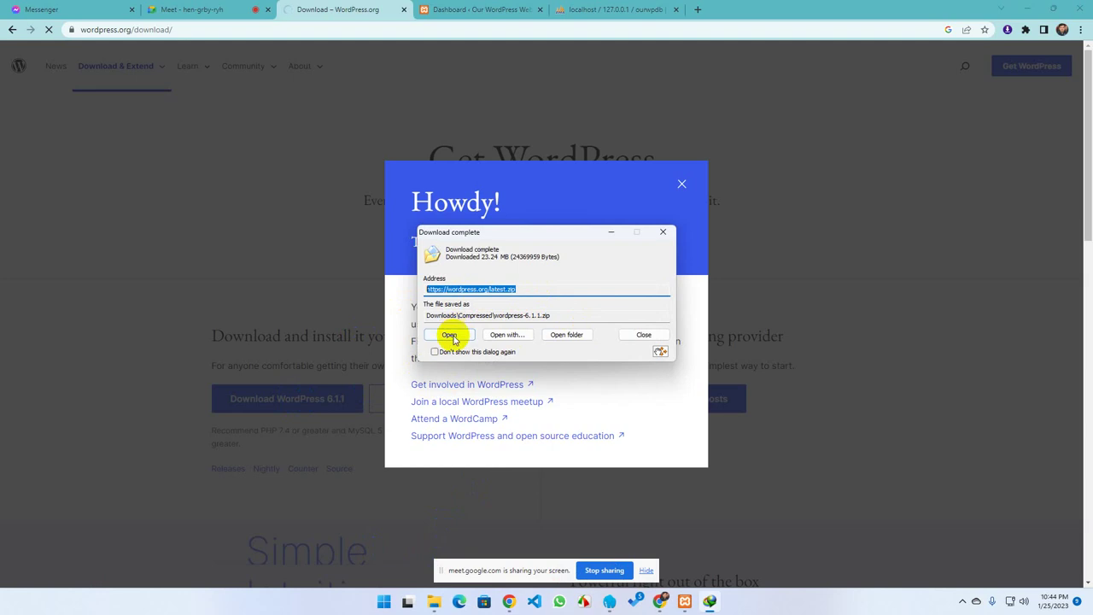
click(566, 334)
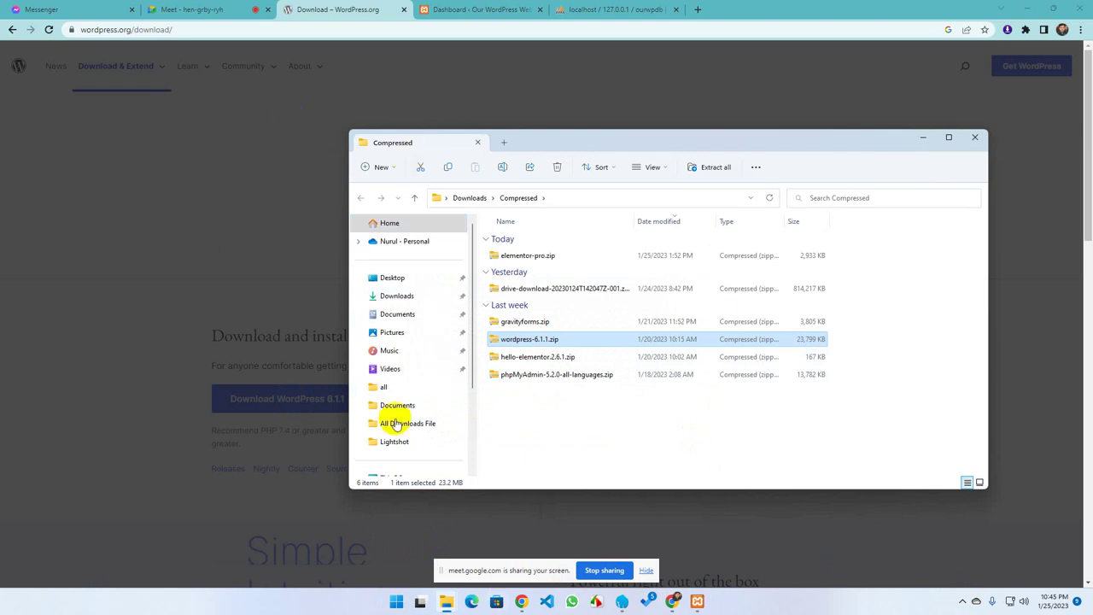
Paste wordpress-6.1.1.zip into C:\xampp\htdocs\myfirstproject
scroll(388, 369, down, 5)
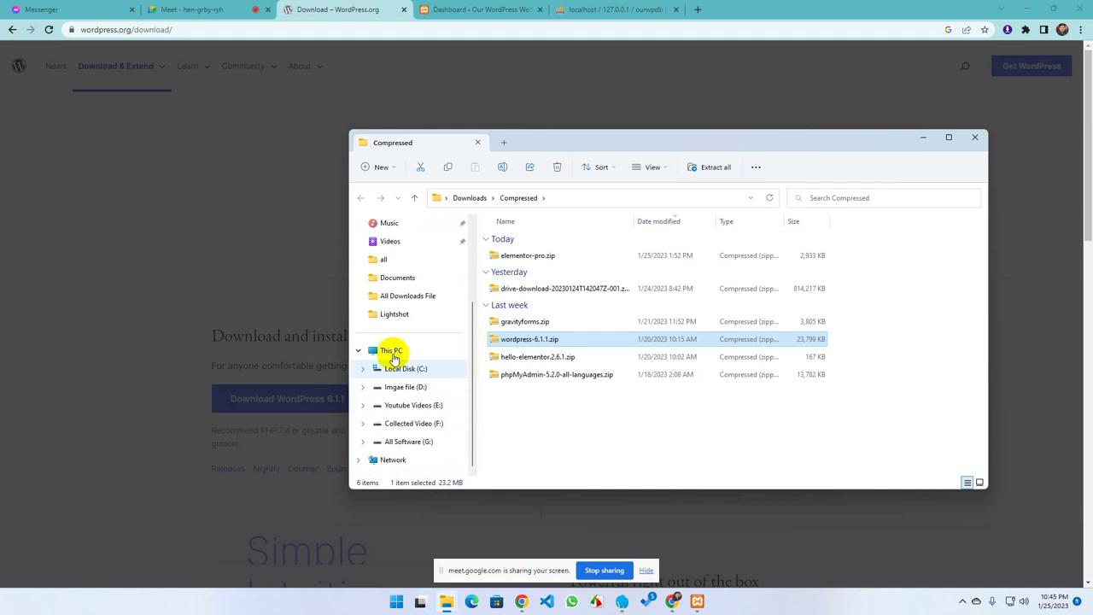
click(395, 369)
double_click(509, 382)
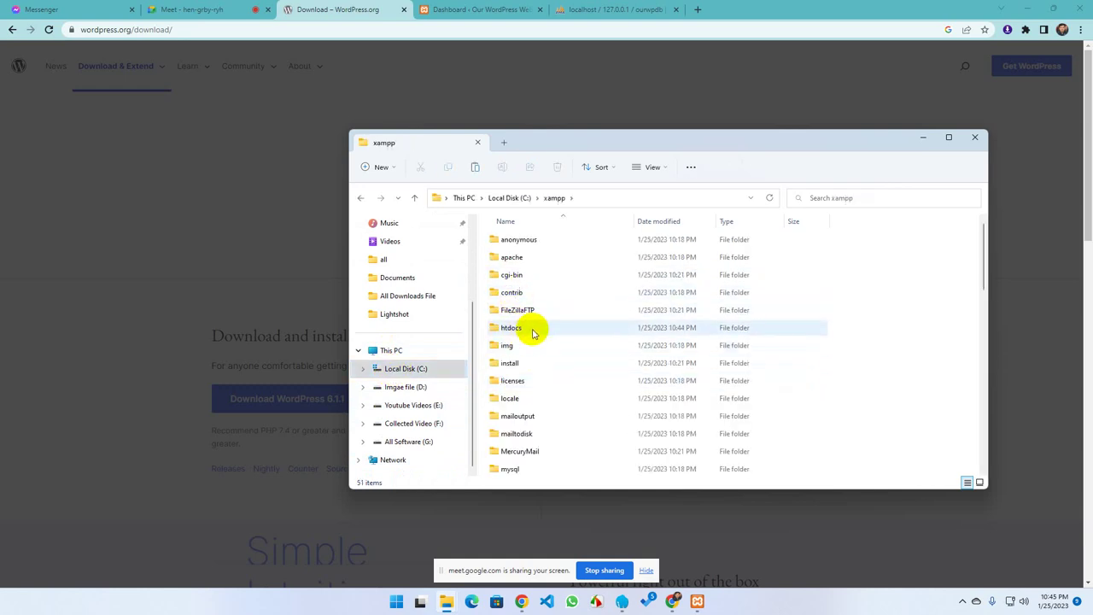
double_click(531, 332)
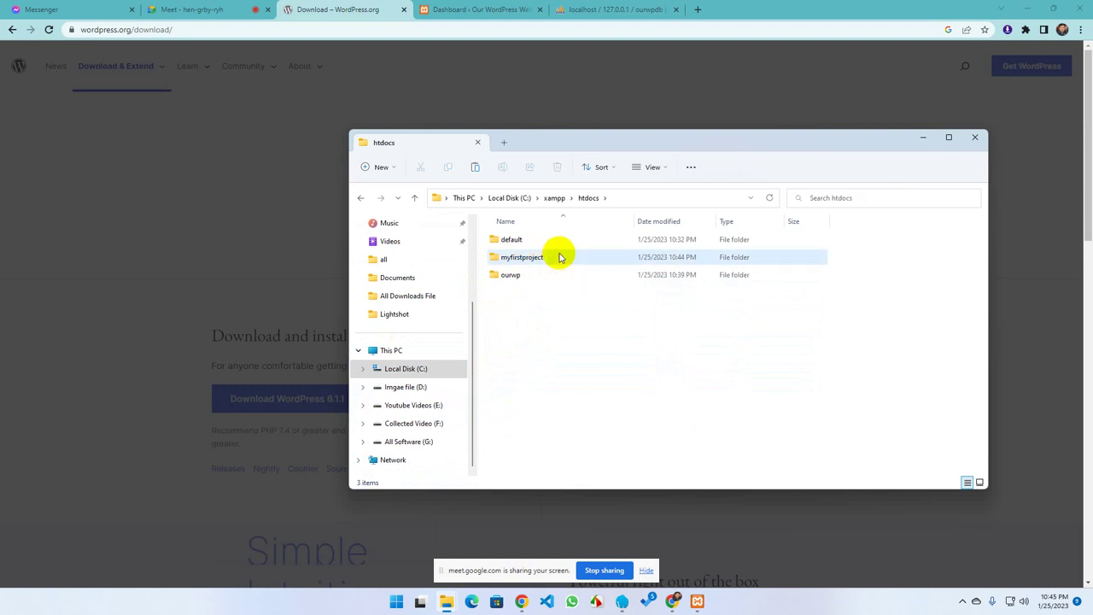
double_click(557, 256)
right_click(558, 273)
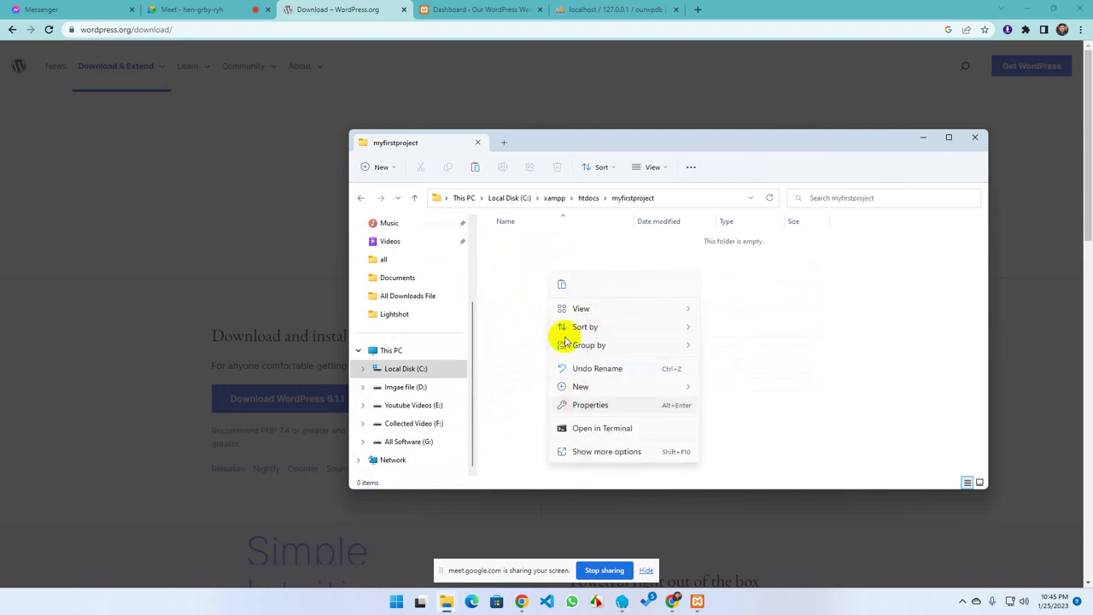
click(558, 282)
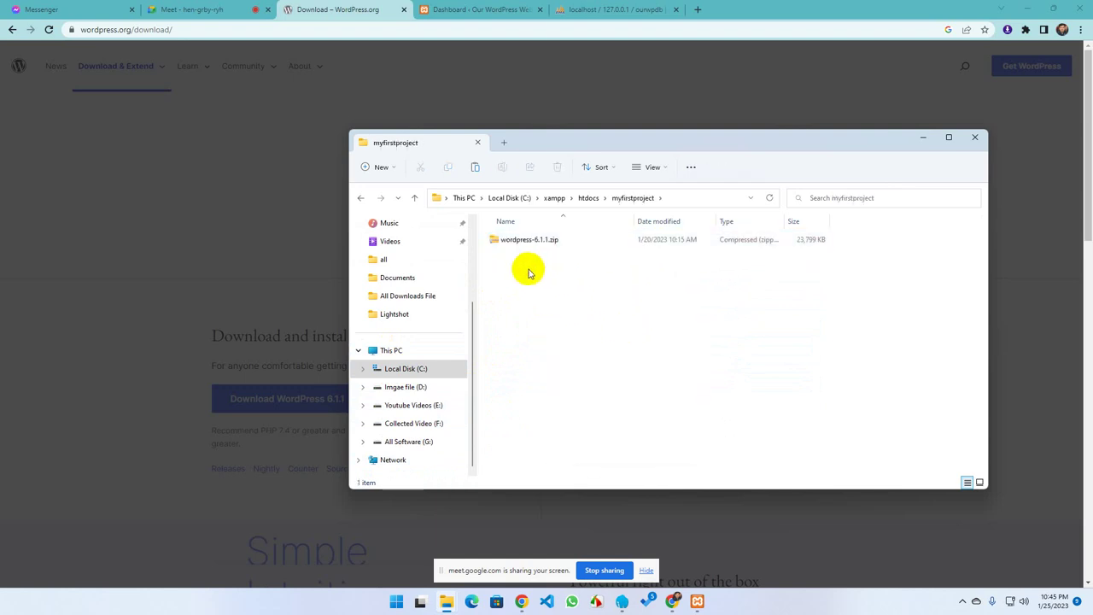
Preview the wordpress folder inside the zip, then return to myfirstproject
double_click(522, 241)
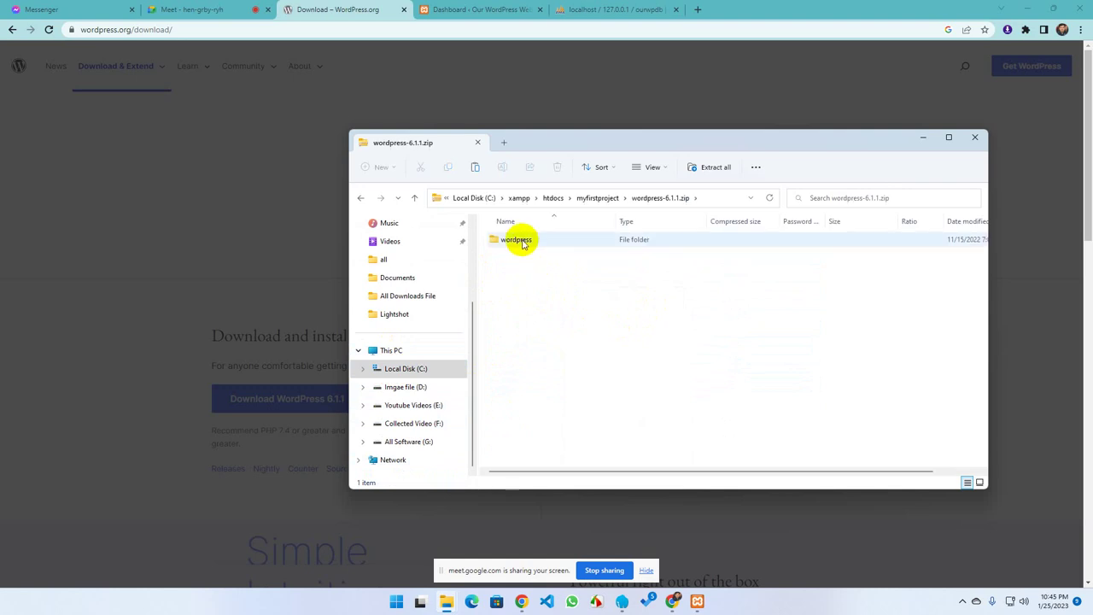
double_click(521, 240)
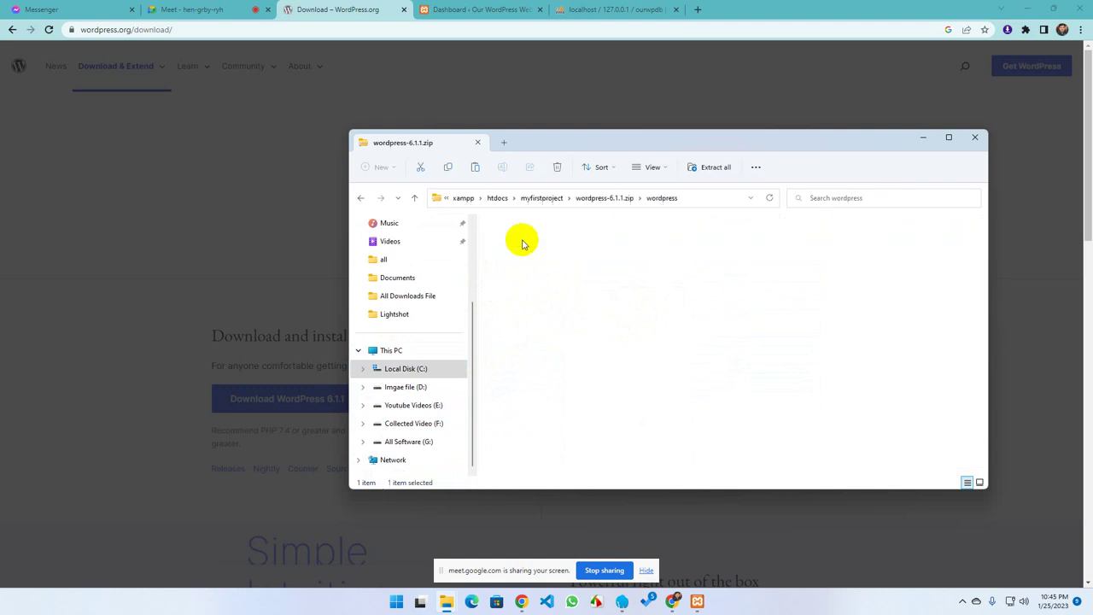
double_click(362, 198)
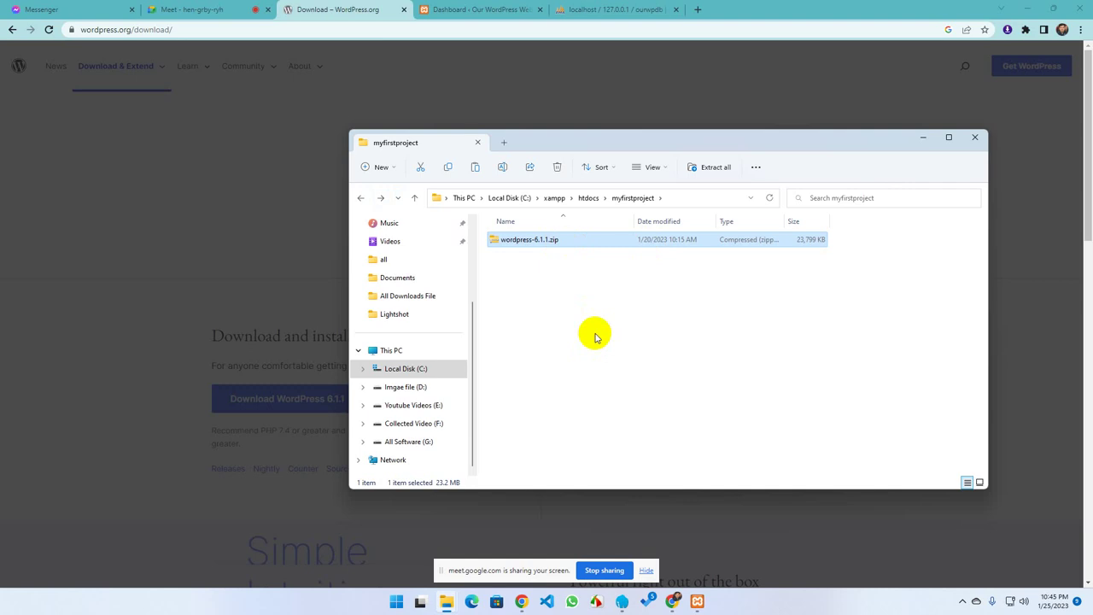
Extract All of wordpress-6.1.1.zip into myfirstproject, then close the extracted folder's window
right_click(535, 240)
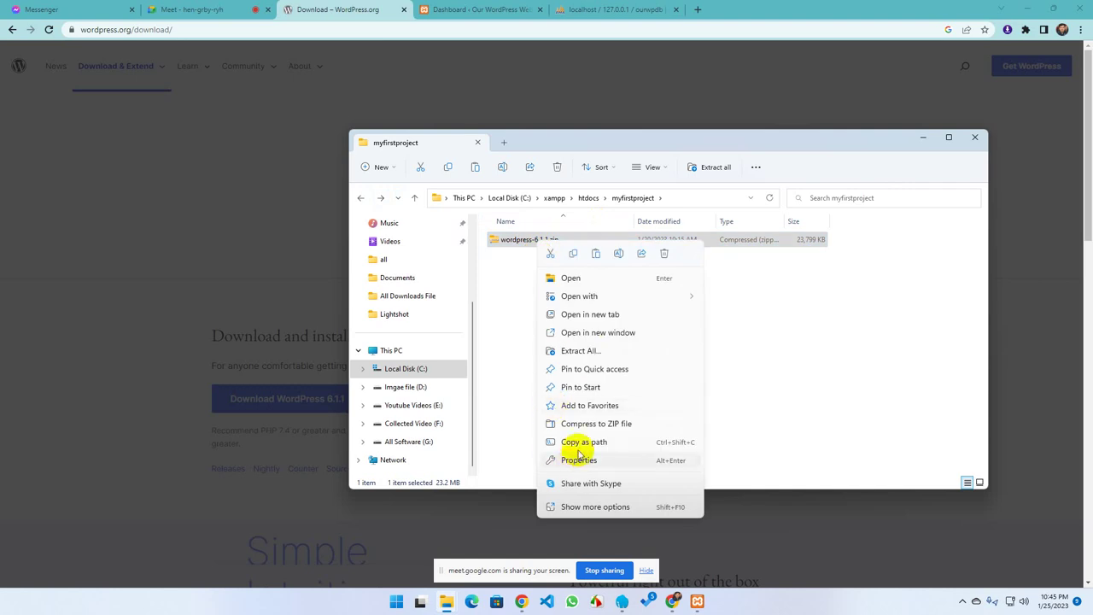
click(574, 351)
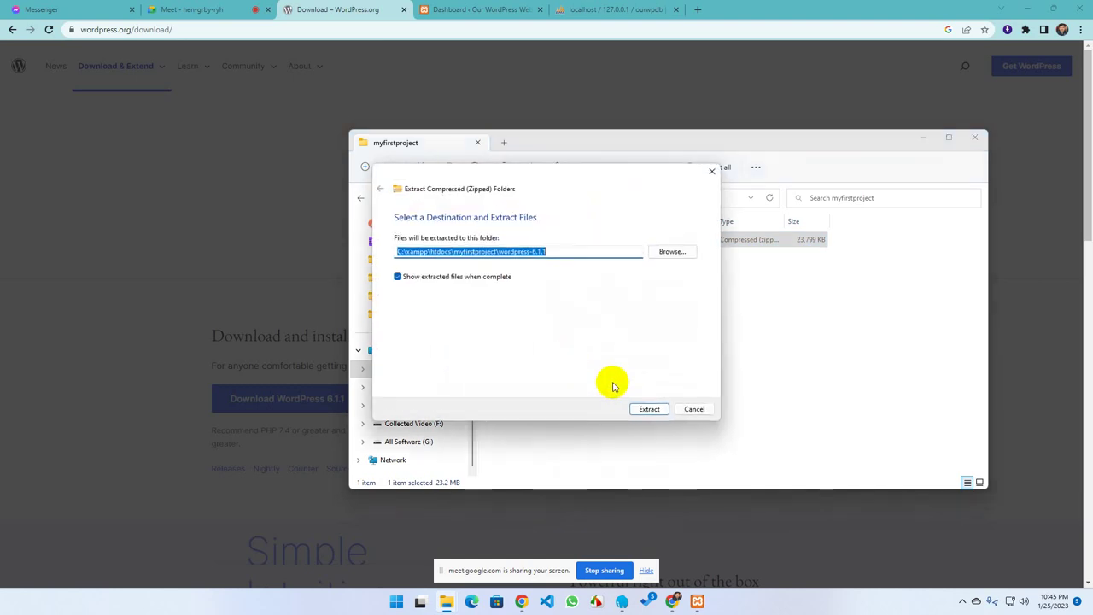
click(651, 409)
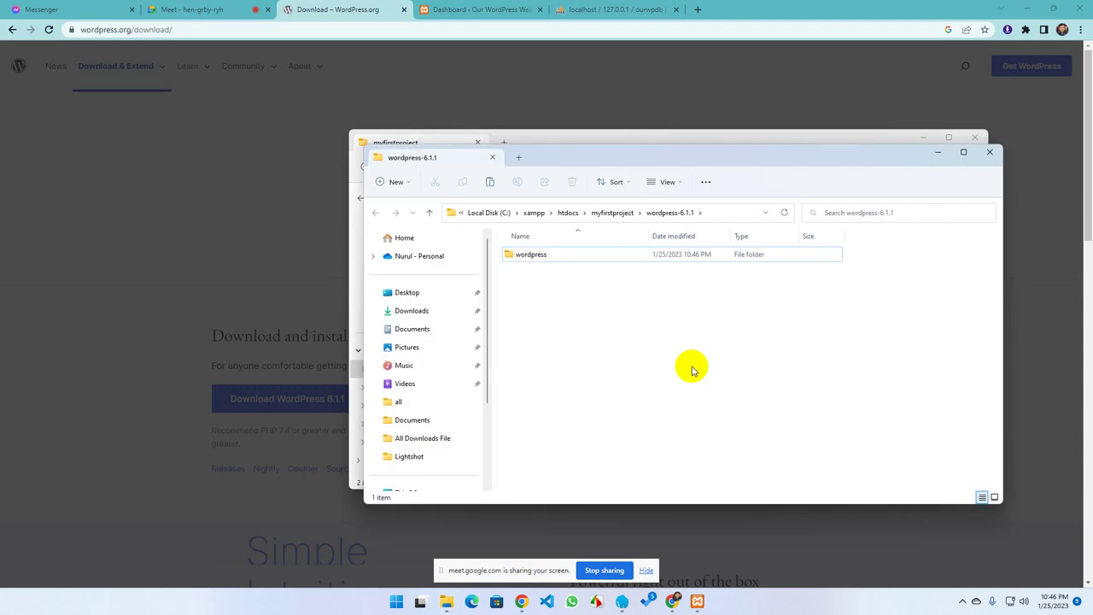
click(992, 152)
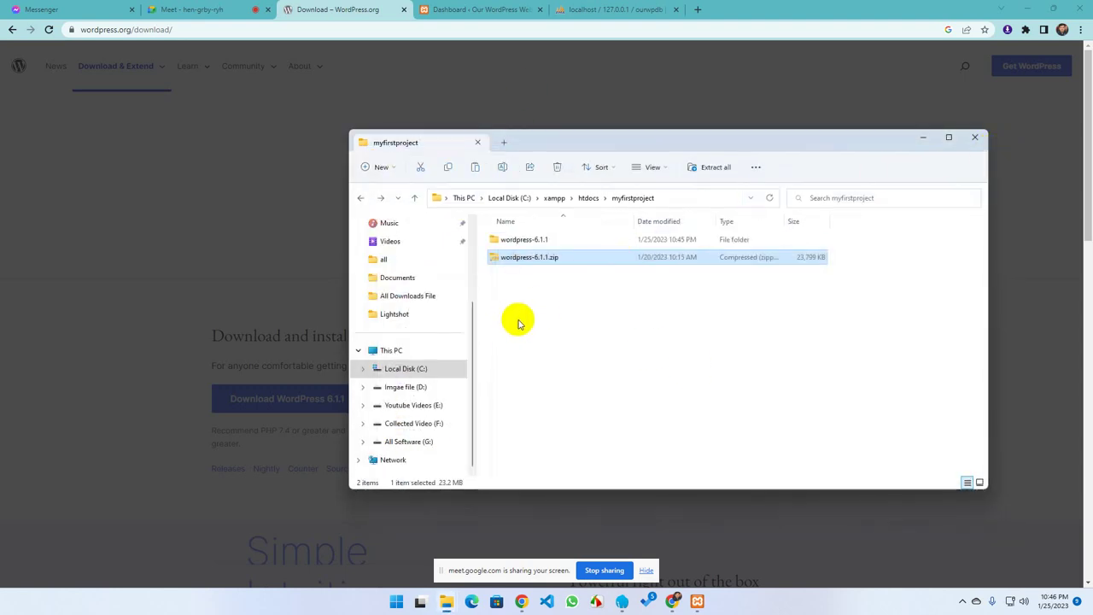
Copy wordpress-6.1.1.zip and paste it into the htdocs\default folder
click(557, 303)
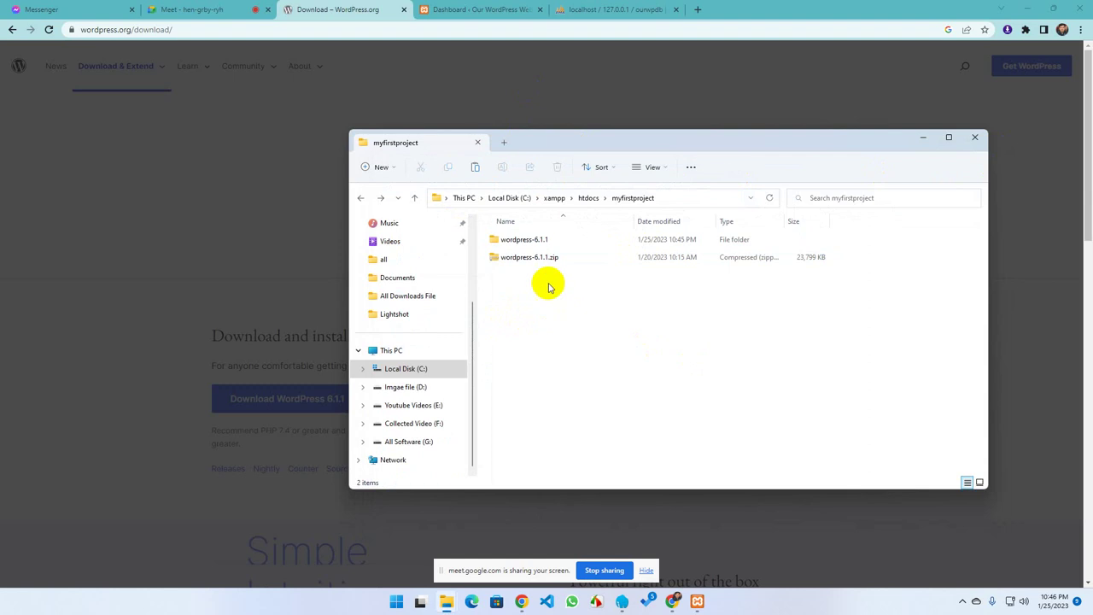
click(508, 260)
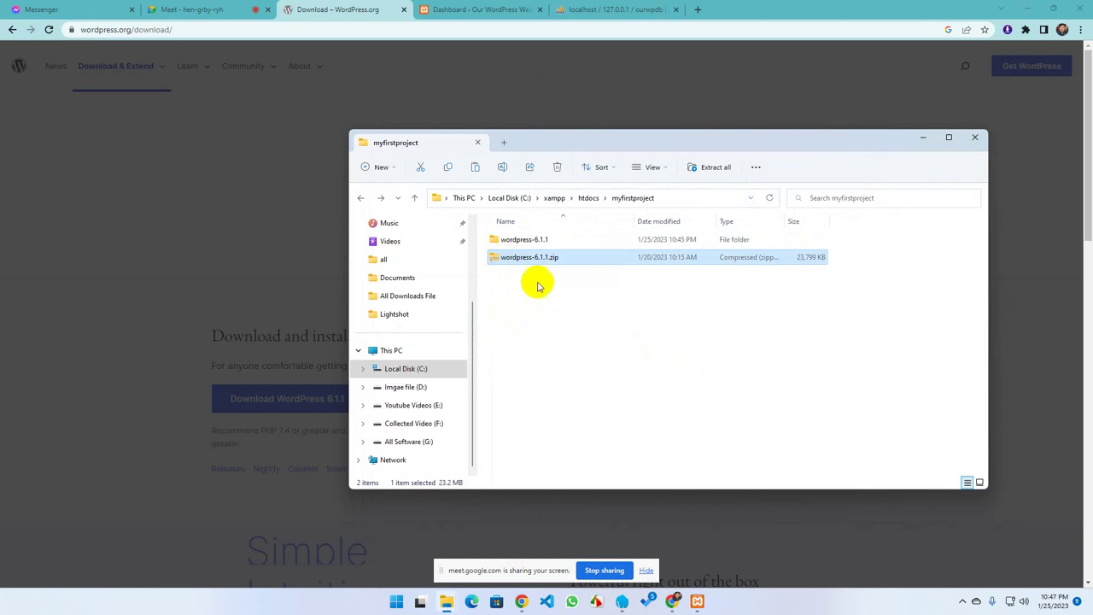
click(360, 197)
right_click(527, 318)
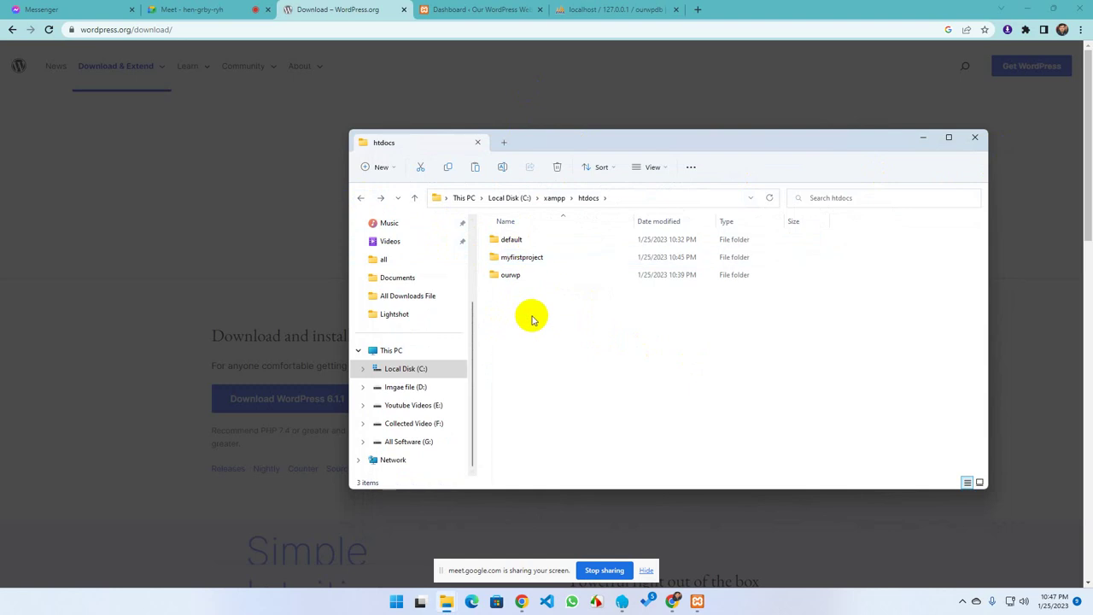
click(512, 241)
double_click(512, 241)
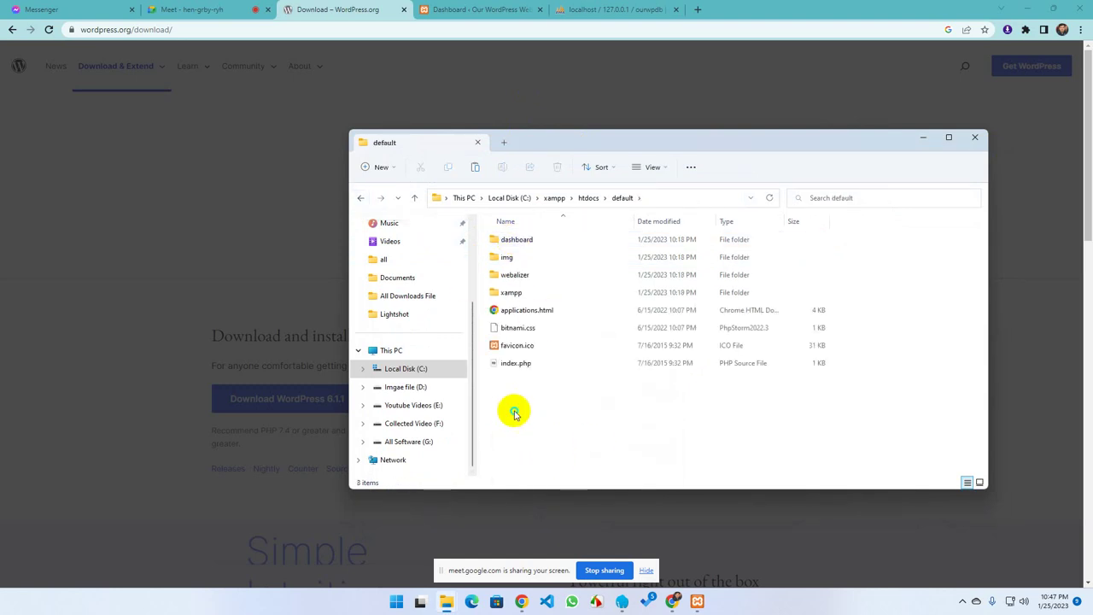
right_click(517, 426)
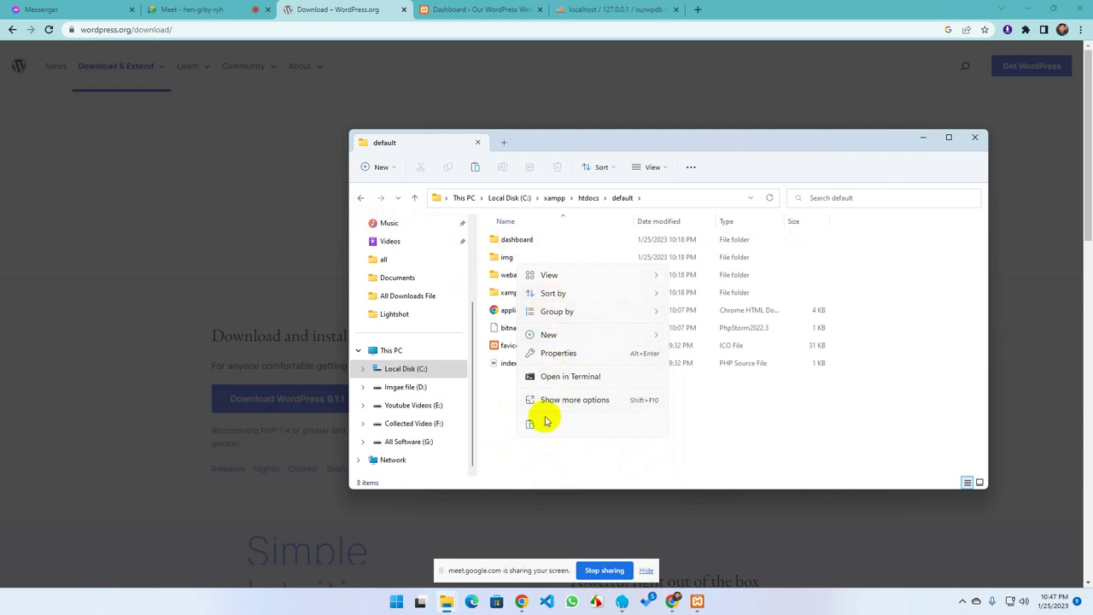
click(529, 427)
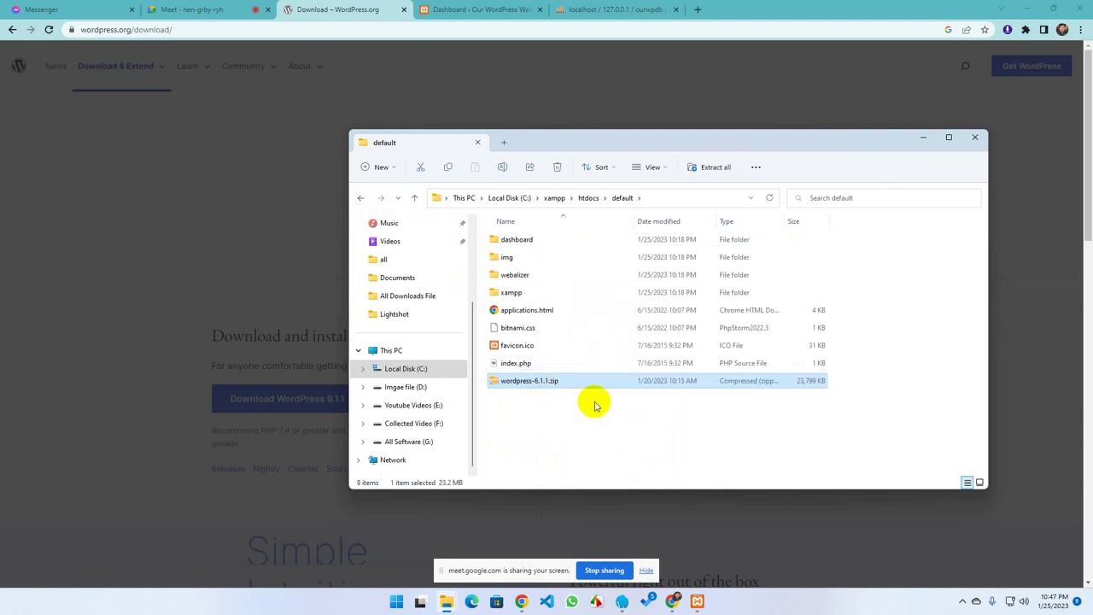
Open myfirstproject\wordpress-6.1.1\wordpress to view the 19 extracted WordPress items
click(361, 198)
double_click(520, 254)
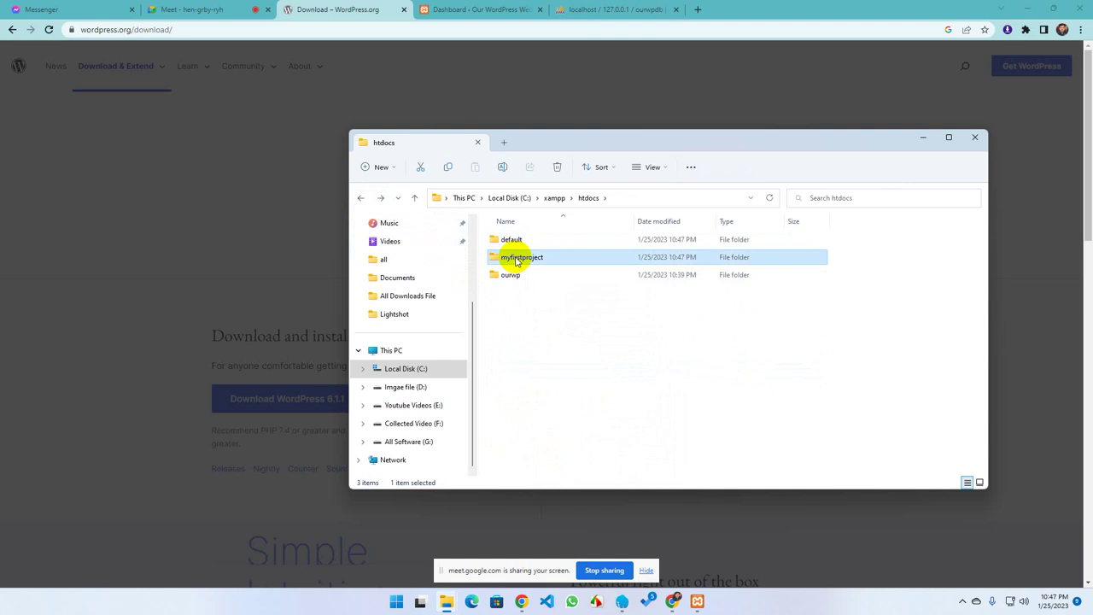
click(527, 240)
double_click(527, 241)
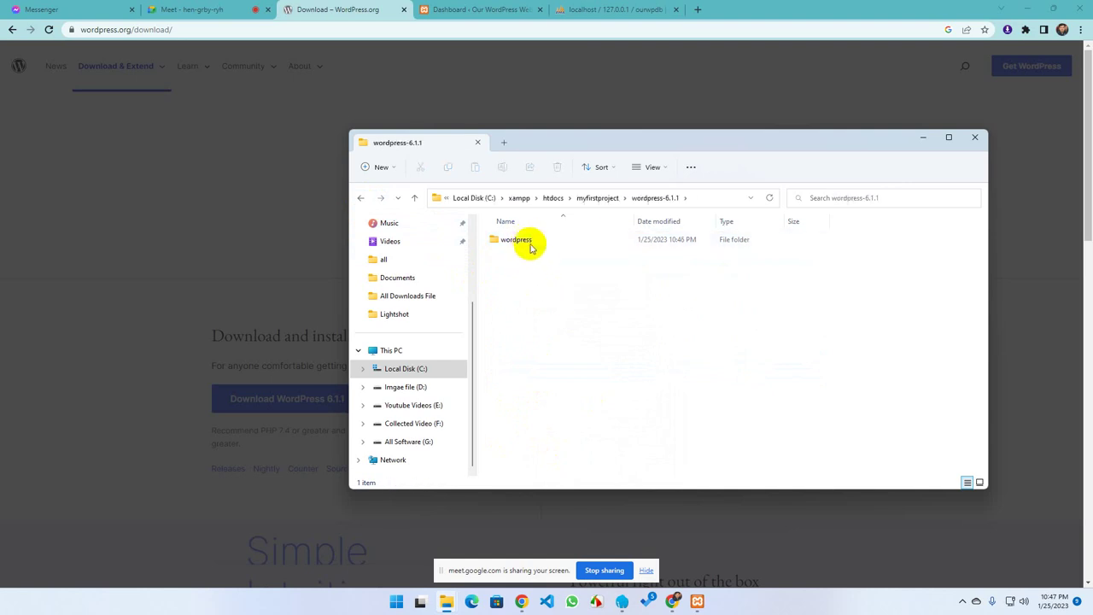
double_click(519, 240)
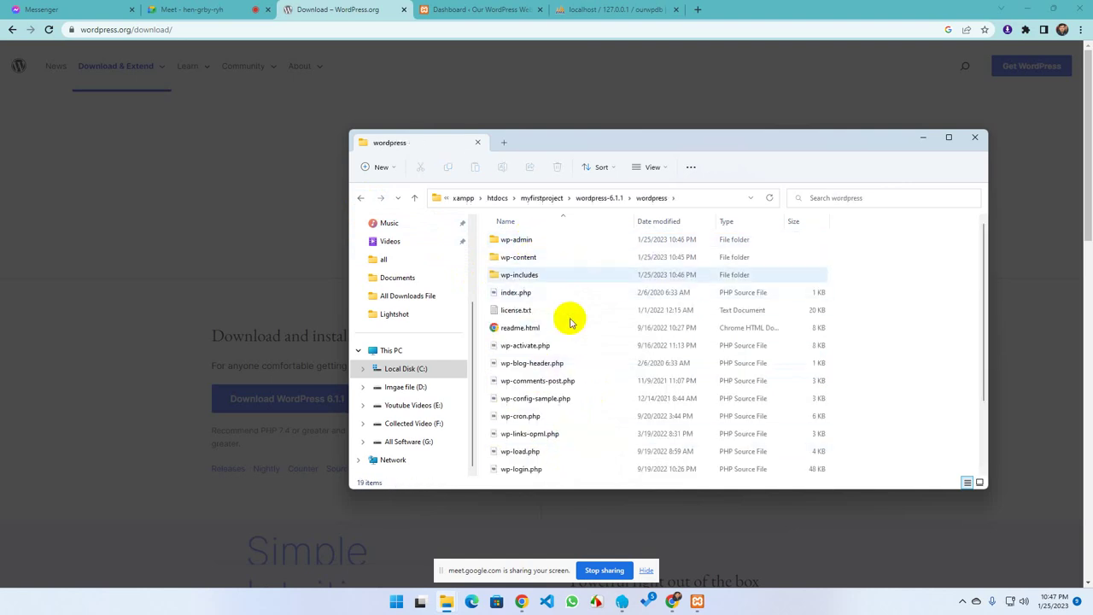
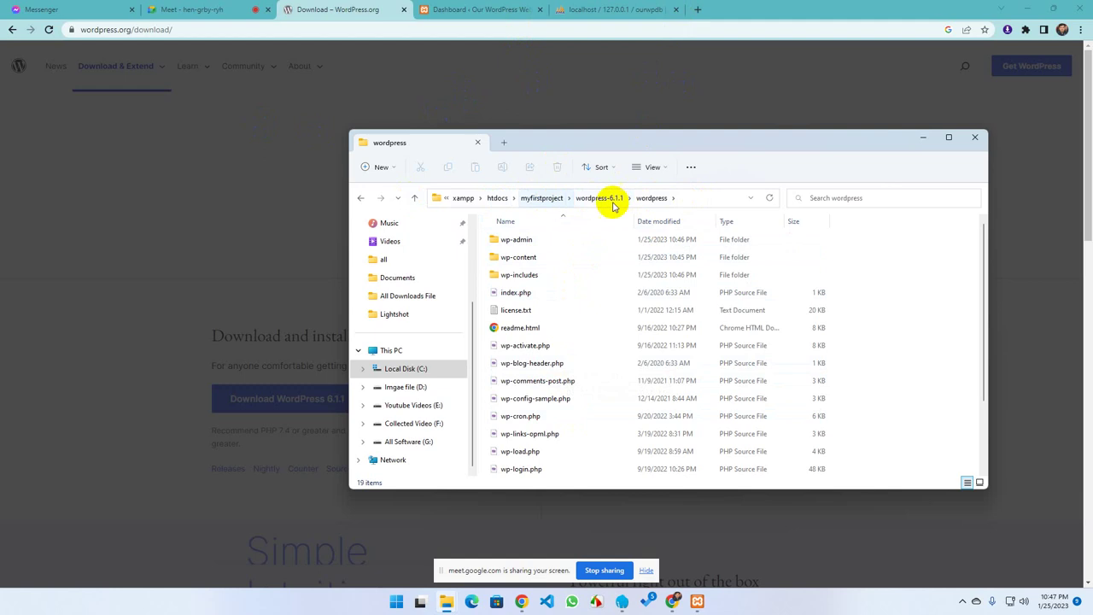
Copy the htdocs\myfirstproject\wordpress-6.1.1\wordpress folder path from the Explorer address bar
right_click(684, 201)
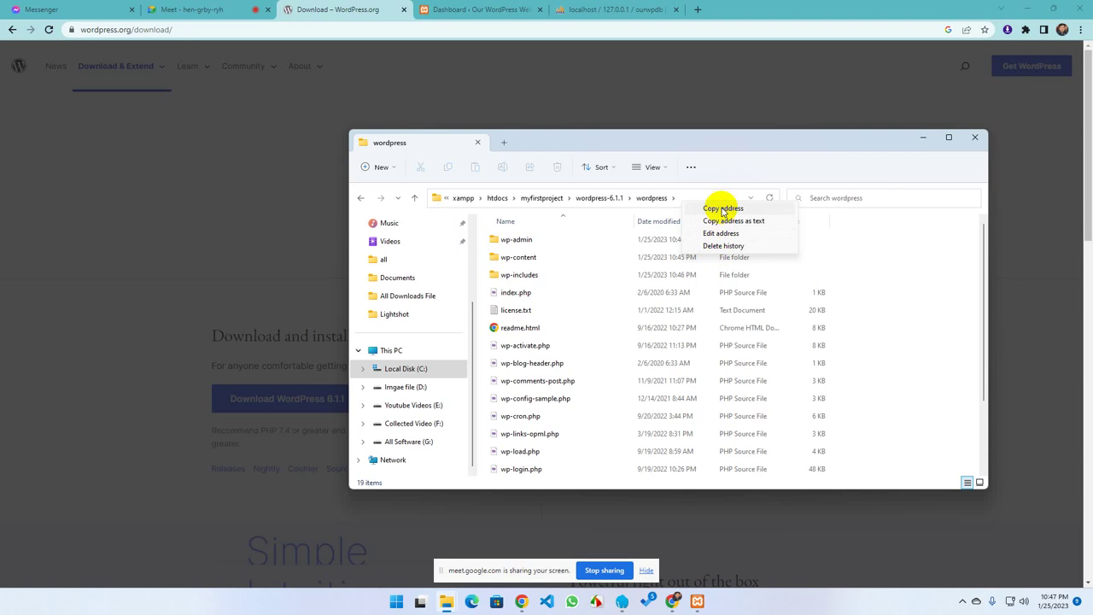
click(722, 209)
In a new tab, trim the pasted path to localhost/myfirstproject and load it
click(702, 8)
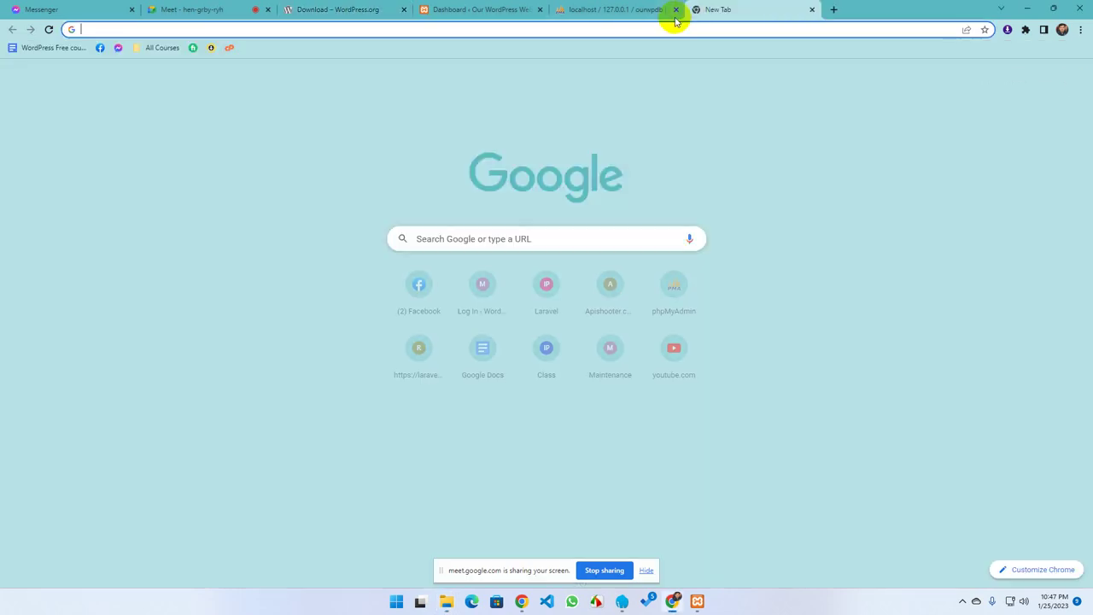
text(localhost/phpmyadmin)
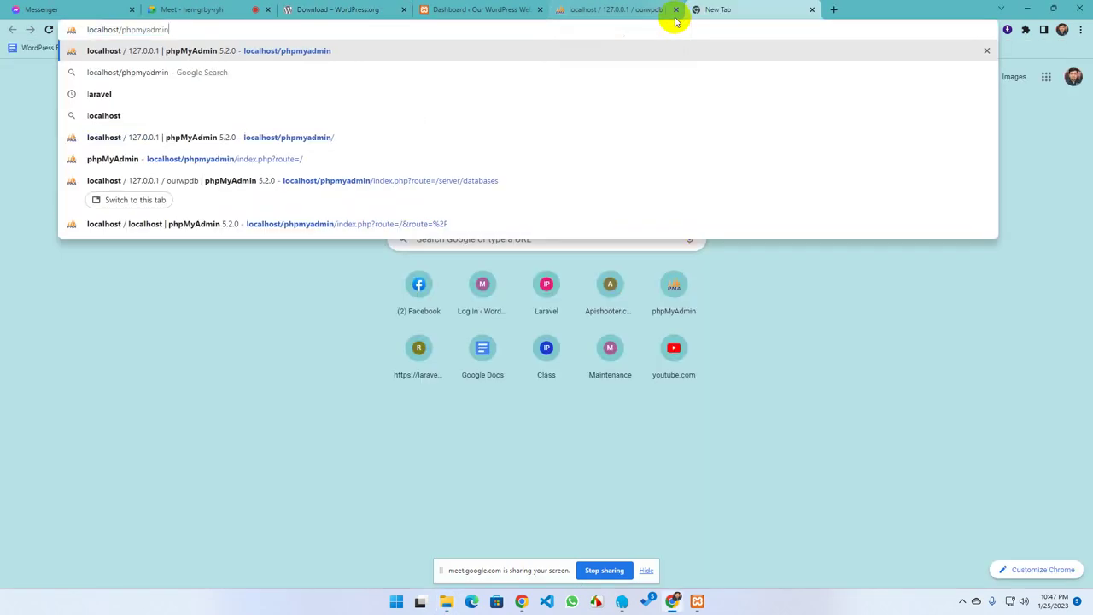
key(BackSpace)
key(BackSpace)
key(BackSpace)
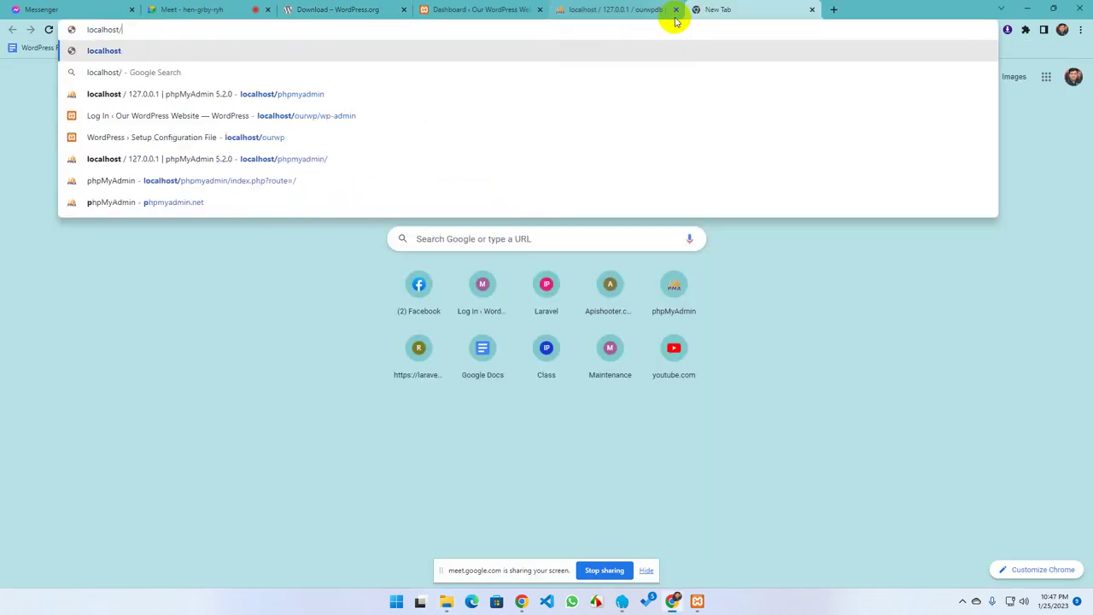
text(C:\xampp\htdocs\myfirstproject\wordpress-6.1.1\wordpress)
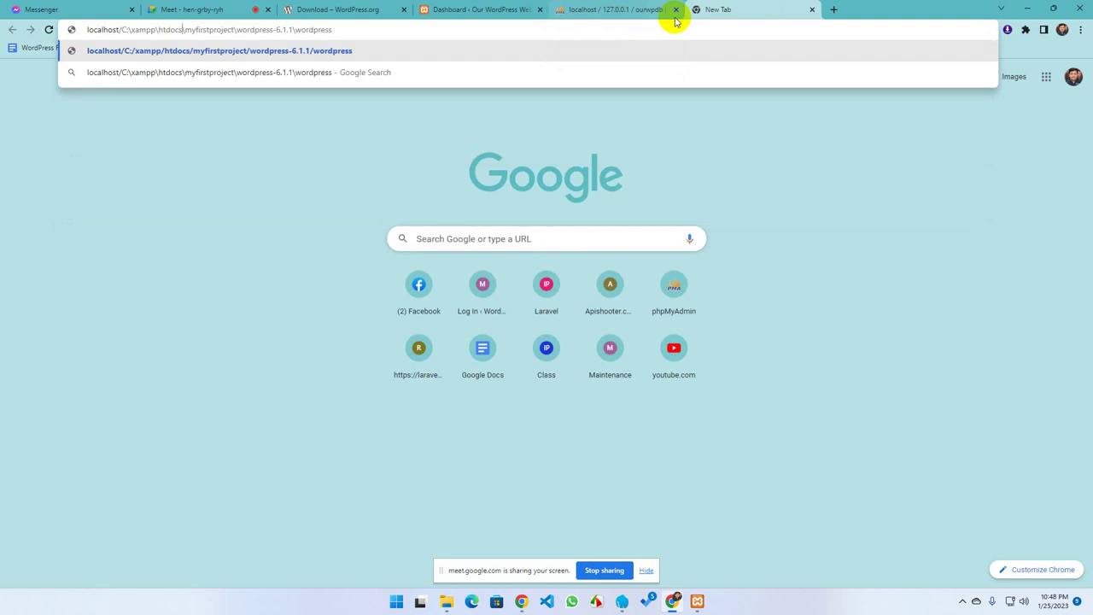
key(BackSpace)
key(BackSpace)
key(BackSpace)
key(BackSpace)
key(BackSpace)
key(BackSpace)
key(BackSpace)
key(BackSpace)
key(BackSpace)
key(BackSpace)
key(BackSpace)
key(BackSpace)
key(BackSpace)
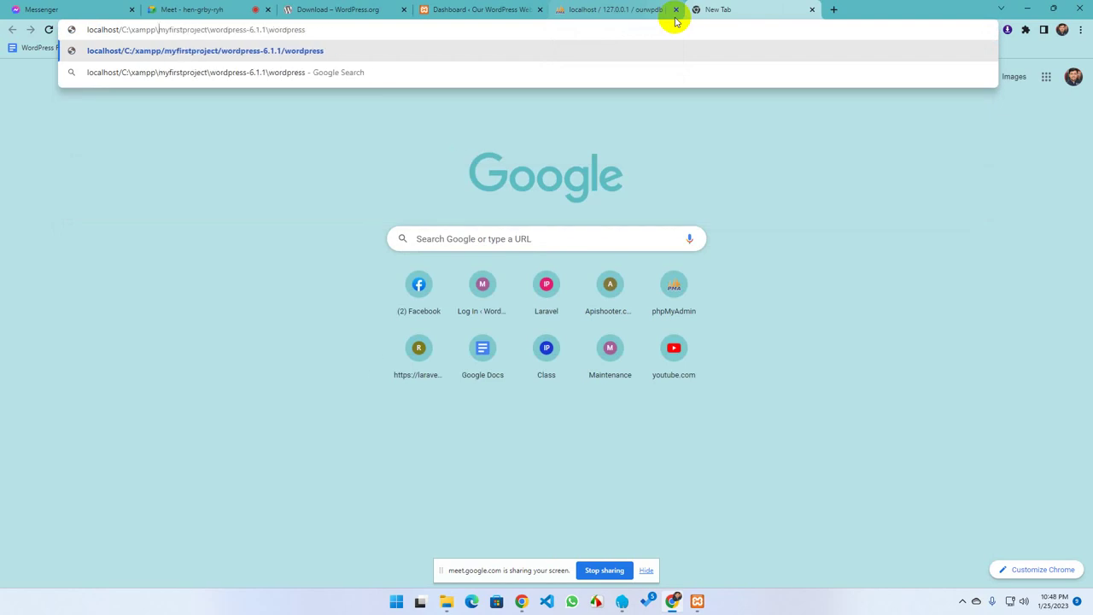
key(BackSpace)
key(BackSpace)
key(BackSpace)
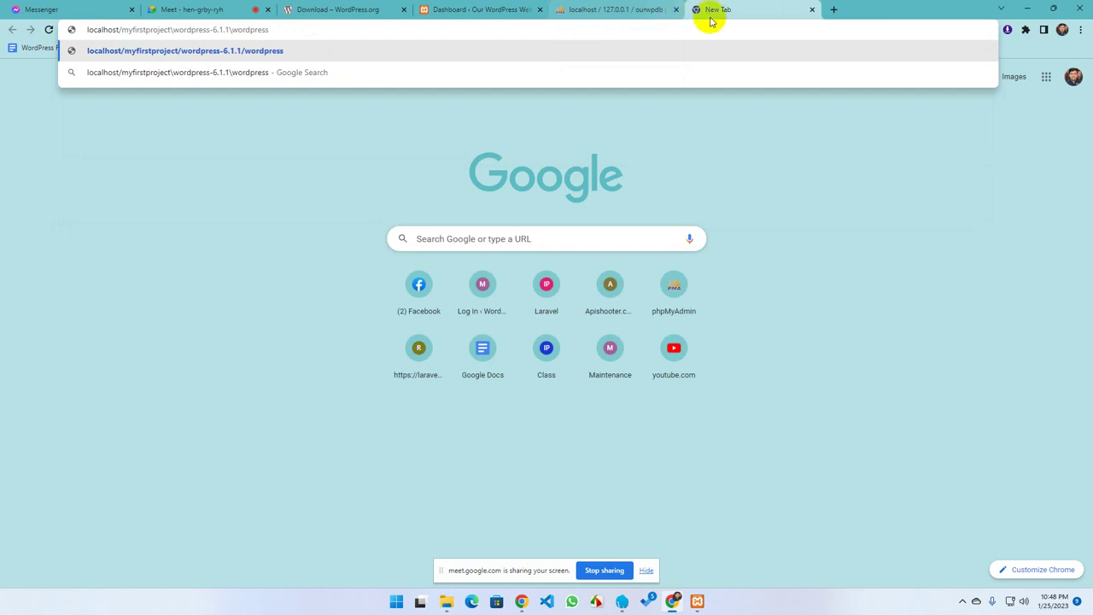
drag(274, 29, 86, 33)
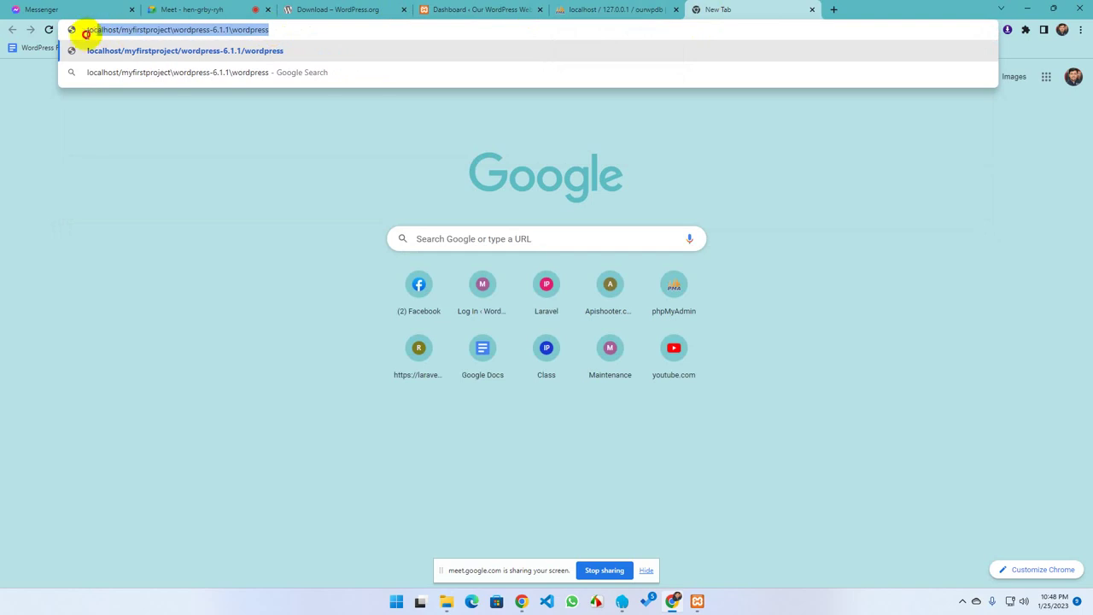
drag(316, 30, 185, 32)
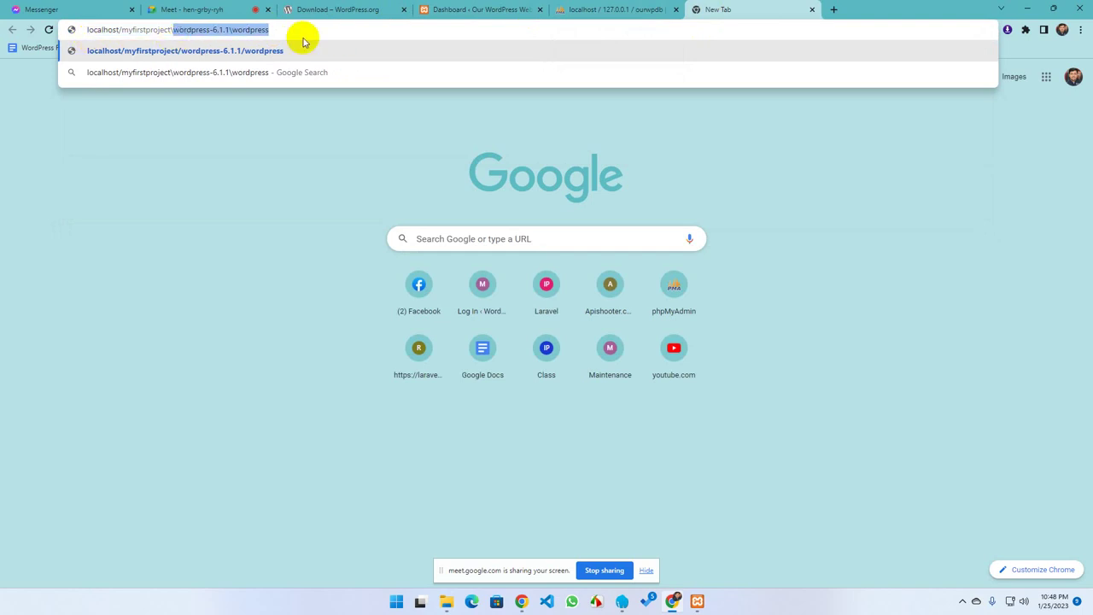
key(BackSpace)
key(BackSpace)
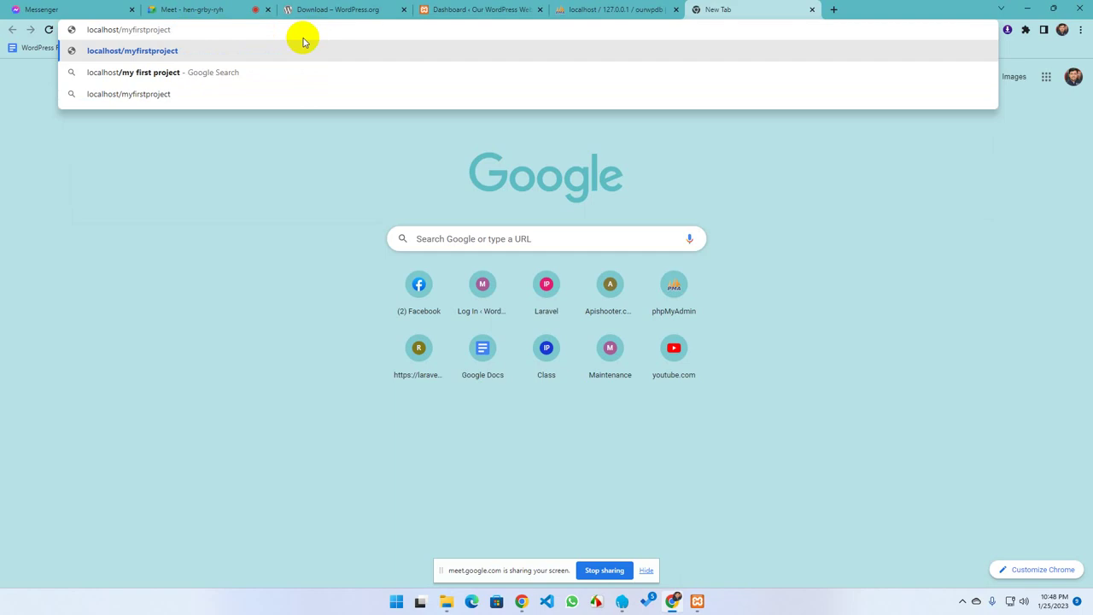
key(Return)
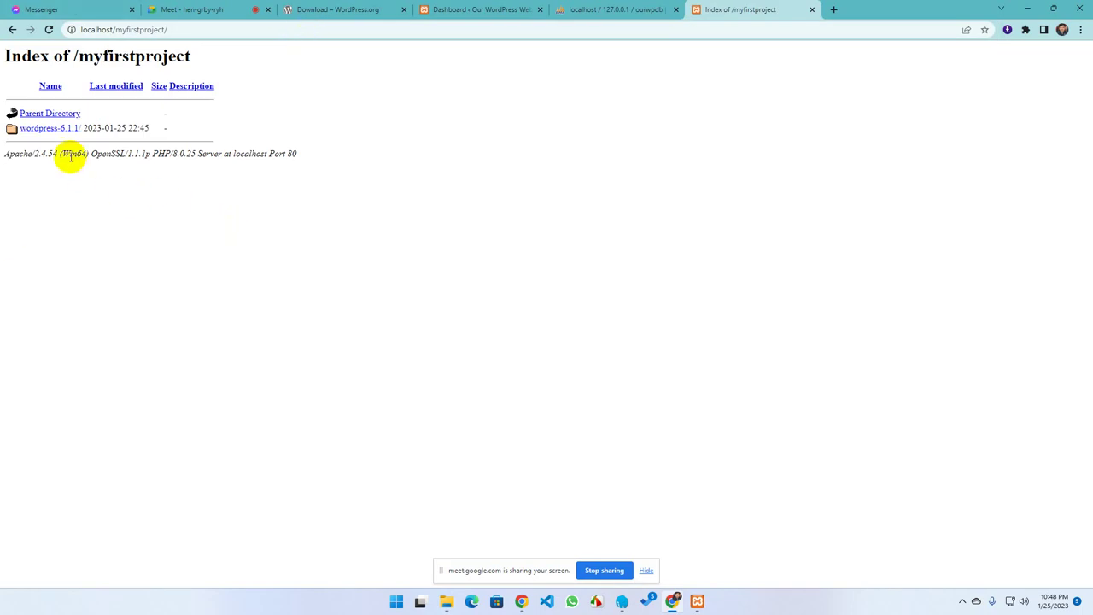
Open wordpress-6.1.1/ then wordpress/ in the listing to reach the setup language page
click(43, 130)
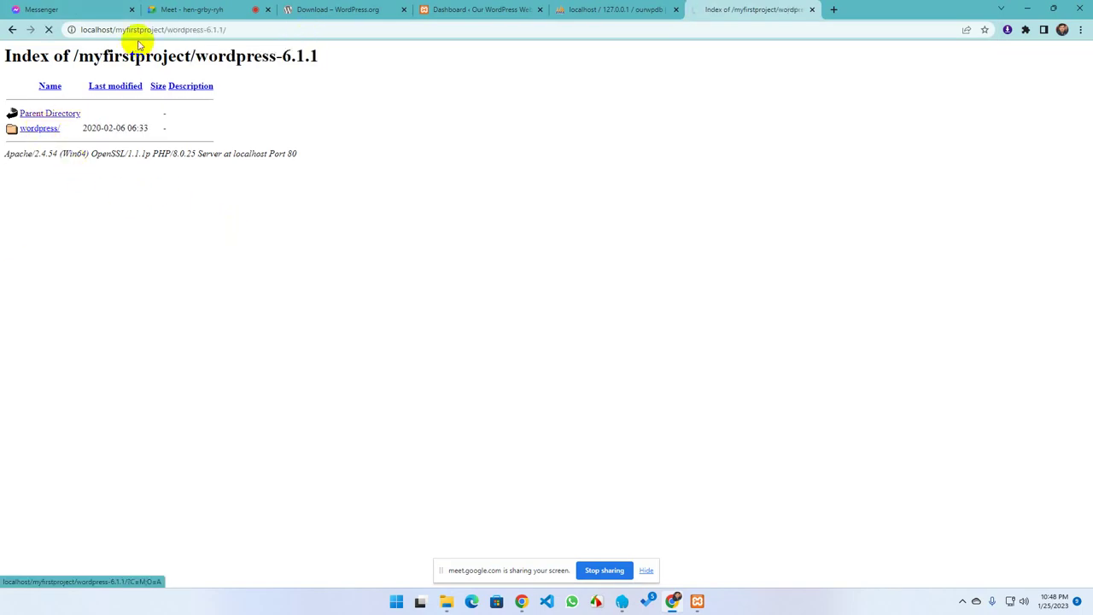
click(39, 131)
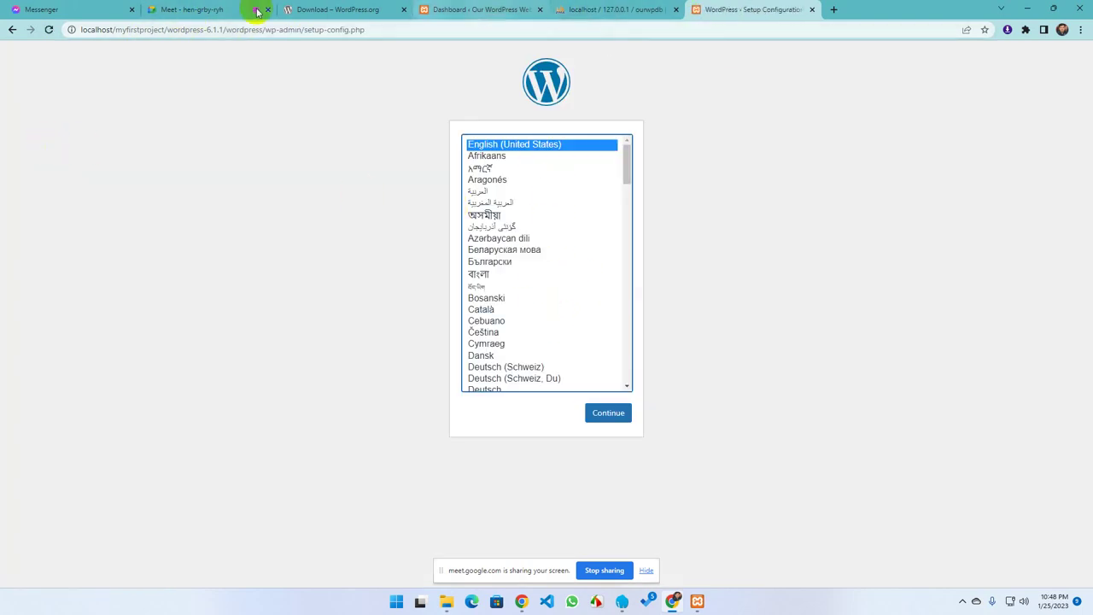
click(446, 600)
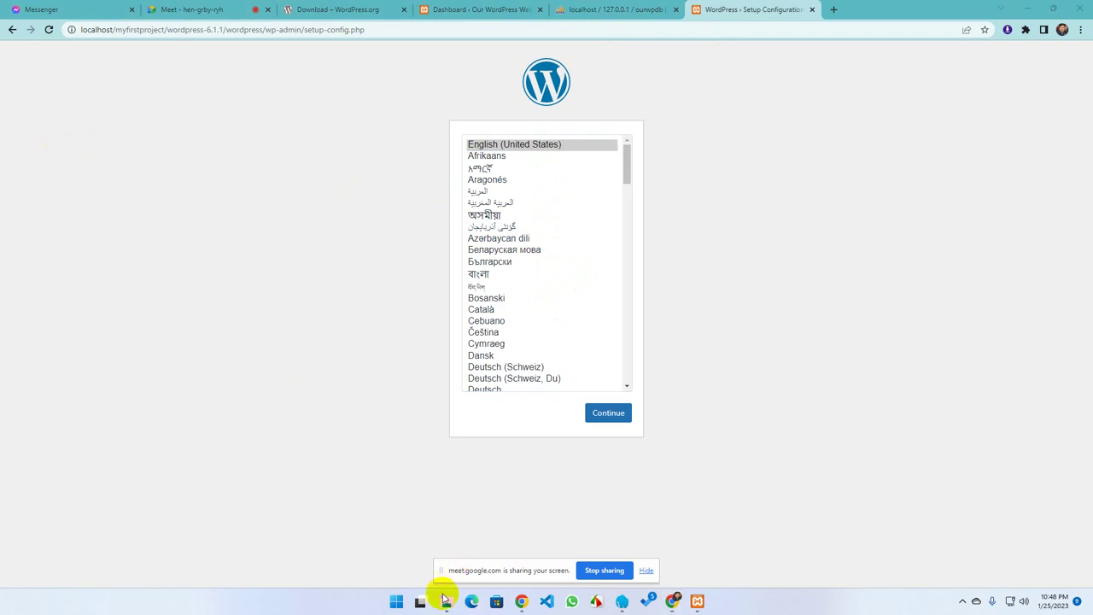
Move all 19 WordPress files up into the myfirstproject folder
click(542, 555)
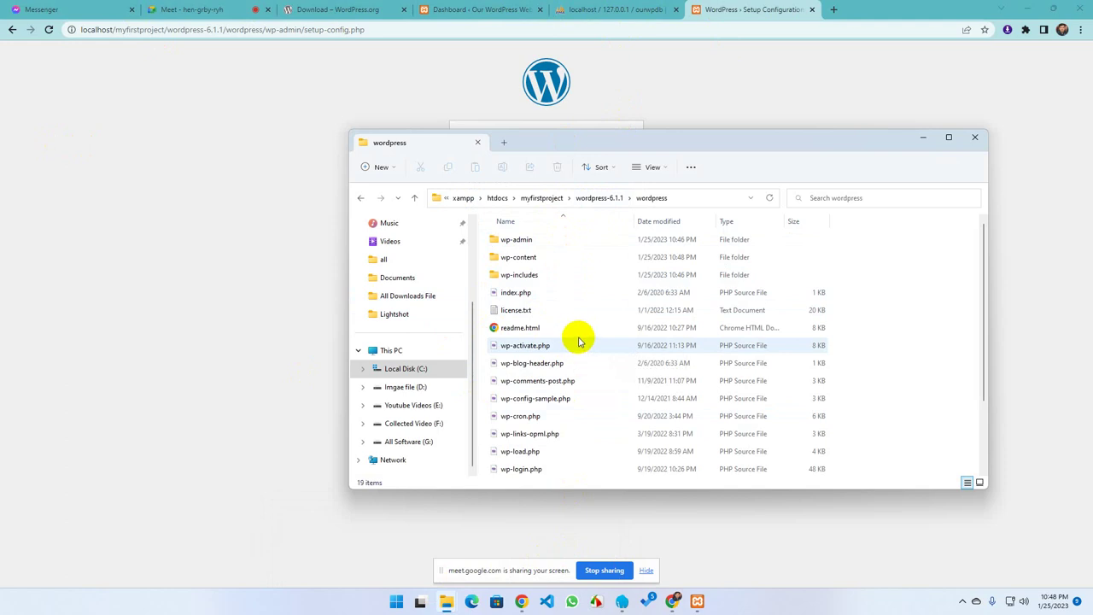
key(ctrl+a)
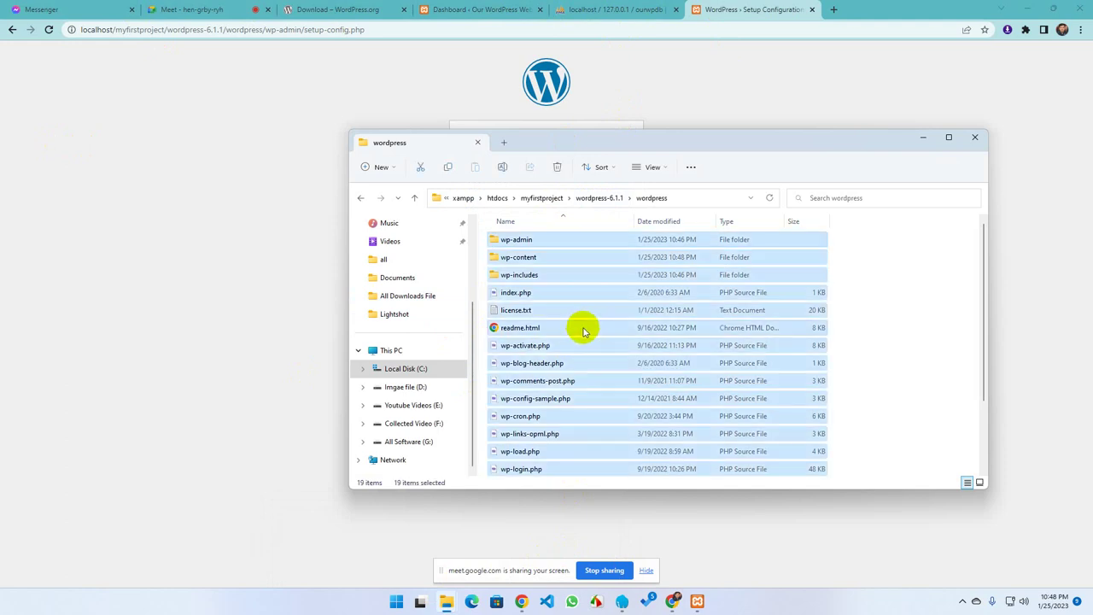
click(360, 198)
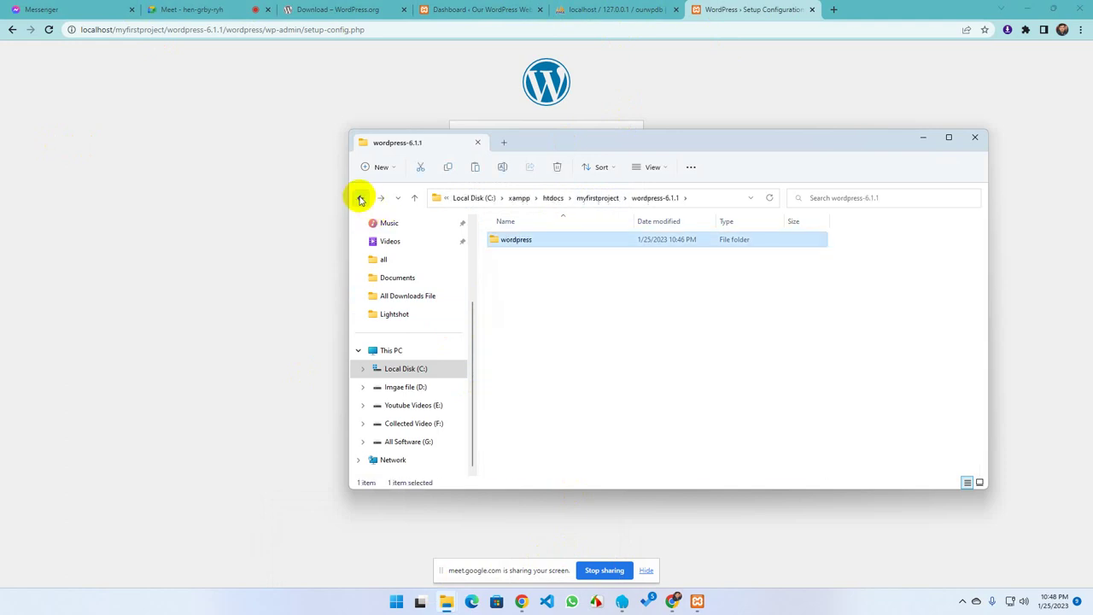
click(361, 198)
click(361, 199)
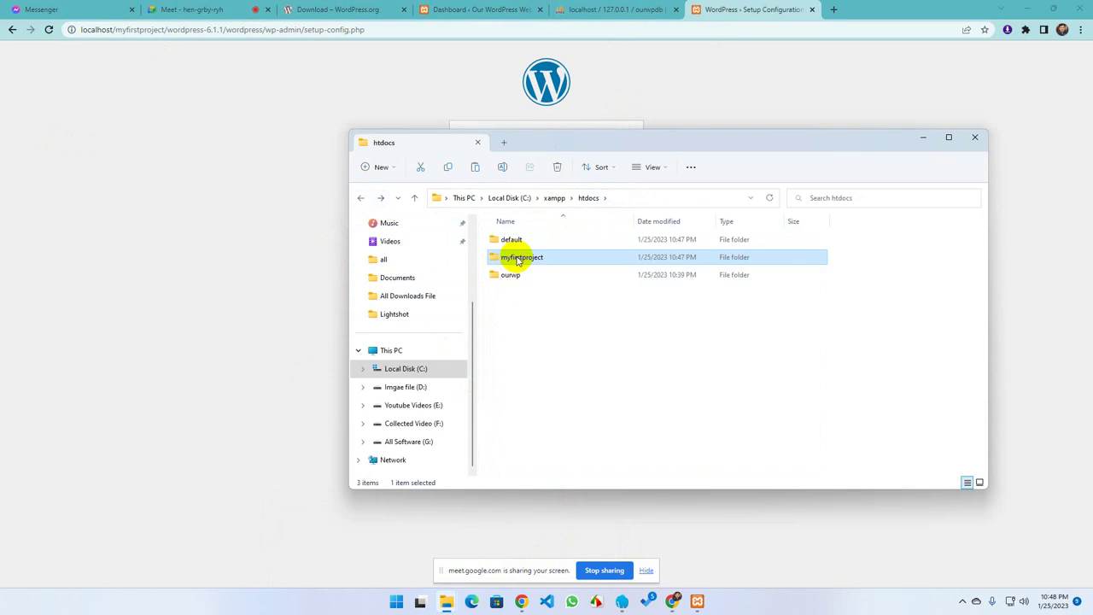
double_click(516, 258)
right_click(505, 274)
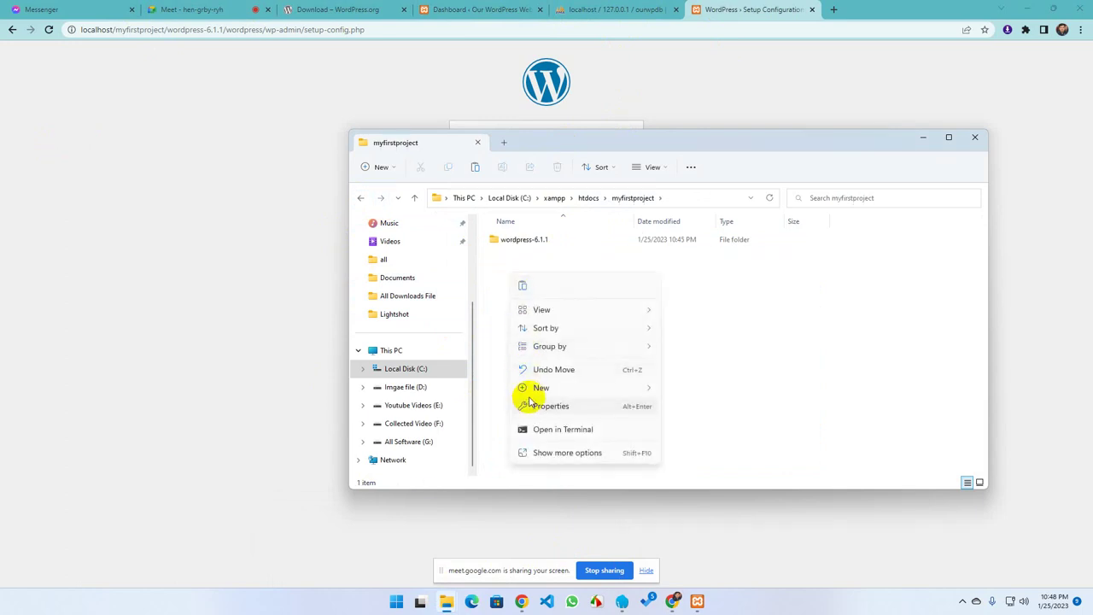
click(521, 287)
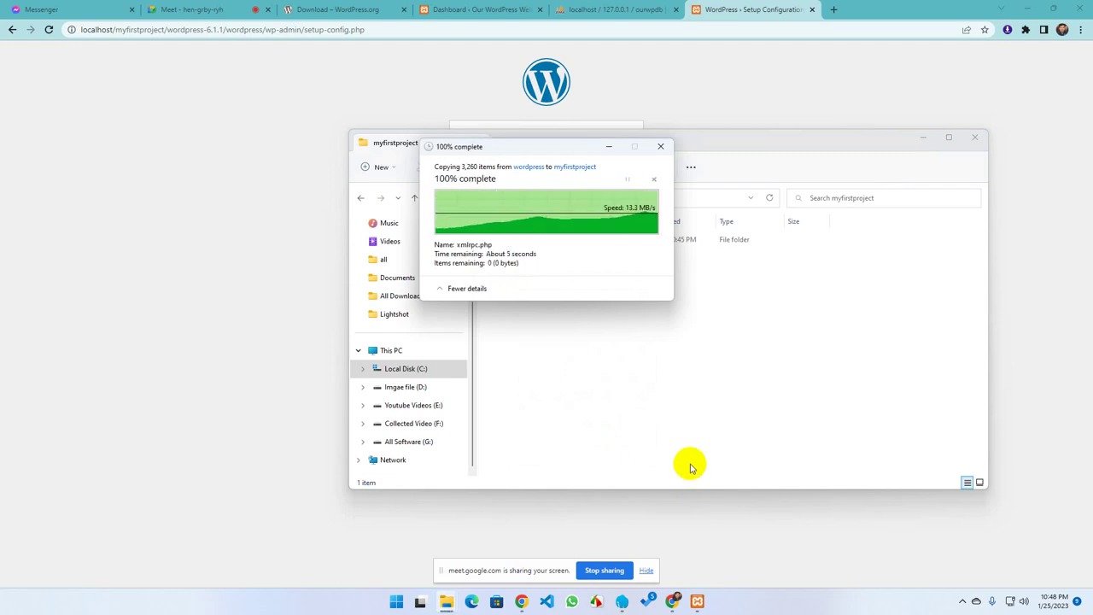
Delete the now-empty wordpress-6.1.1 folder
click(515, 240)
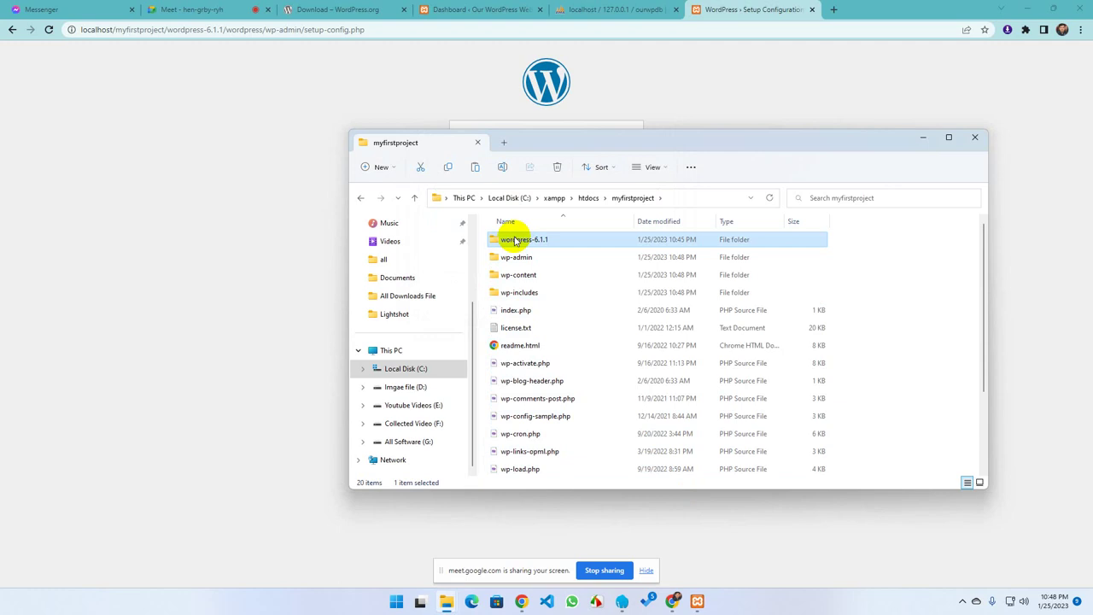
key(Delete)
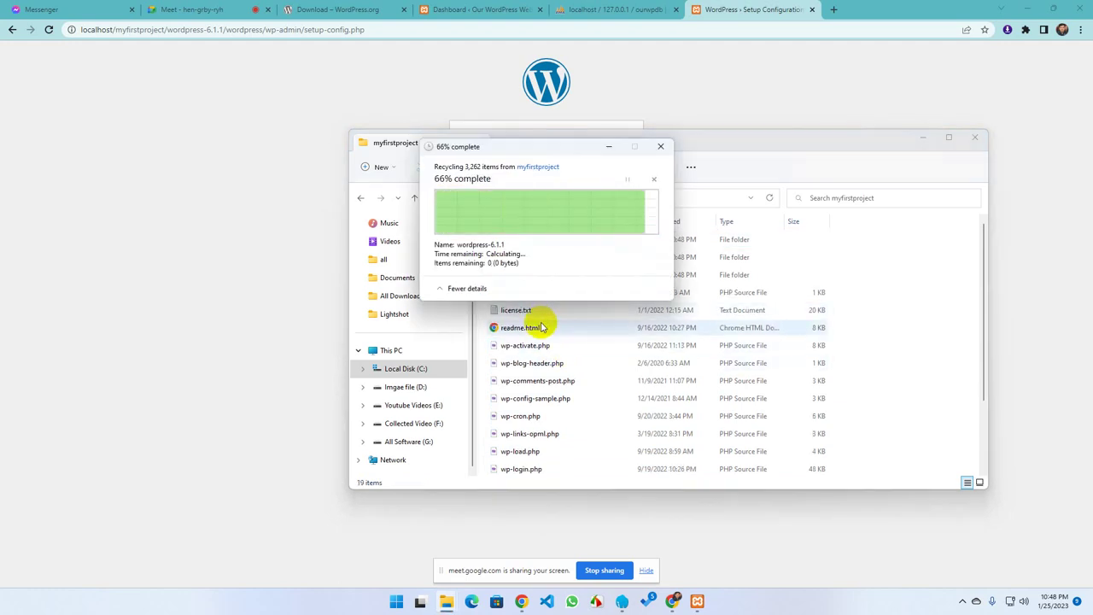
click(751, 9)
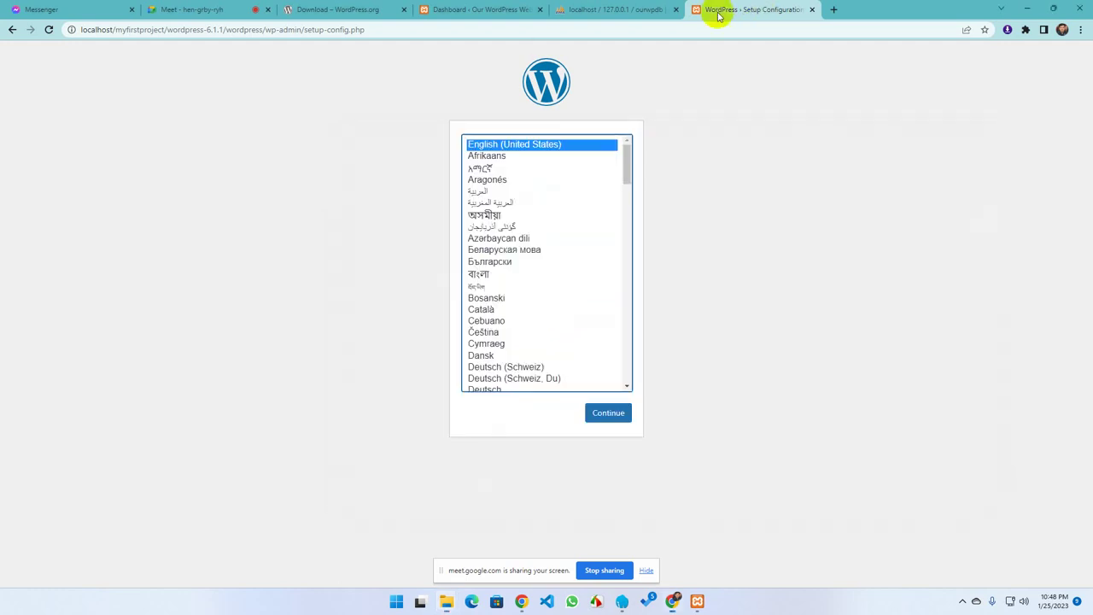
Reload the setup page and trim its address back to localhost/myfirstproject
click(49, 29)
click(288, 30)
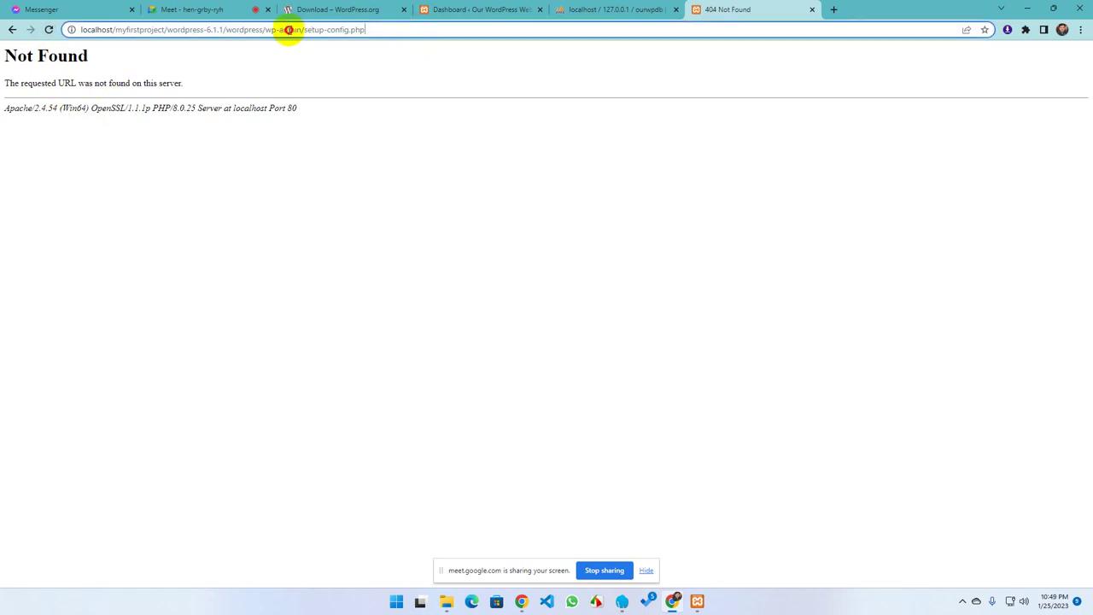
drag(364, 30, 178, 28)
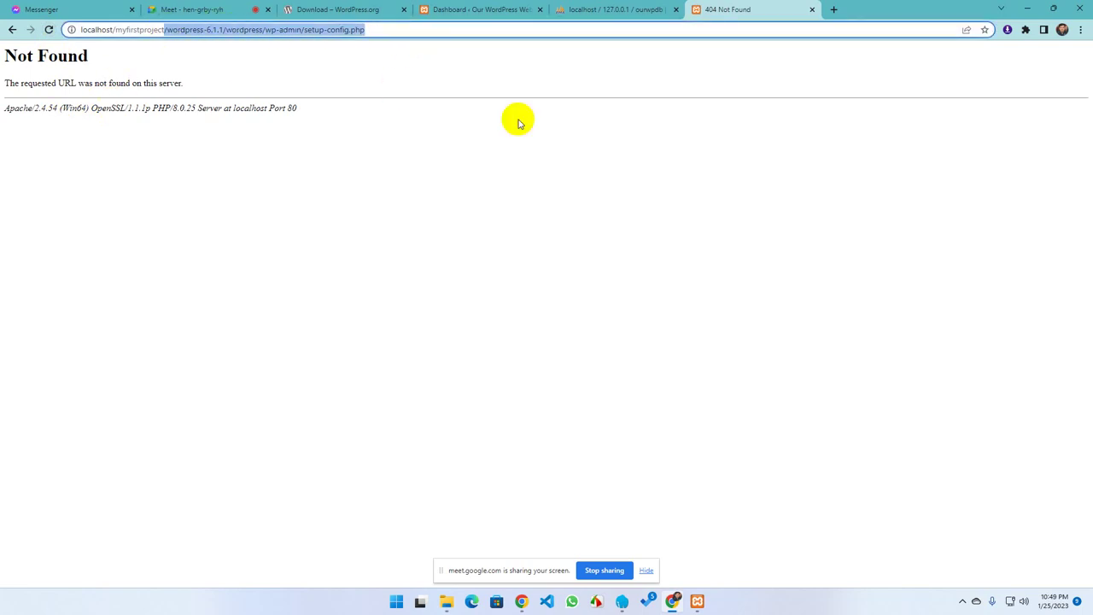
key(BackSpace)
key(Return)
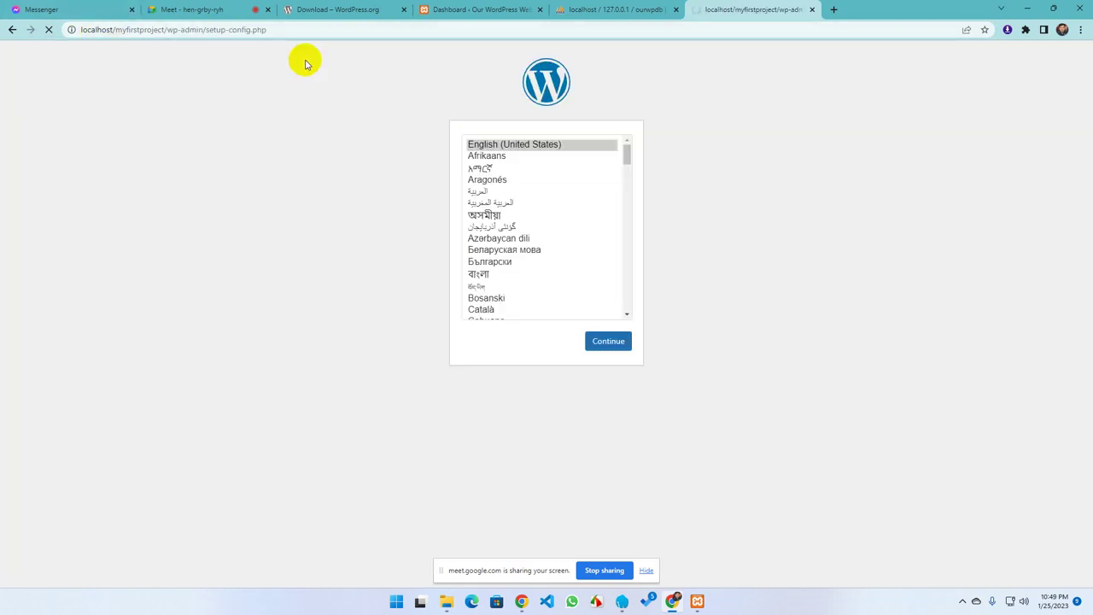
Replace the setup tab with a new tab at localhost/ourfirstproject, which returns Not Found
click(833, 9)
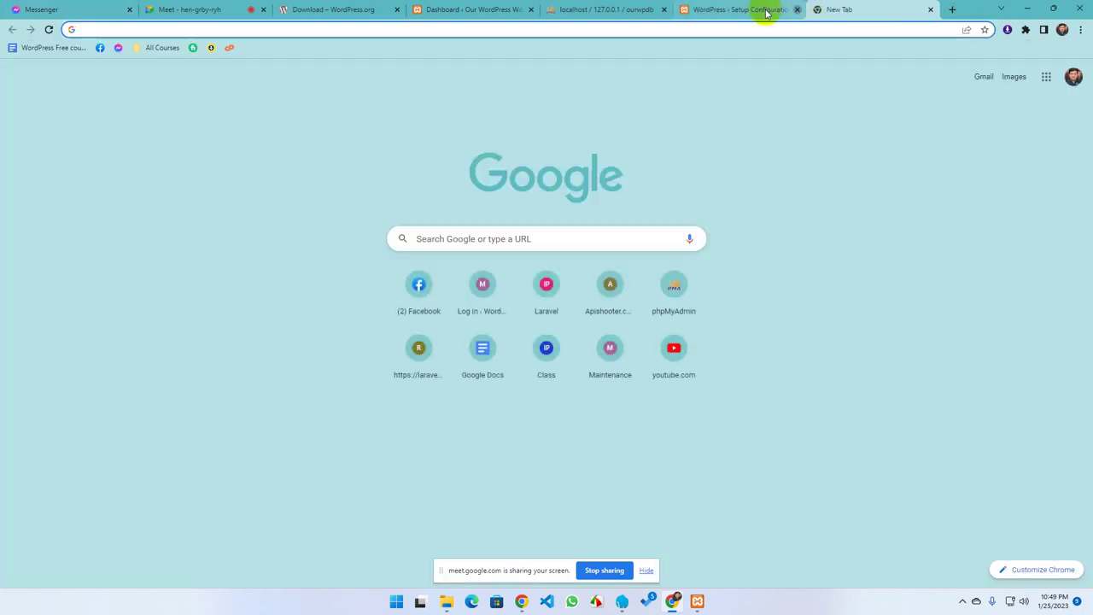
click(797, 9)
text(lo)
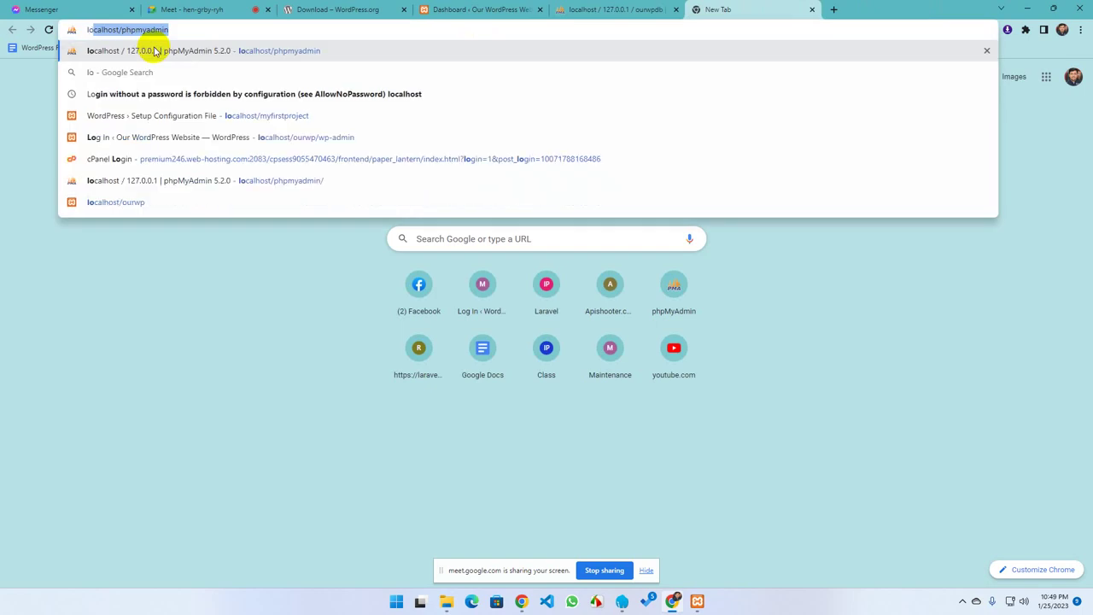
text(calhost)
key(Delete)
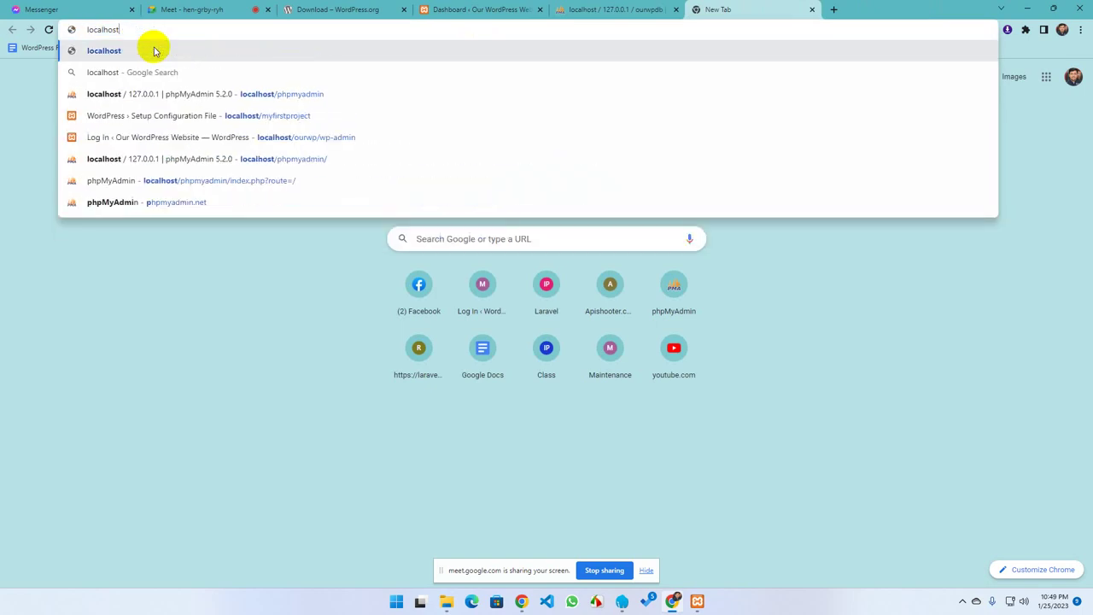
text(/)
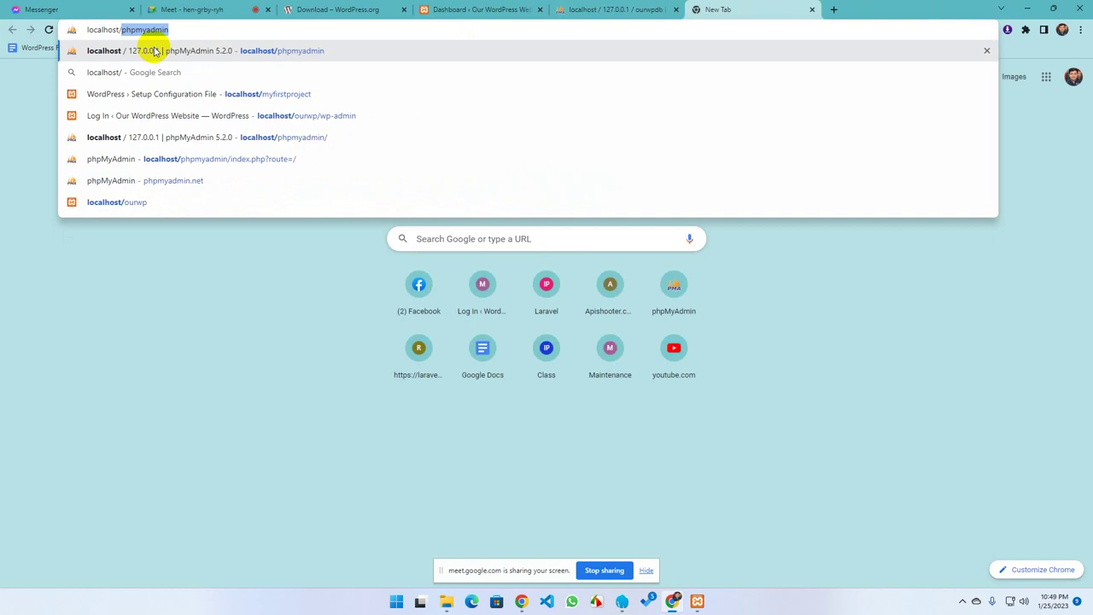
text(o)
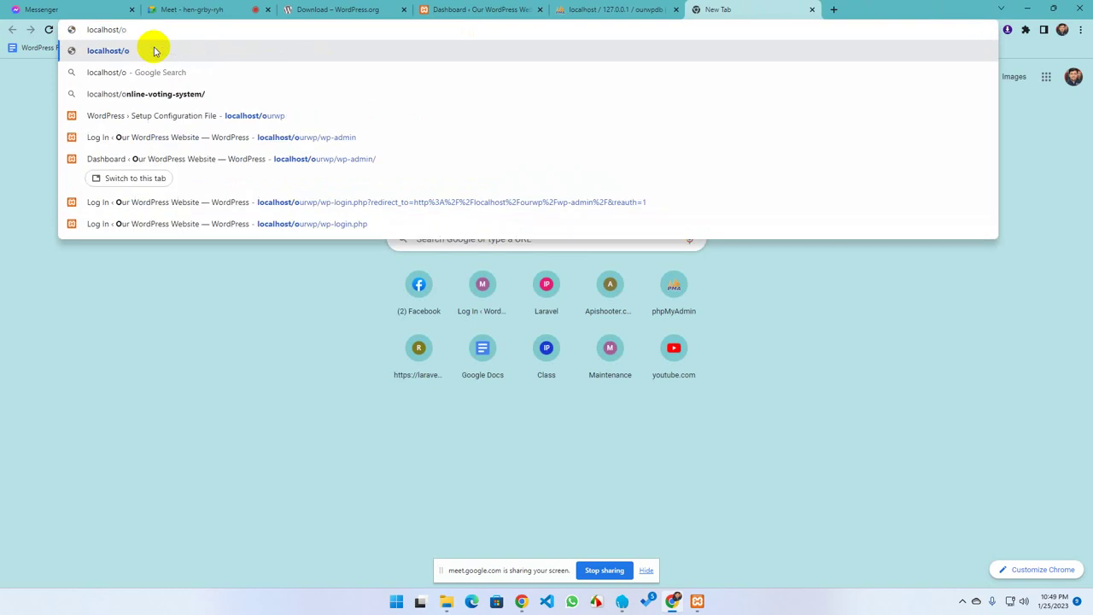
text(urfirs)
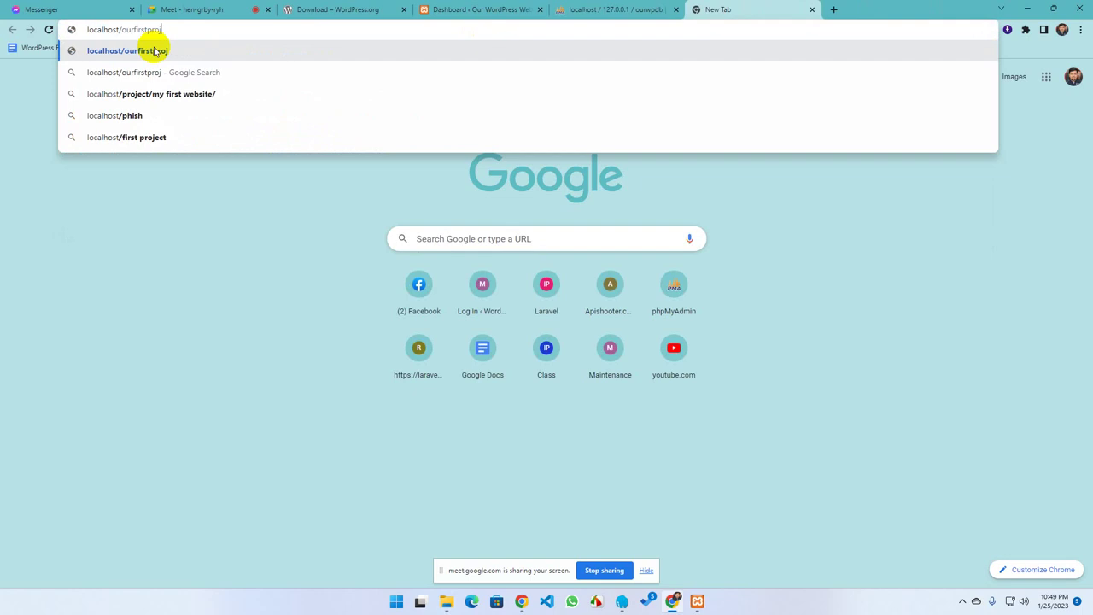
text(tproject)
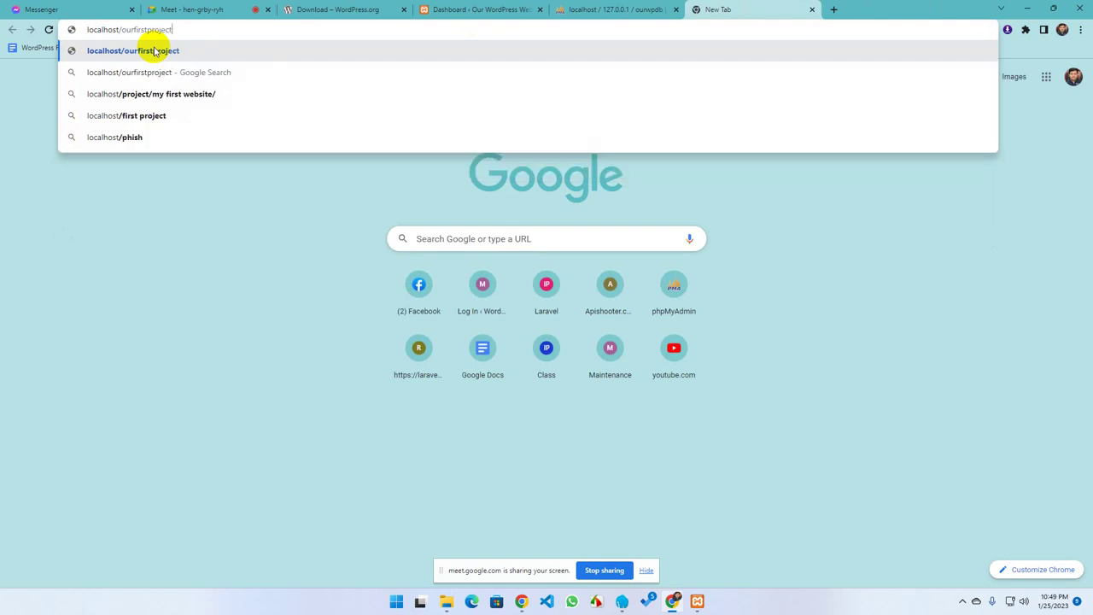
click(155, 50)
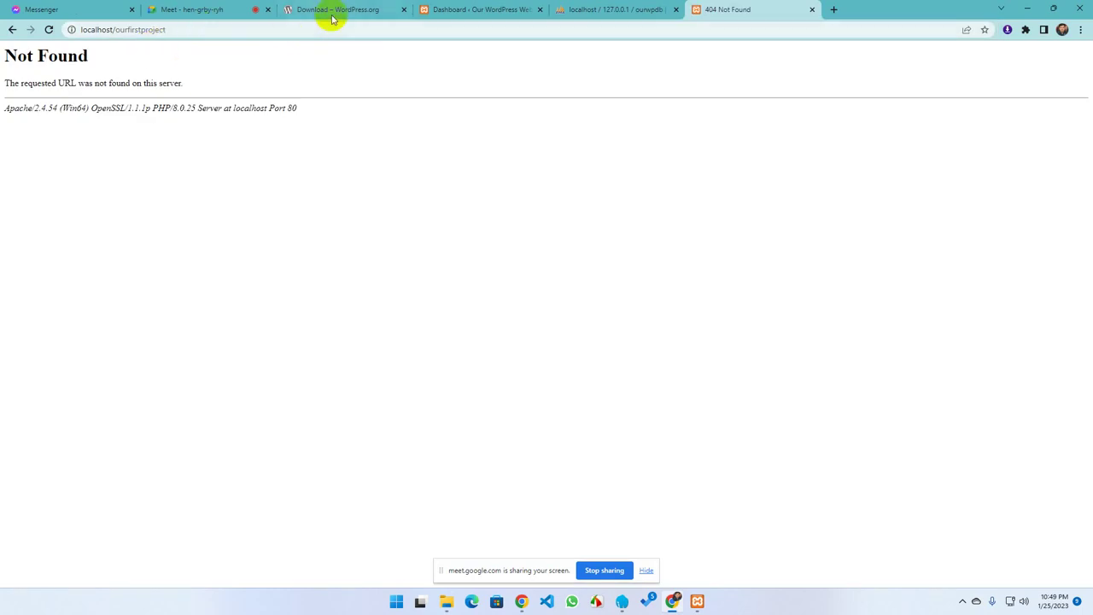
Check the folder name in File Explorer and correct the address to localhost/myfirstproject
mouse_move(447, 600)
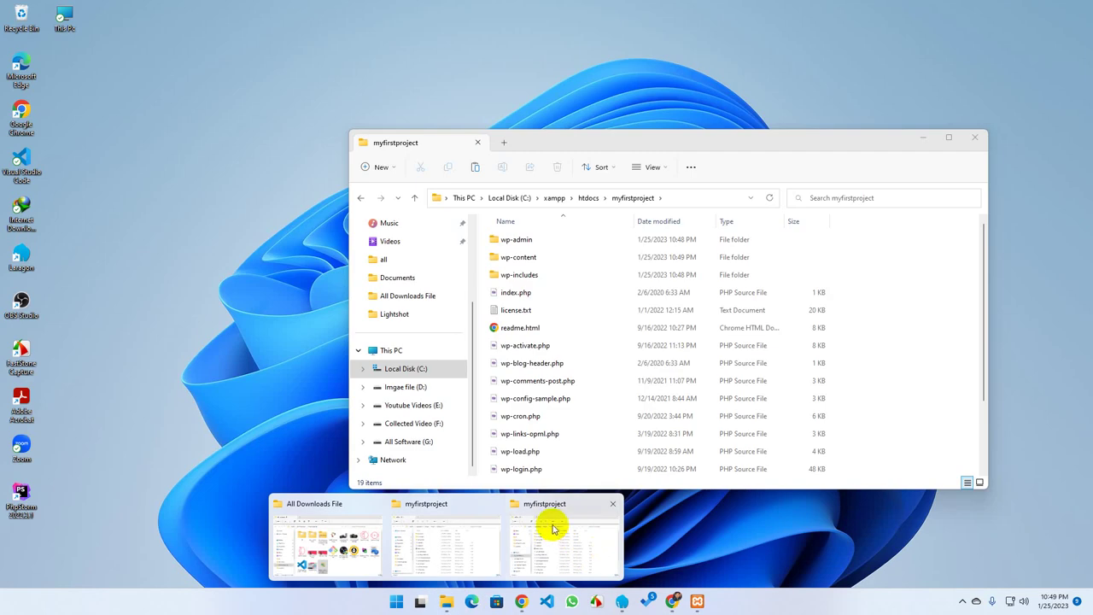
click(552, 528)
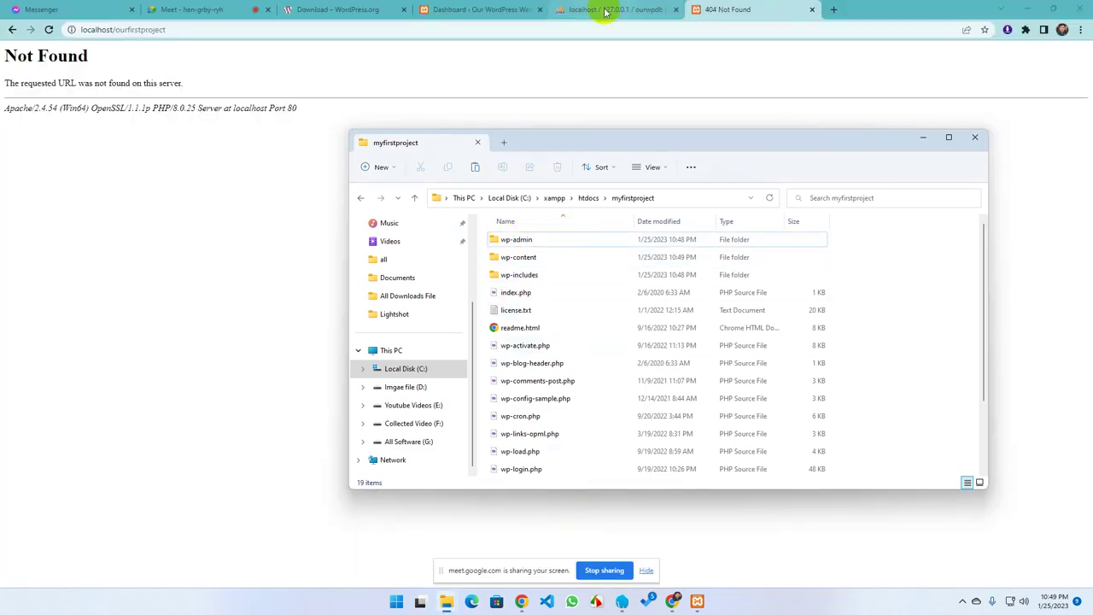
click(117, 29)
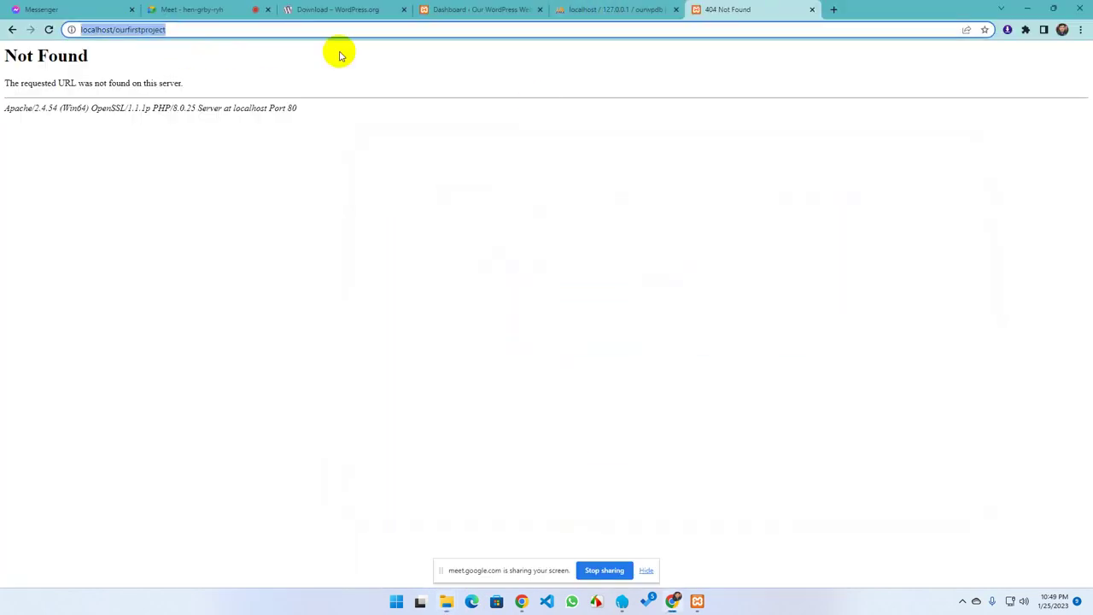
click(126, 30)
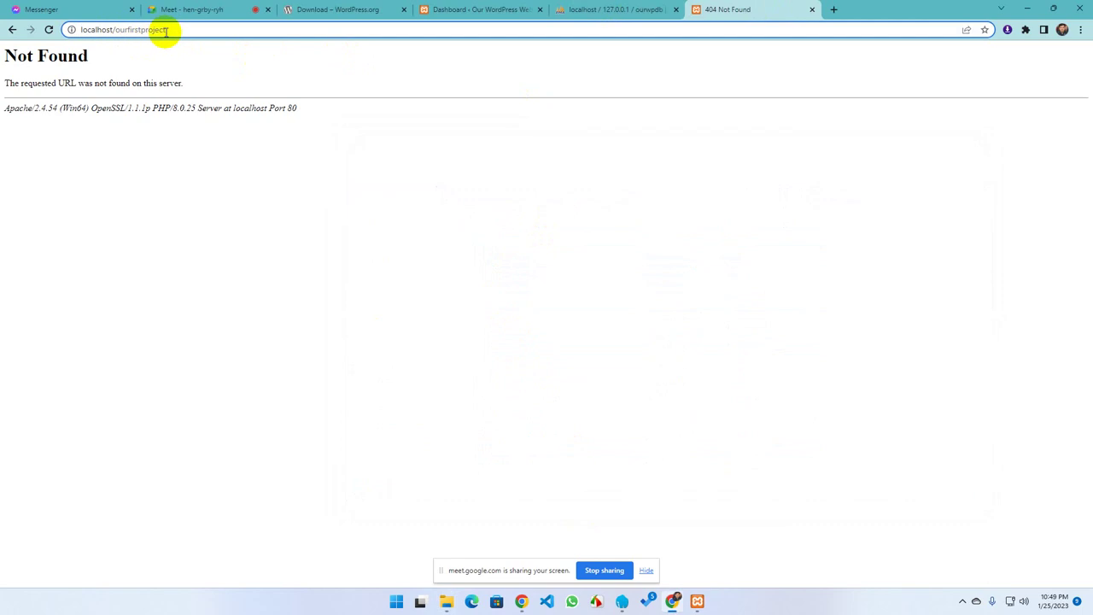
key(BackSpace)
key(BackSpace)
key(Delete)
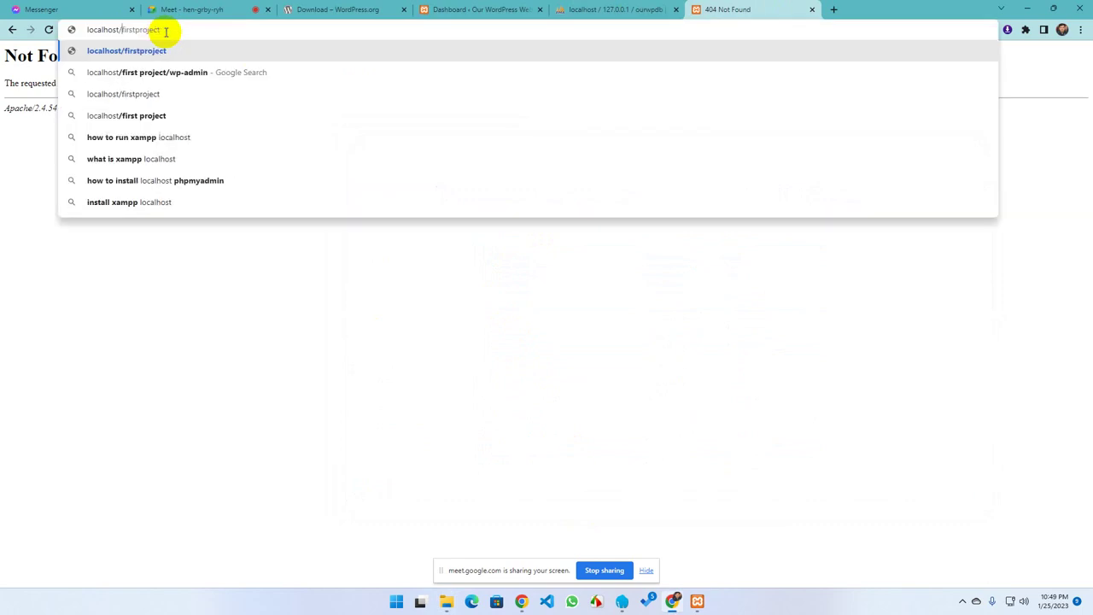
text(my)
key(Return)
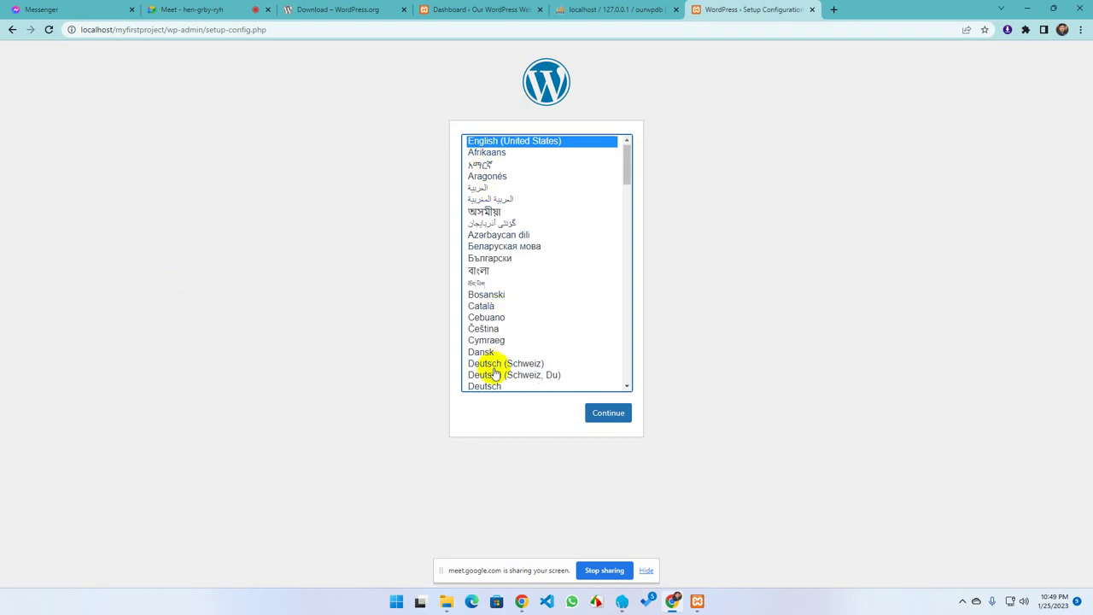
Continue in English (United States) and review the database items listed on the welcome page
scroll(487, 363, down, 3)
scroll(487, 331, up, 3)
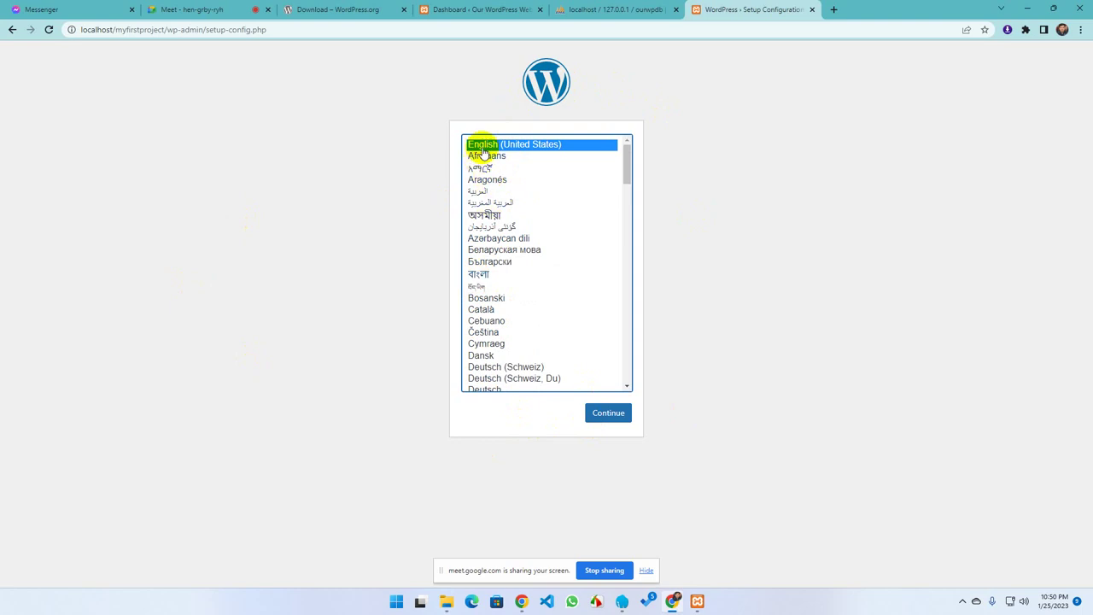
click(598, 413)
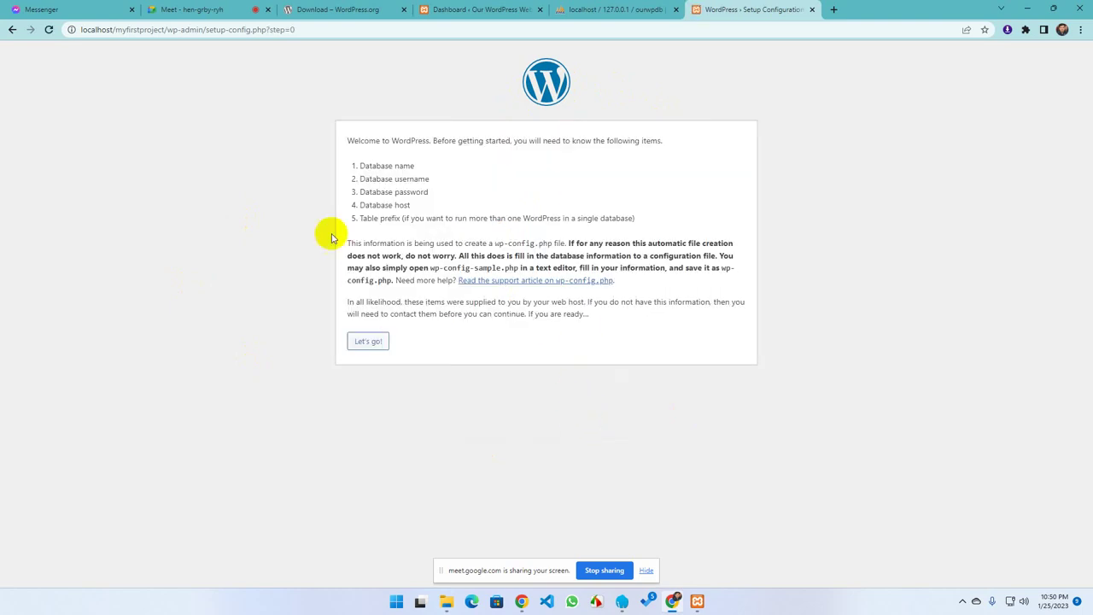
drag(432, 175, 439, 210)
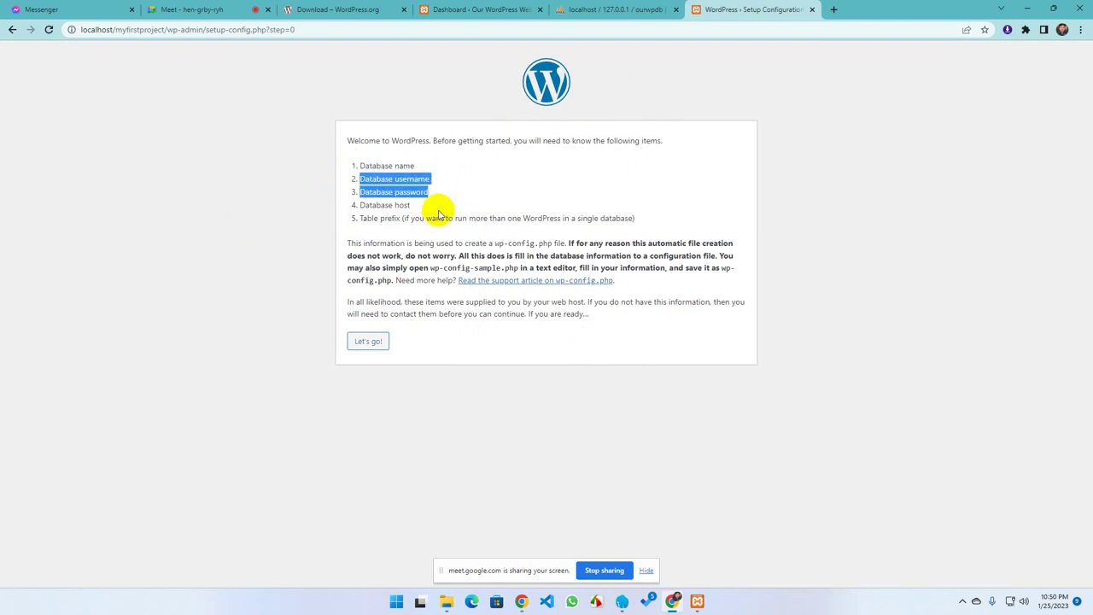
triple_click(384, 205)
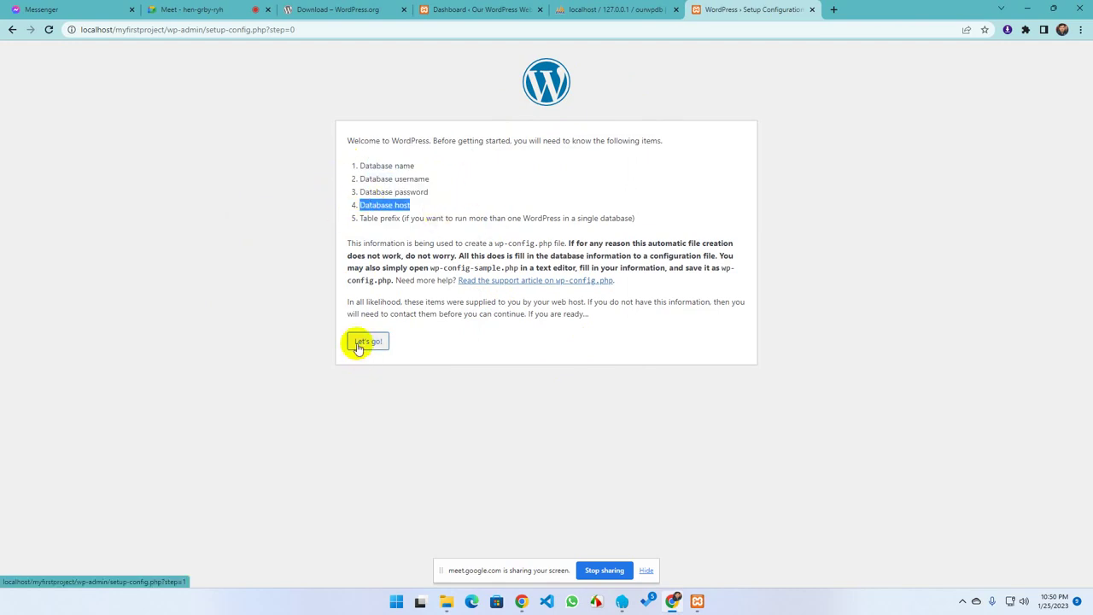
click(435, 210)
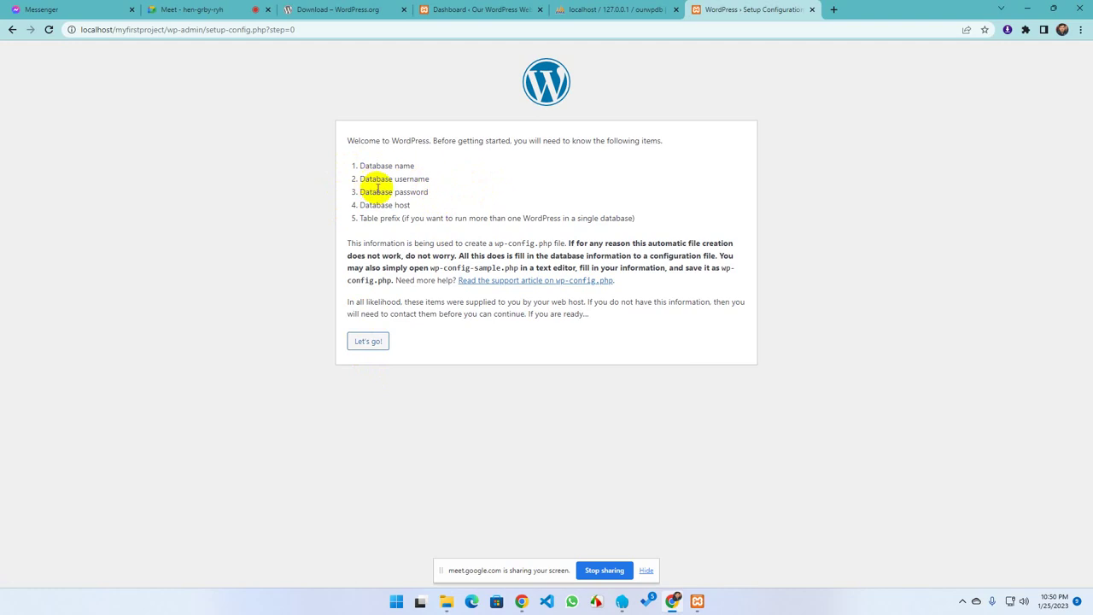
Open phpMyAdmin via XAMPP's MySQL Admin and create a new database named myfirstdb
click(833, 12)
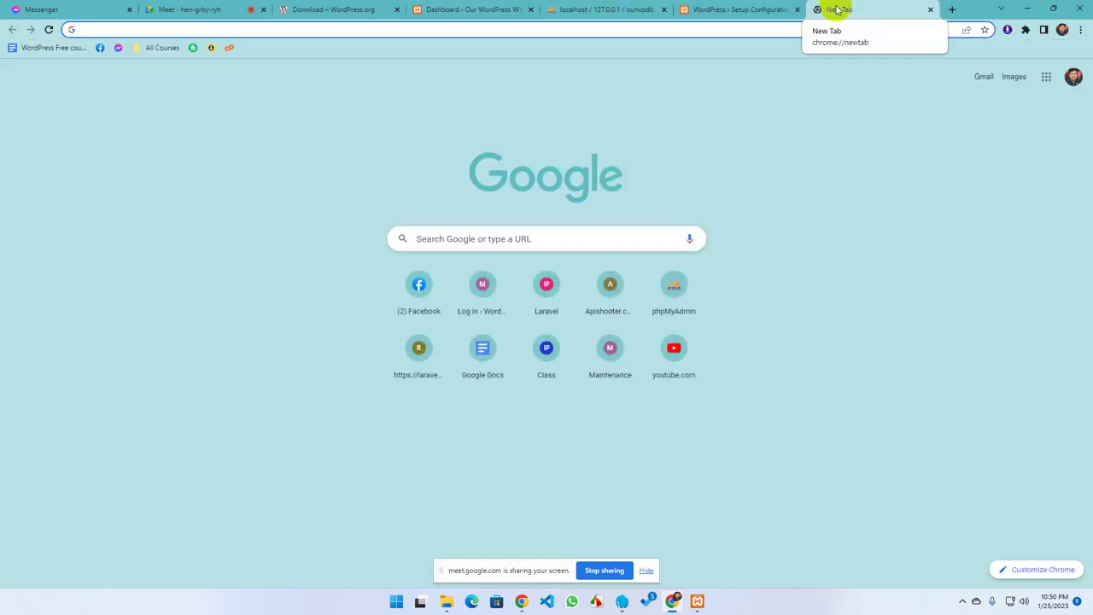
click(698, 601)
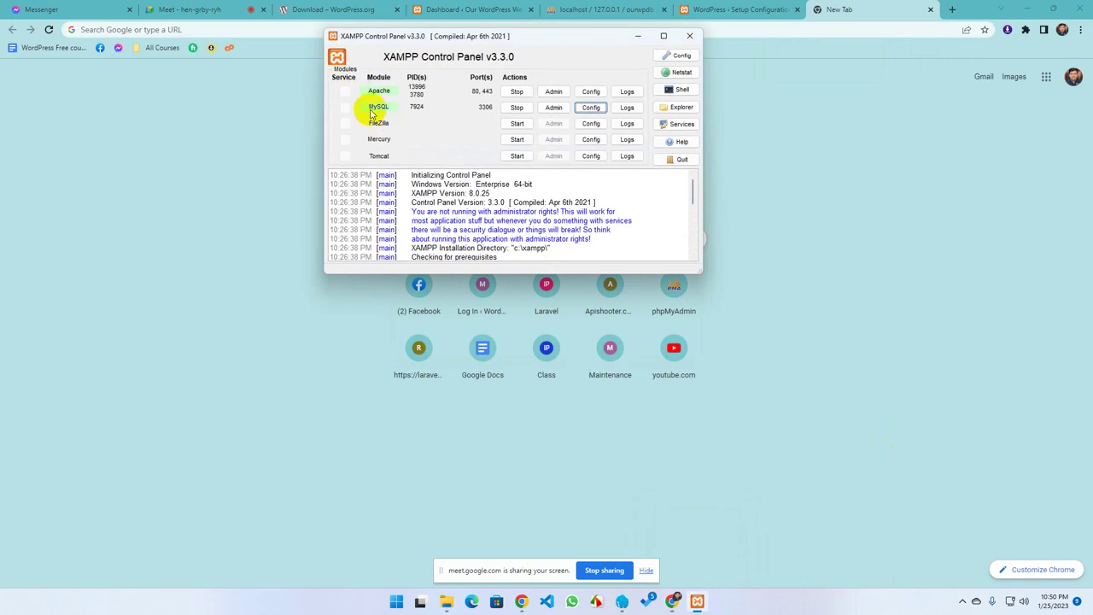
click(555, 108)
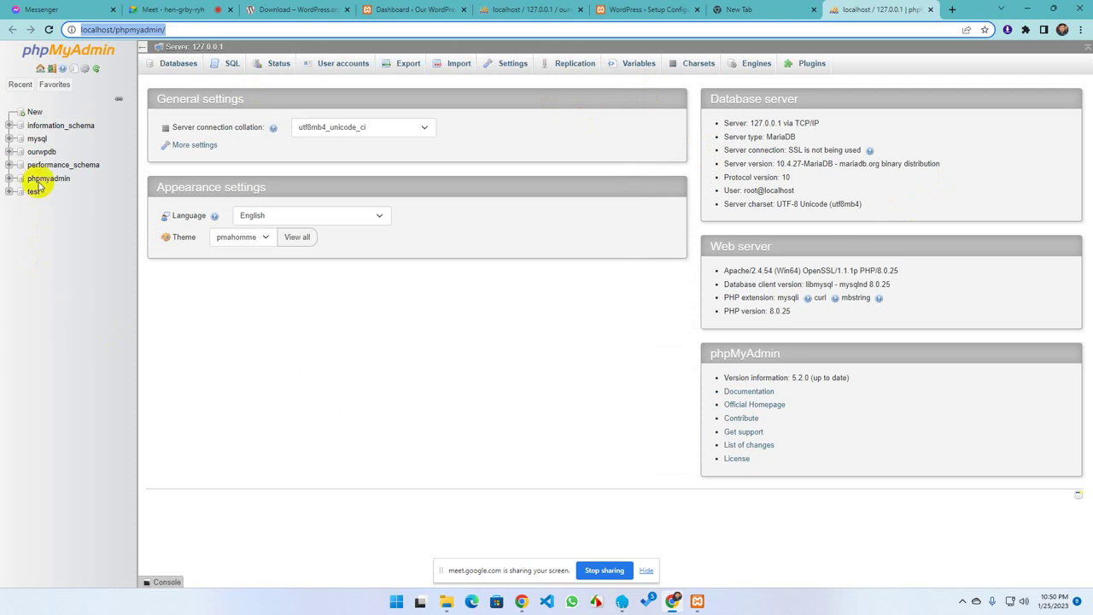
click(34, 111)
click(220, 158)
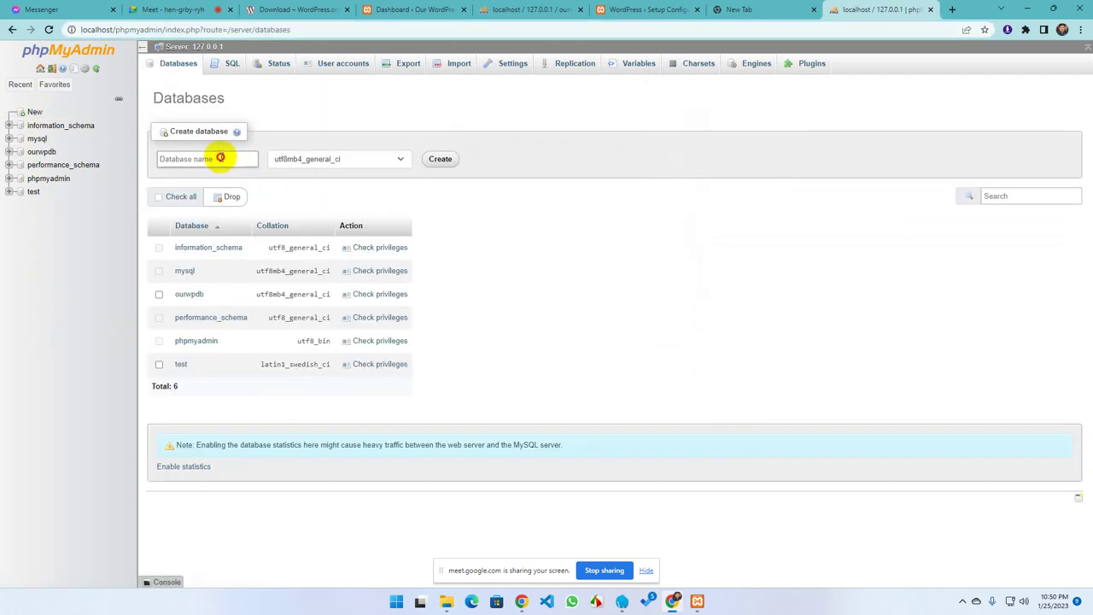
text(myfirstdb)
click(436, 162)
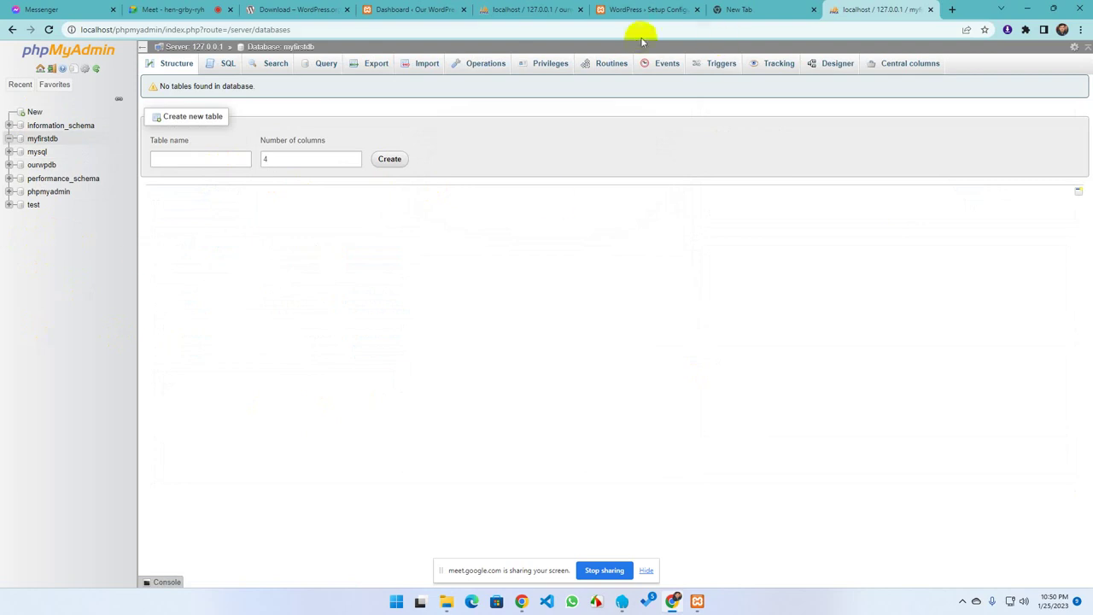
Review the database name, username, password, host and table prefix items on the welcome page
click(631, 12)
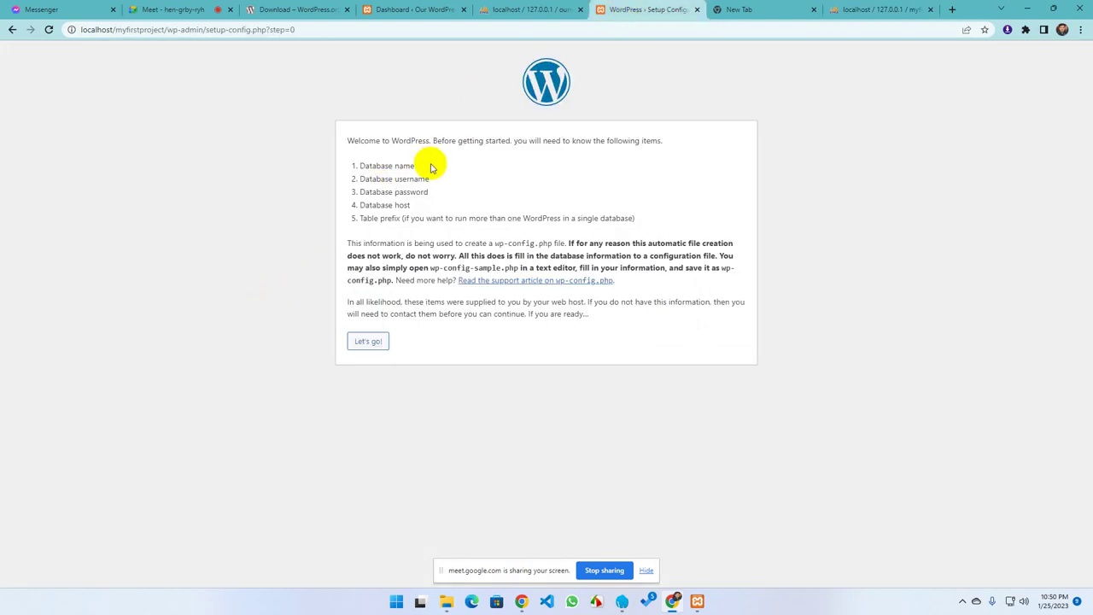
drag(427, 164, 361, 163)
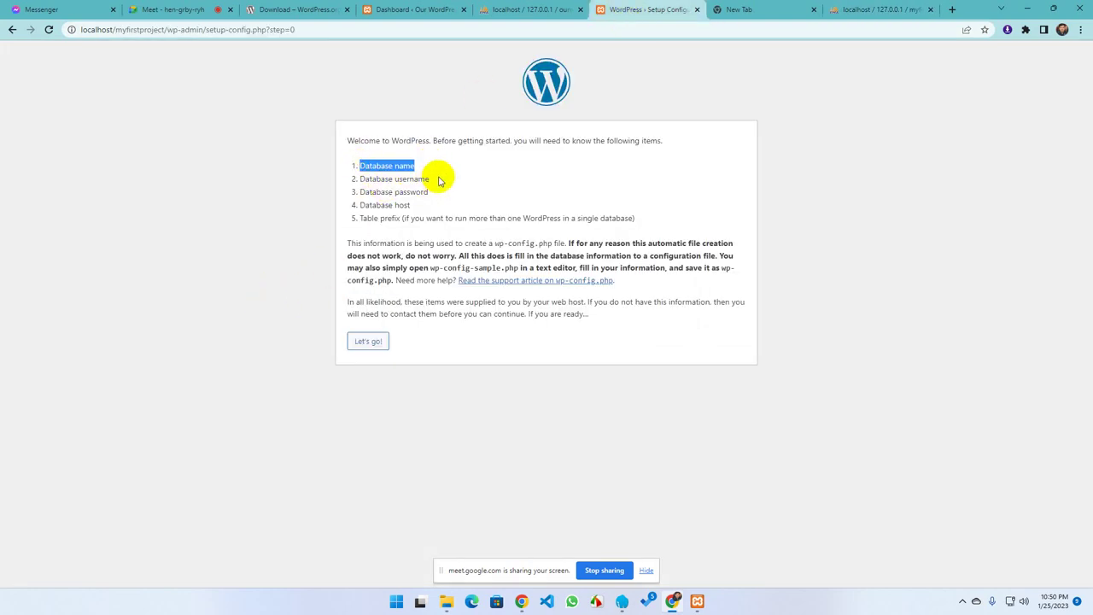
drag(430, 178, 362, 179)
click(204, 300)
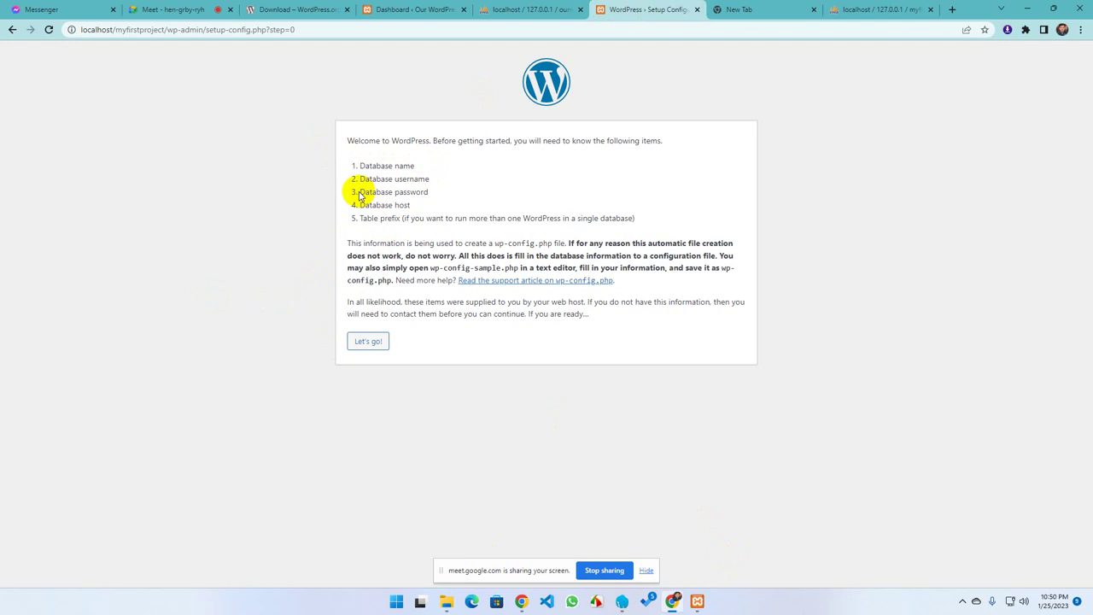
drag(451, 195, 358, 195)
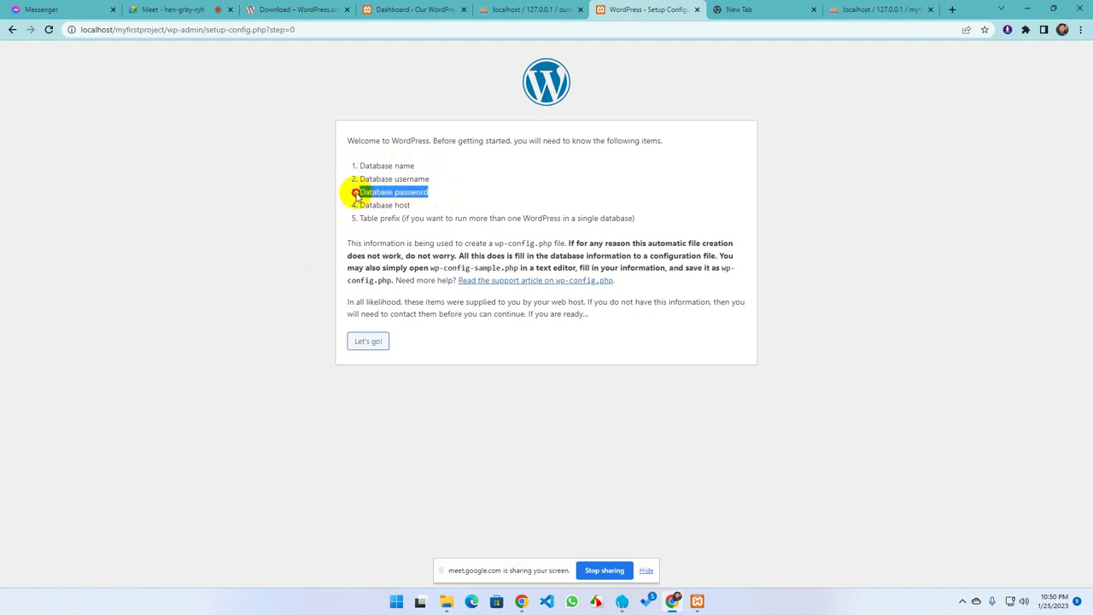
click(177, 226)
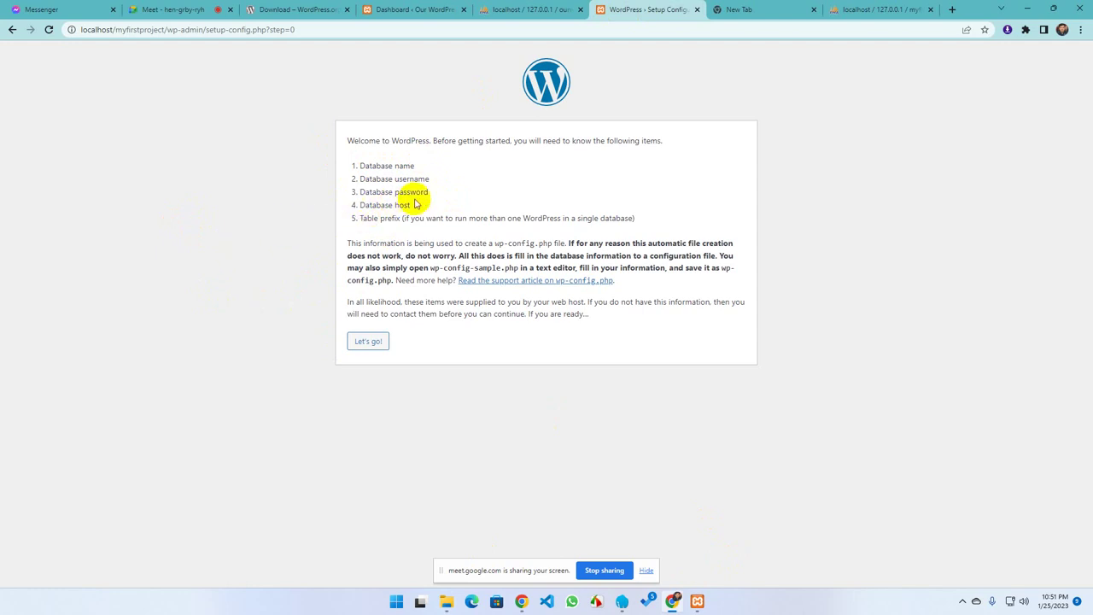
drag(419, 205, 339, 205)
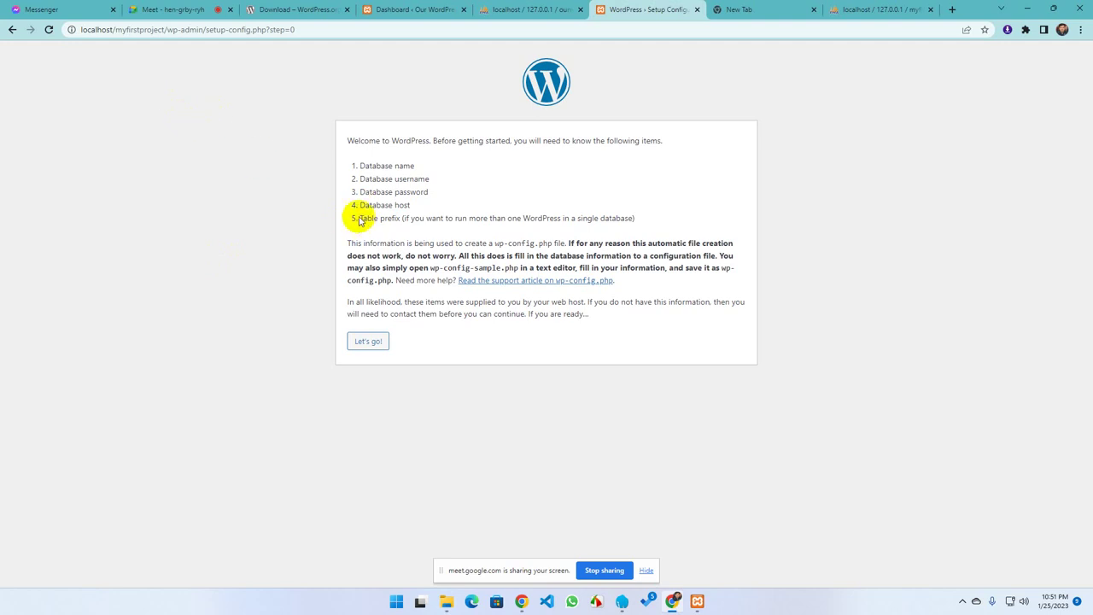
drag(359, 220, 681, 220)
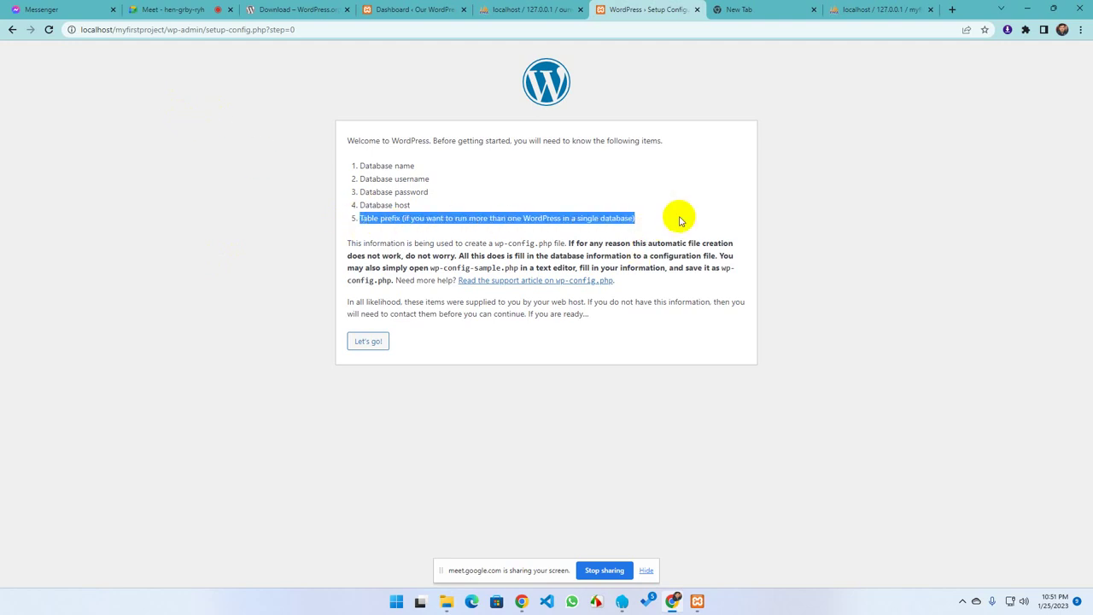
click(681, 220)
Open the database connection form and check the myfirstdb database in phpMyAdmin
click(368, 344)
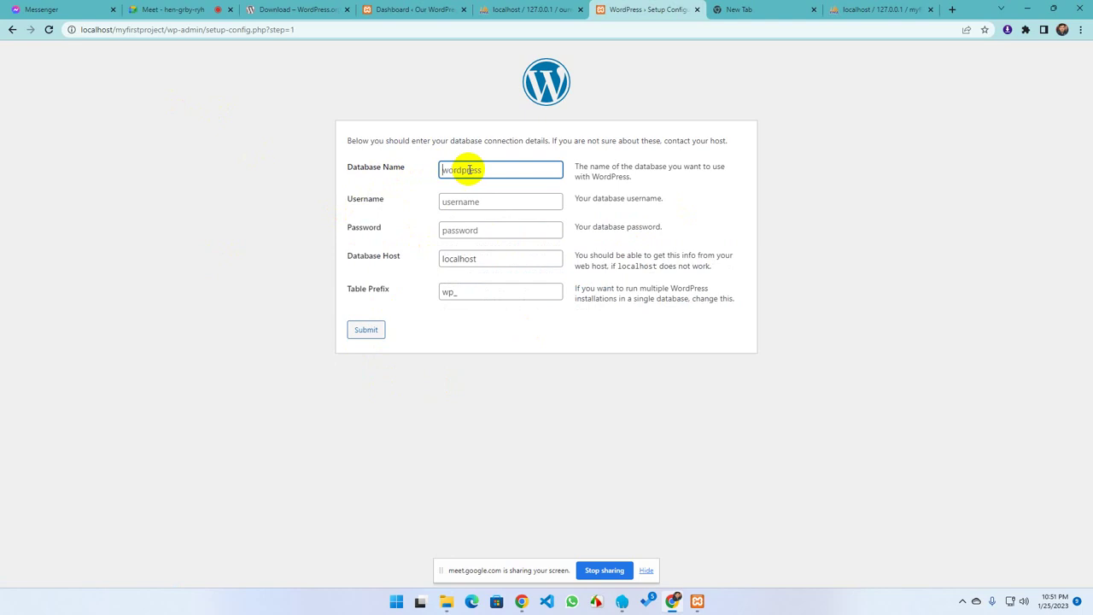
click(862, 10)
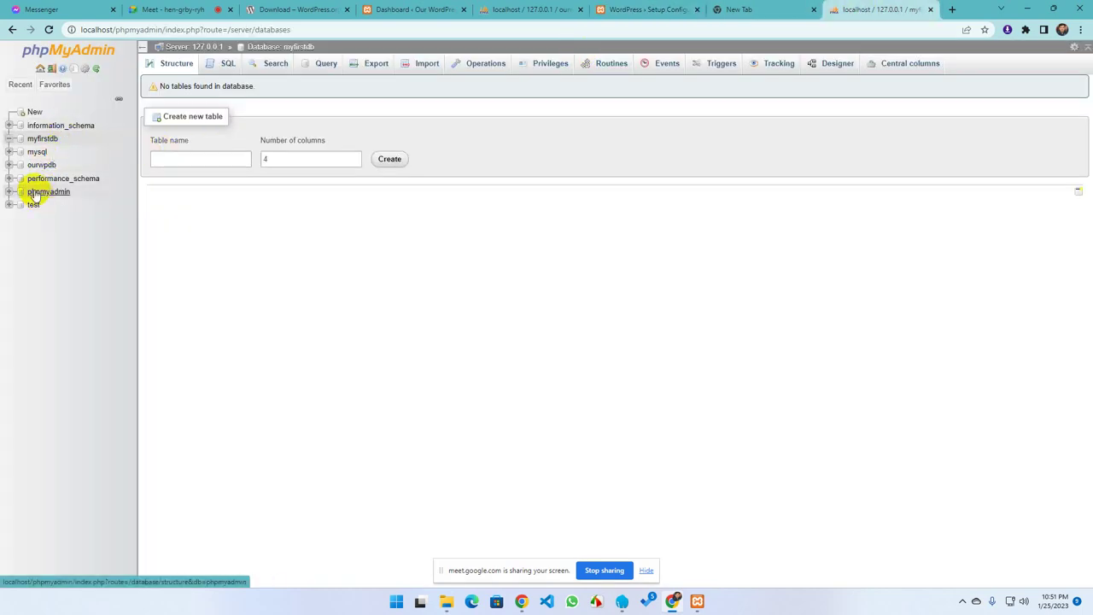
click(42, 140)
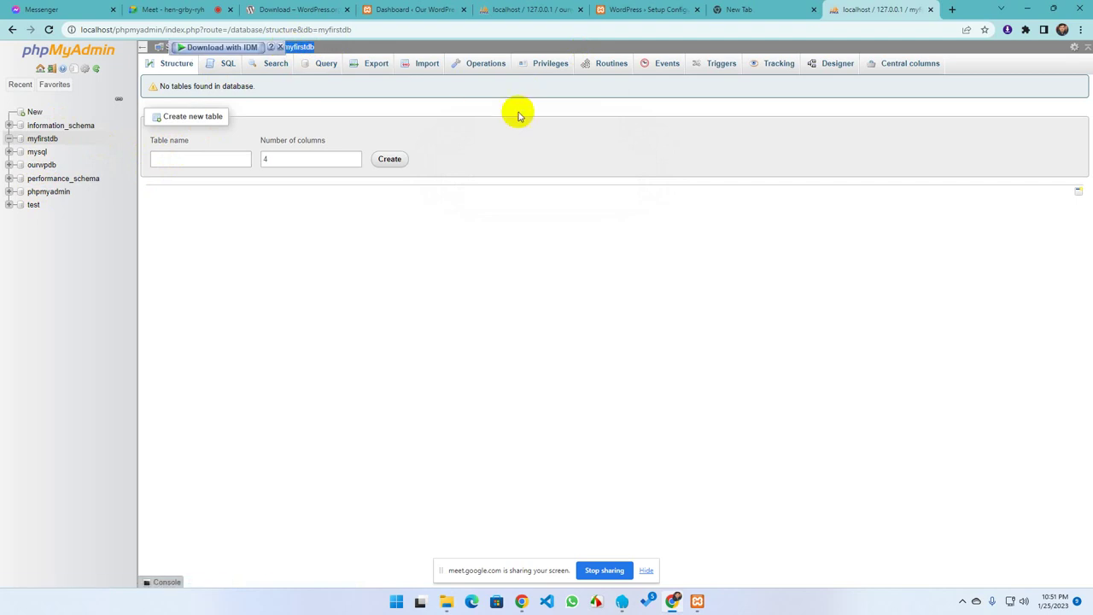
click(697, 603)
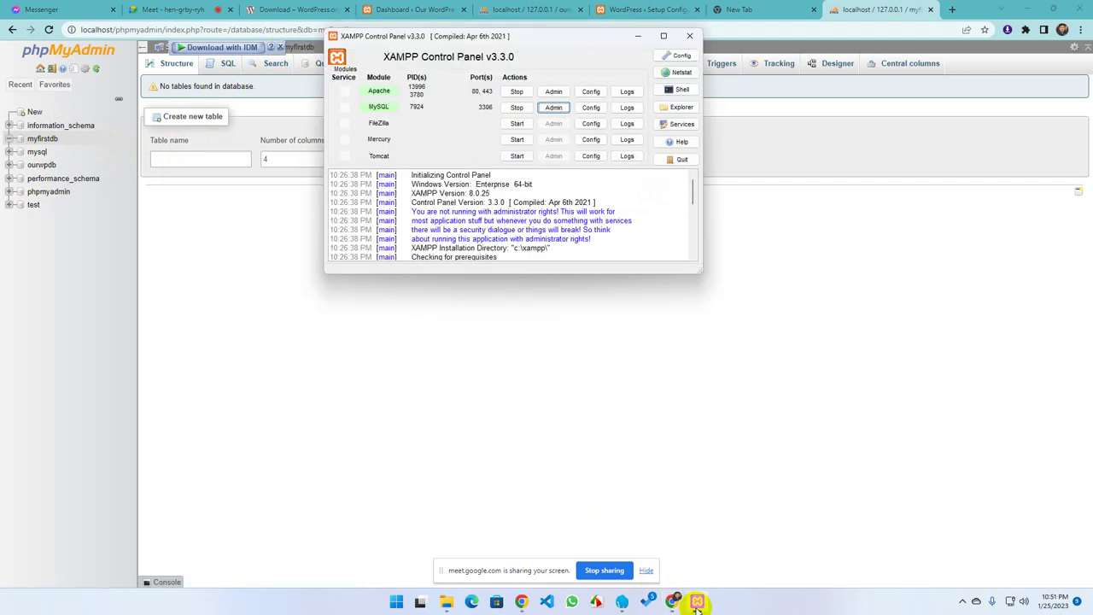
click(694, 601)
click(608, 10)
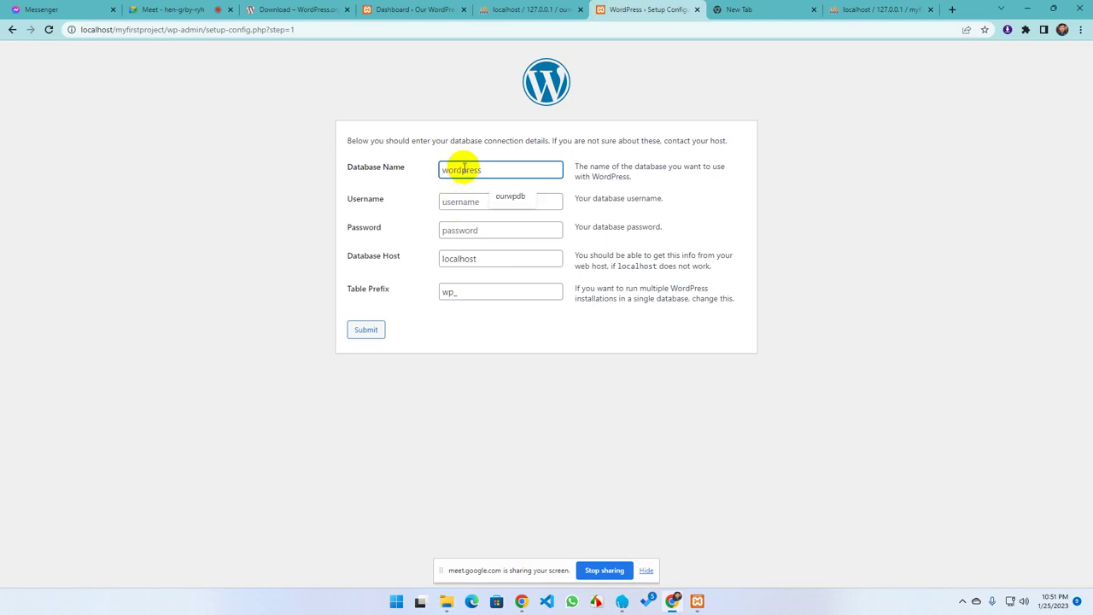
Submit database name myfirstdb, username root and host localhost
text(myfirstdb)
click(457, 202)
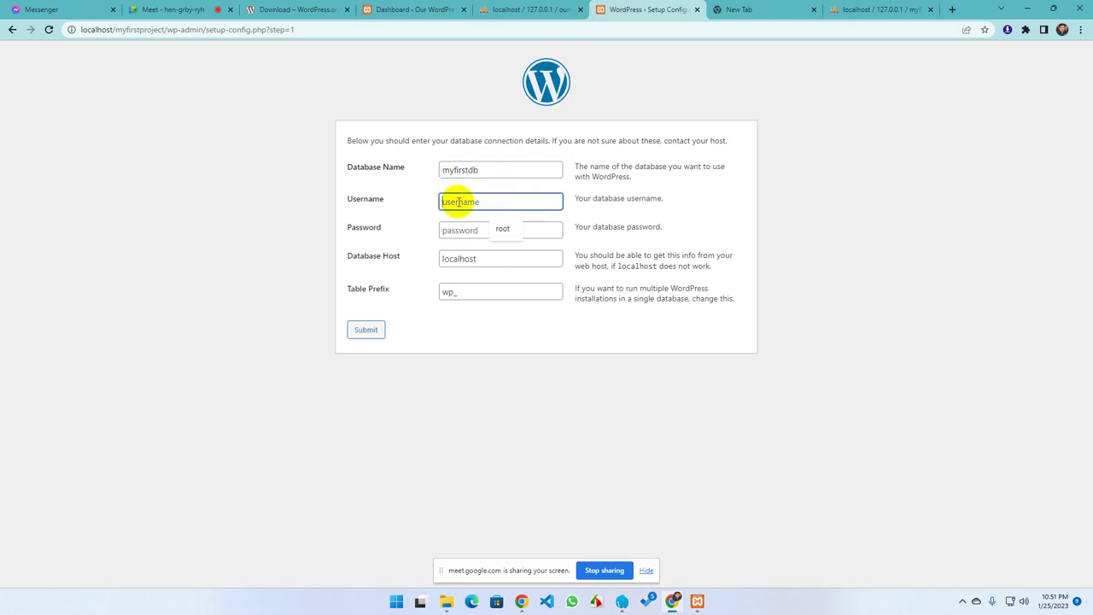
click(500, 228)
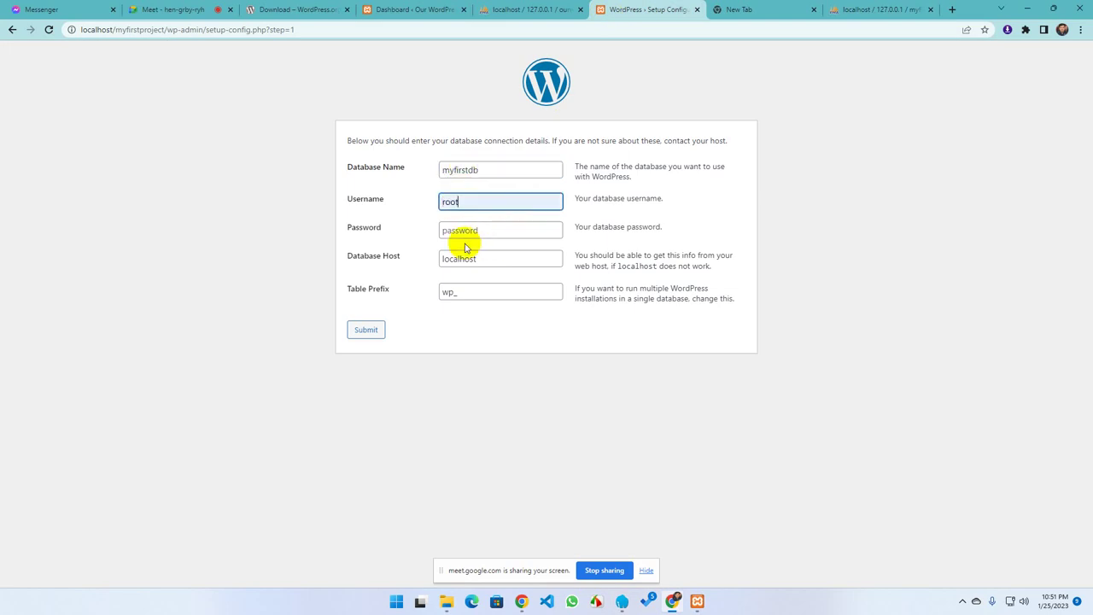
click(488, 259)
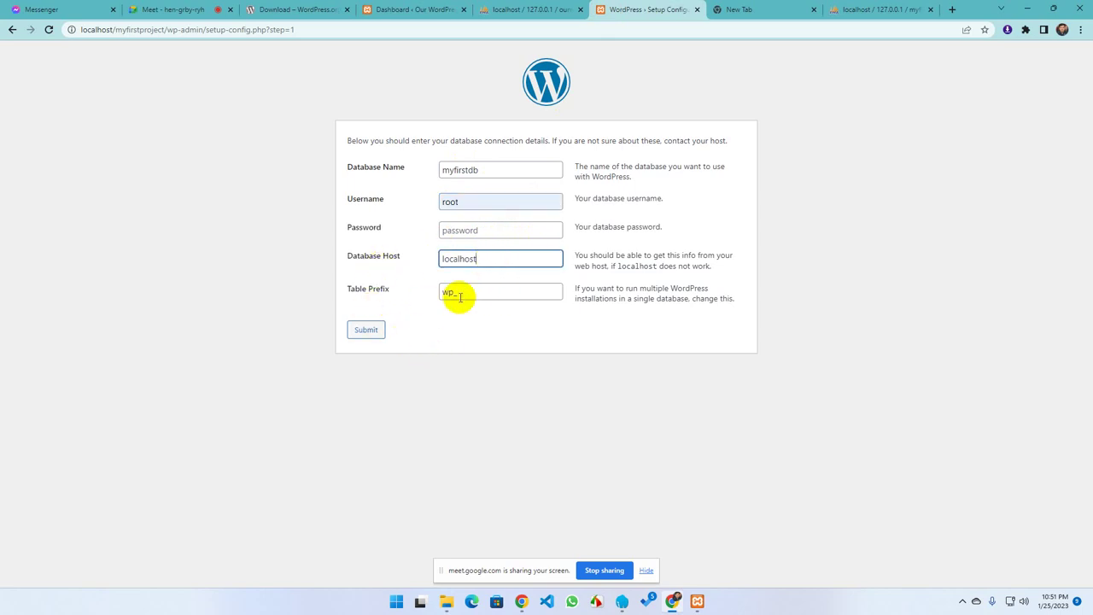
click(360, 330)
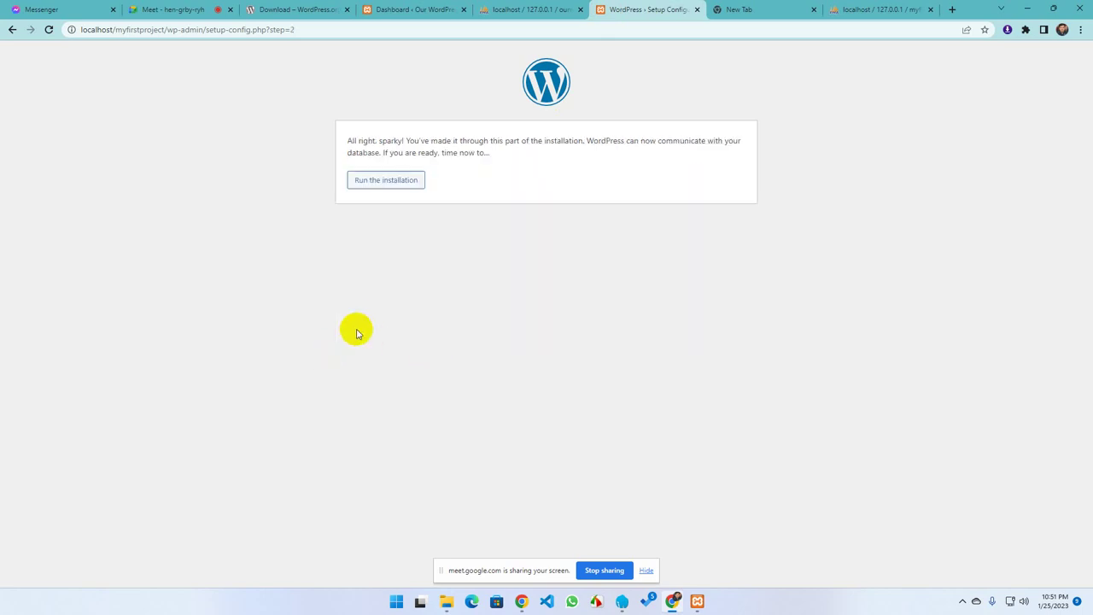
Run the installation and set the site title to Our First WordPress Website
click(378, 186)
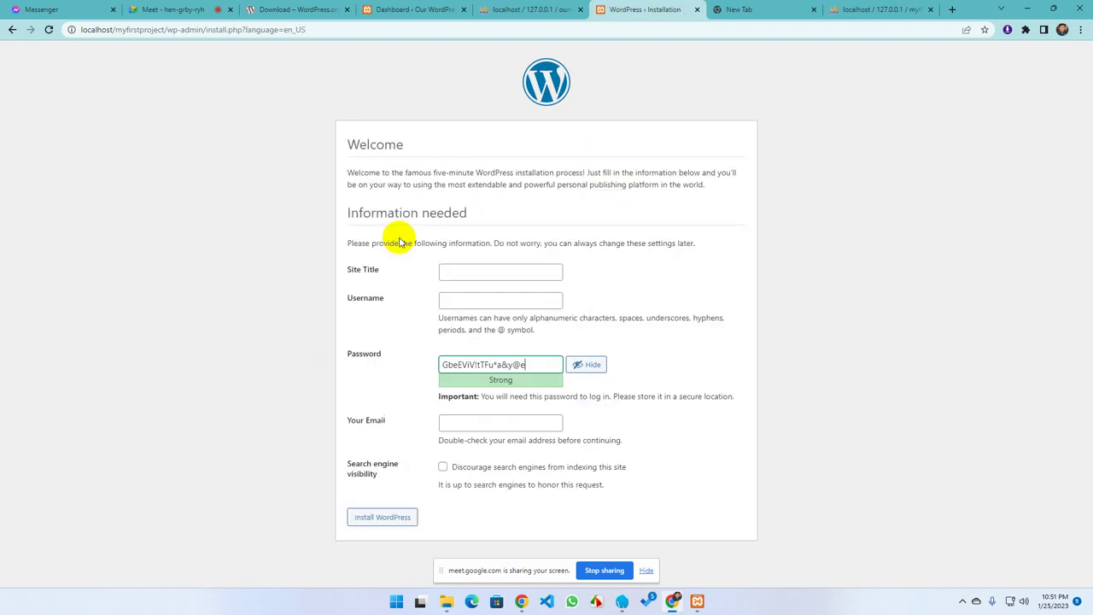
click(469, 271)
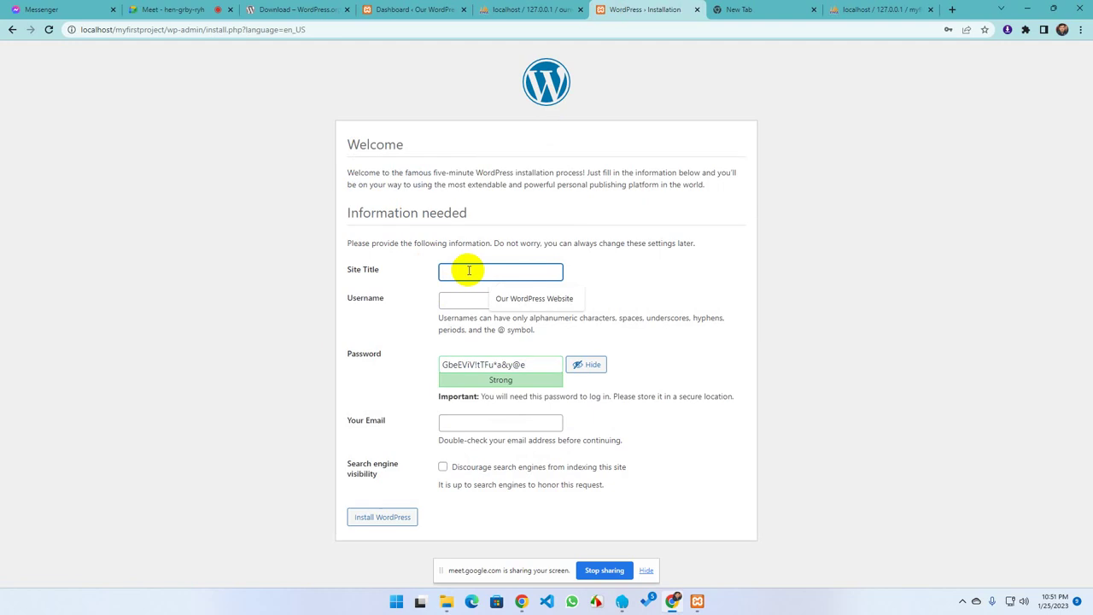
click(512, 298)
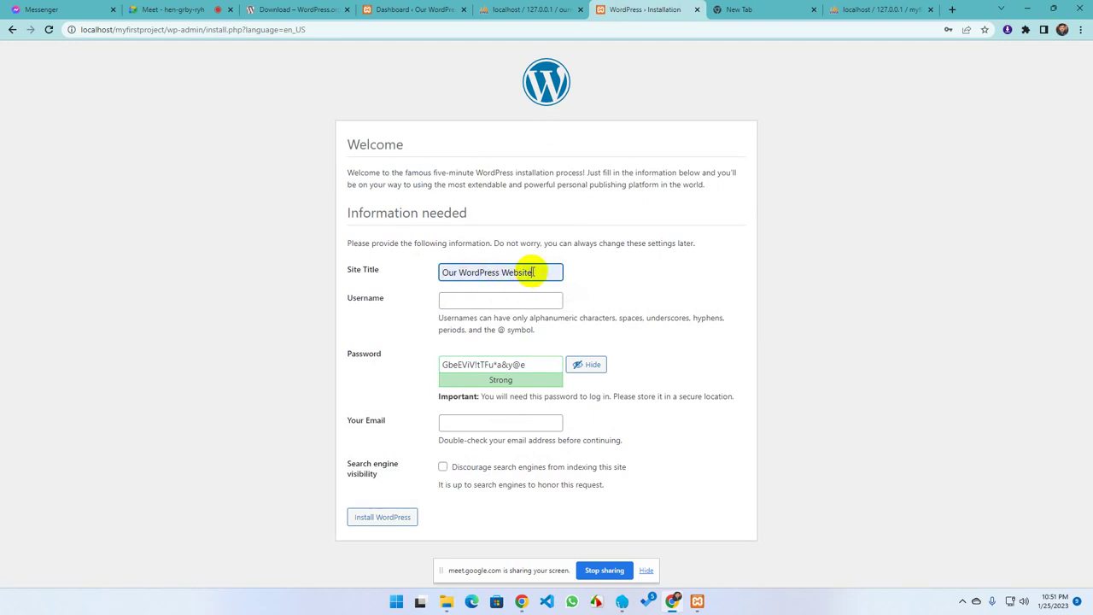
click(456, 272)
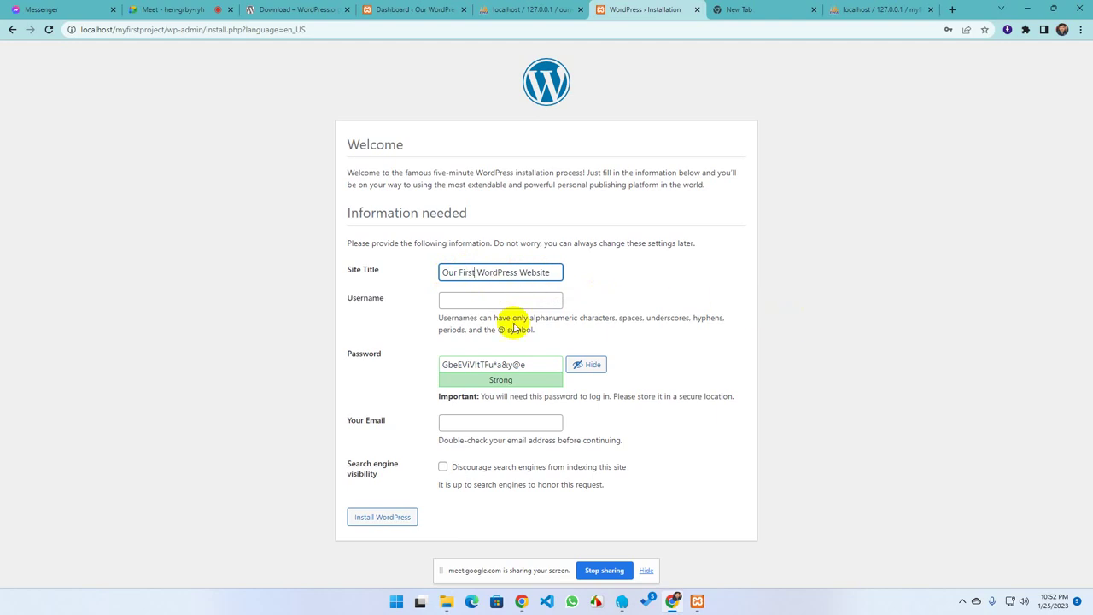
Enter the admin username, a confirmed weak password and the email address, then install WordPress
click(468, 301)
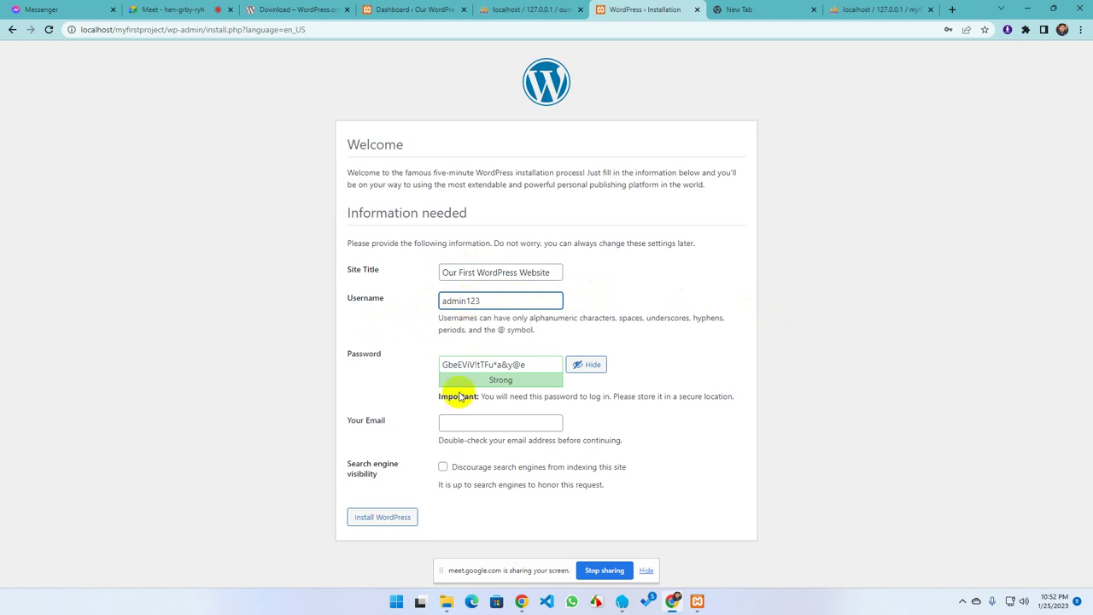
drag(545, 363, 416, 377)
text(admin123)
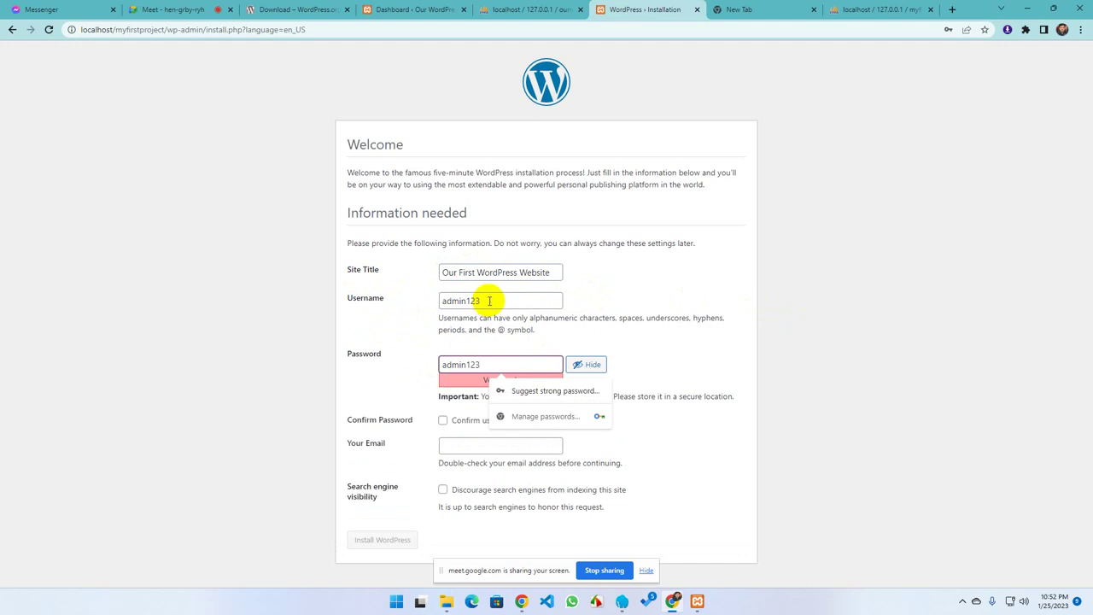
click(490, 300)
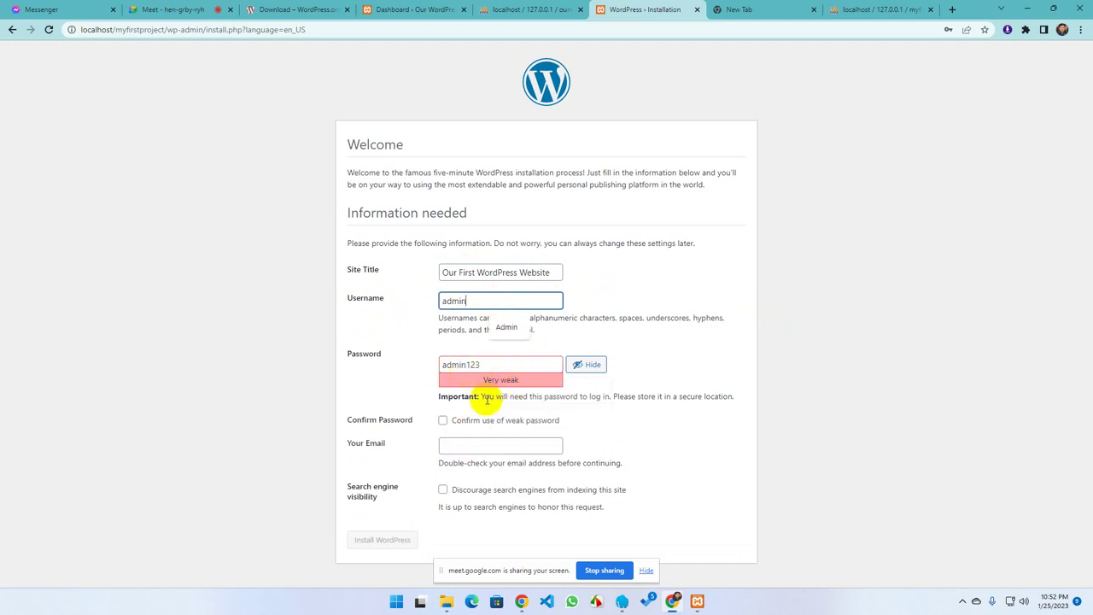
click(459, 421)
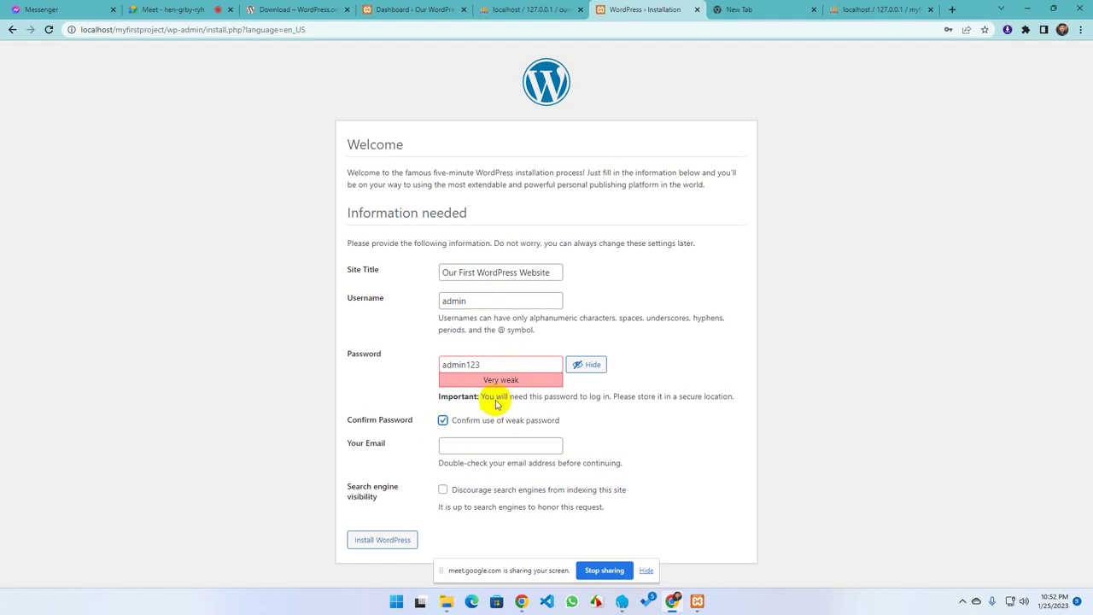
drag(495, 365, 419, 373)
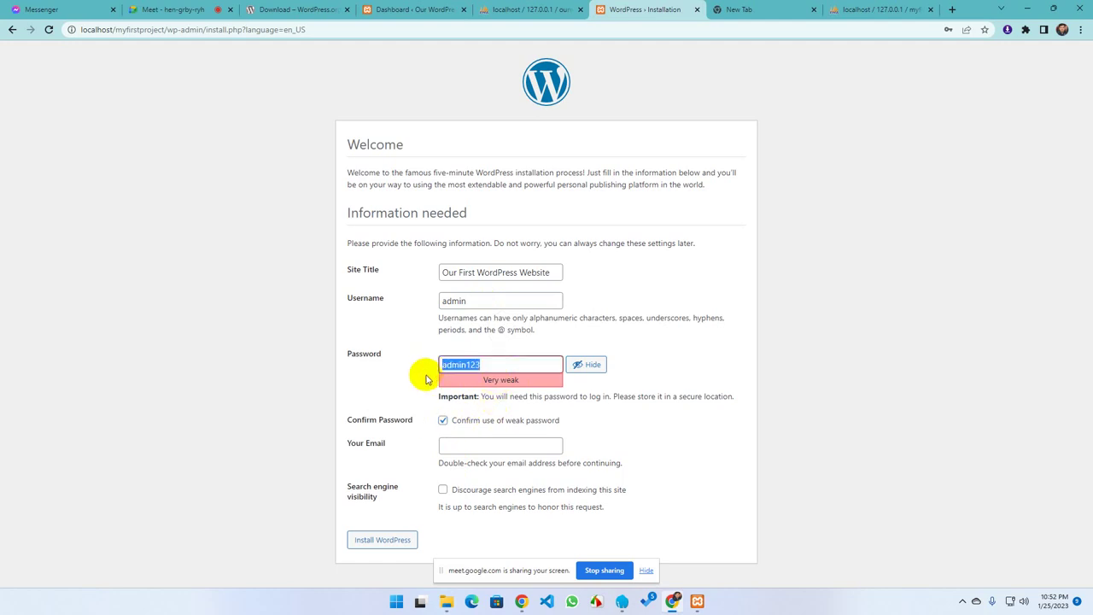
click(390, 390)
click(456, 447)
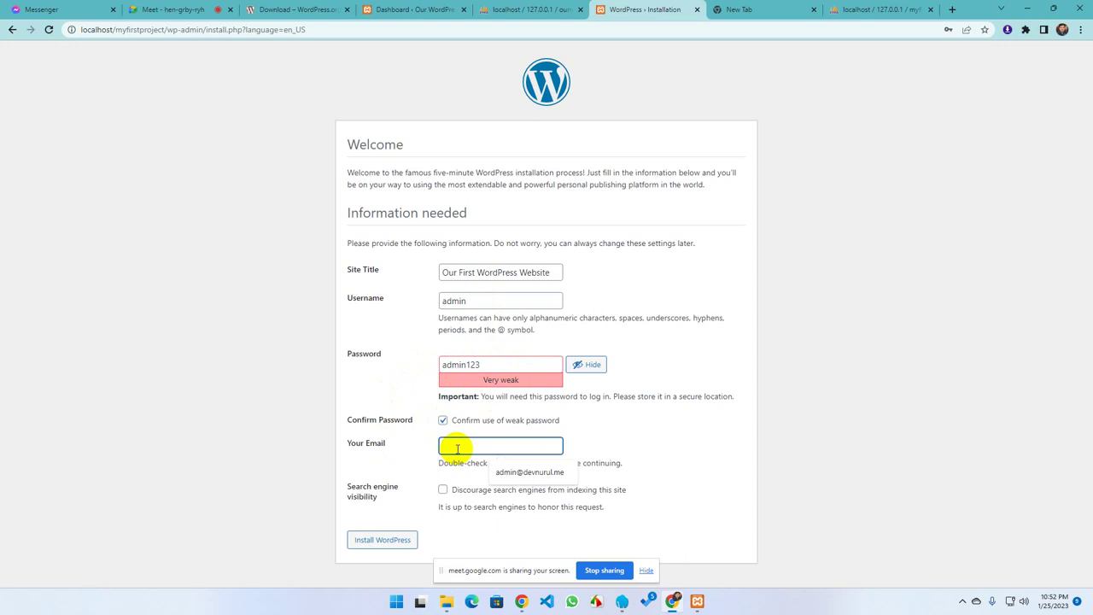
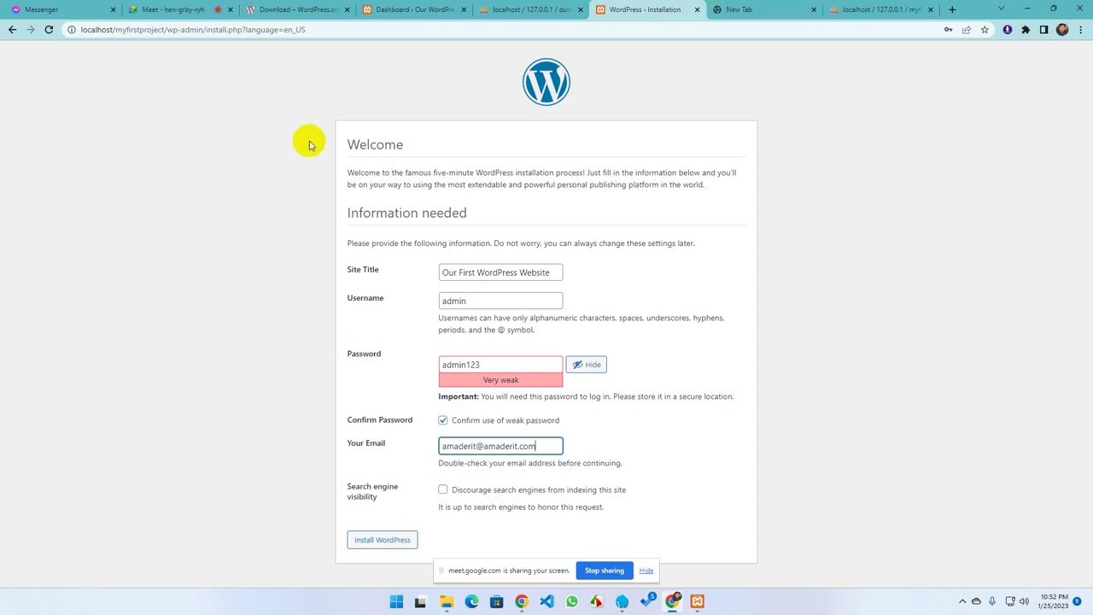
click(384, 539)
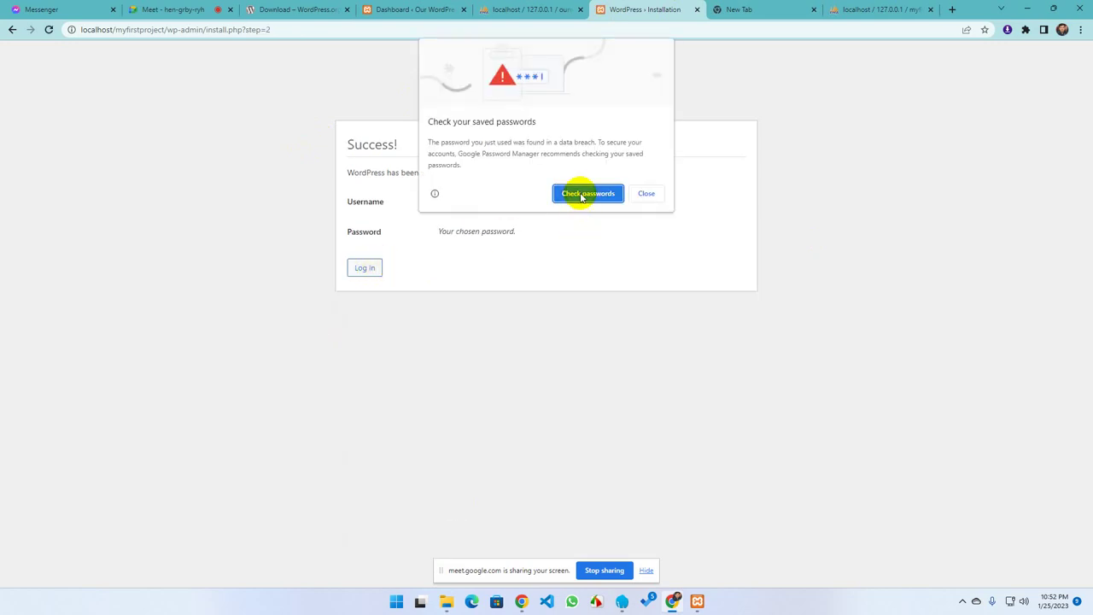
Log in to the new site as admin with Remember Me ticked
click(579, 195)
click(767, 18)
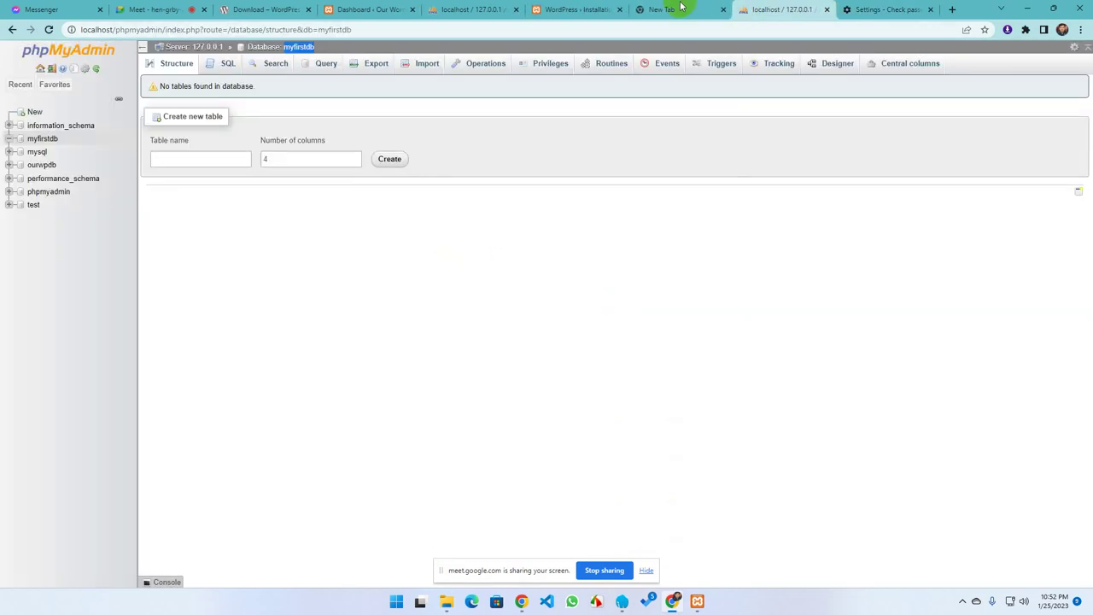
click(580, 9)
click(363, 268)
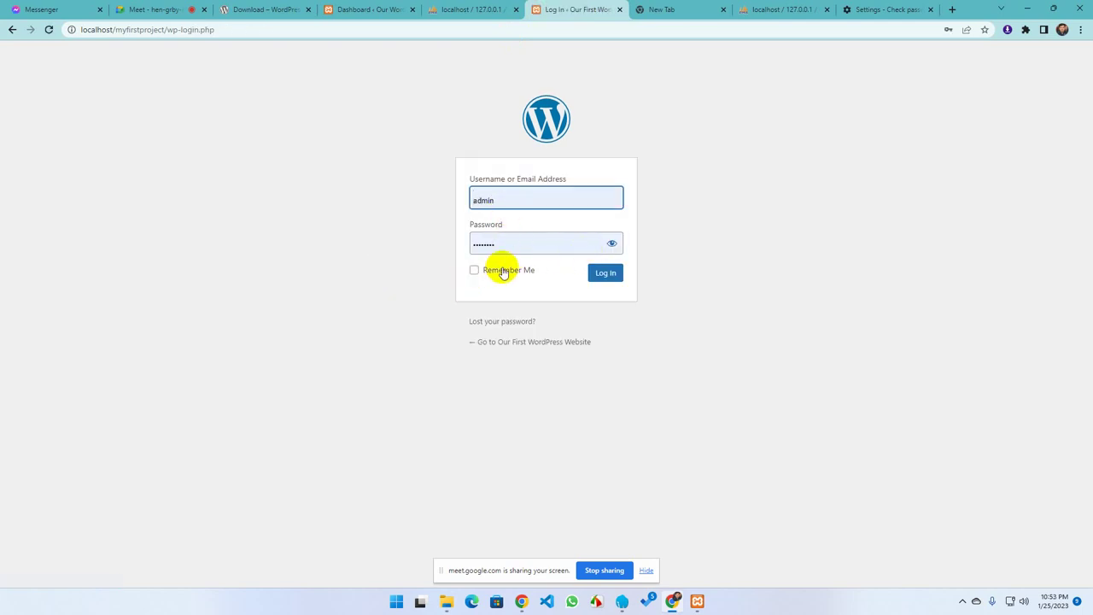
click(500, 271)
click(605, 272)
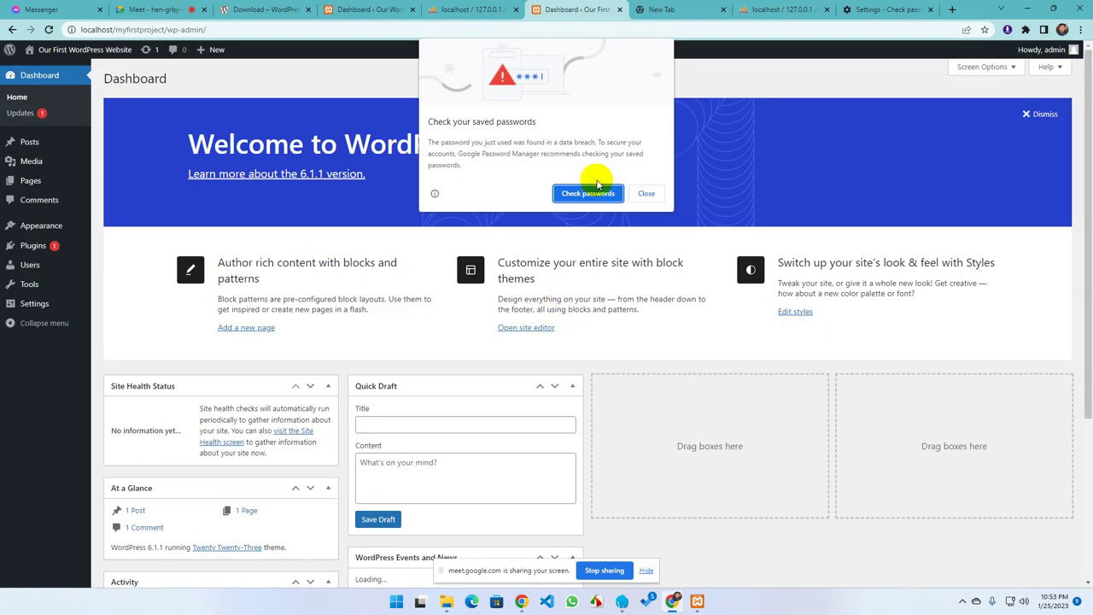
Close Chrome's breached-password warning and dismiss the Welcome to WordPress panel
click(644, 191)
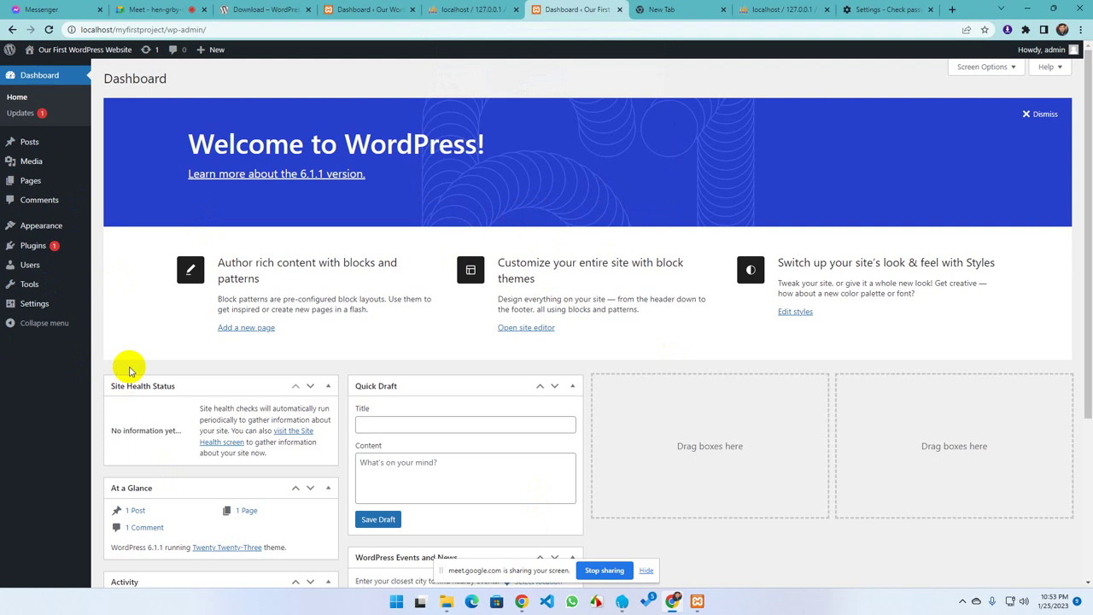
click(1045, 113)
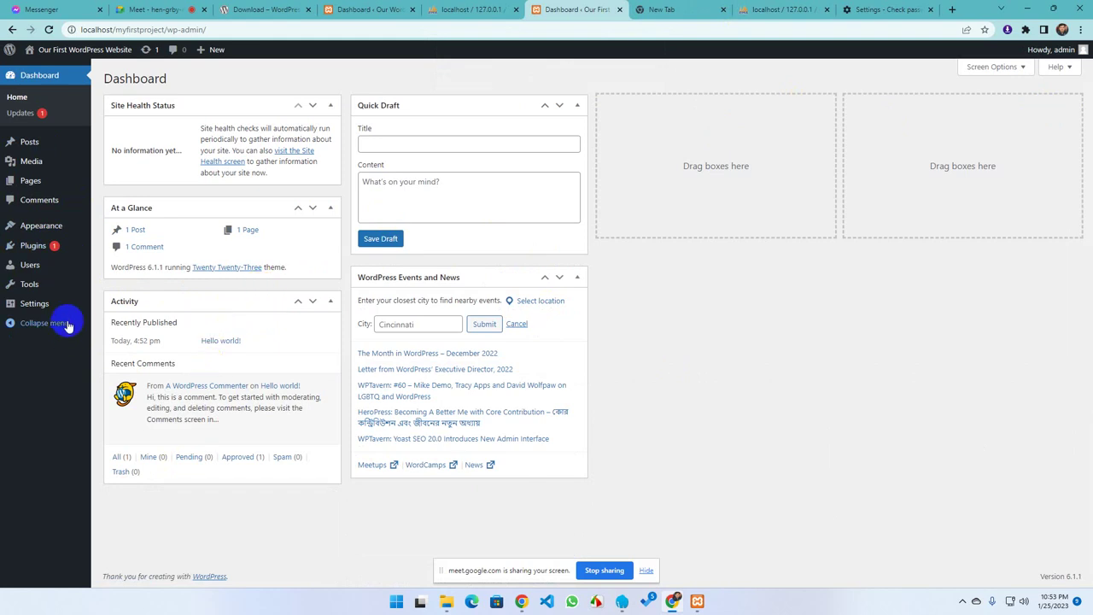
mouse_move(38, 253)
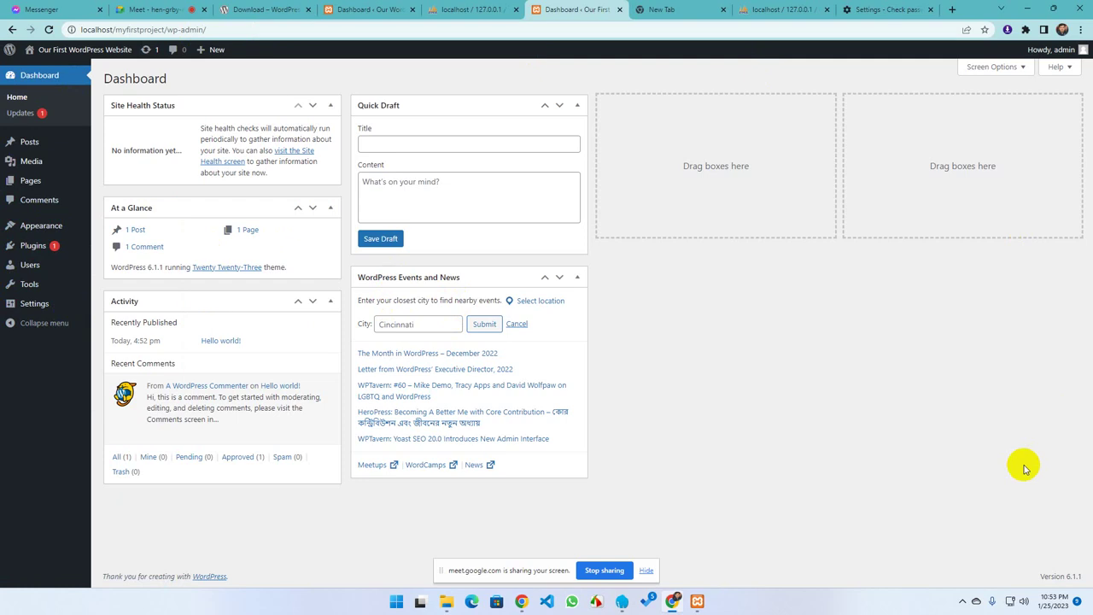
Minimize Chrome, close the myfirstproject and All Downloads folder windows, and send Laragon to the tray
click(1027, 9)
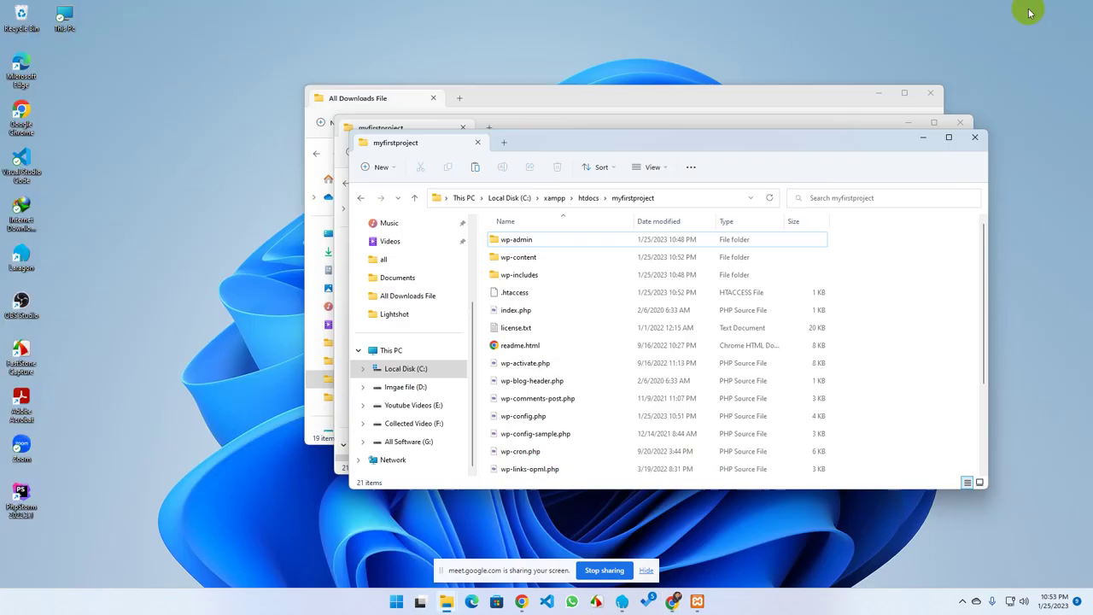
click(974, 137)
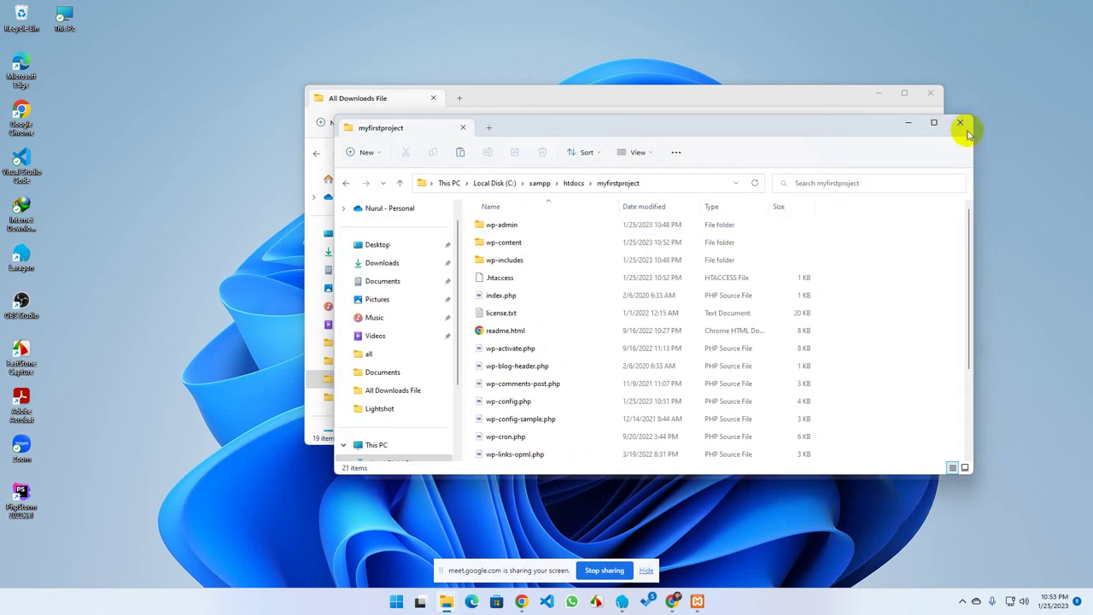
click(930, 96)
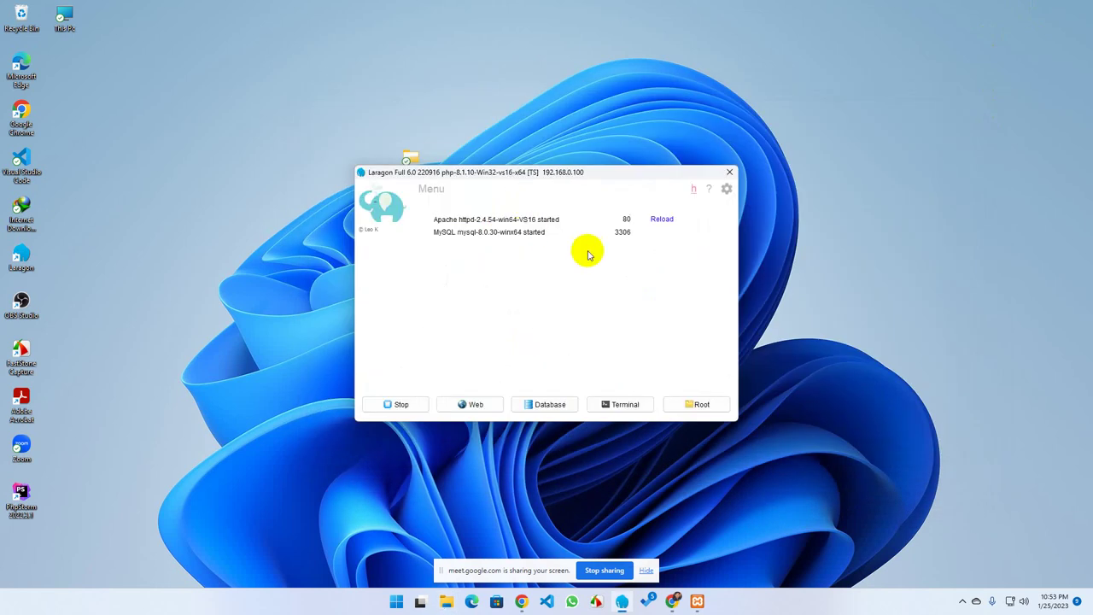
click(720, 167)
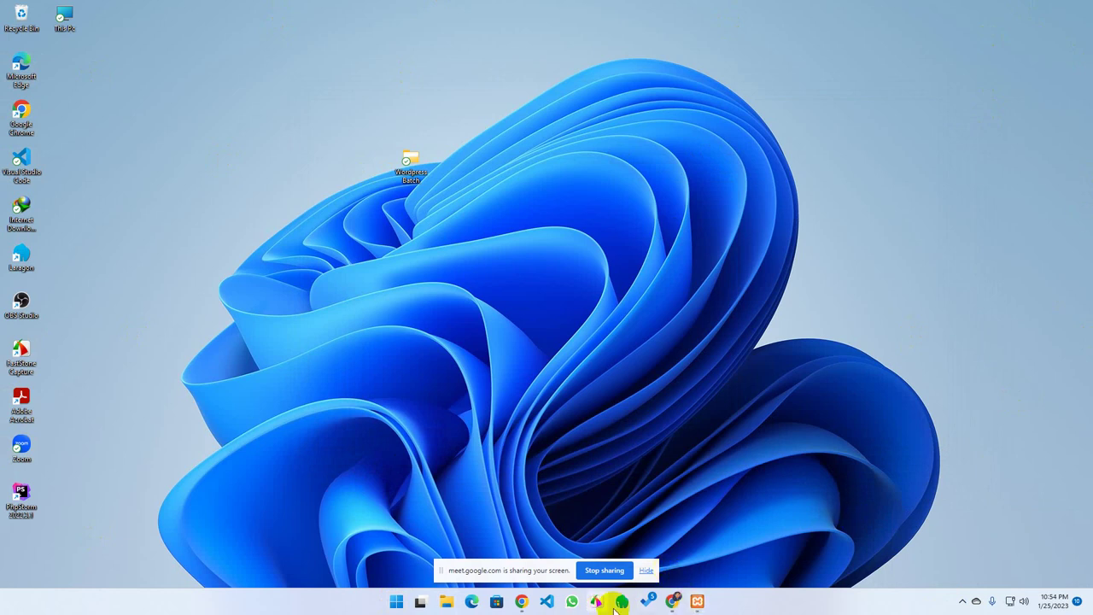
Bulk-delete both installed plugins, Akismet Anti-Spam and Hello Dolly, from the Plugins page
click(672, 601)
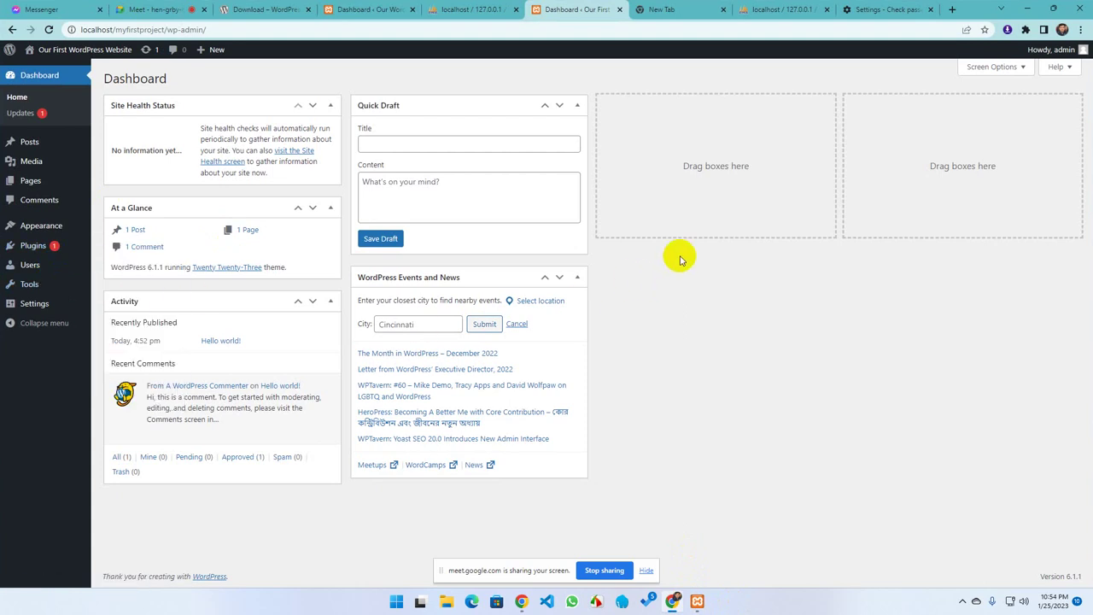
click(25, 245)
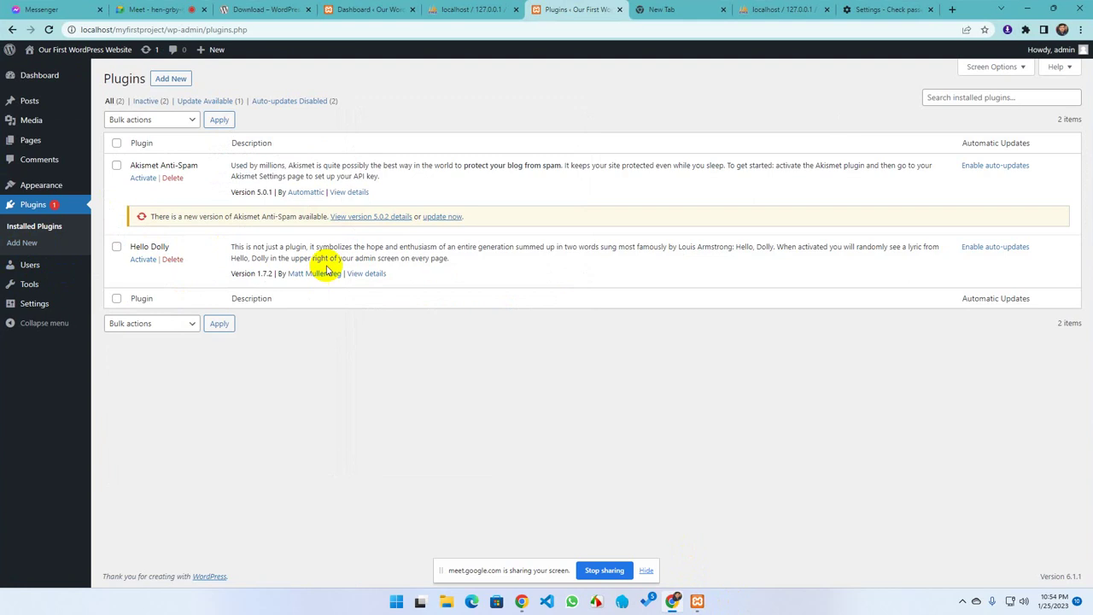
click(116, 143)
click(148, 121)
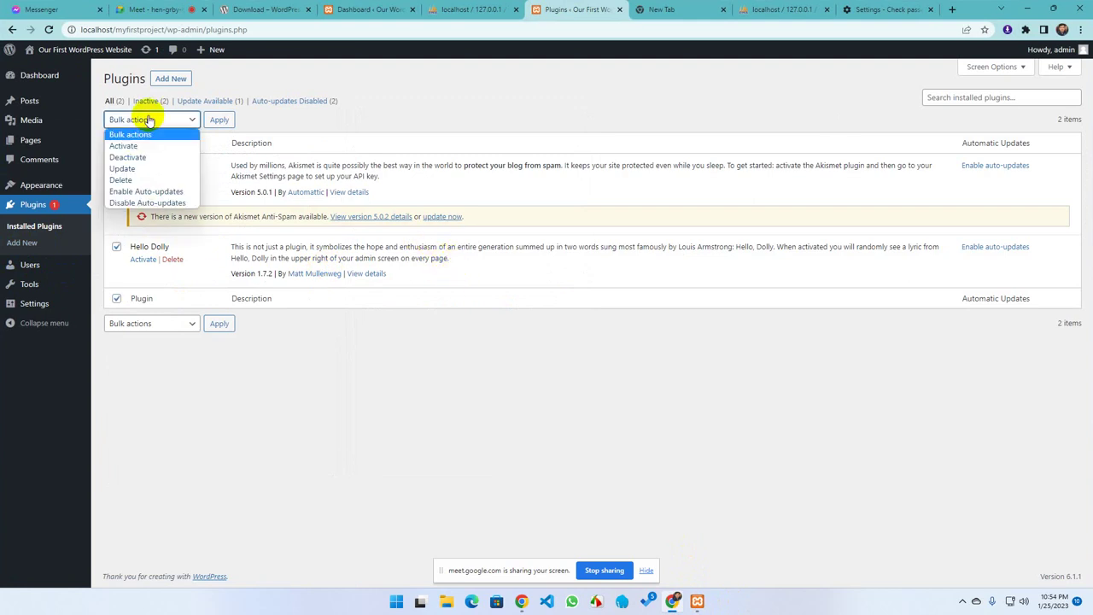
click(130, 179)
click(217, 124)
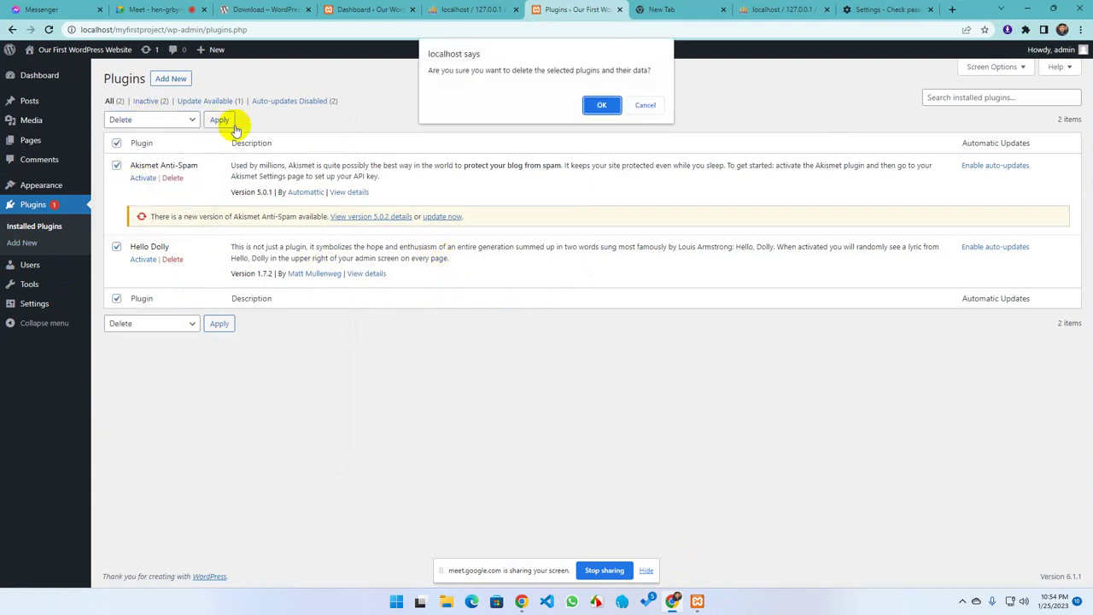
click(595, 104)
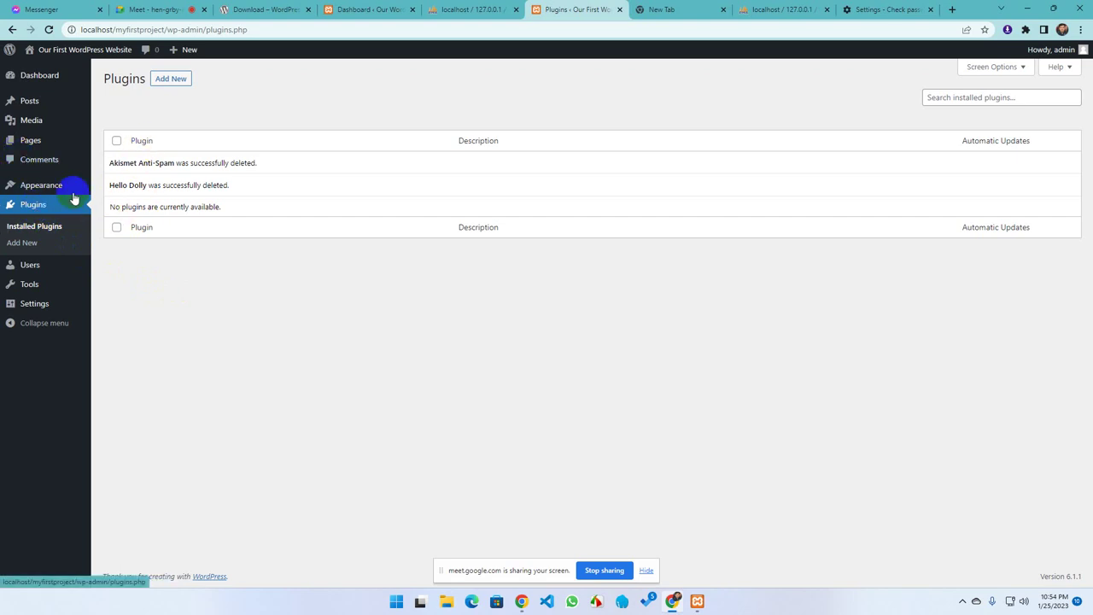
Go from Appearance > Themes to the Add New Theme page
click(38, 184)
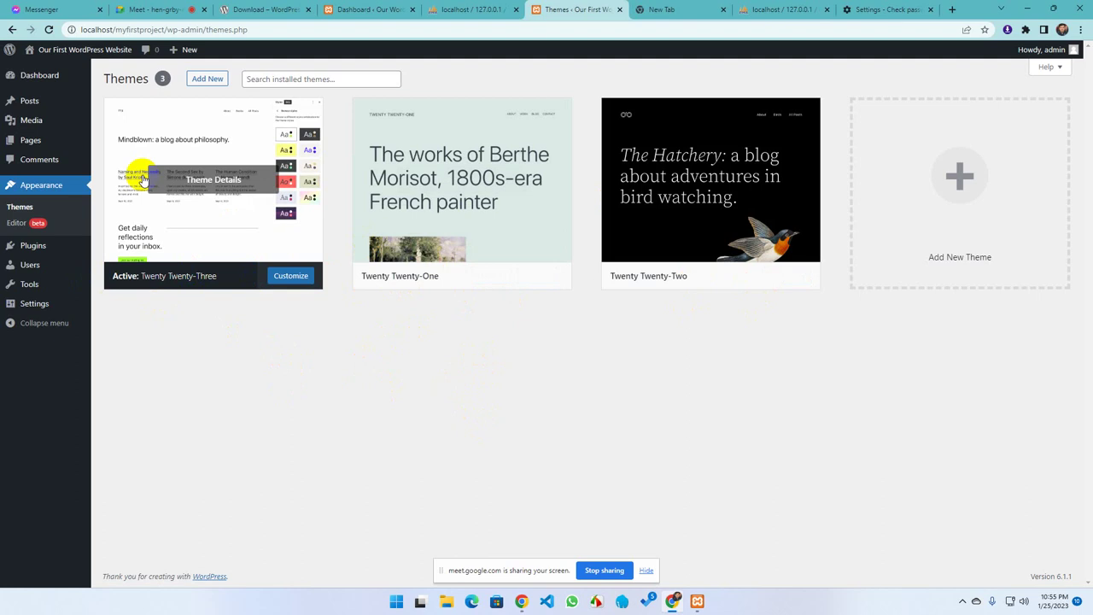
click(961, 177)
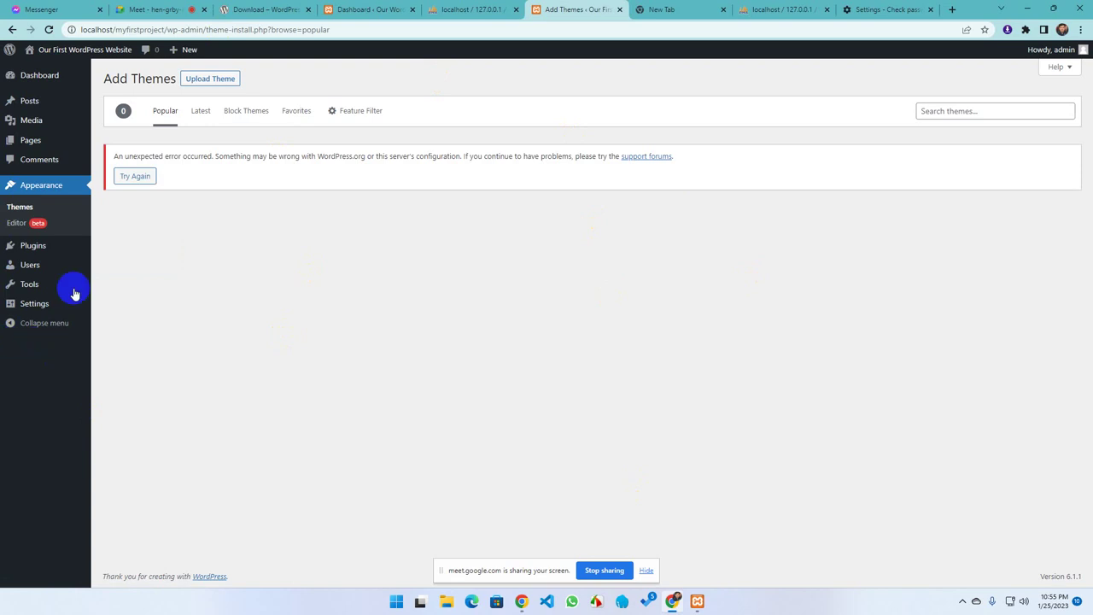
Retry the theme directory twice, then switch via Latest to the Popular themes list
click(136, 176)
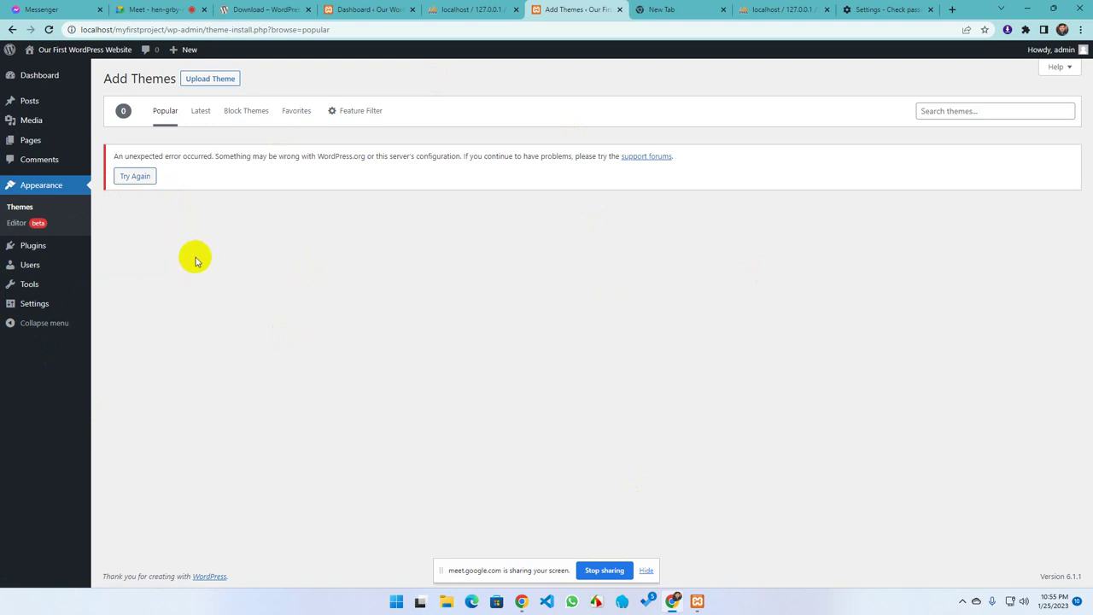
click(134, 176)
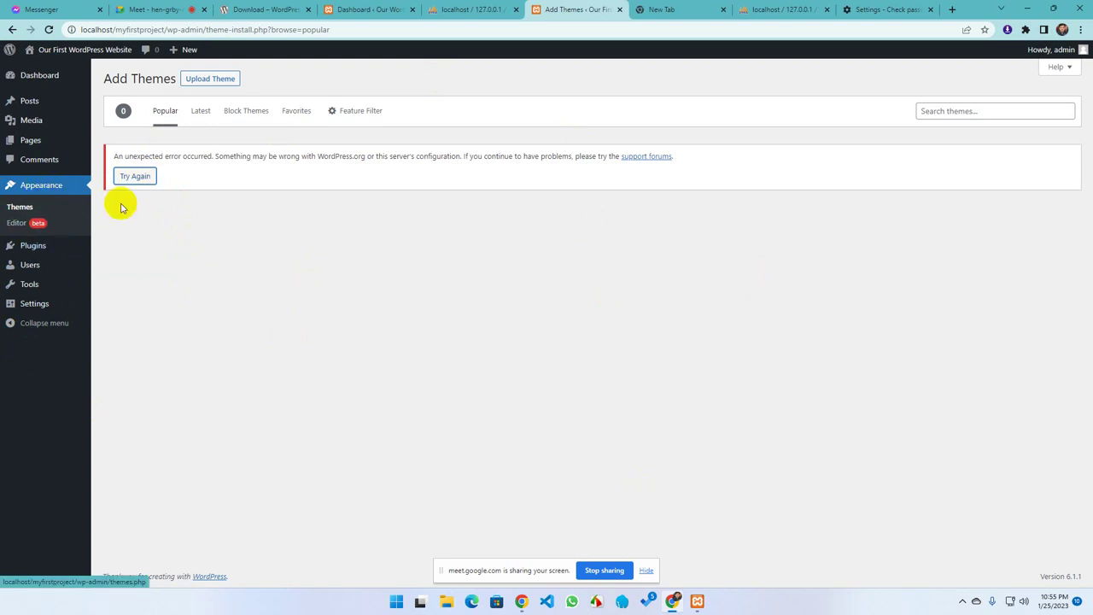
click(201, 114)
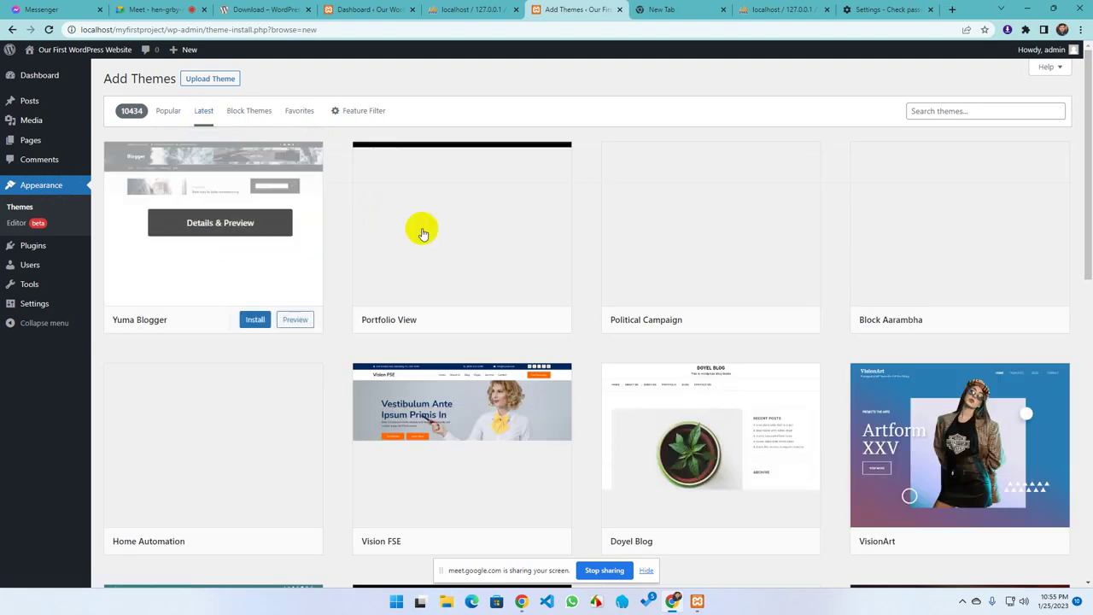
click(167, 110)
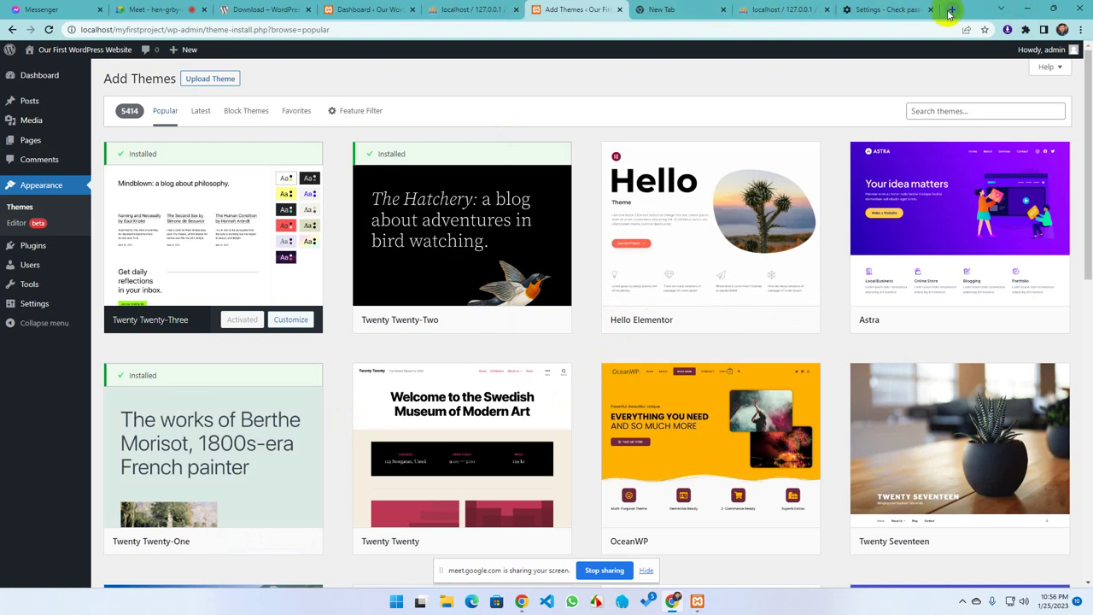
Cycle through the Meet, password settings and phpMyAdmin tabs, add a blank tab, and return to Add Themes
mouse_move(493, 426)
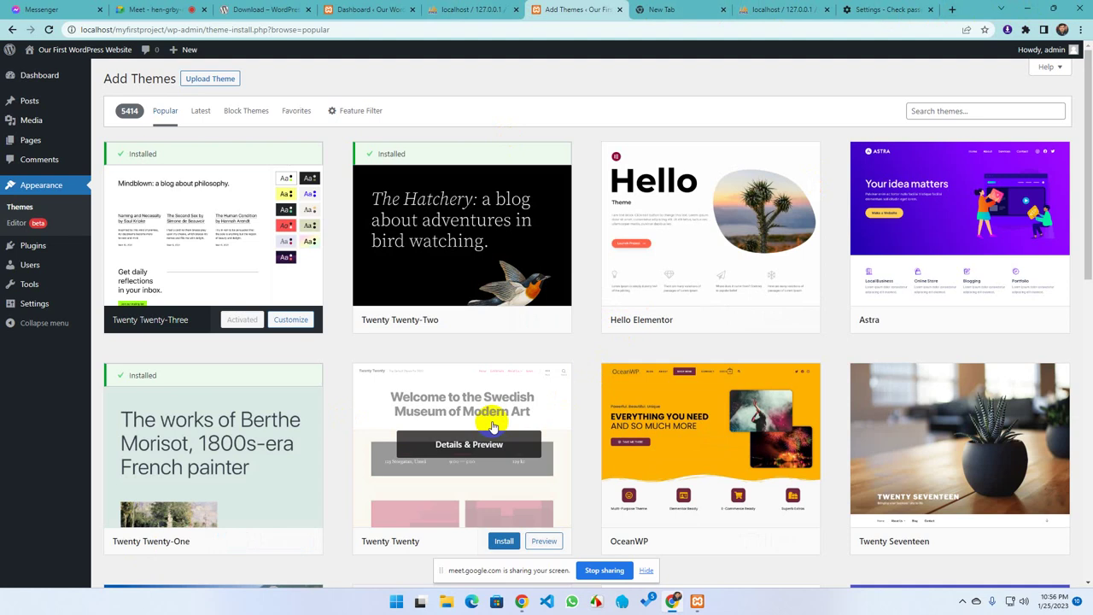
click(166, 9)
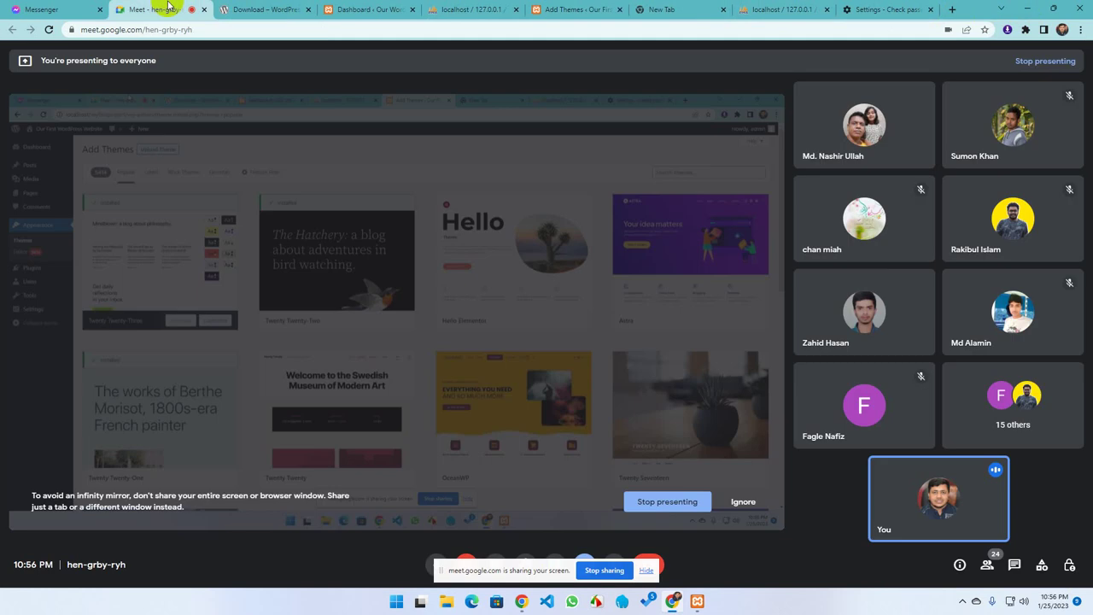
click(892, 10)
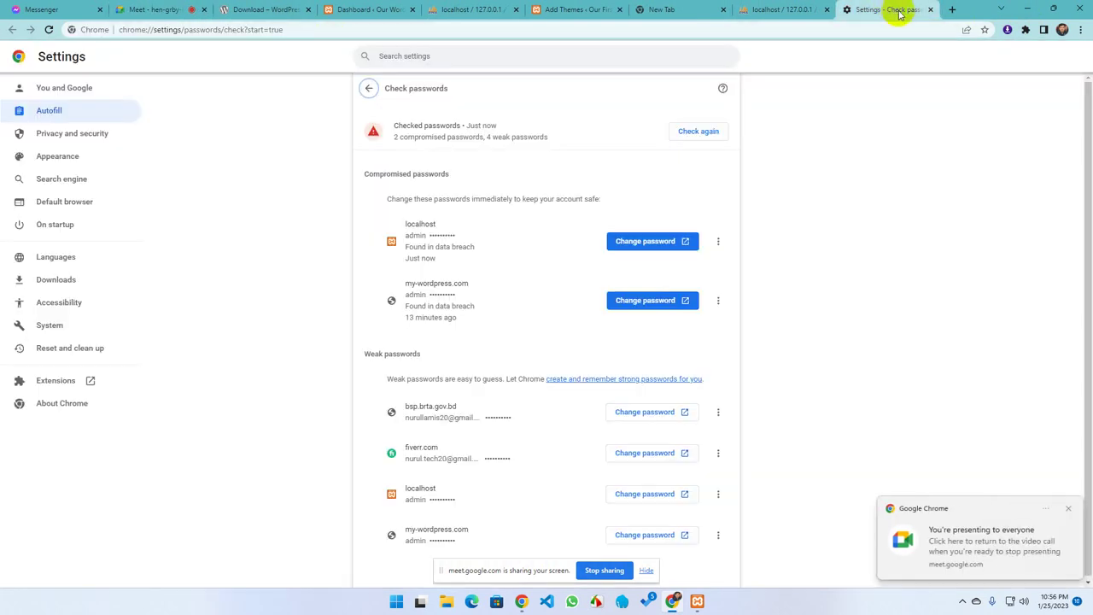
click(954, 10)
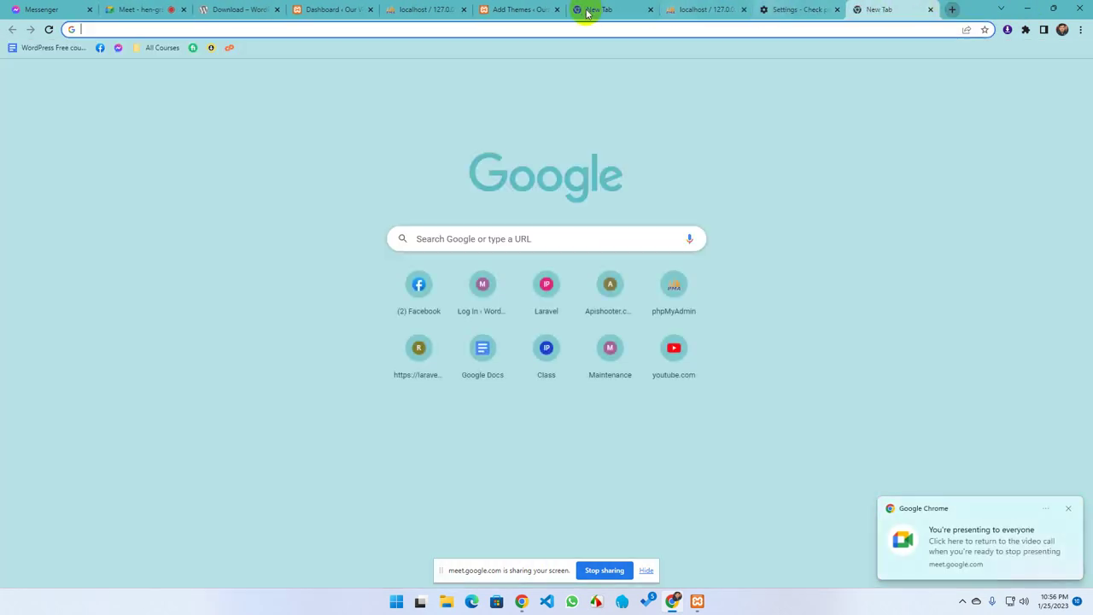
click(519, 9)
click(777, 10)
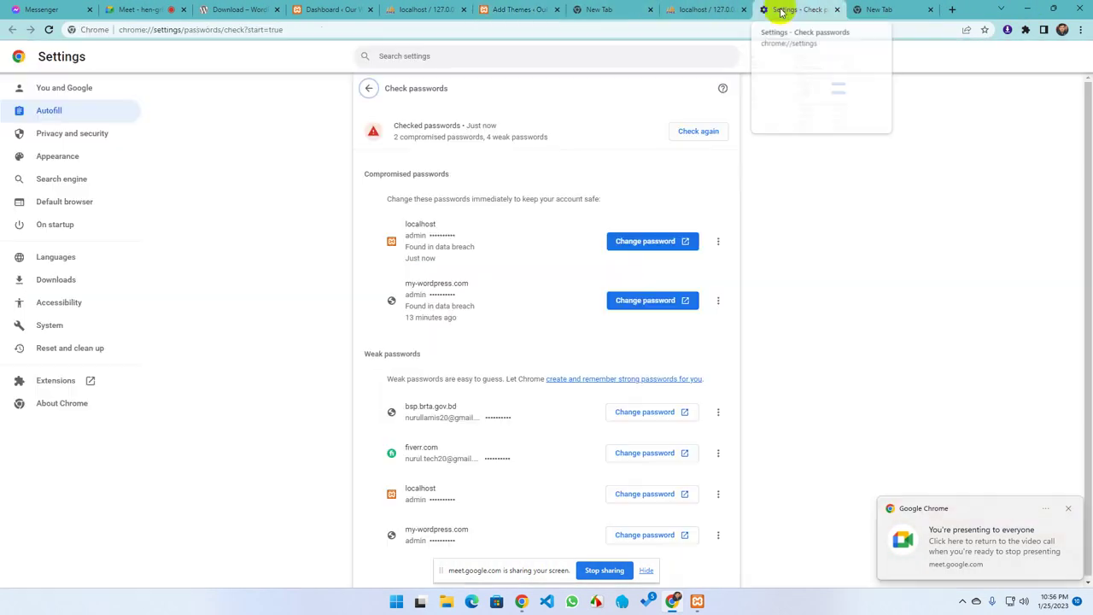
click(702, 11)
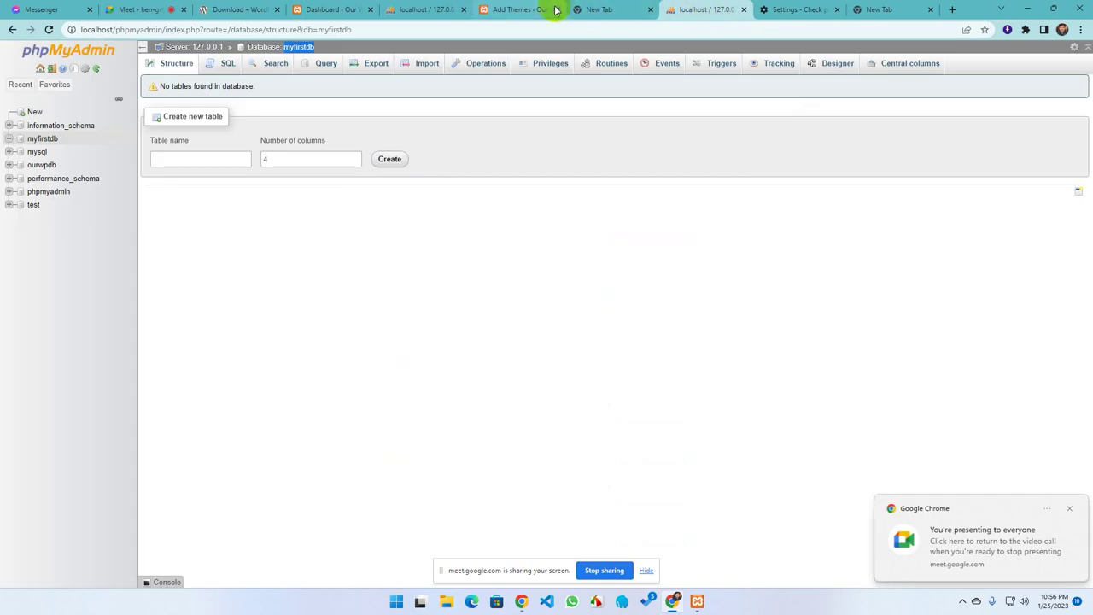
click(521, 9)
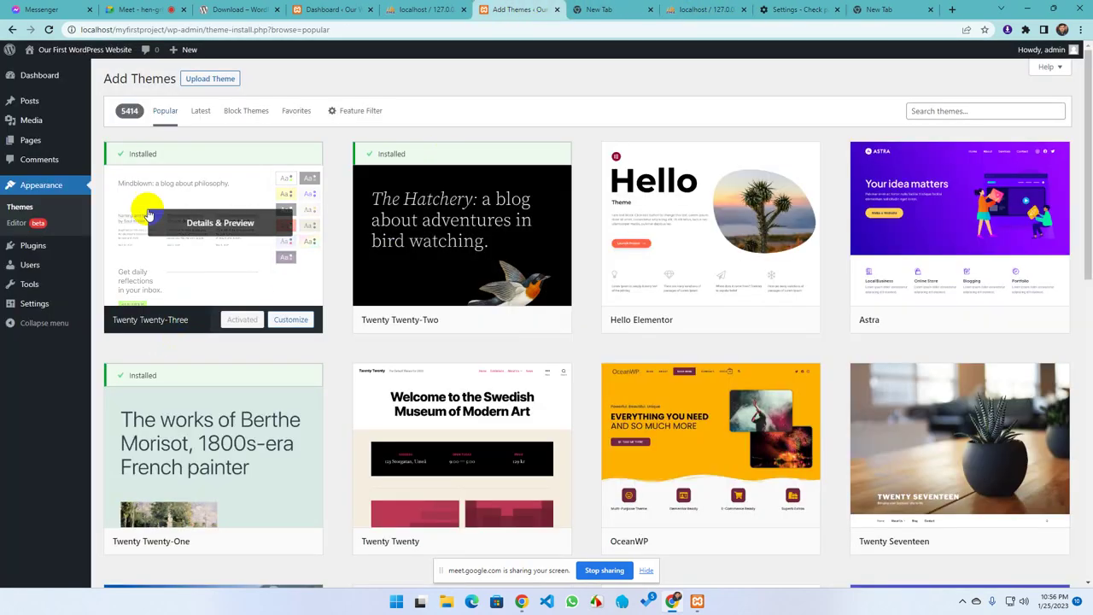
click(30, 191)
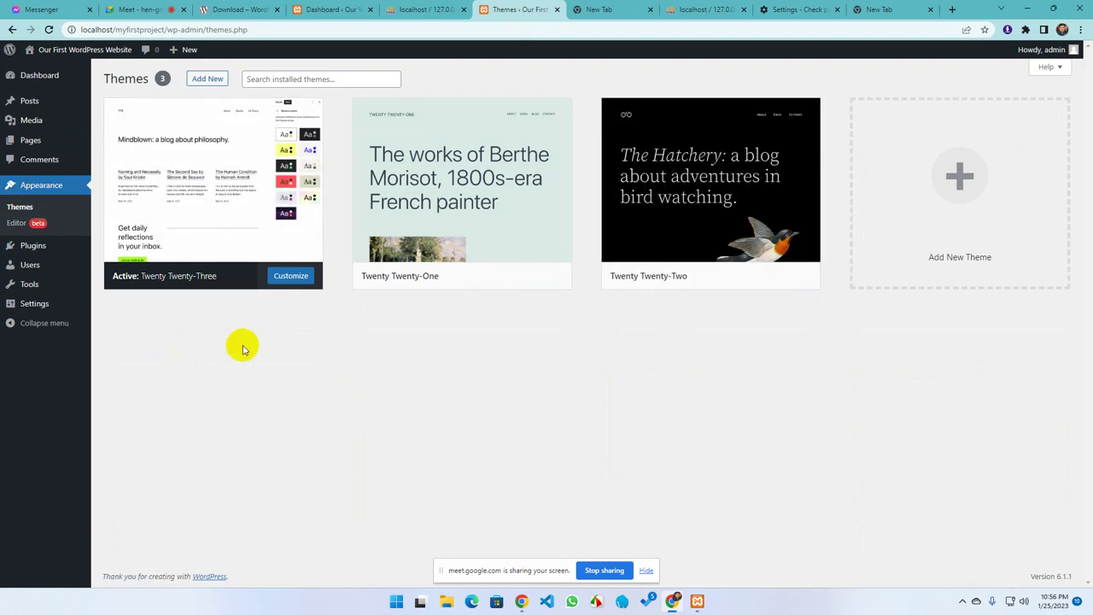
click(206, 80)
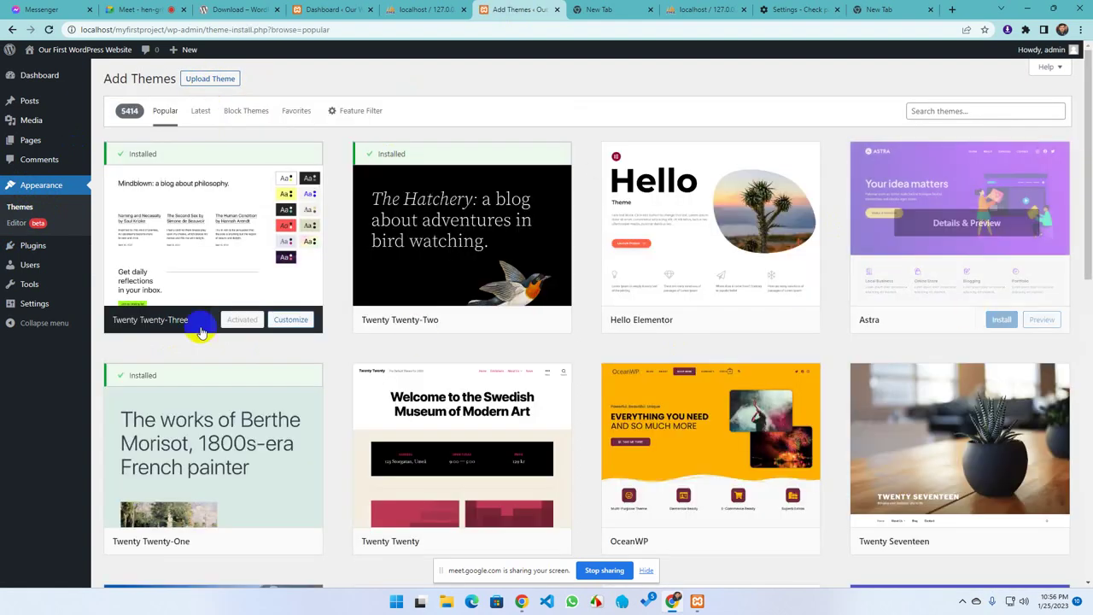
scroll(248, 453, down, 5)
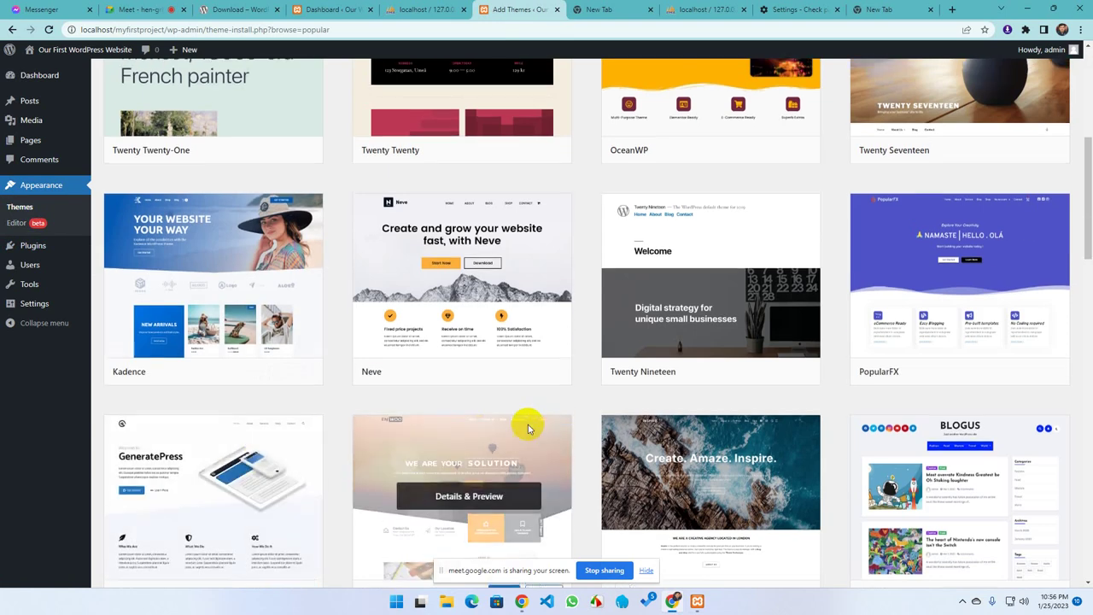
scroll(205, 348, up, 2)
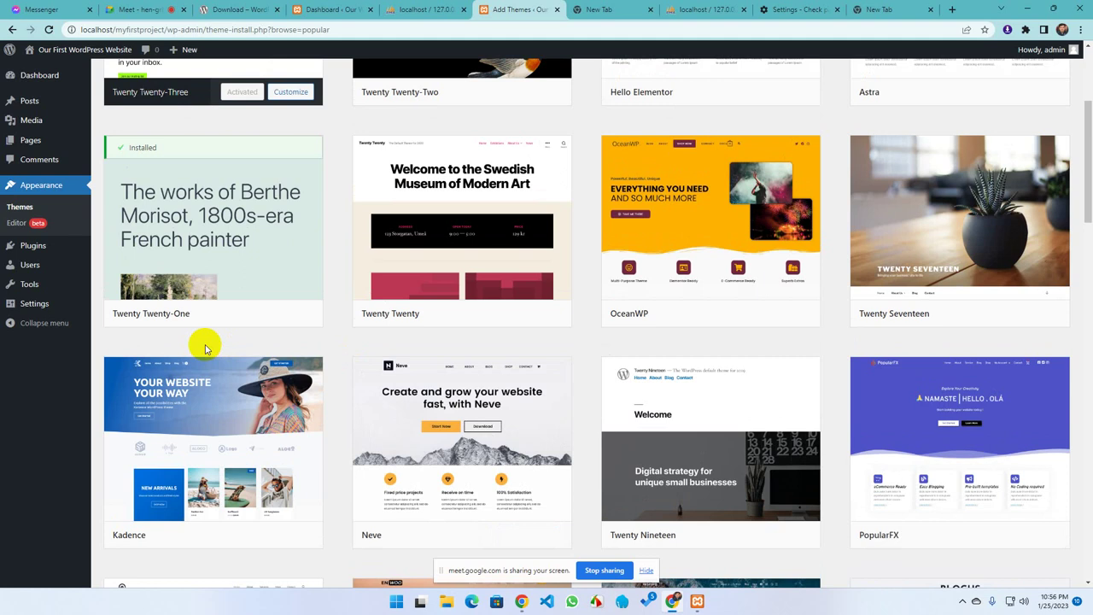
scroll(367, 376, up, 3)
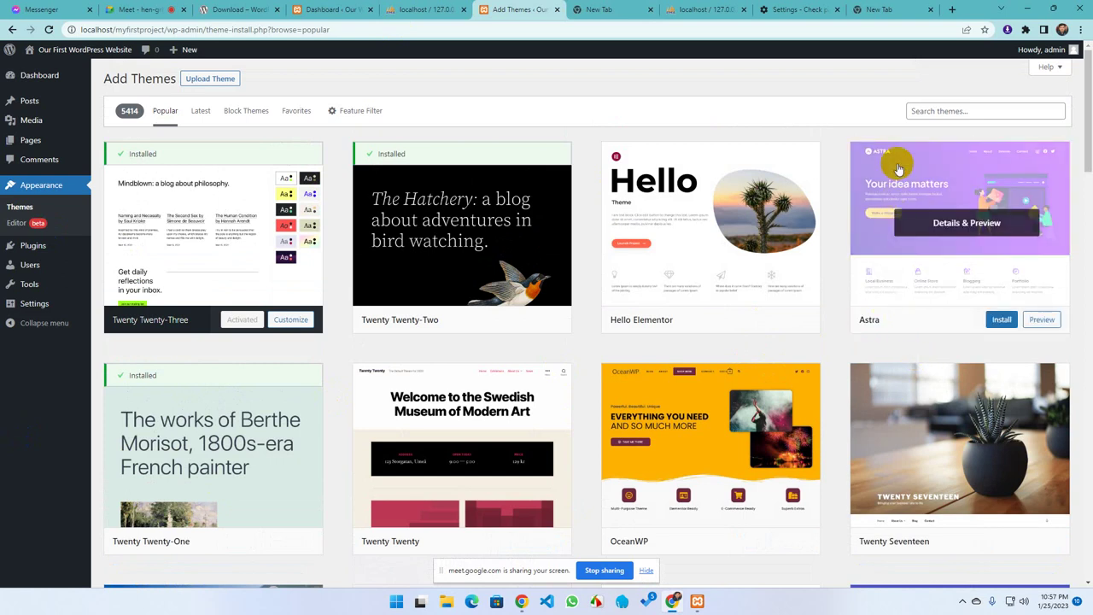
Install the Astra theme from the Popular list and wait while installation runs
click(996, 321)
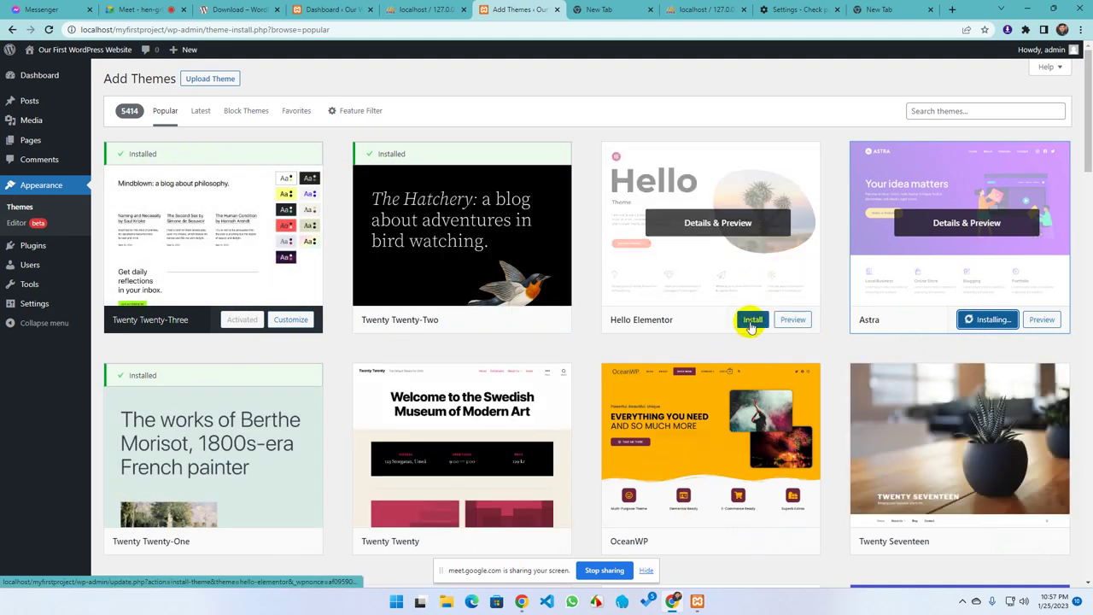
scroll(503, 344, down, 3)
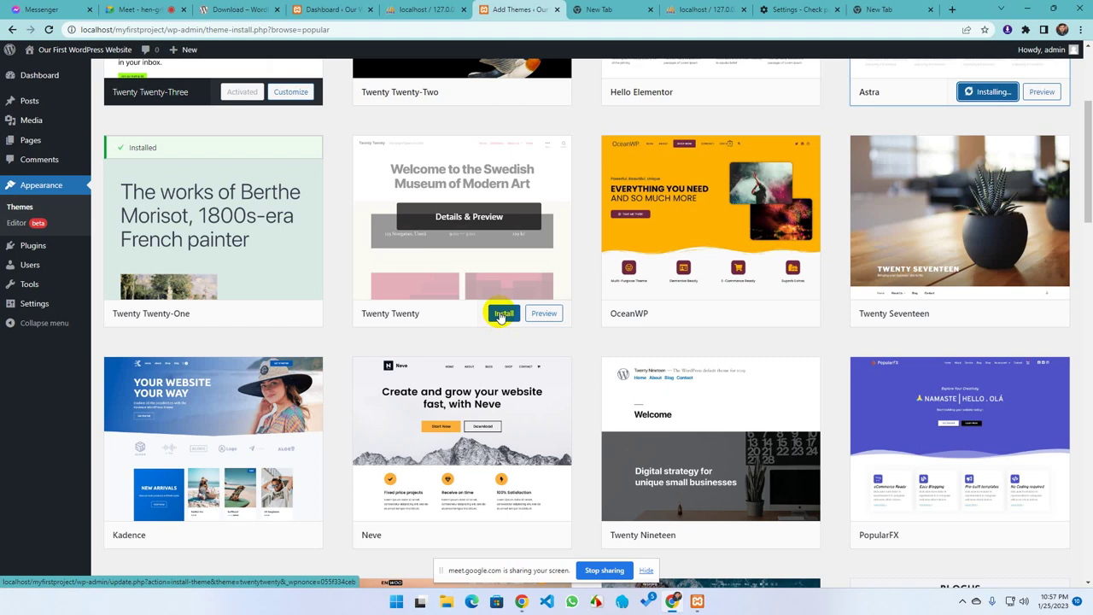
scroll(502, 315, up, 3)
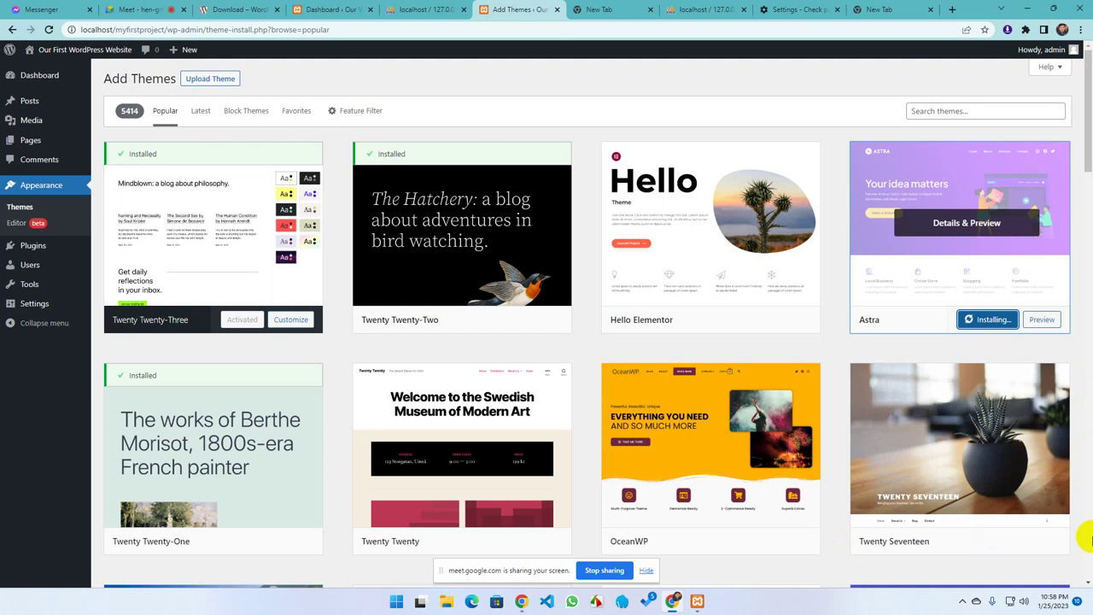
scroll(1055, 473, down, 13)
scroll(1059, 497, down, 18)
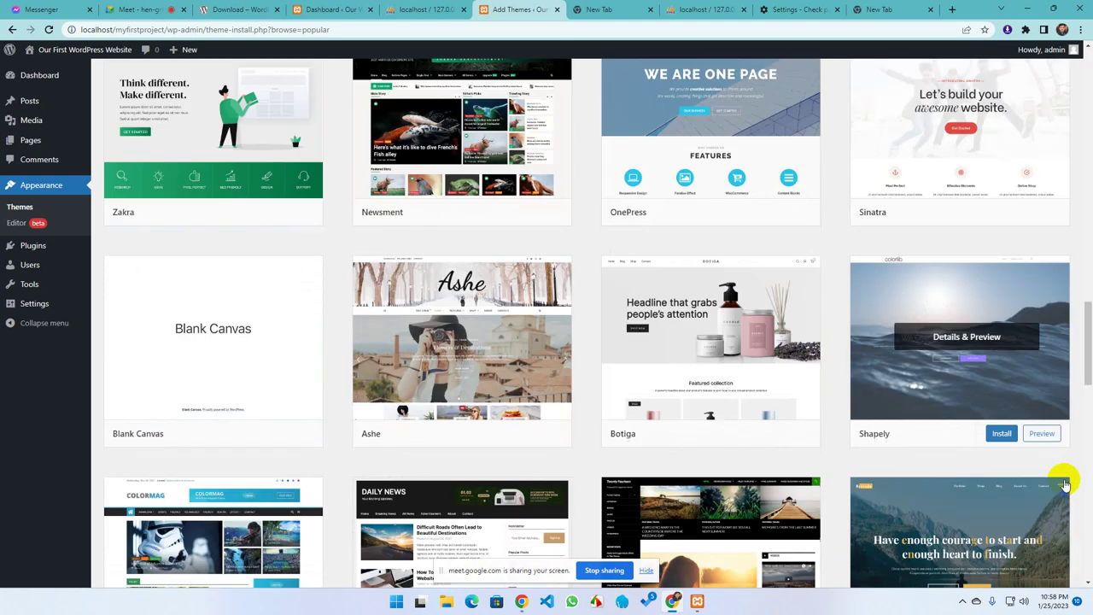
scroll(1055, 504, up, 20)
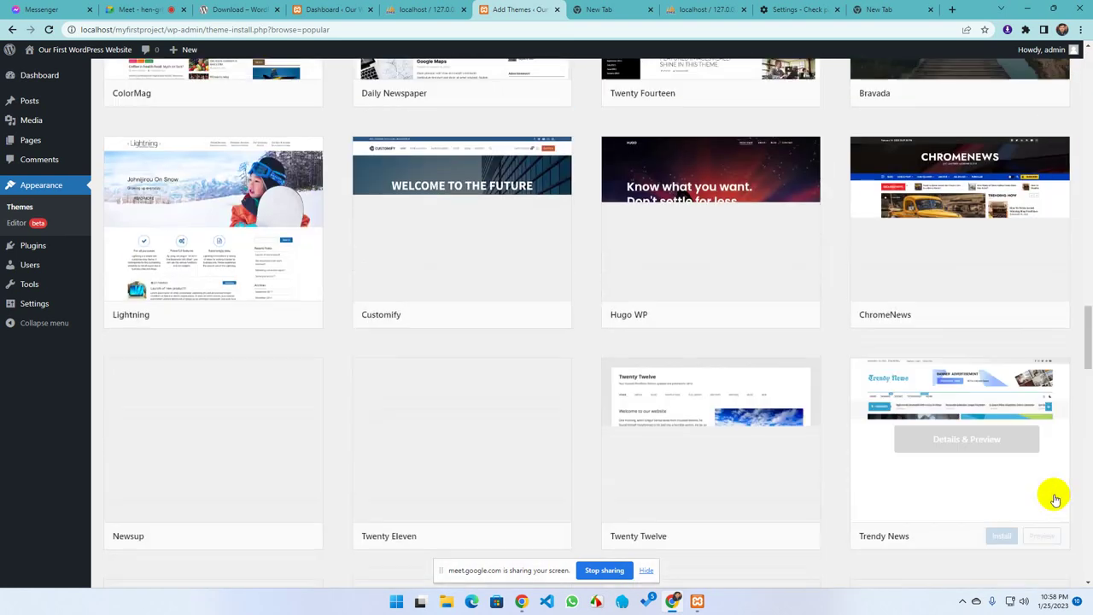
scroll(1056, 486, up, 6)
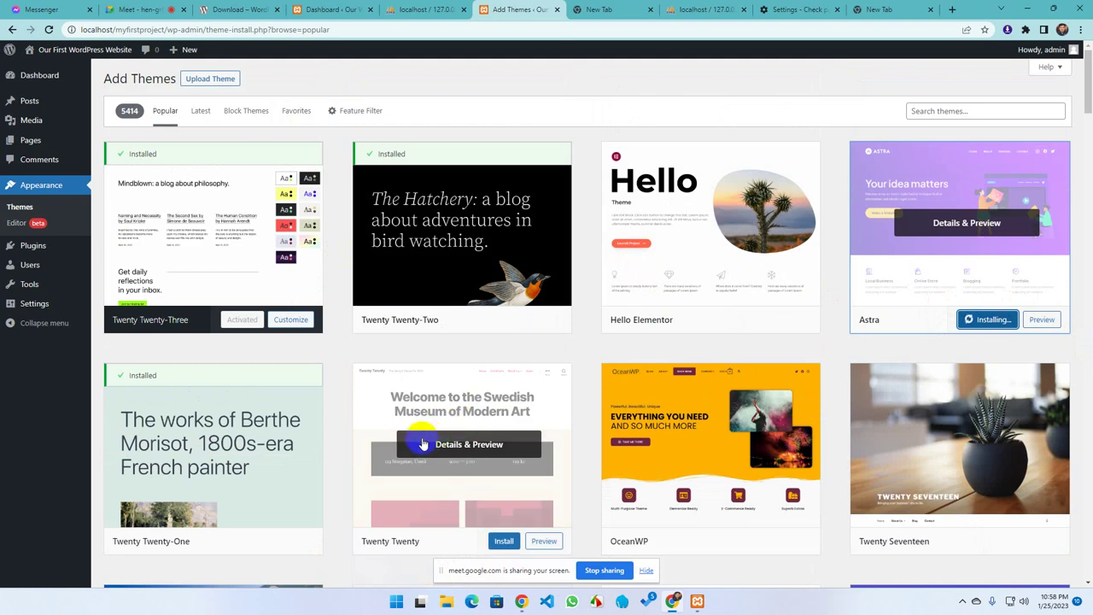
Search Google for 'themeforest' in the blank tab and open themeforest.net
click(897, 10)
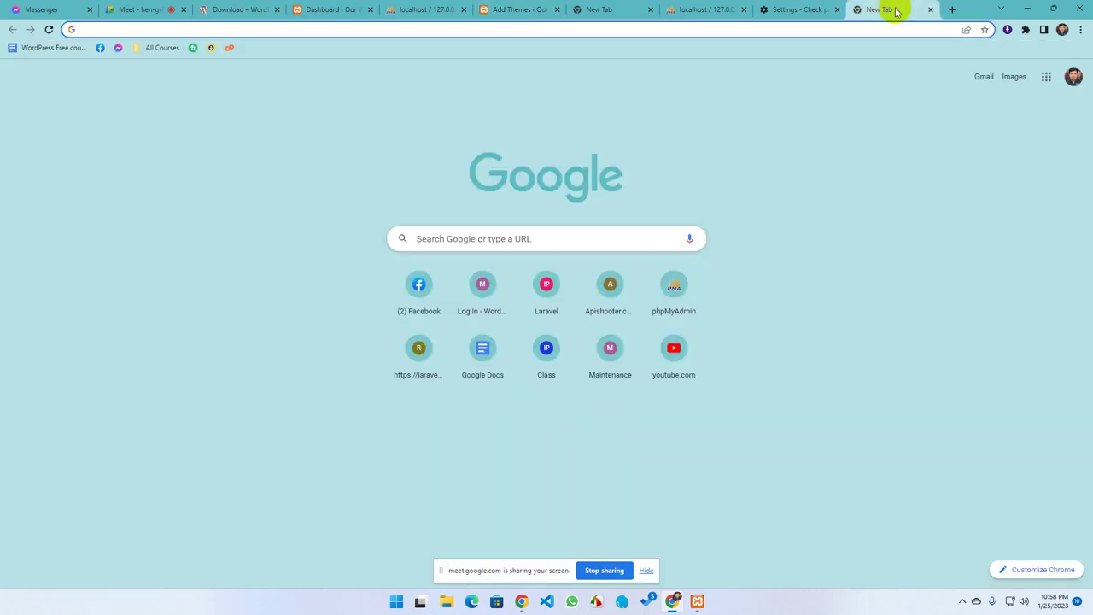
text(the)
key(BackSpace)
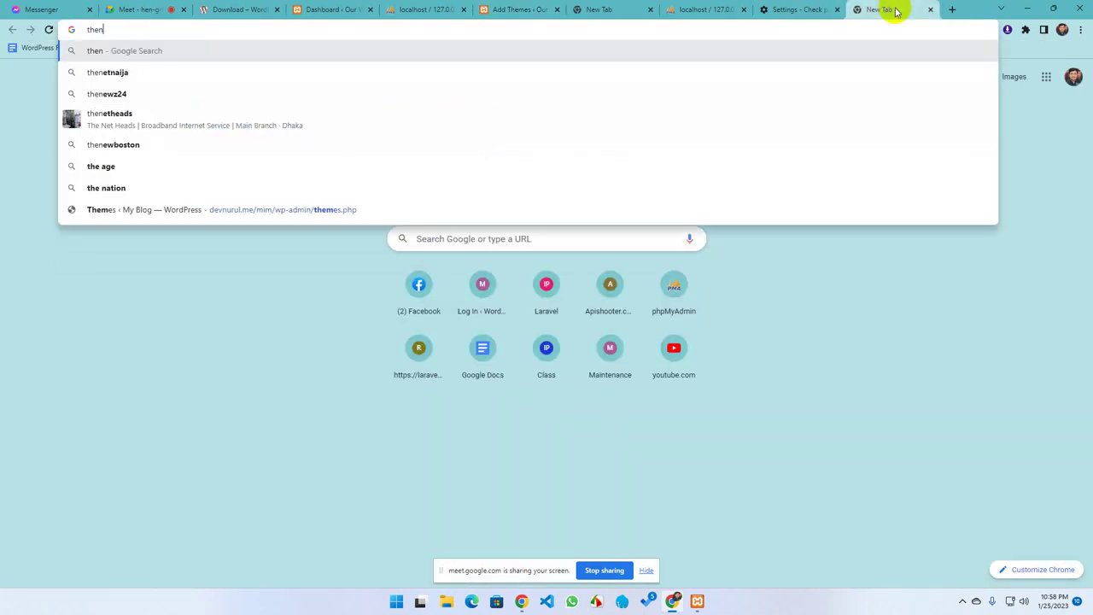
text(mef)
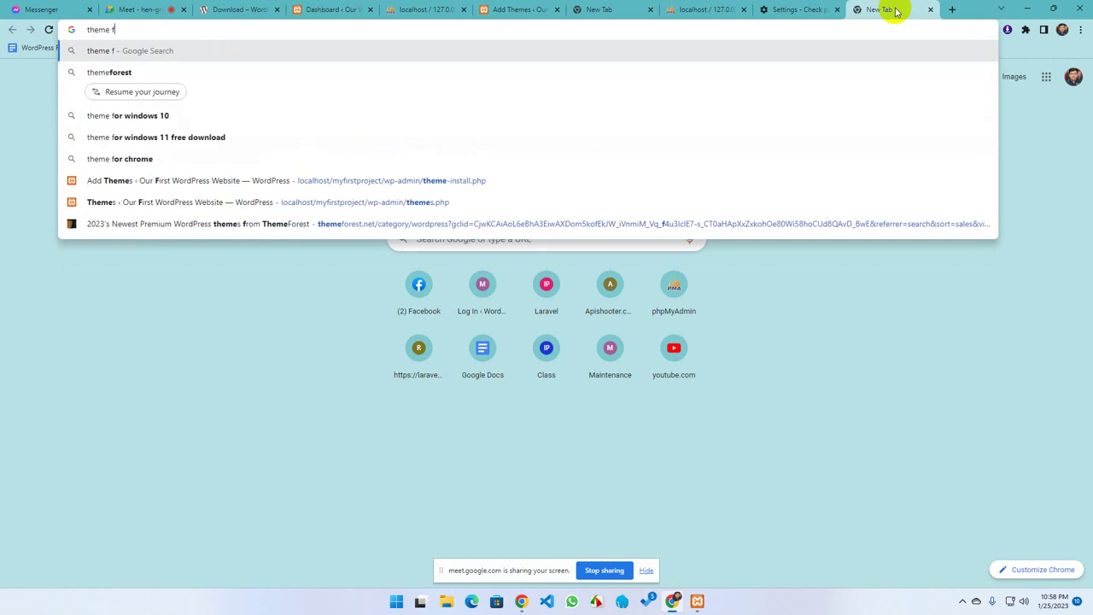
text(orest)
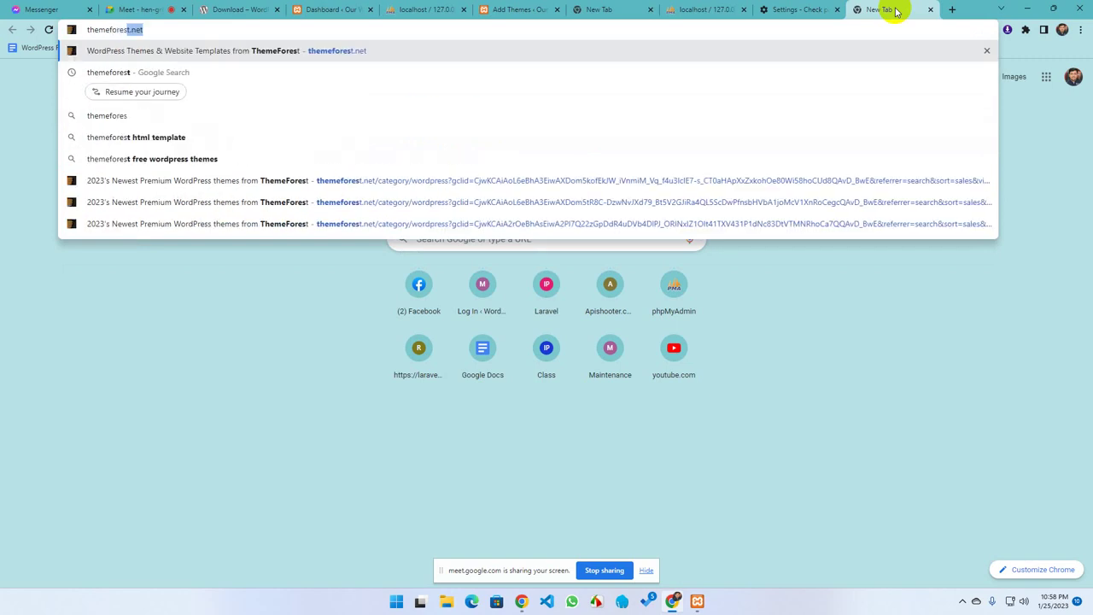
text(et)
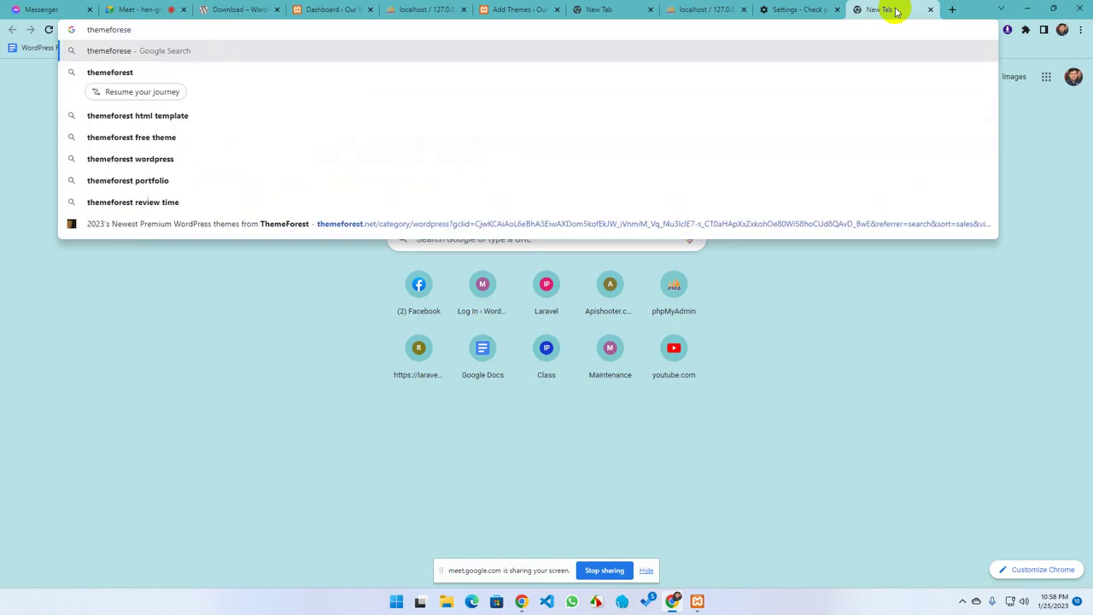
key(Return)
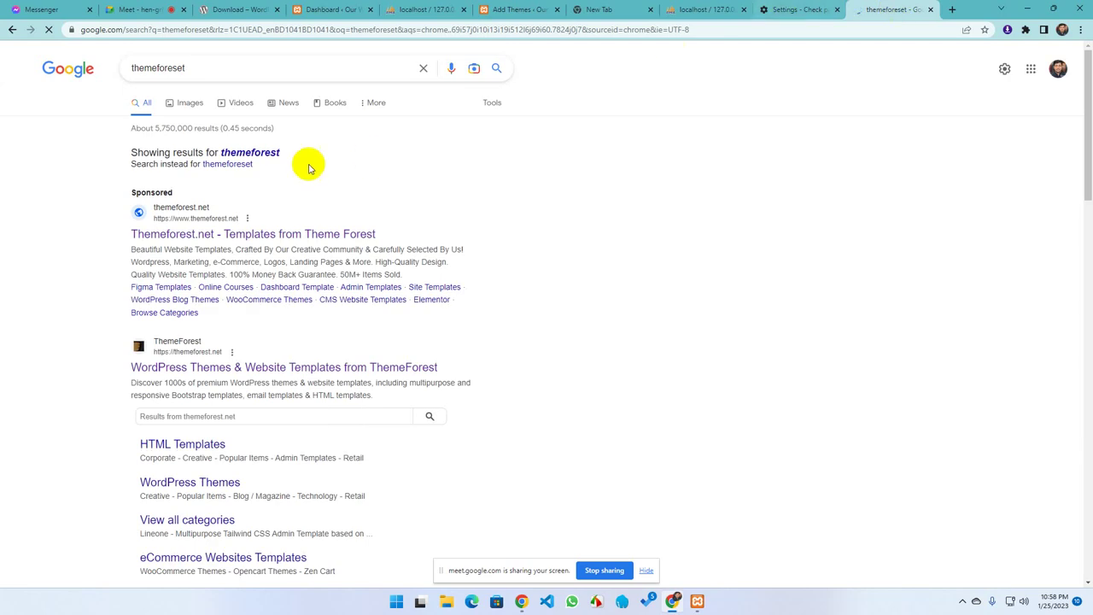
click(175, 211)
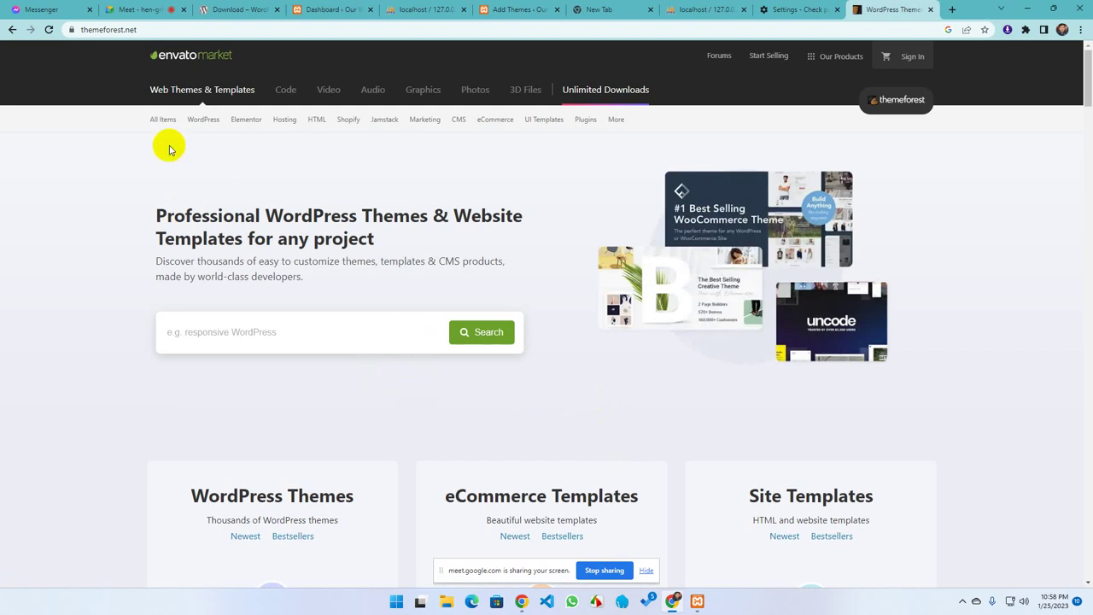
Go back to the Google results and reopen the ThemeForest site
mouse_move(192, 115)
scroll(530, 278, down, 1)
scroll(501, 286, up, 1)
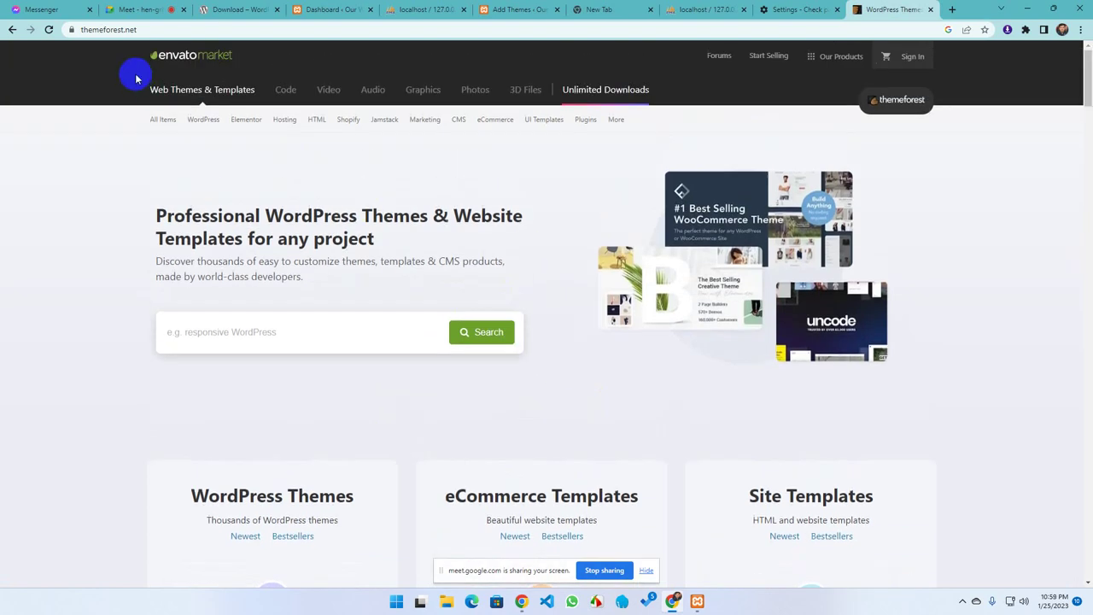
click(10, 29)
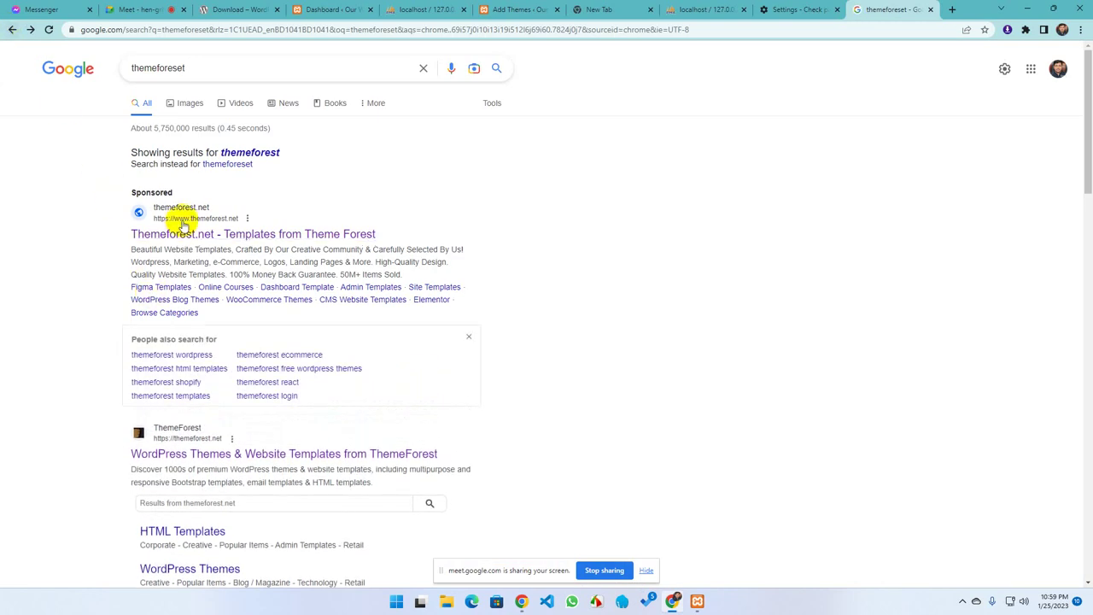
click(203, 236)
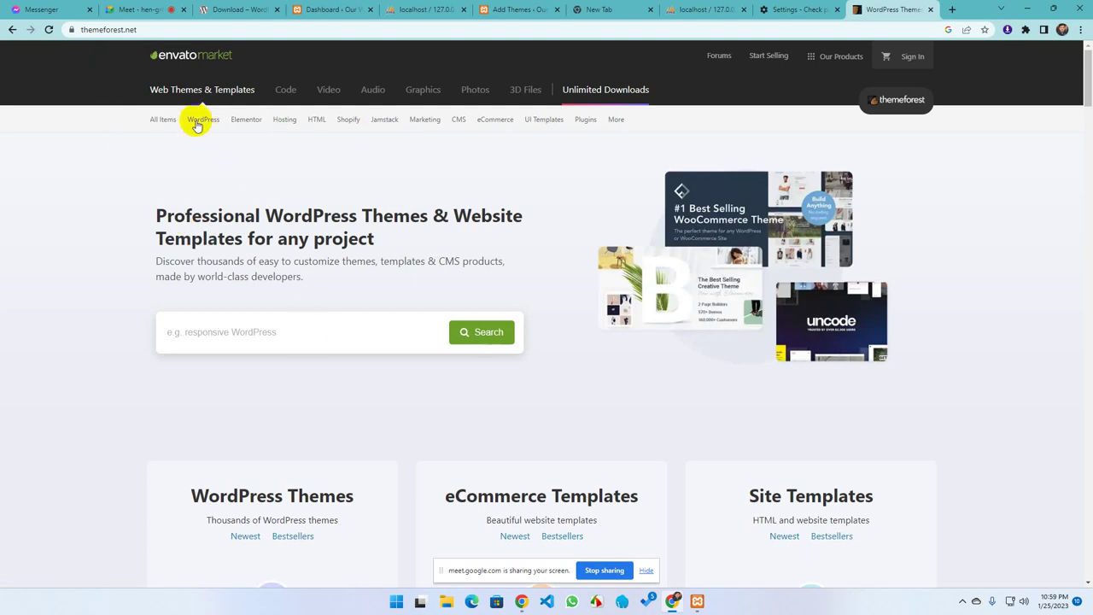
Browse ThemeForest's WordPress category bestsellers, such as Avada at $69 and The7 at $39
mouse_move(160, 119)
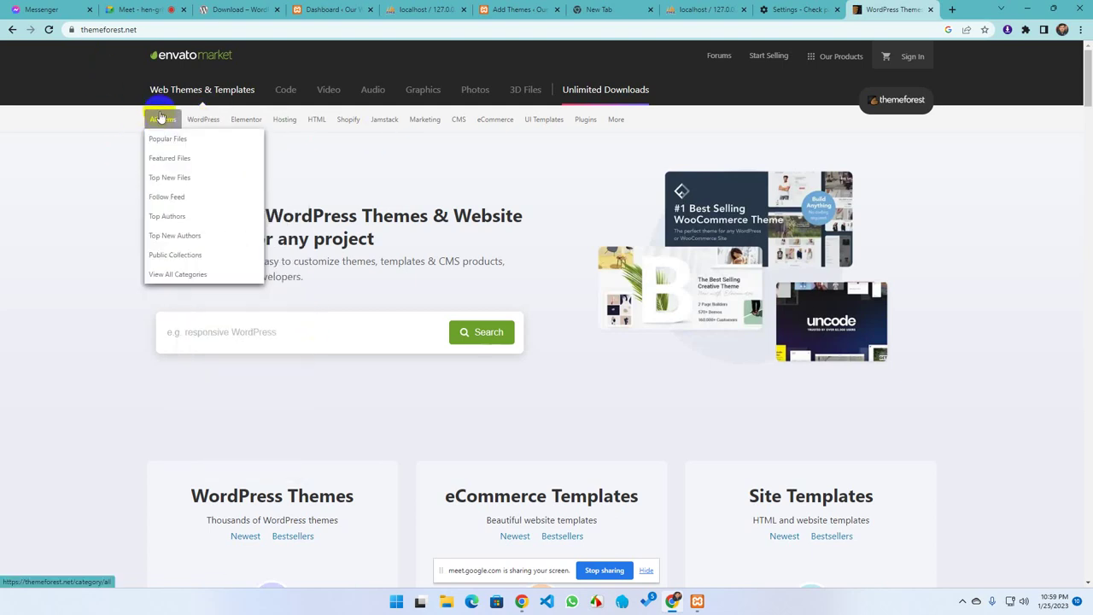
click(204, 120)
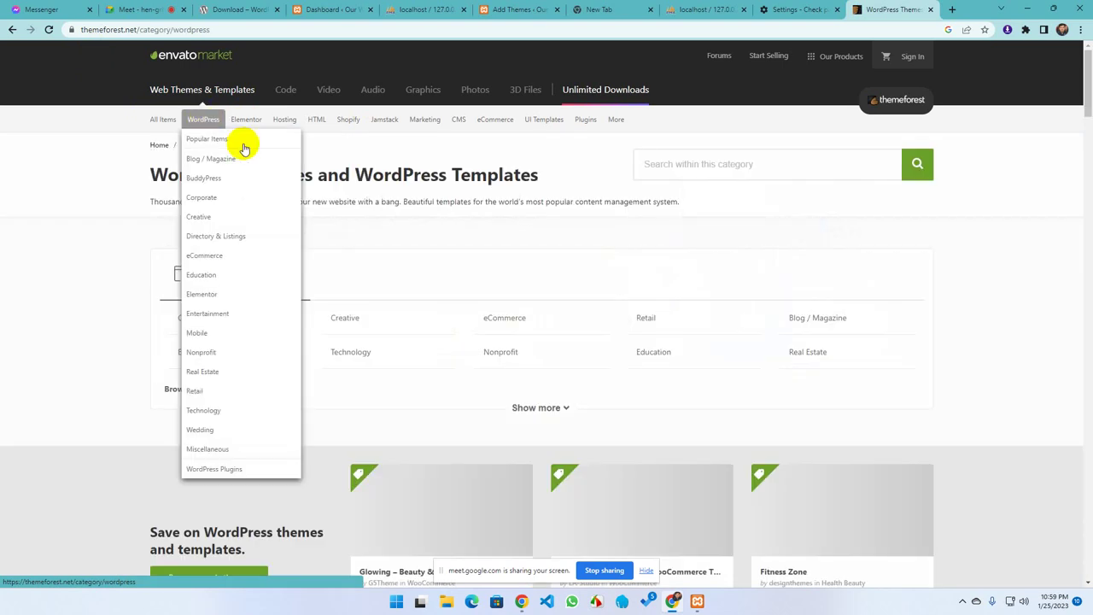
scroll(589, 376, down, 6)
scroll(544, 358, down, 12)
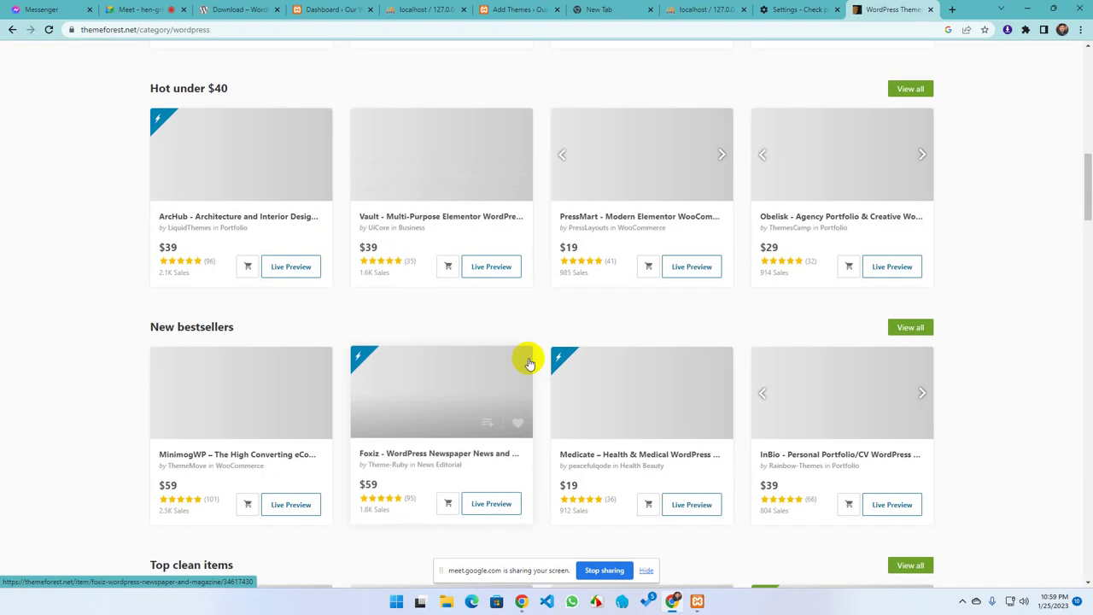
scroll(428, 337, up, 2)
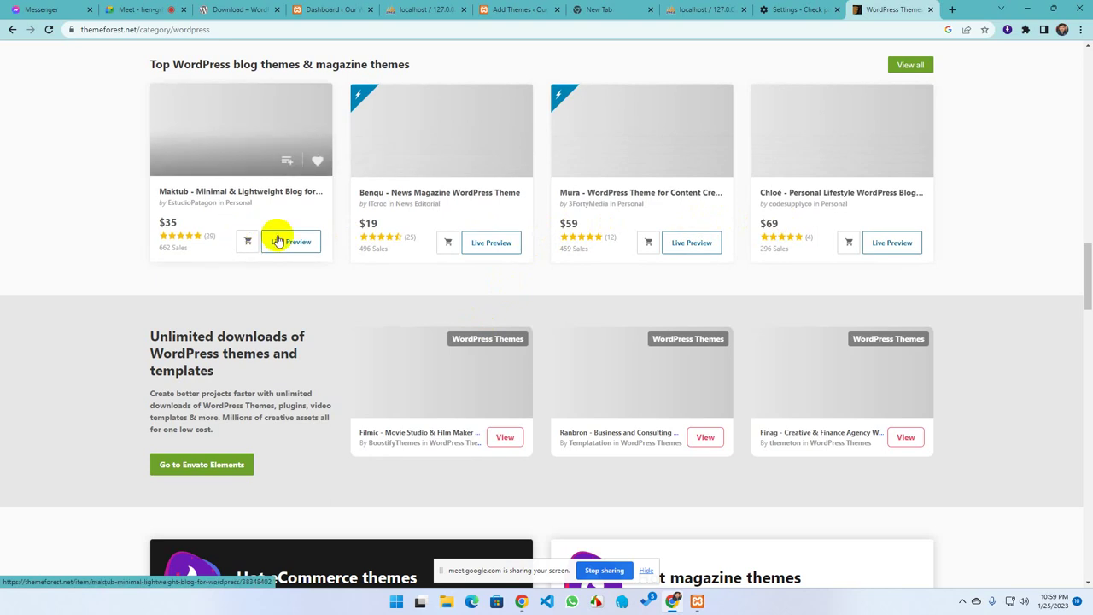
scroll(361, 322, up, 6)
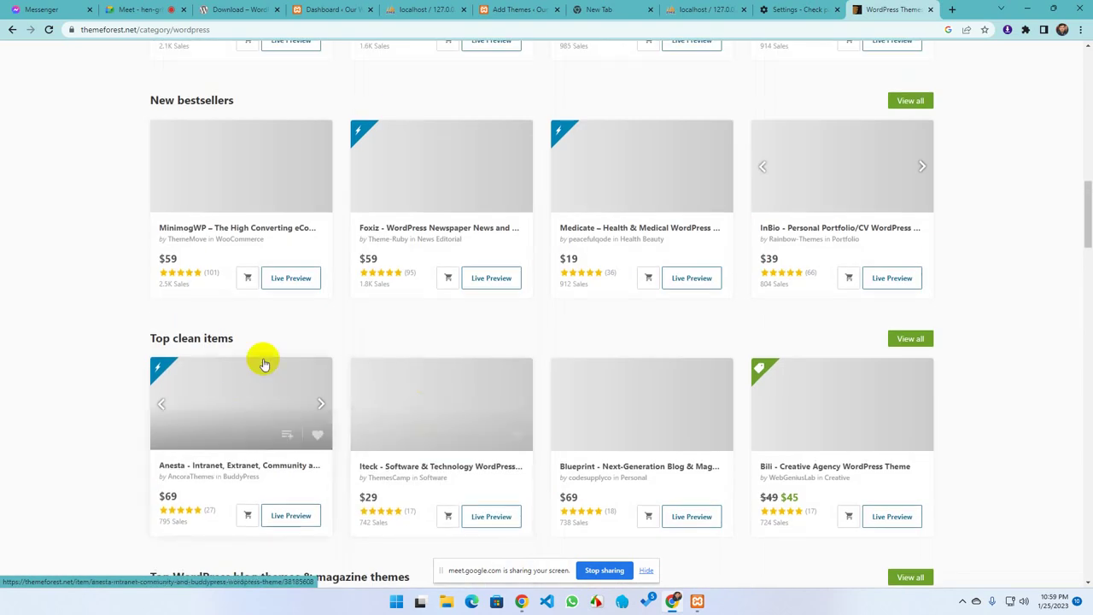
scroll(483, 449, up, 2)
scroll(375, 411, up, 1)
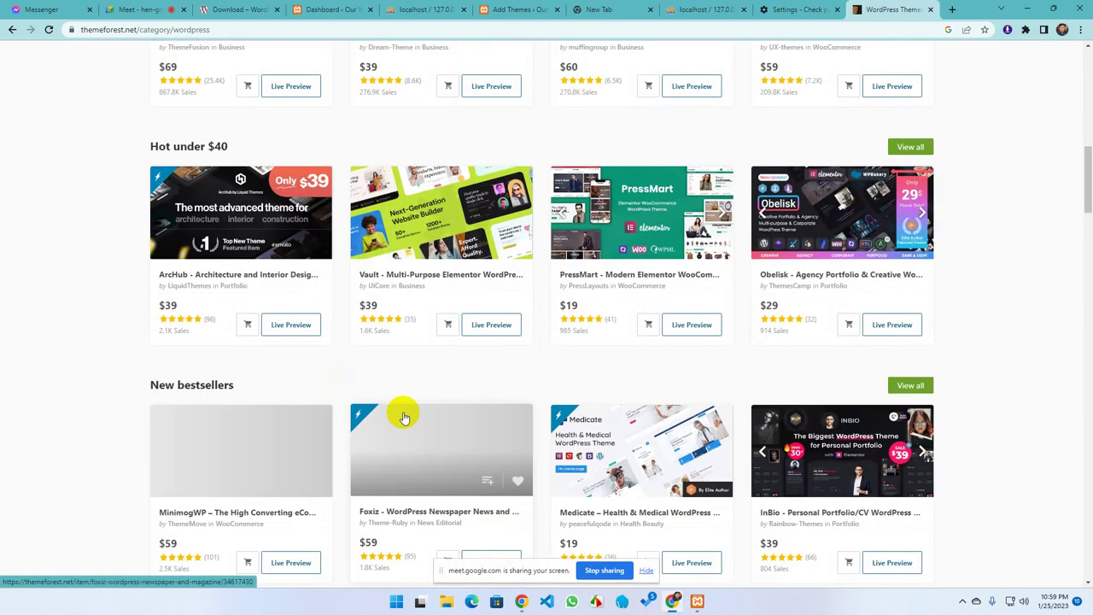
scroll(418, 423, up, 3)
scroll(418, 422, up, 2)
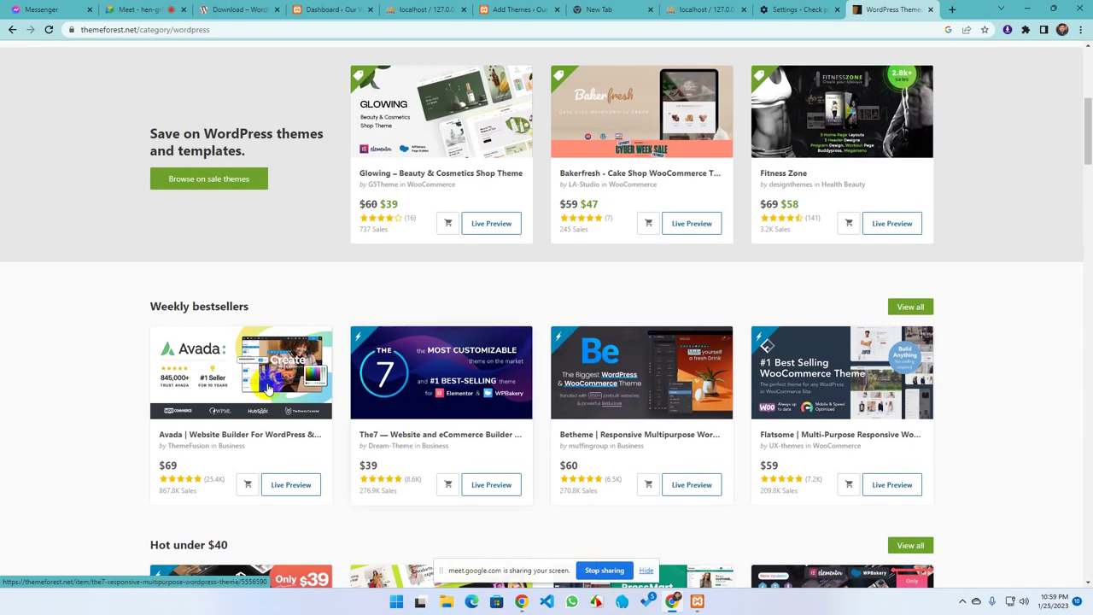
scroll(191, 391, down, 1)
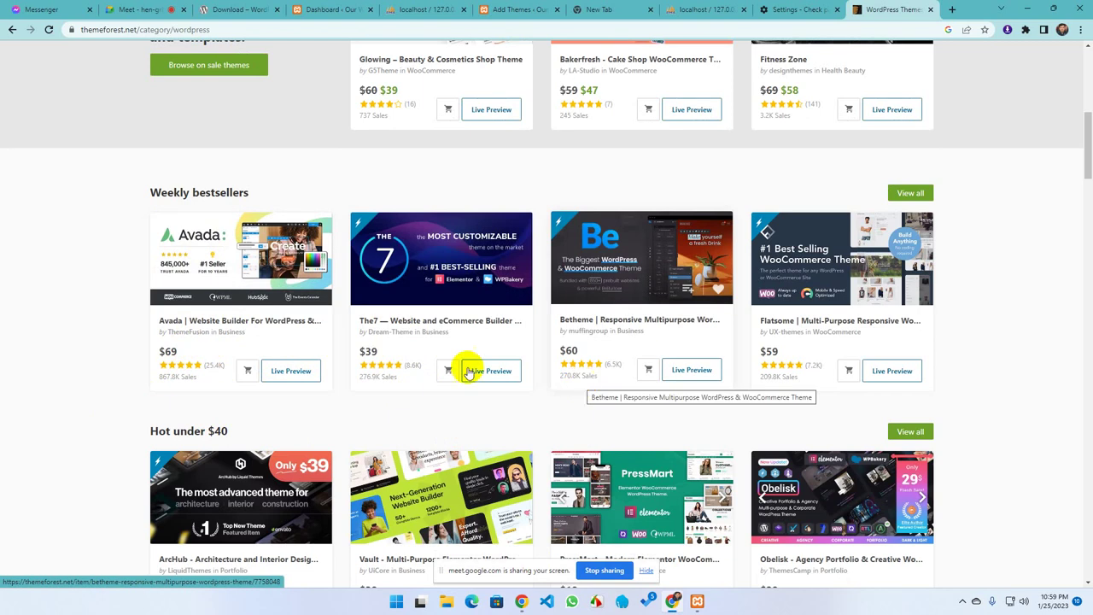
Activate the Astra theme, then make Twenty Twenty-Three the active theme again
click(792, 10)
click(707, 12)
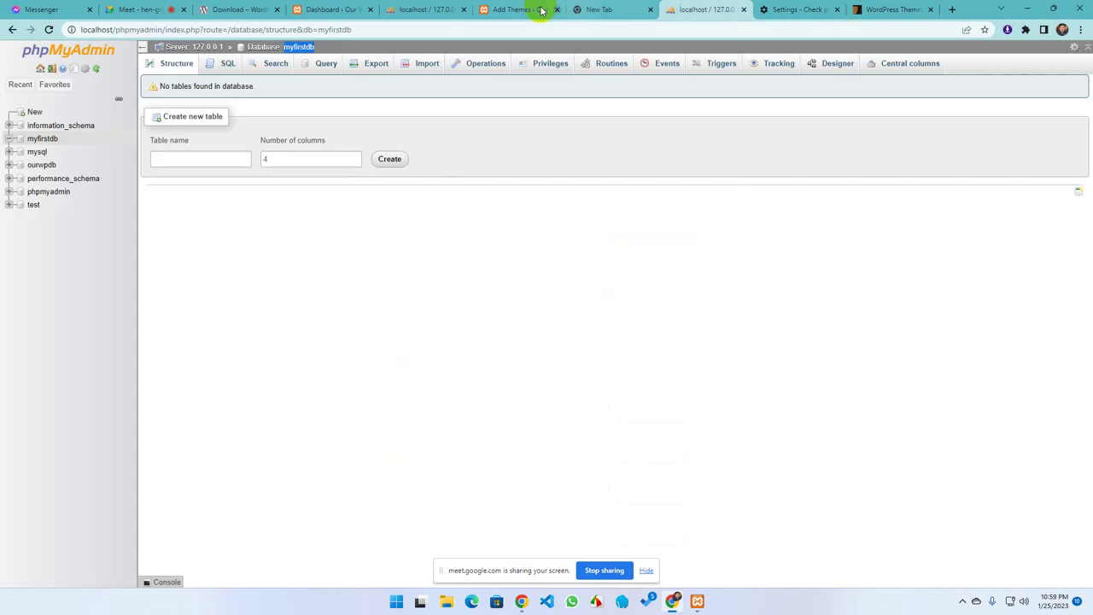
click(508, 9)
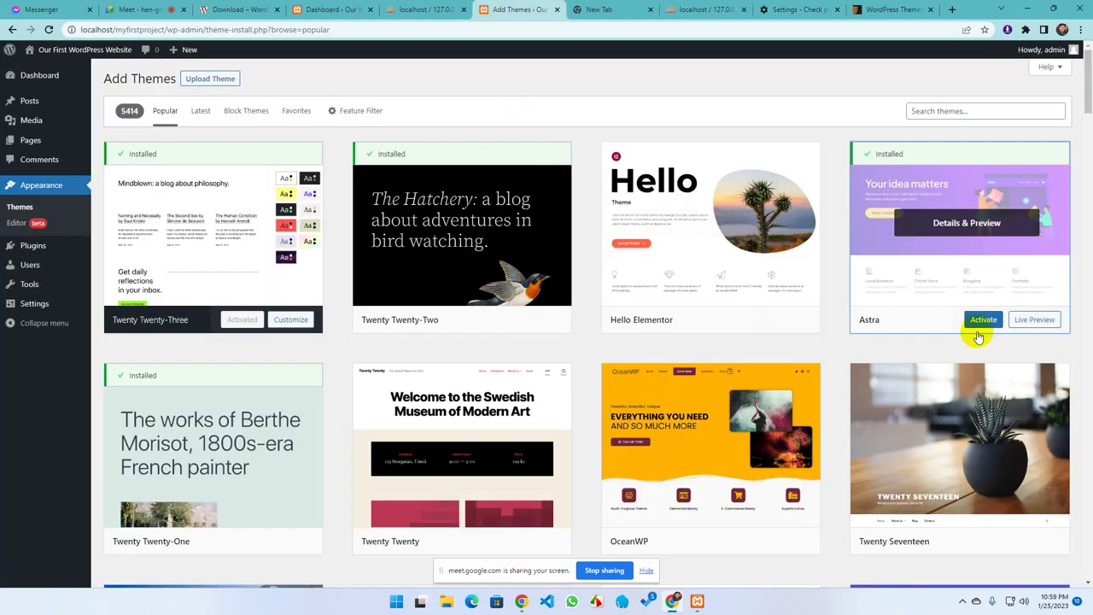
click(981, 321)
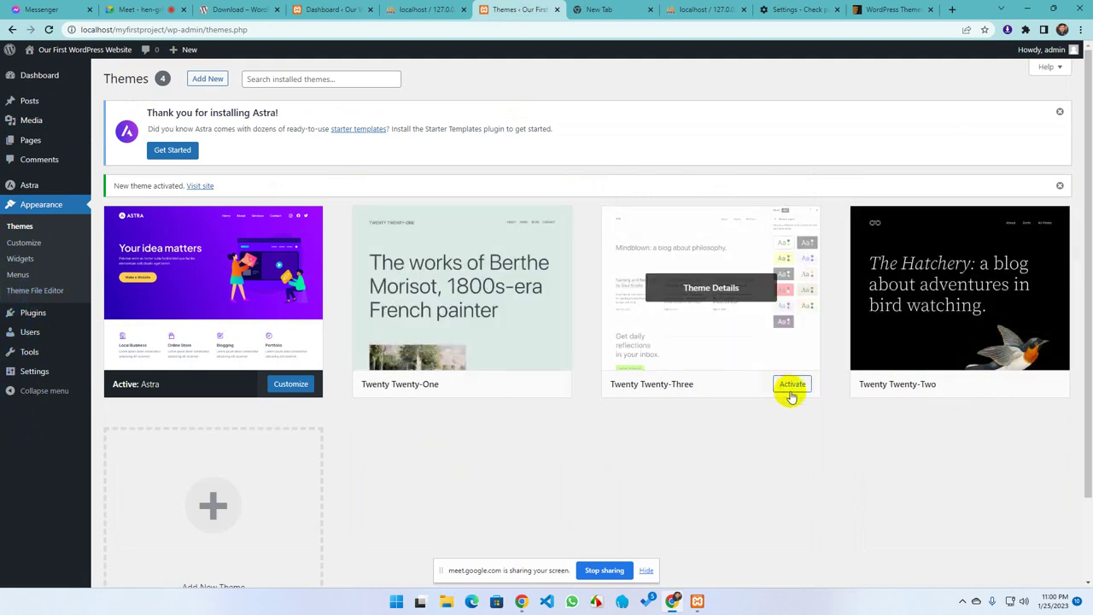
click(789, 384)
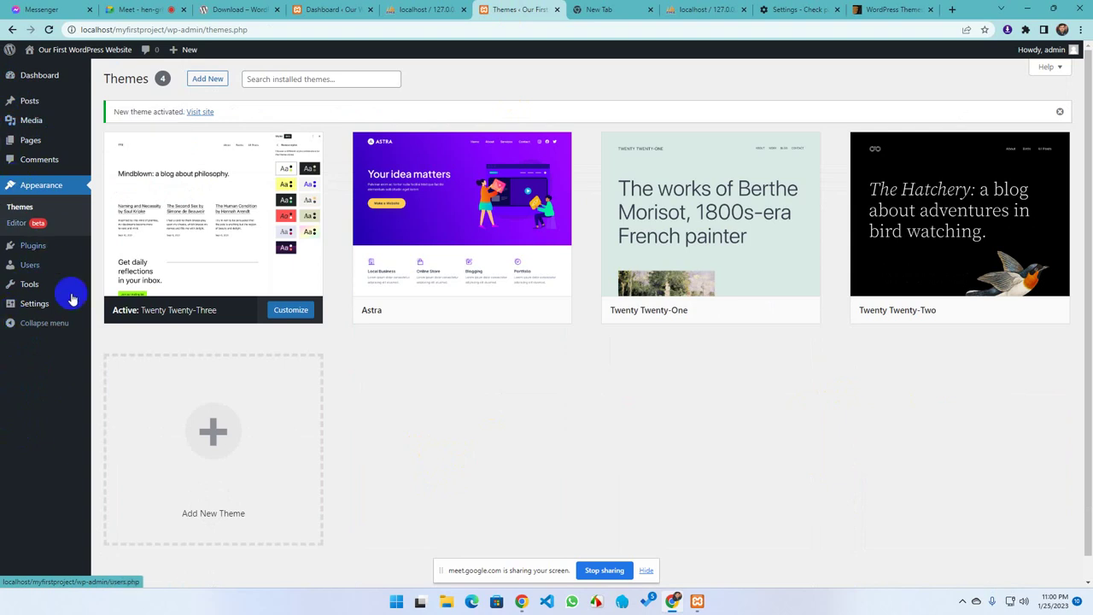
click(202, 86)
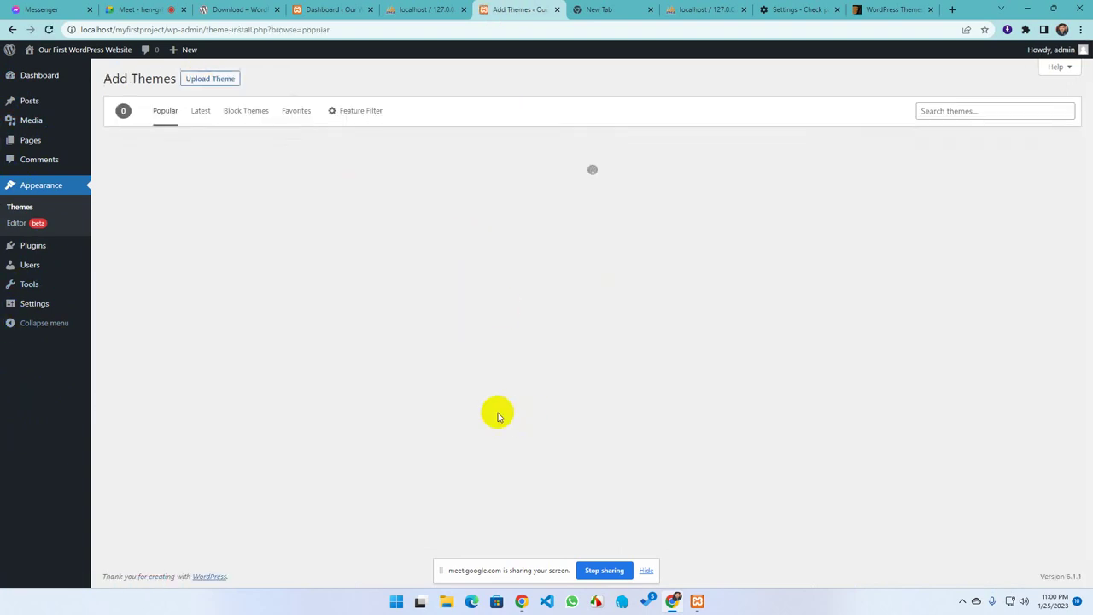
scroll(398, 407, down, 3)
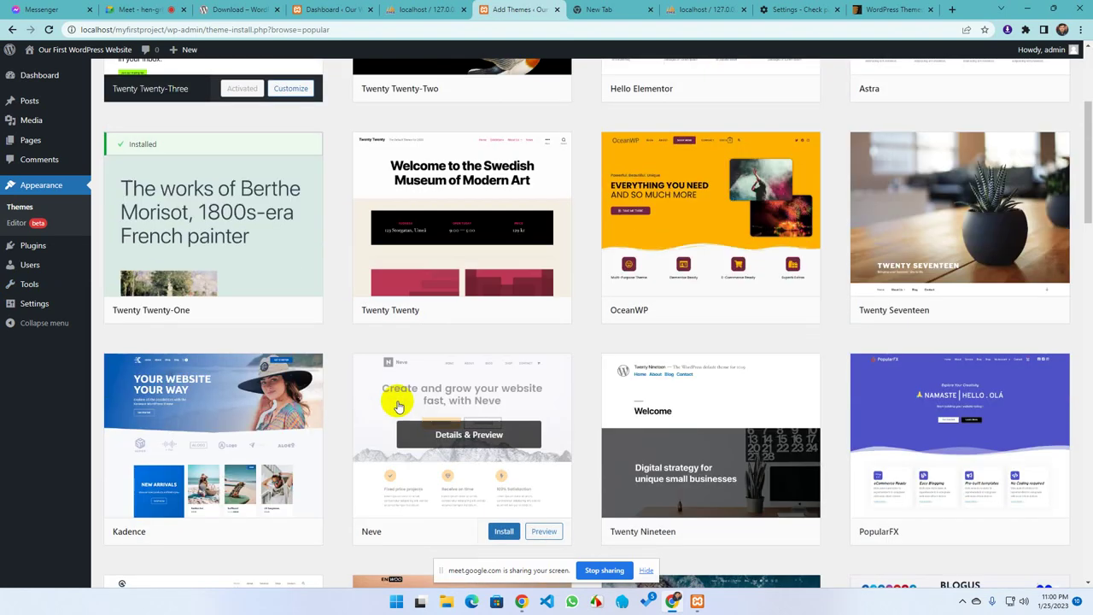
scroll(398, 406, down, 2)
scroll(451, 415, up, 5)
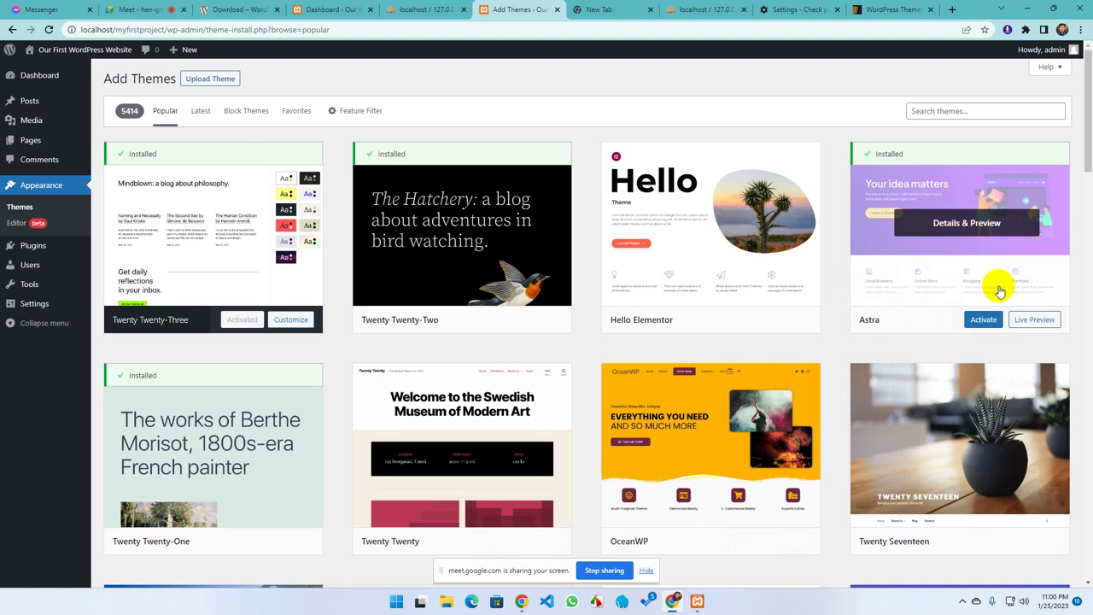
scroll(301, 448, down, 2)
scroll(473, 440, down, 5)
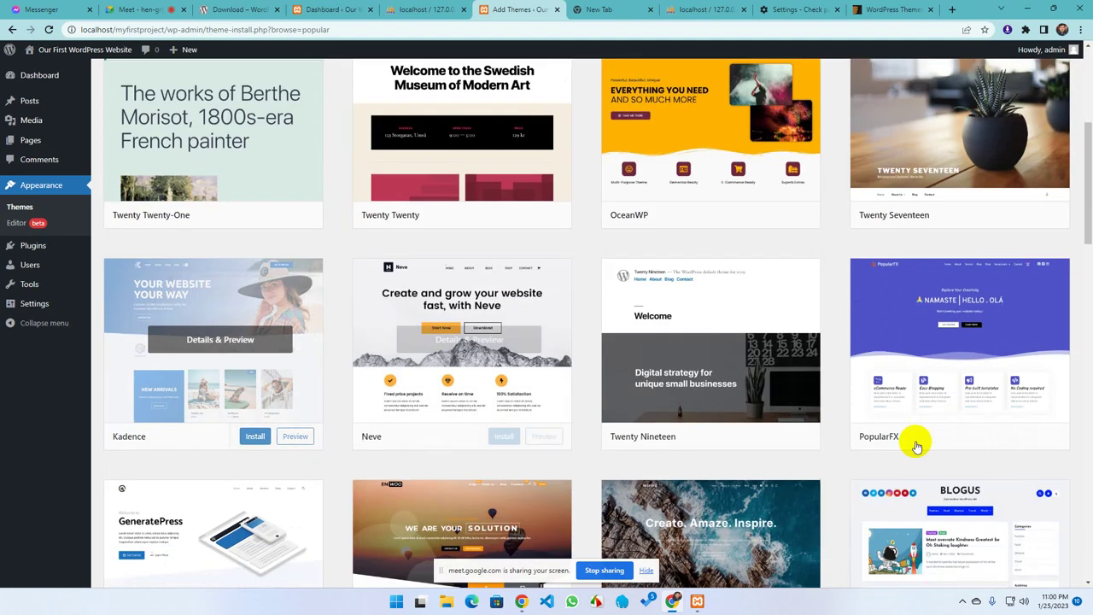
scroll(316, 423, down, 8)
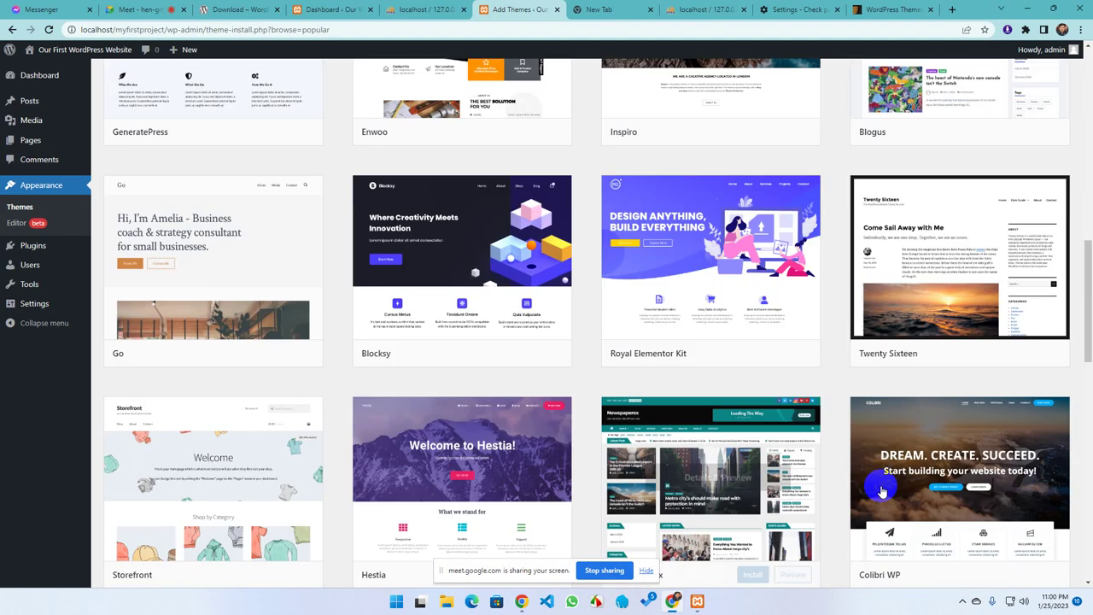
scroll(461, 461, down, 1)
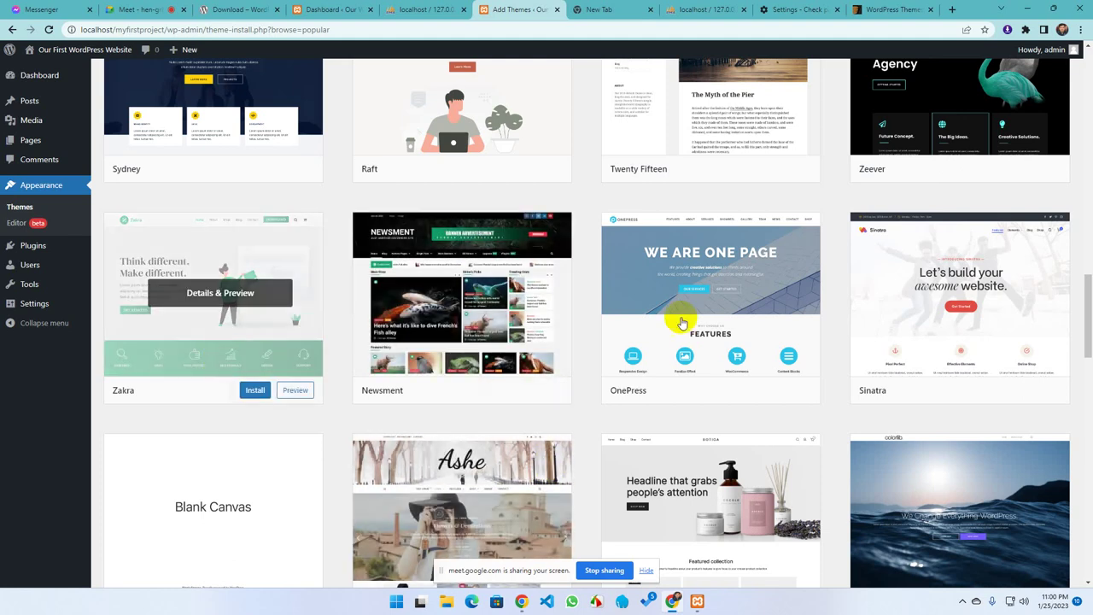
scroll(461, 376, down, 2)
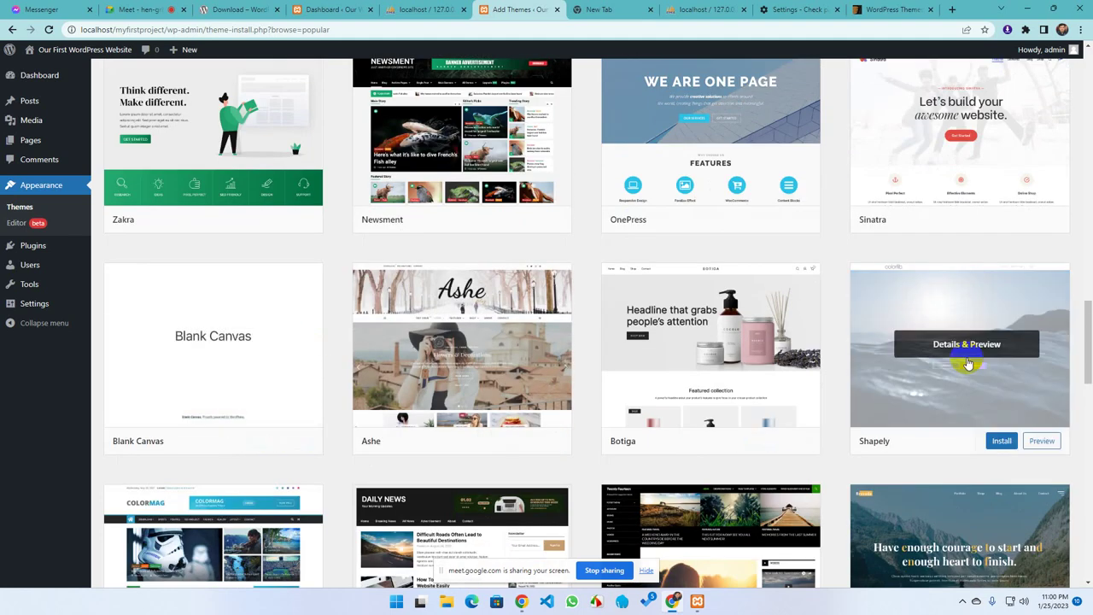
scroll(825, 355, down, 1)
scroll(824, 355, down, 2)
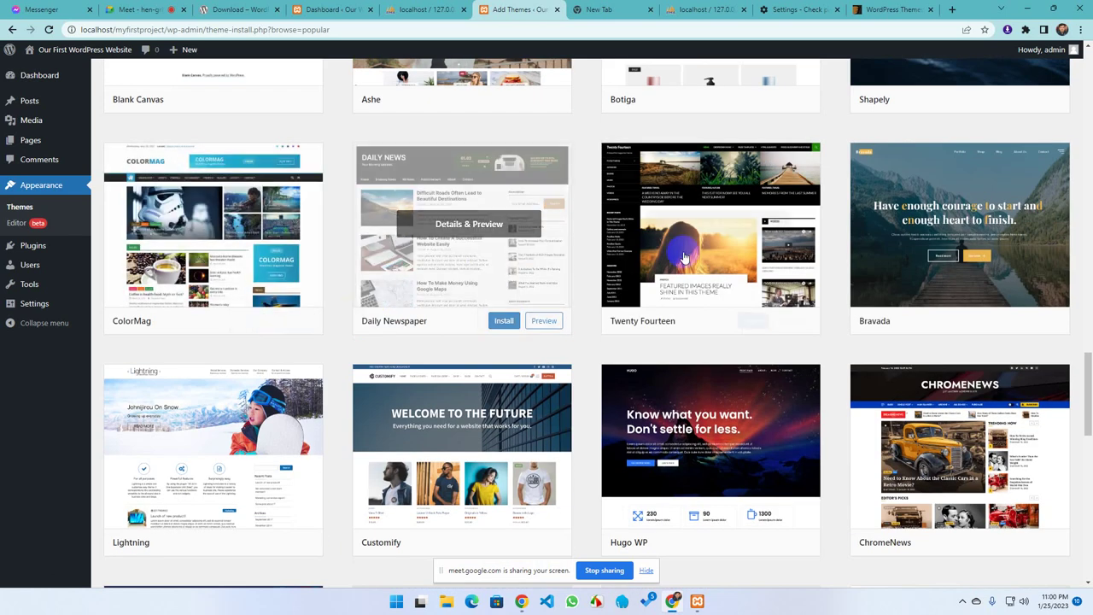
scroll(974, 478, down, 2)
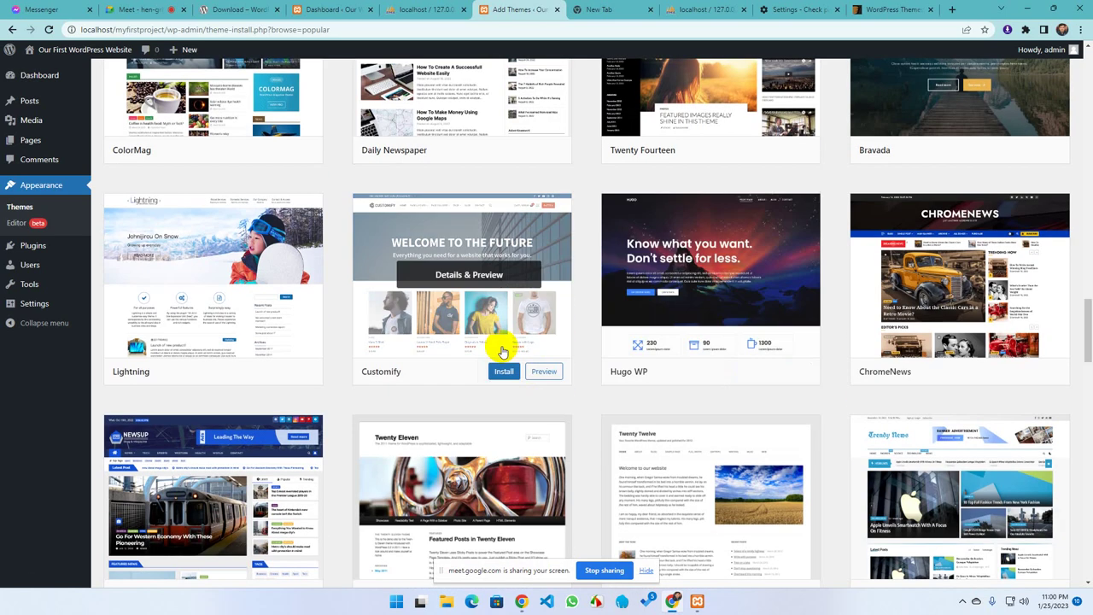
scroll(930, 373, down, 2)
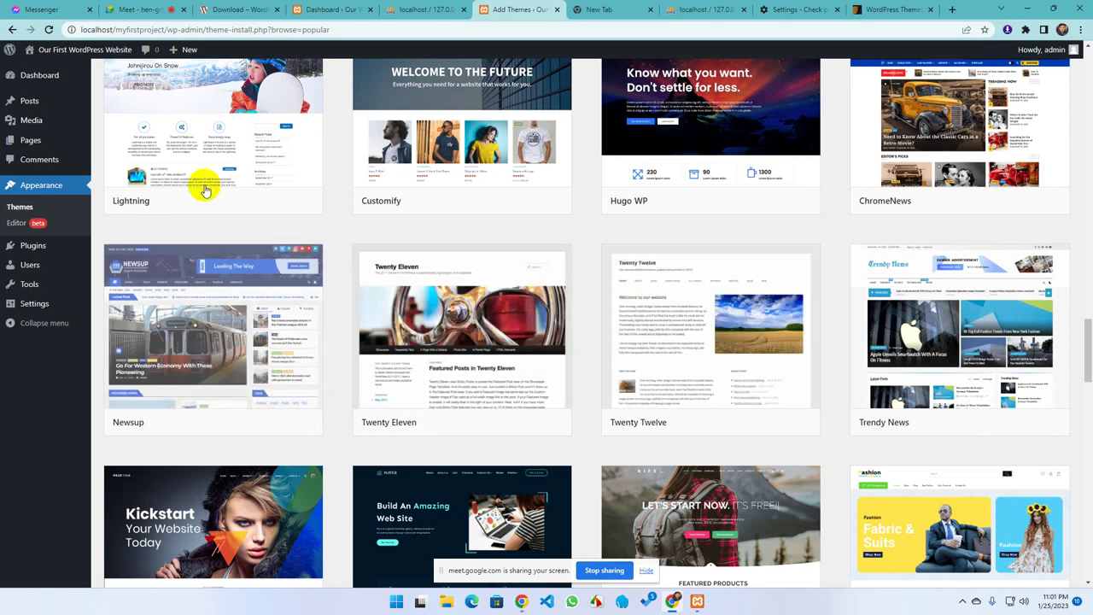
scroll(954, 442, down, 2)
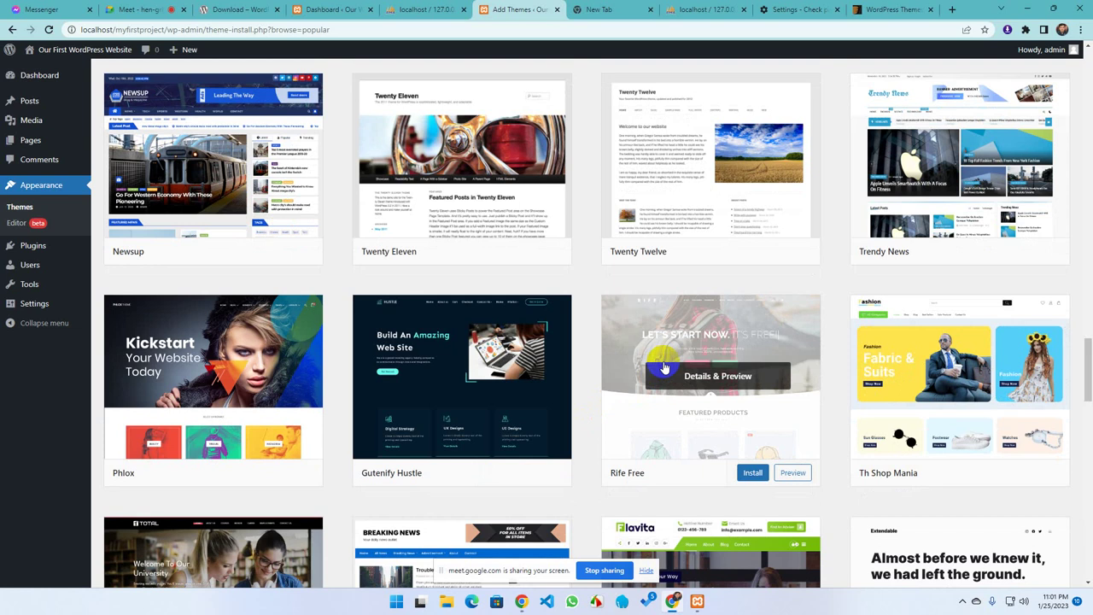
scroll(256, 213, down, 4)
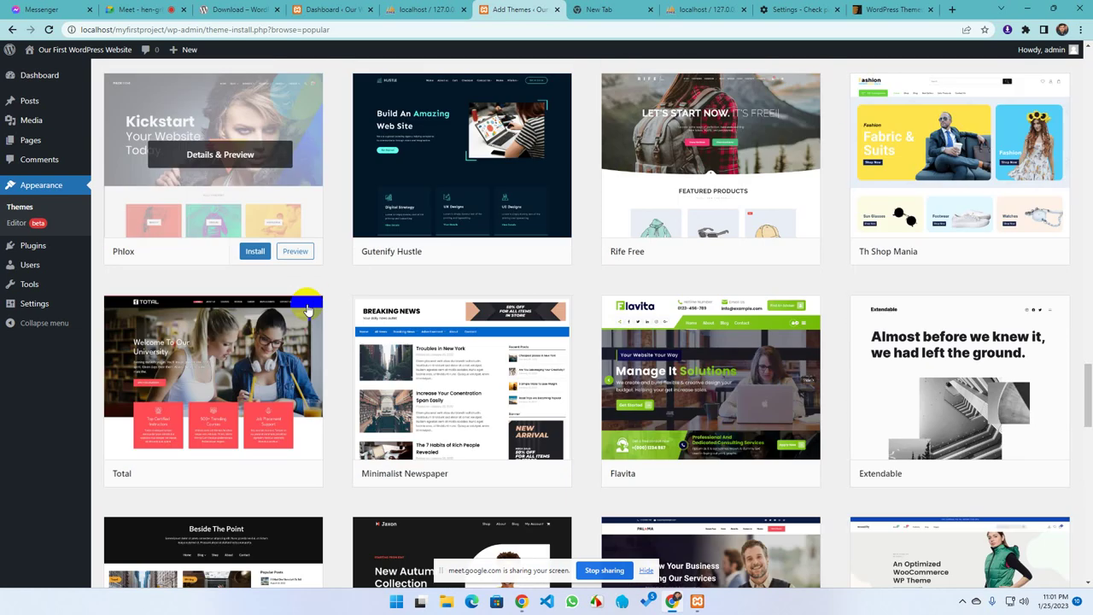
scroll(271, 395, down, 2)
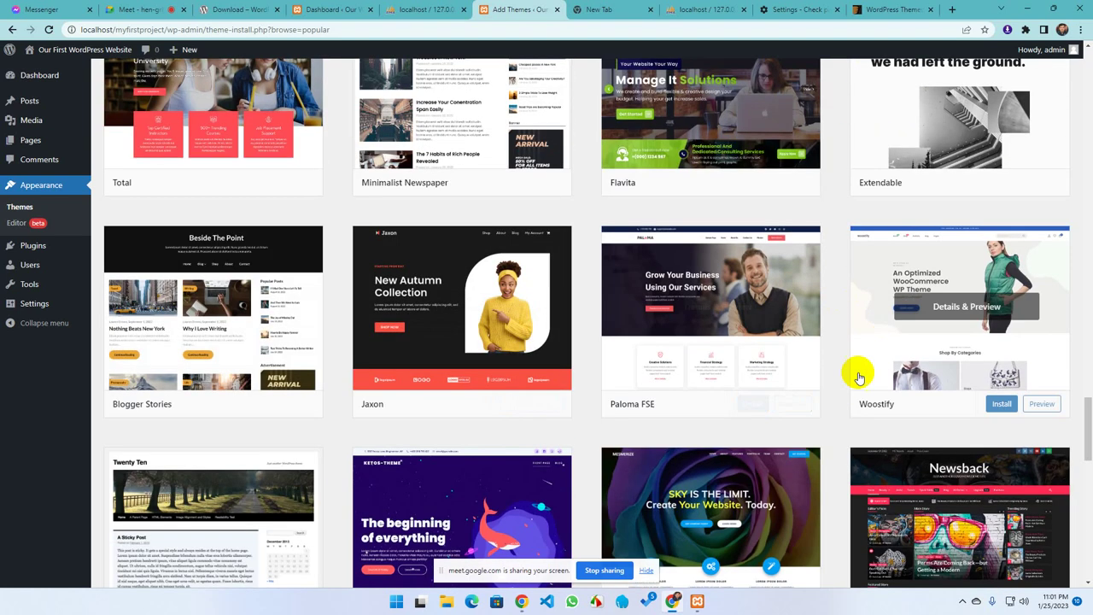
scroll(384, 402, down, 2)
scroll(452, 367, up, 8)
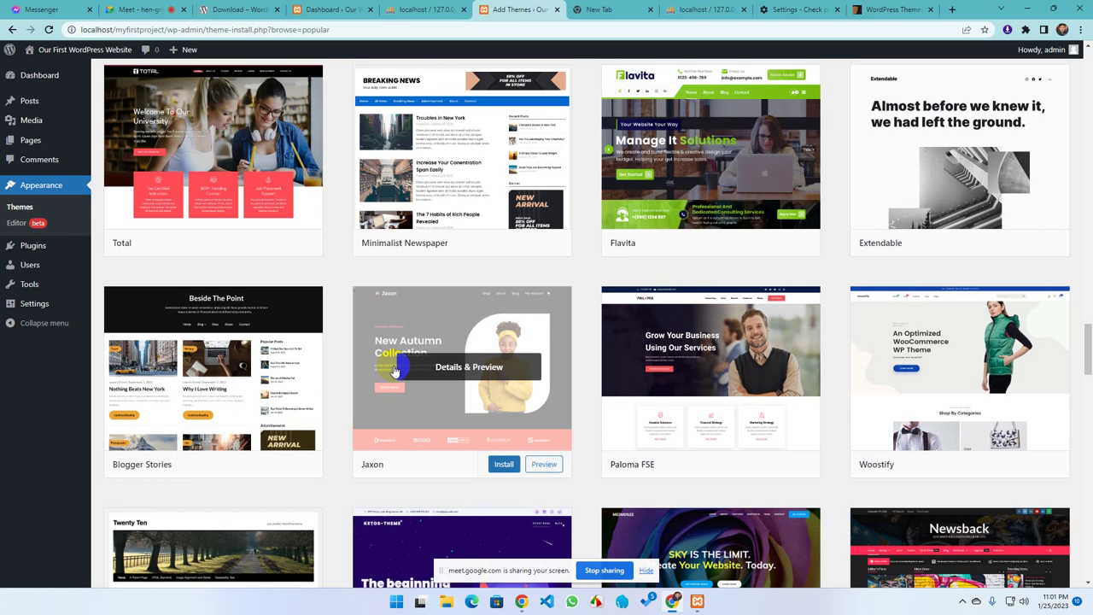
scroll(380, 372, up, 5)
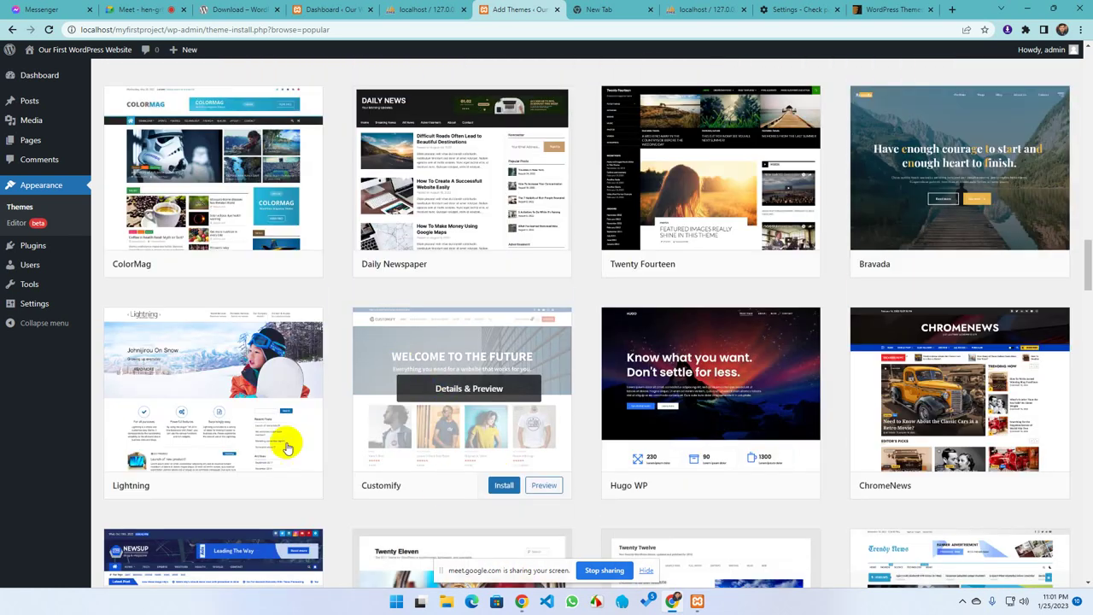
scroll(373, 386, up, 12)
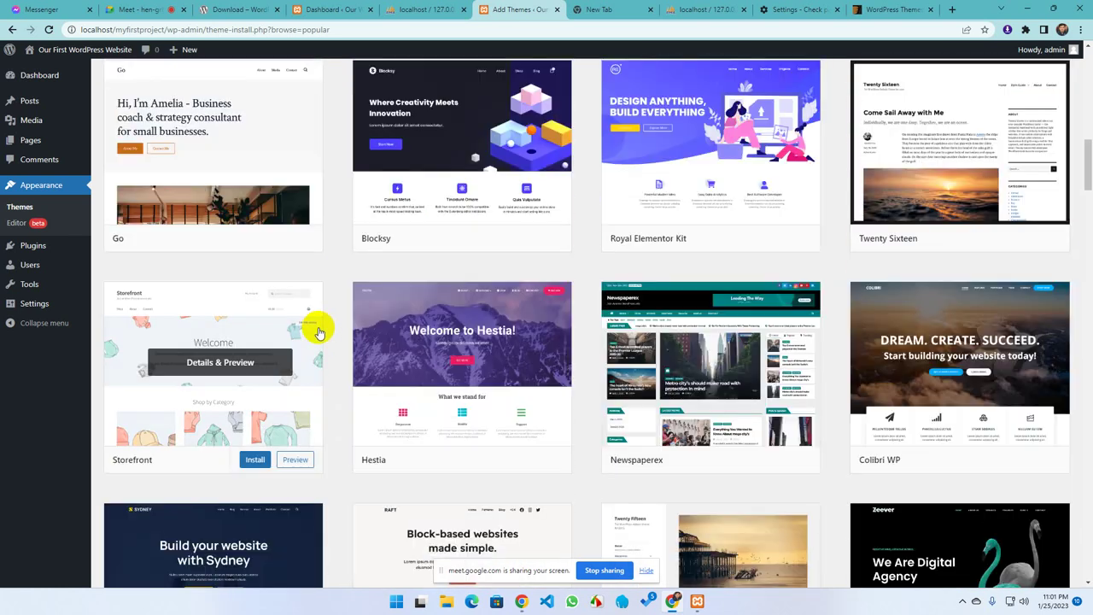
scroll(350, 333, up, 7)
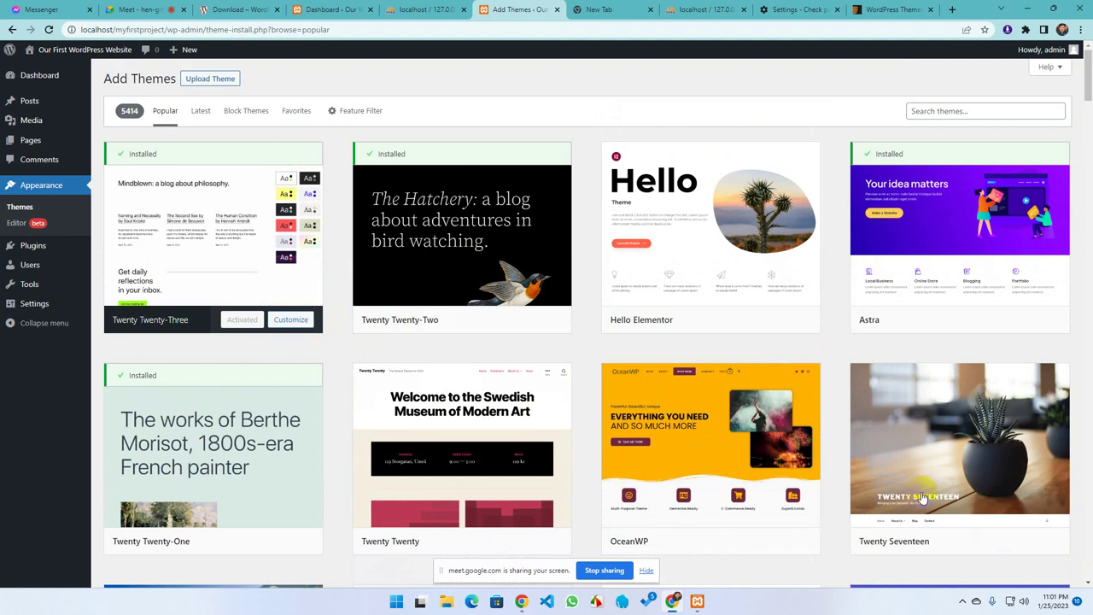
From Appearance > Themes, open the Upload Theme form under Add New and close the ThemeForest tab
scroll(564, 450, down, 1)
scroll(565, 450, down, 2)
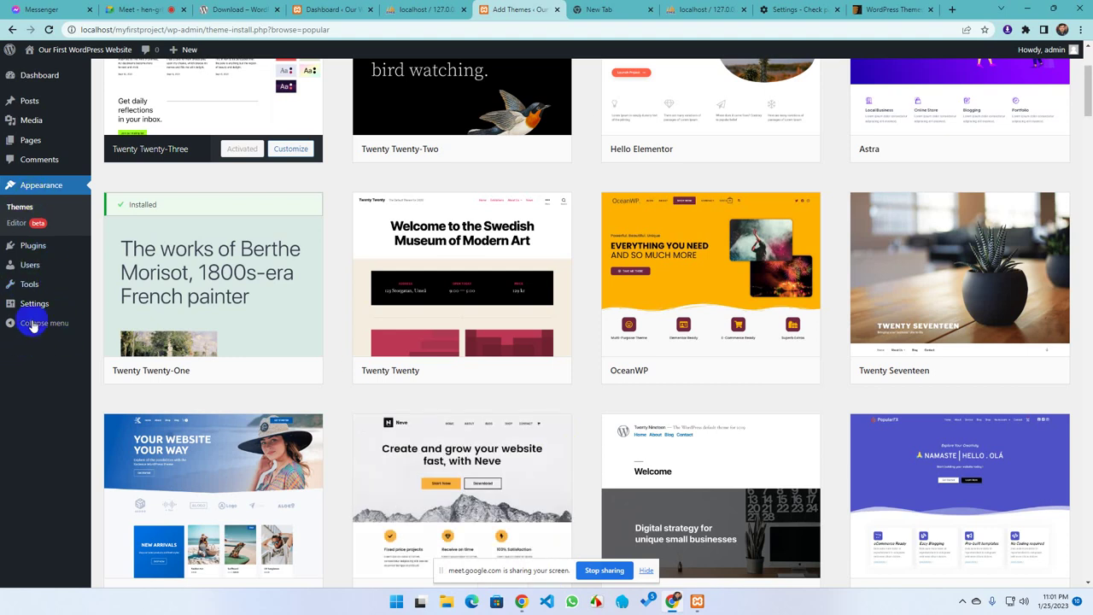
scroll(522, 484, up, 2)
scroll(522, 483, up, 1)
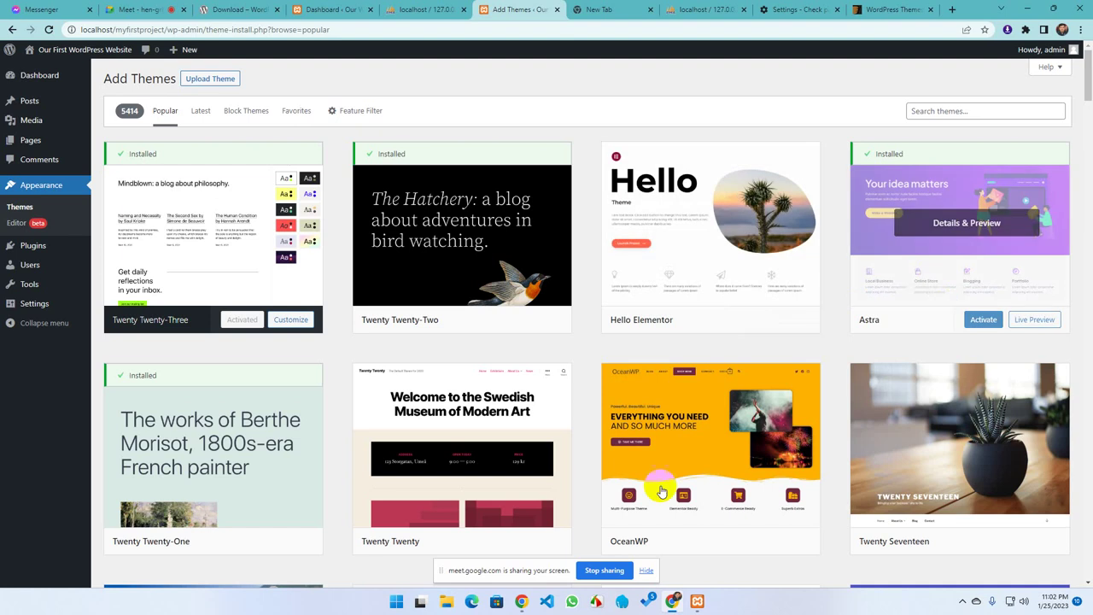
scroll(547, 410, down, 6)
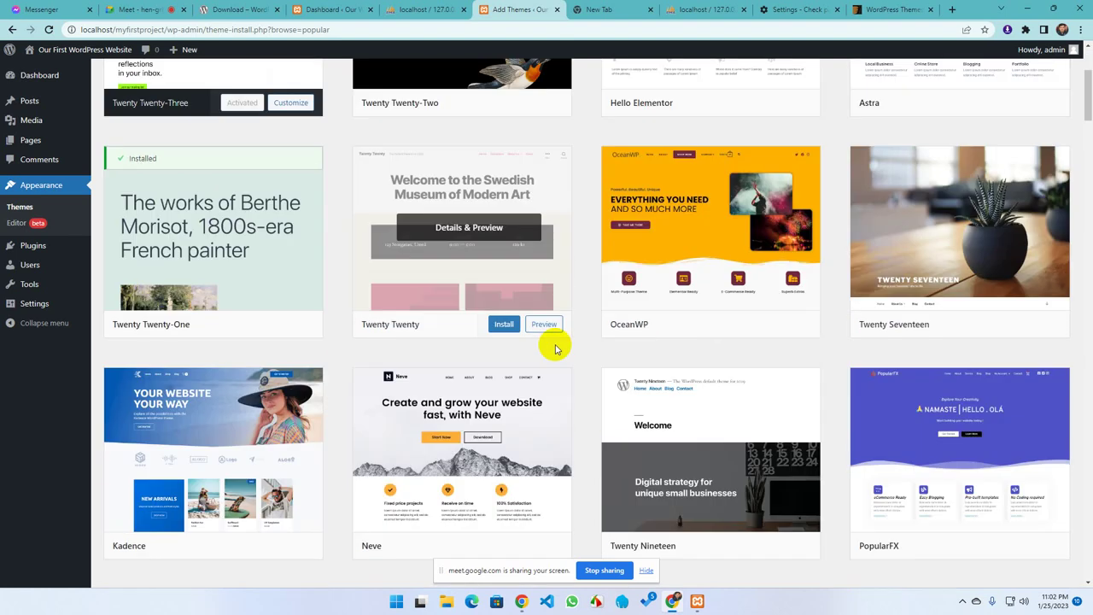
scroll(419, 363, up, 6)
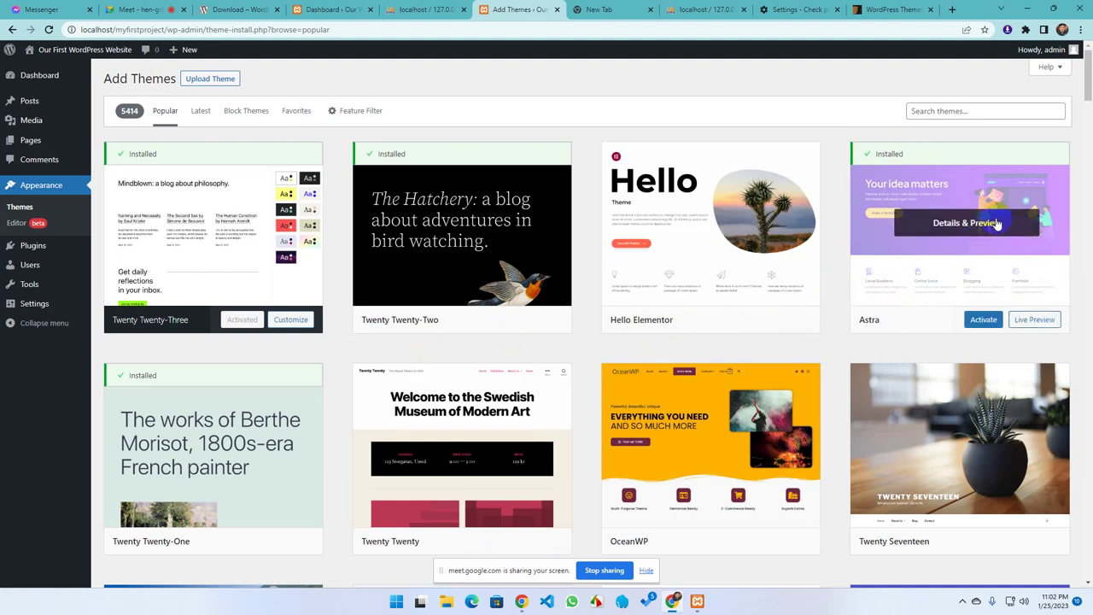
click(904, 318)
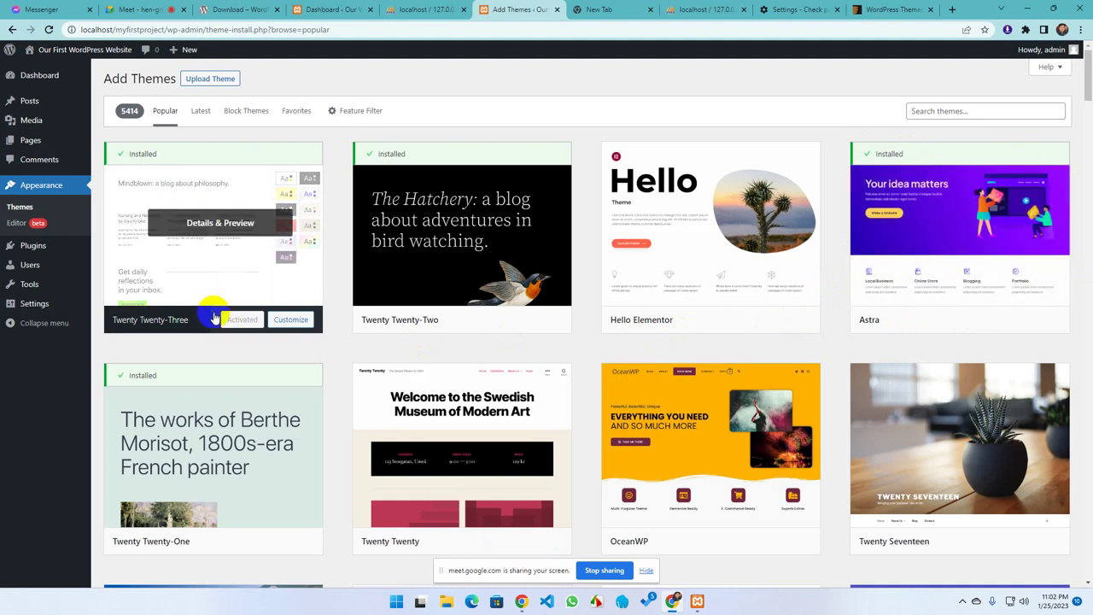
click(9, 188)
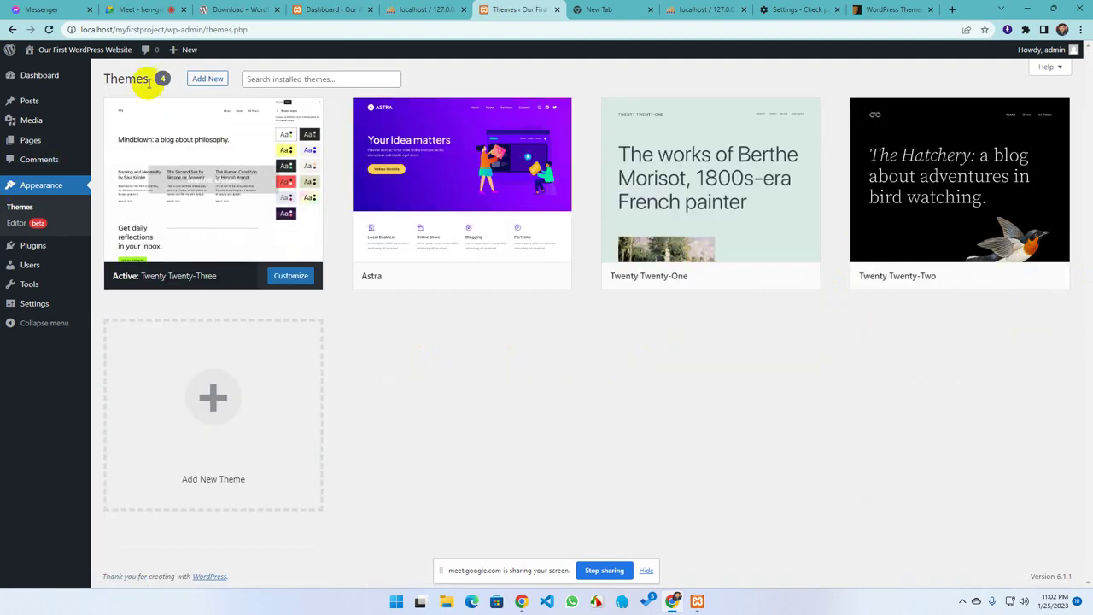
click(205, 78)
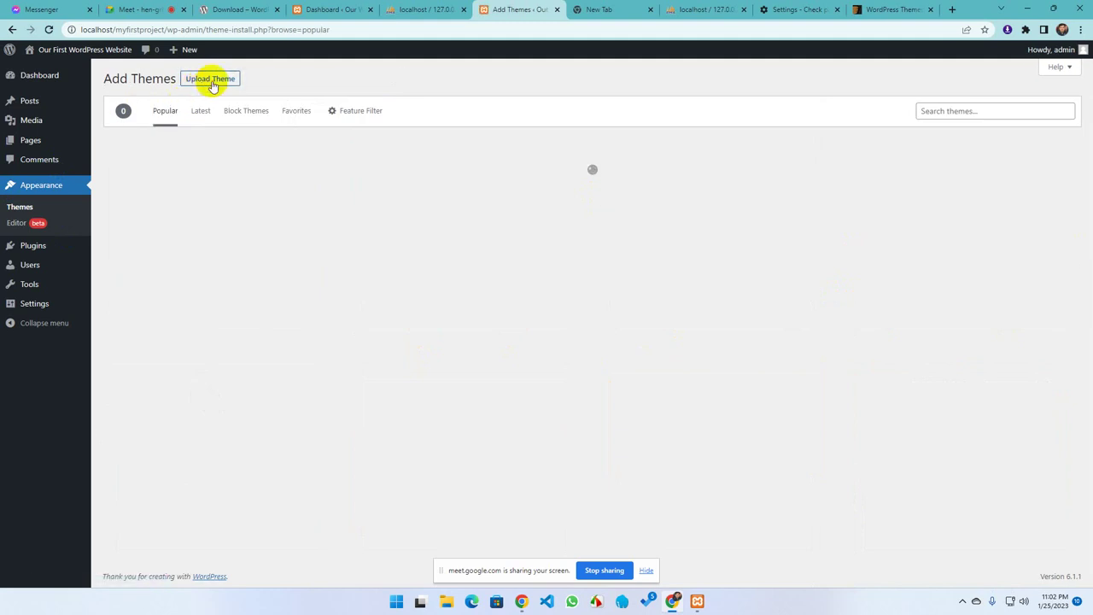
click(204, 81)
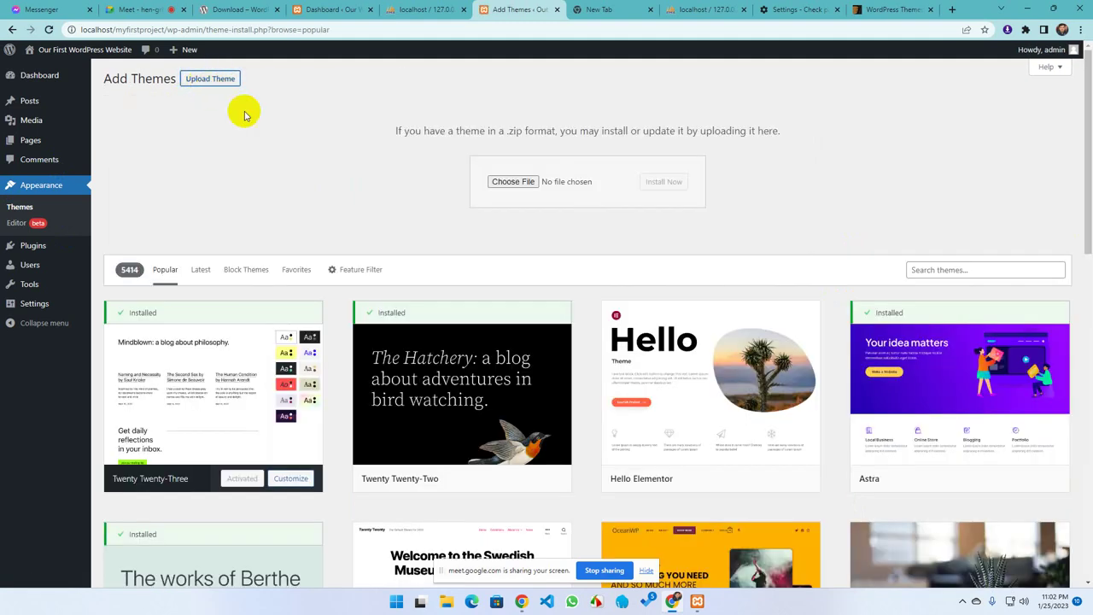
click(932, 9)
In a new tab, search Google for 'wordpress.org download' and open the wordpress.org result
click(953, 10)
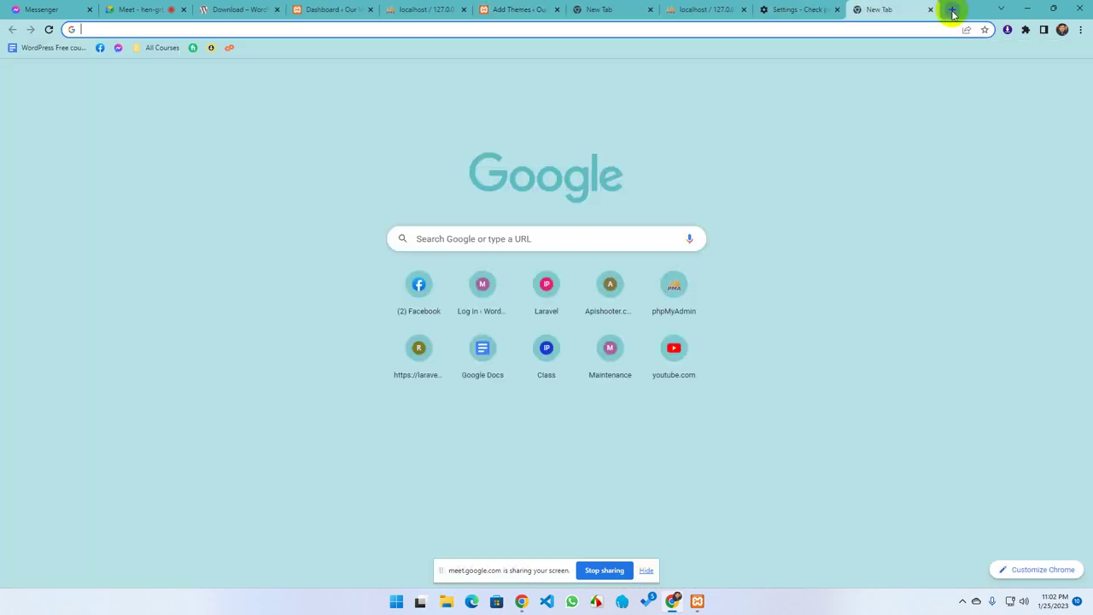
text(word)
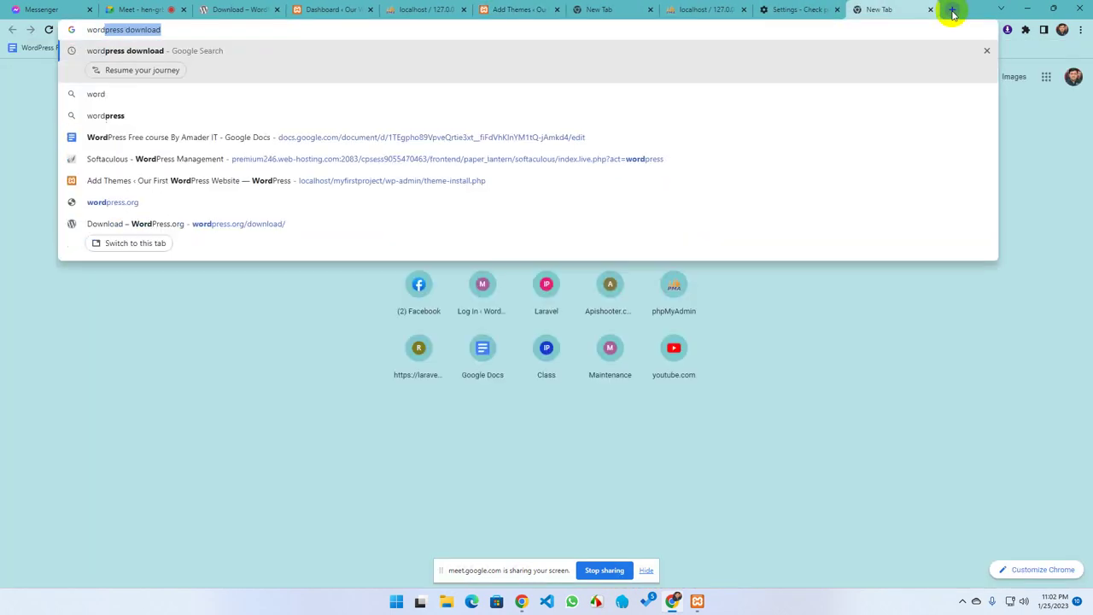
text(press downloa)
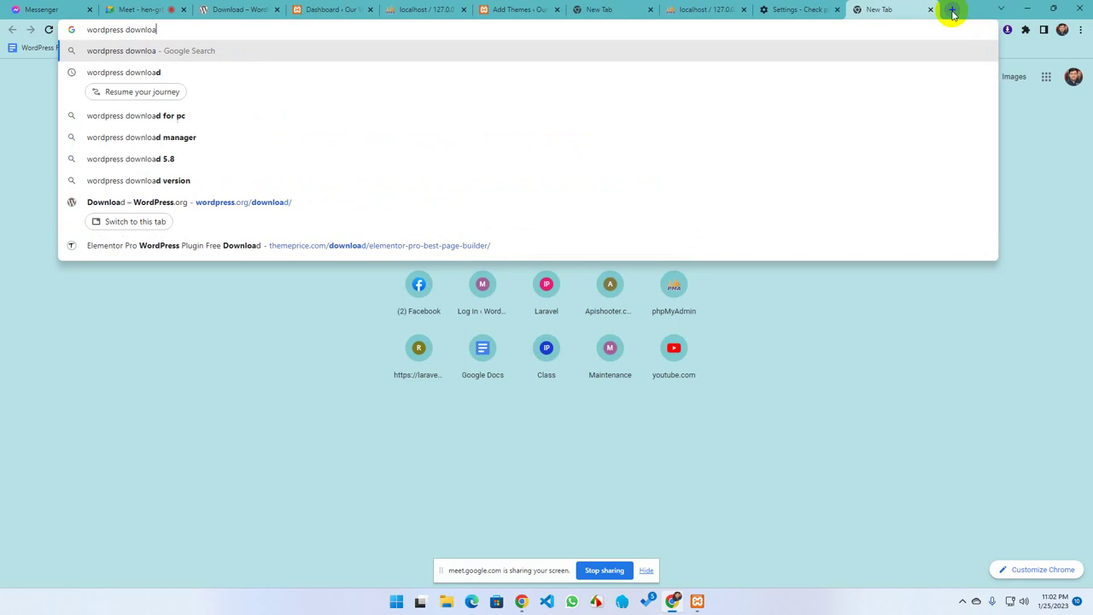
key(BackSpace)
key(BackSpace)
key(BackSpace)
key(BackSpace)
key(BackSpace)
key(BackSpace)
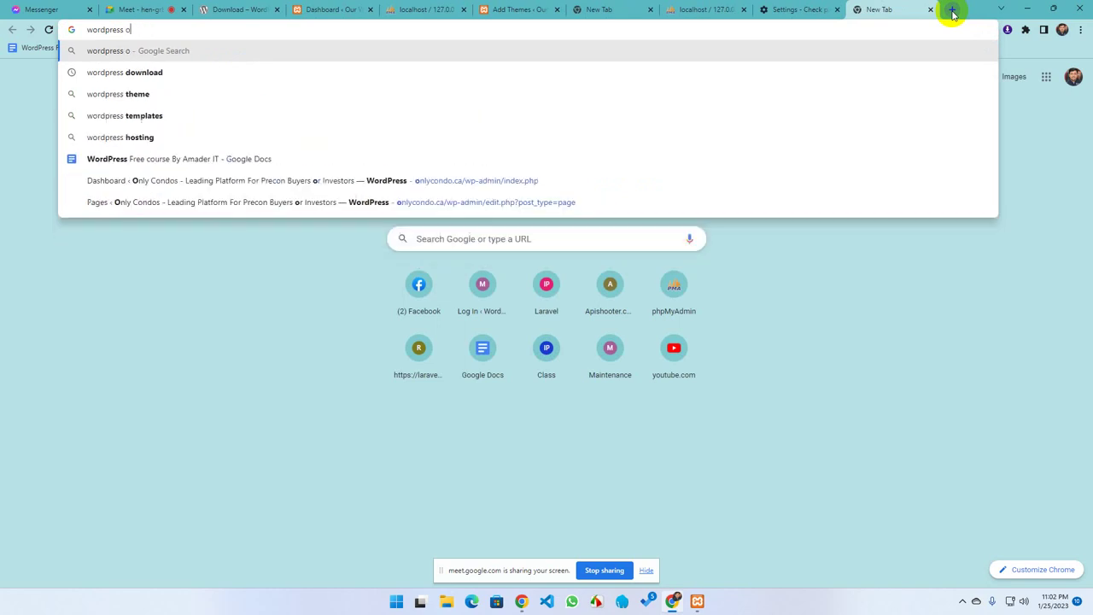
text(or)
key(Down)
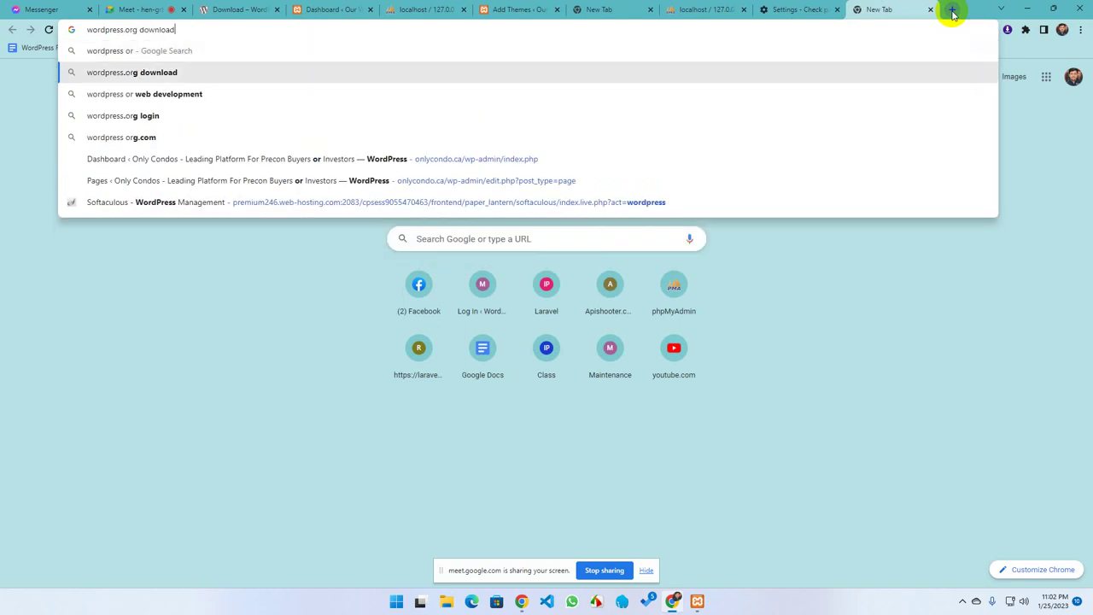
key(Return)
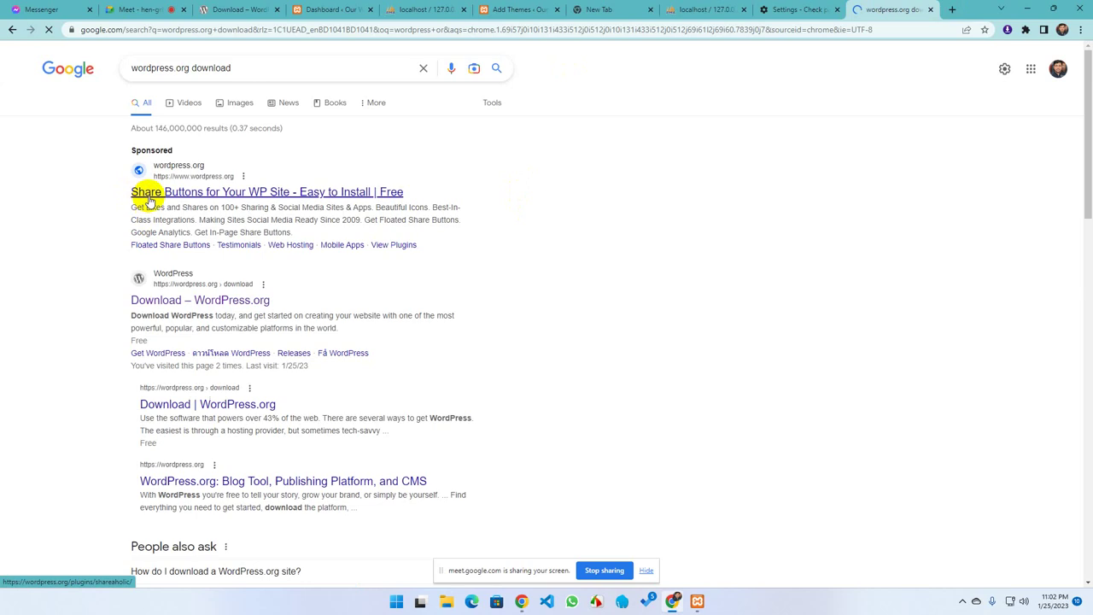
click(189, 199)
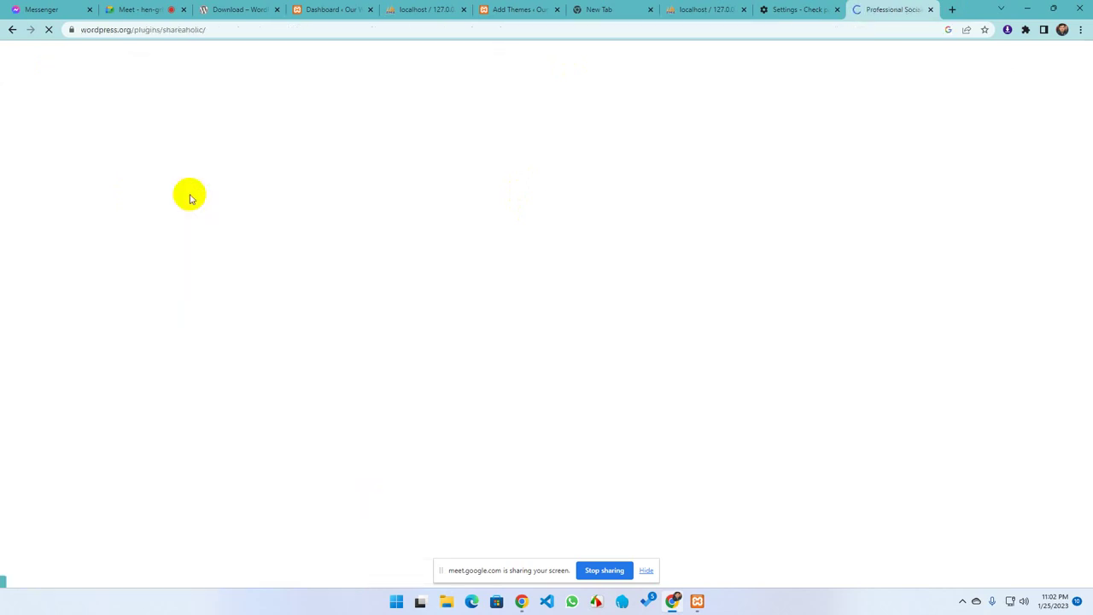
Remove the plugins/shareaholic/ path from the address to load the wordpress.org home page
click(247, 30)
click(258, 29)
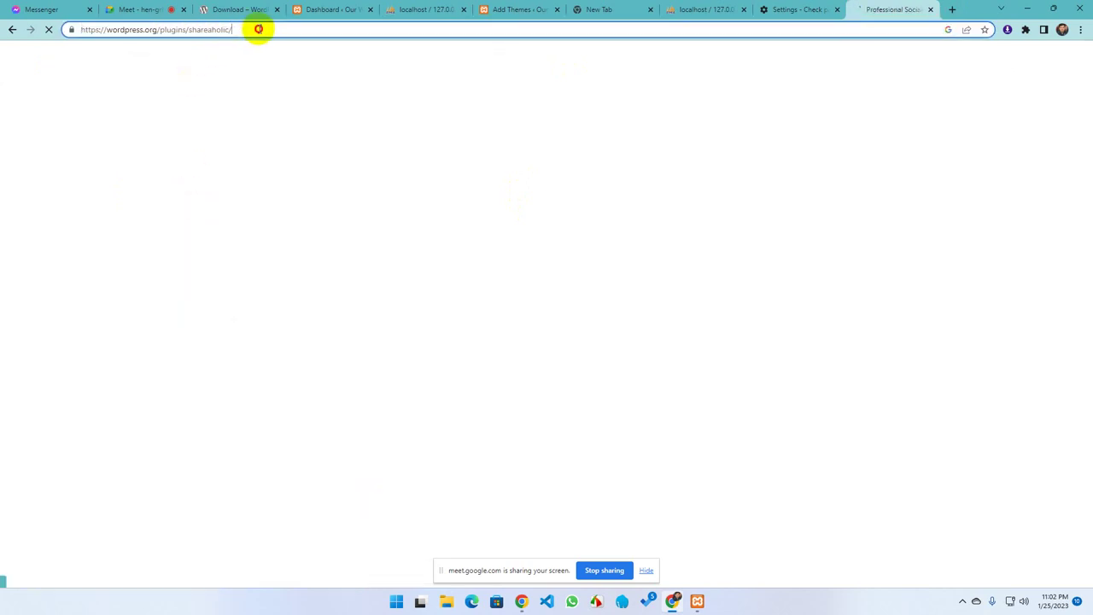
drag(258, 29, 158, 29)
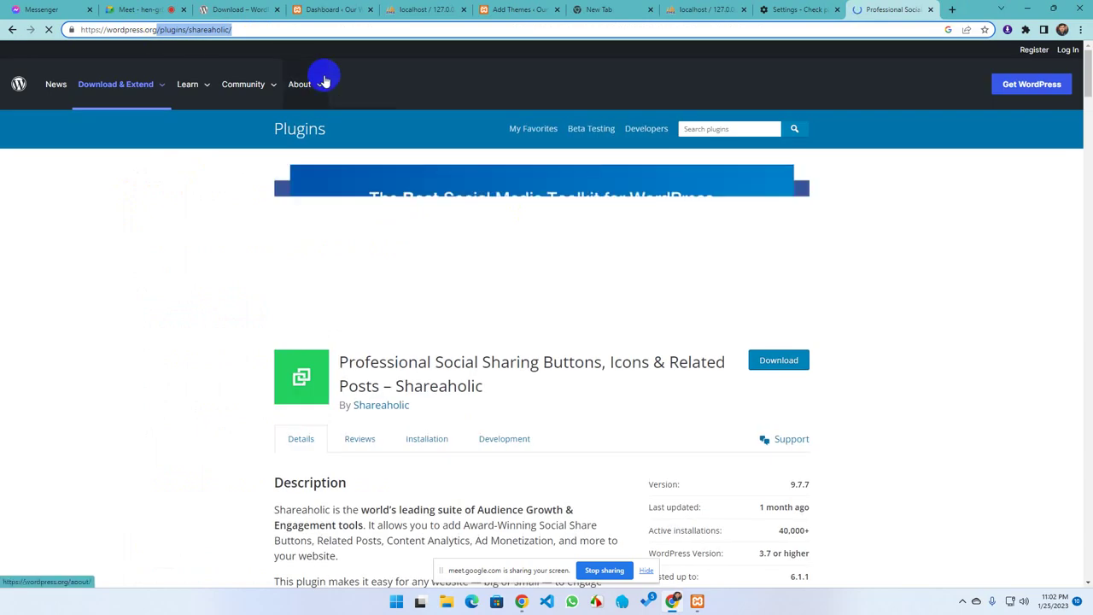
key(BackSpace)
key(Return)
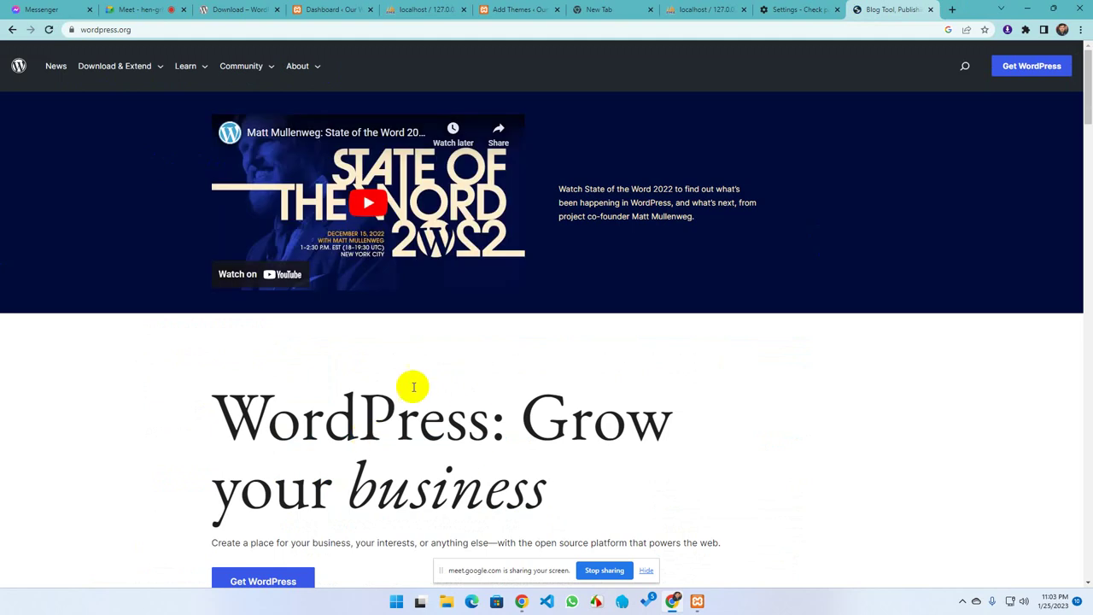
Download Hello Elementor from Download & Extend > Themes as hello-elementor.2.6.1.zip
mouse_move(81, 75)
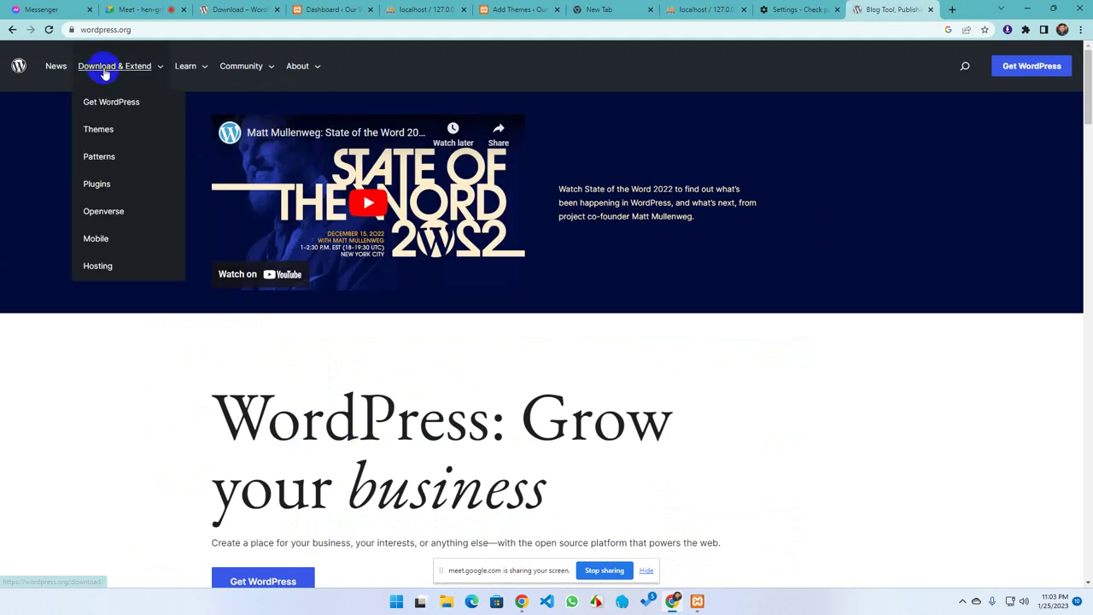
click(106, 132)
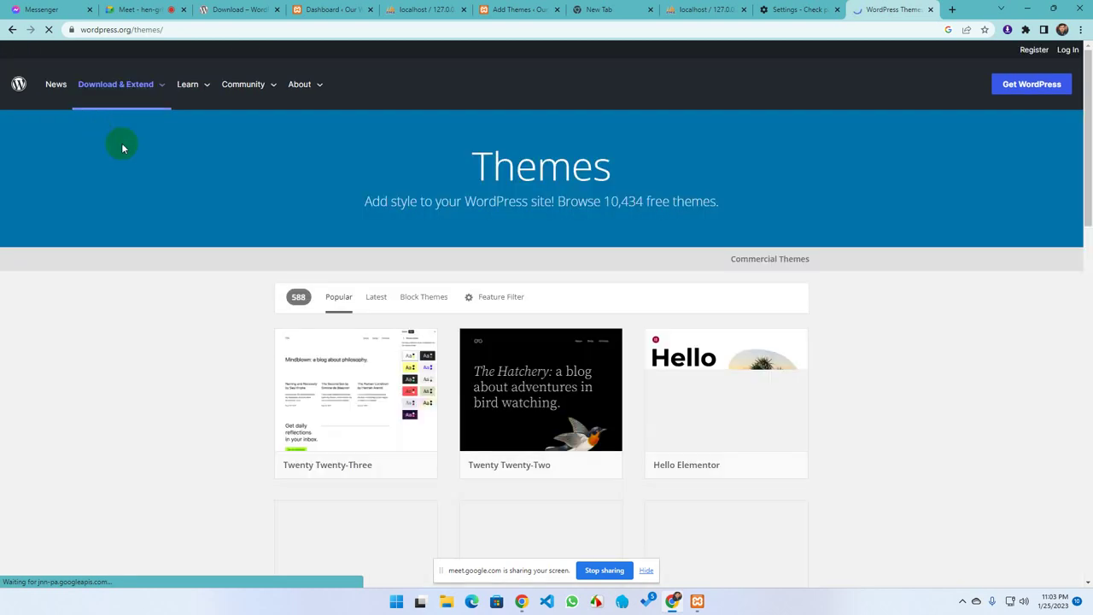
scroll(321, 390, down, 7)
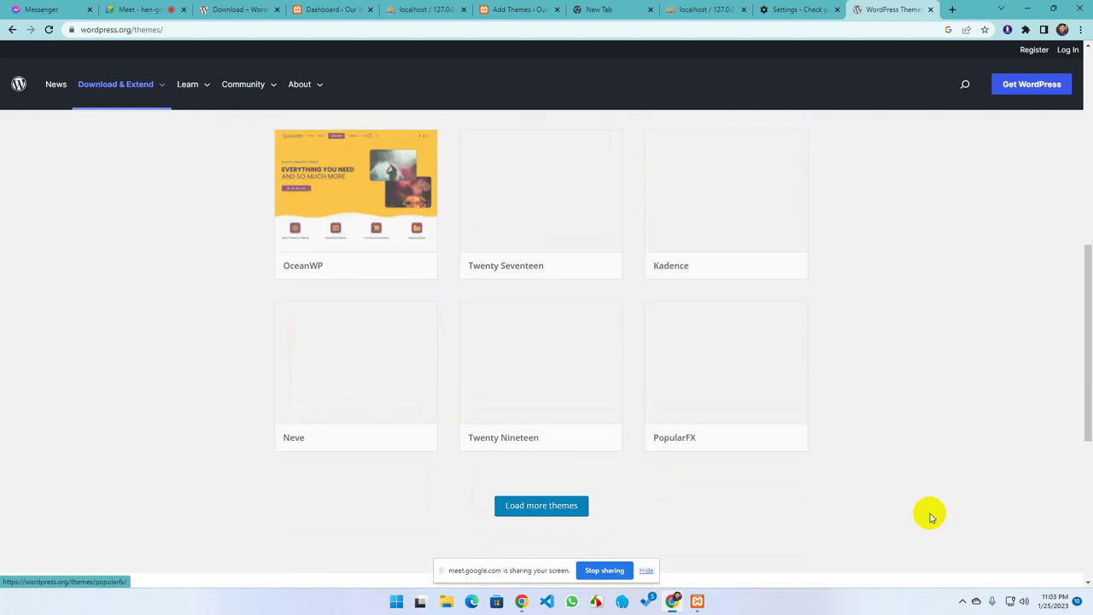
scroll(536, 458, up, 5)
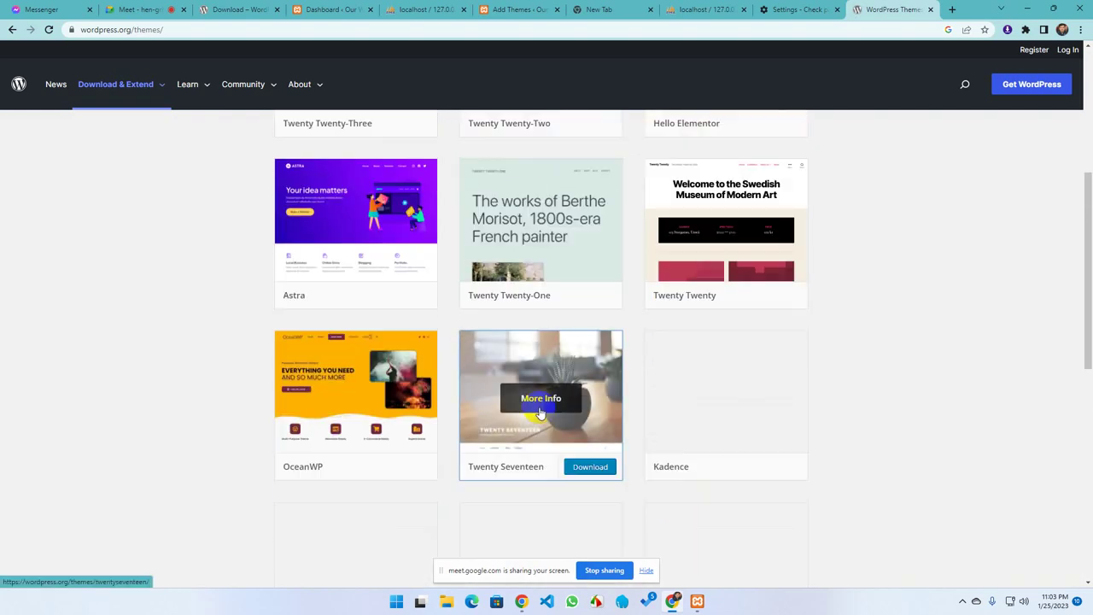
scroll(531, 408, up, 1)
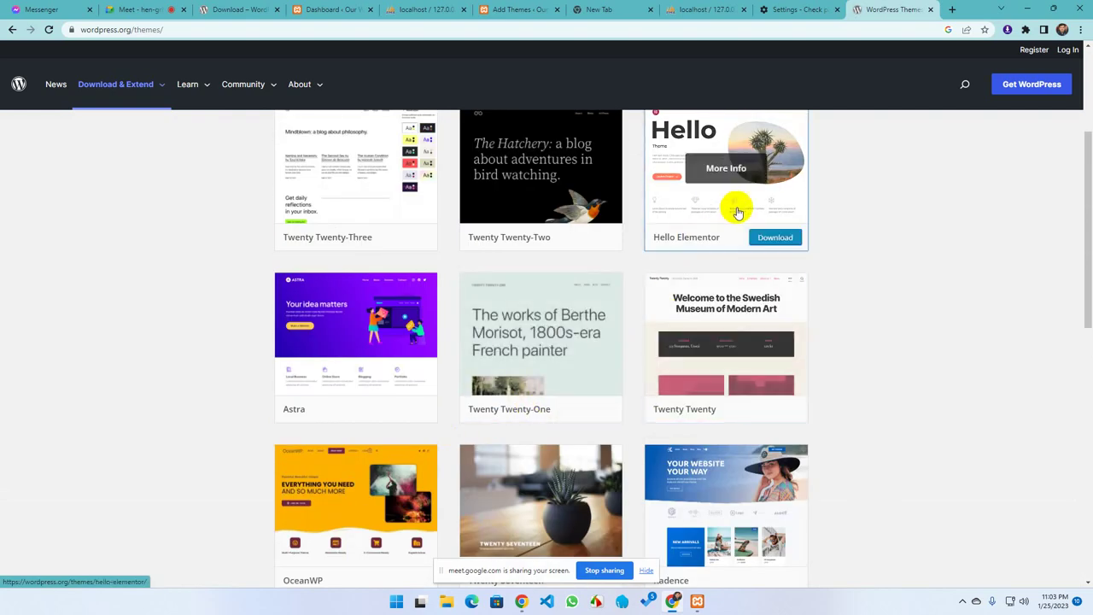
click(777, 241)
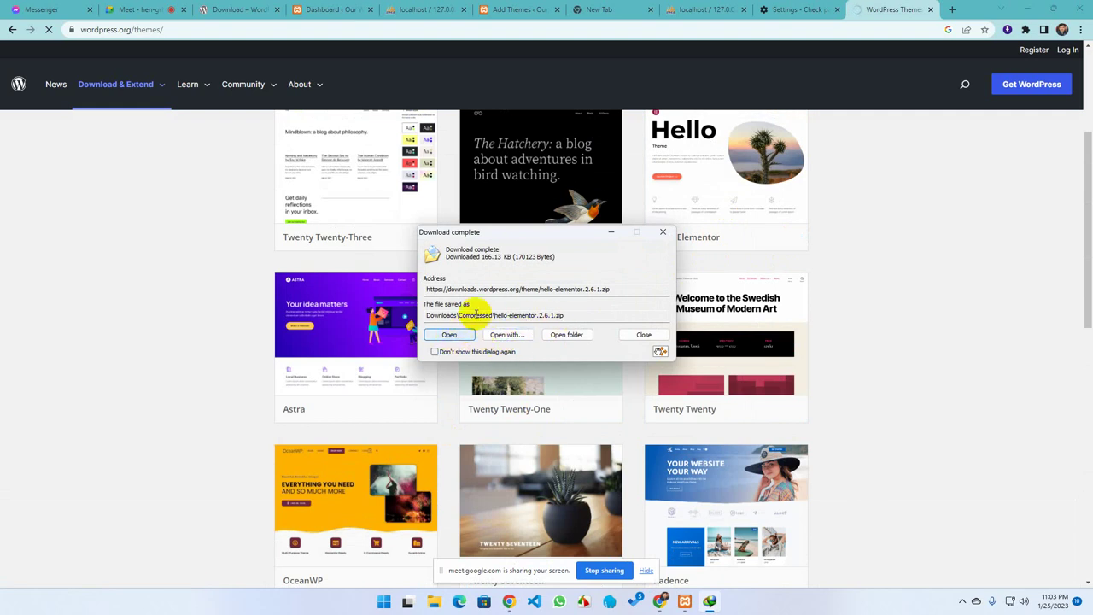
Browse in File Explorer to C:\xampp\htdocs\myfirstproject\wp-content\themes
click(567, 335)
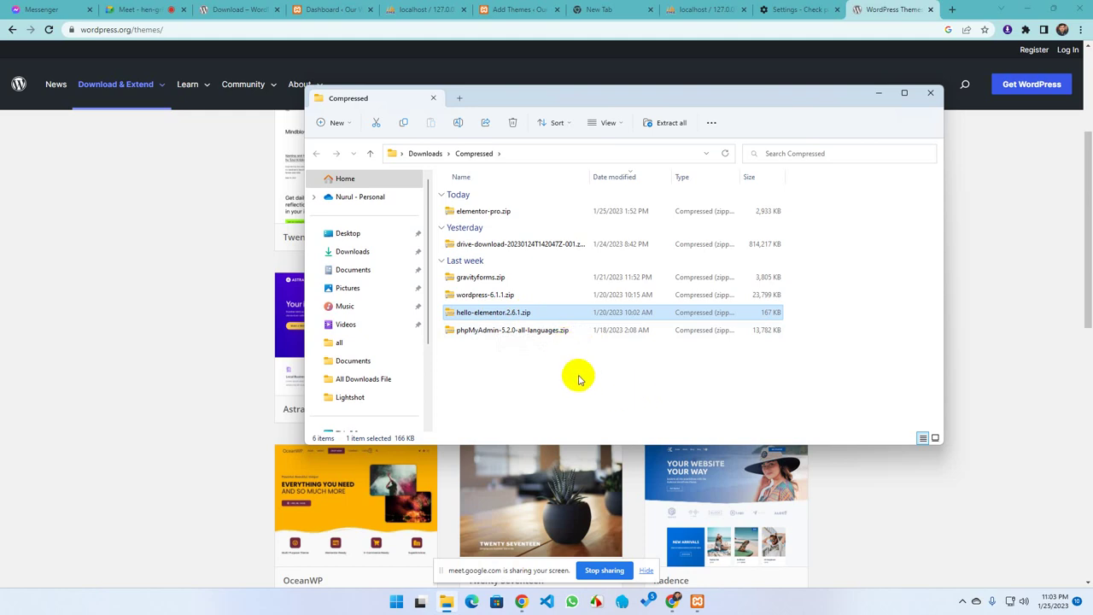
scroll(348, 337, down, 3)
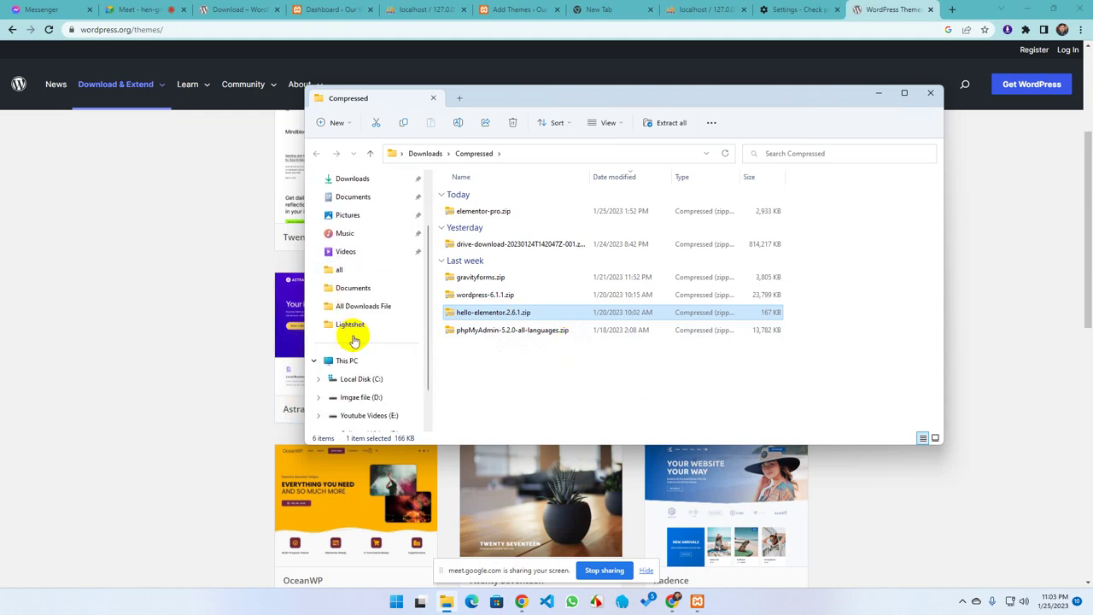
click(350, 329)
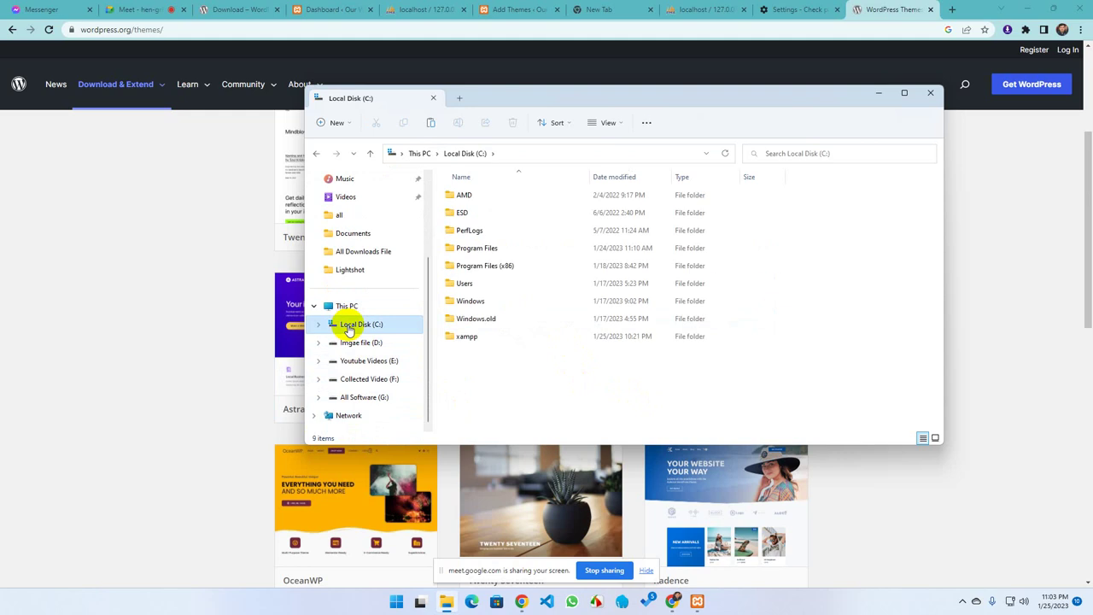
click(459, 340)
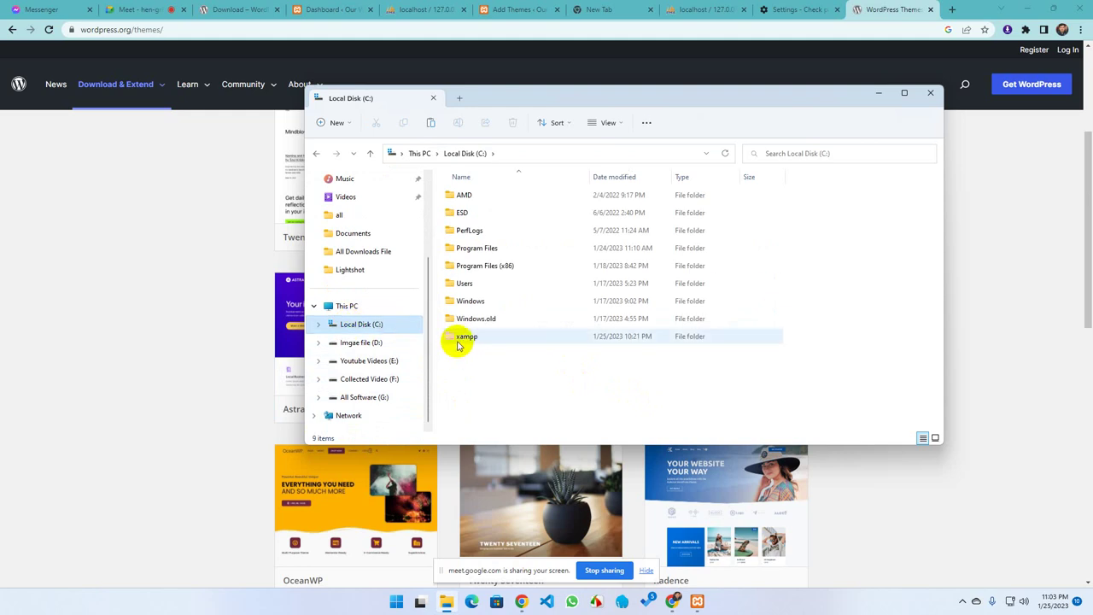
double_click(500, 337)
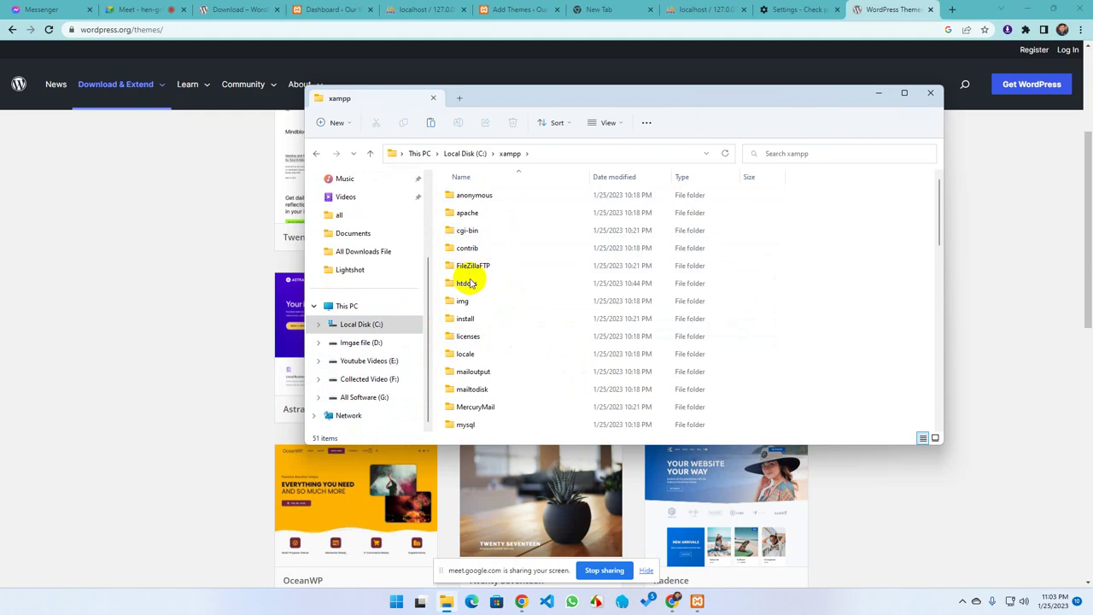
double_click(488, 285)
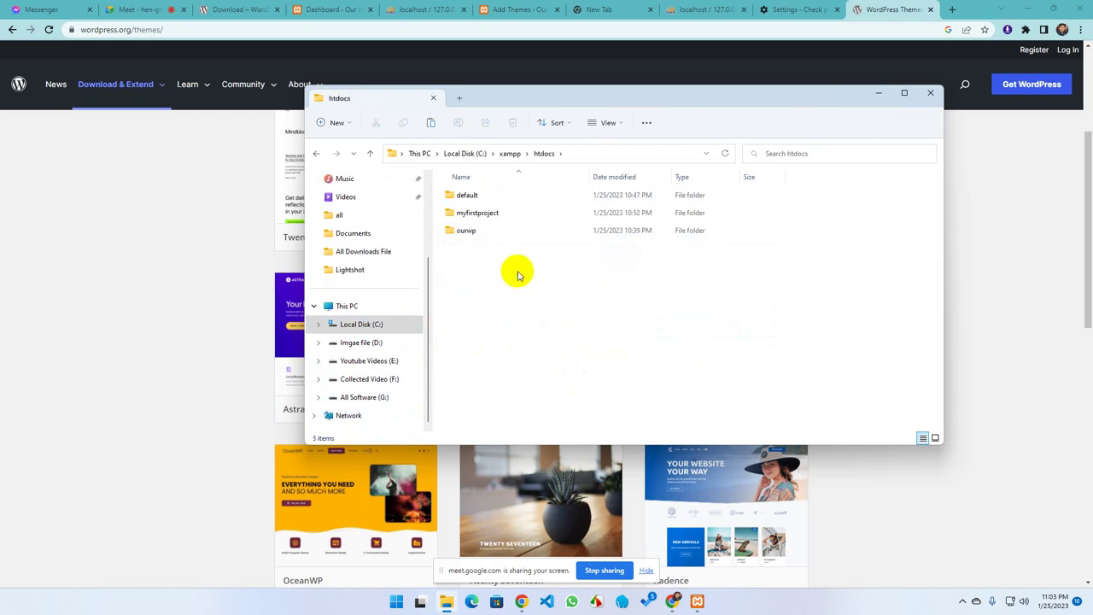
click(504, 10)
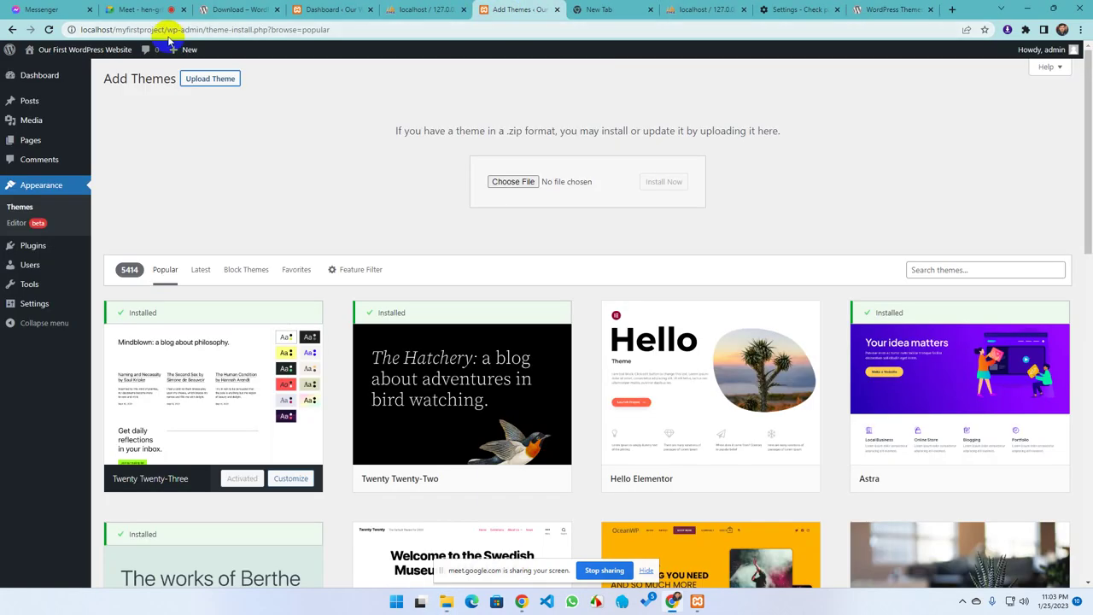
drag(117, 29, 140, 29)
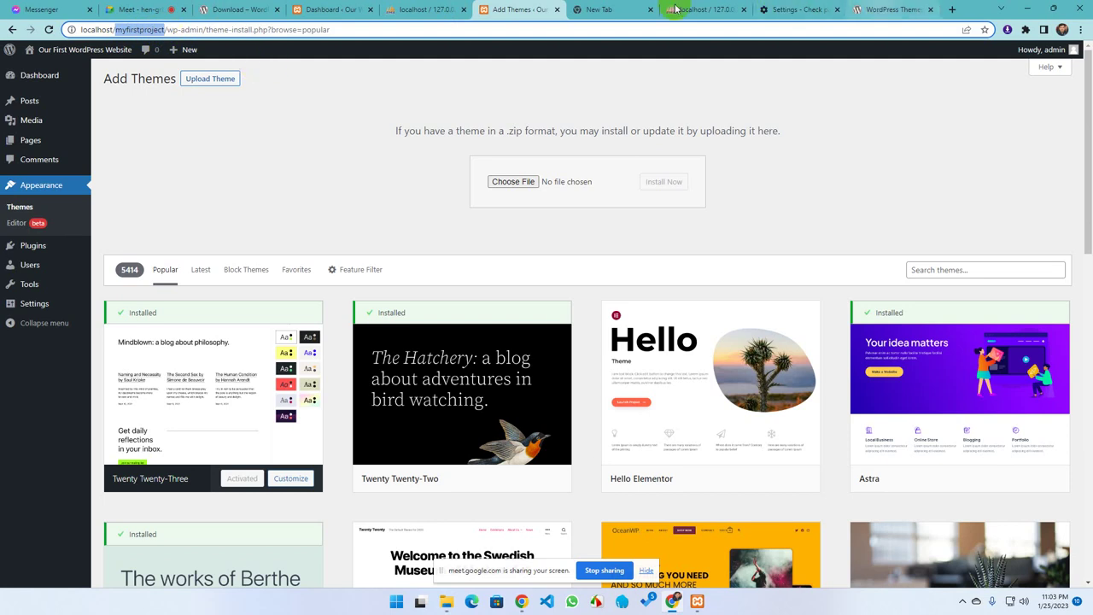
click(446, 601)
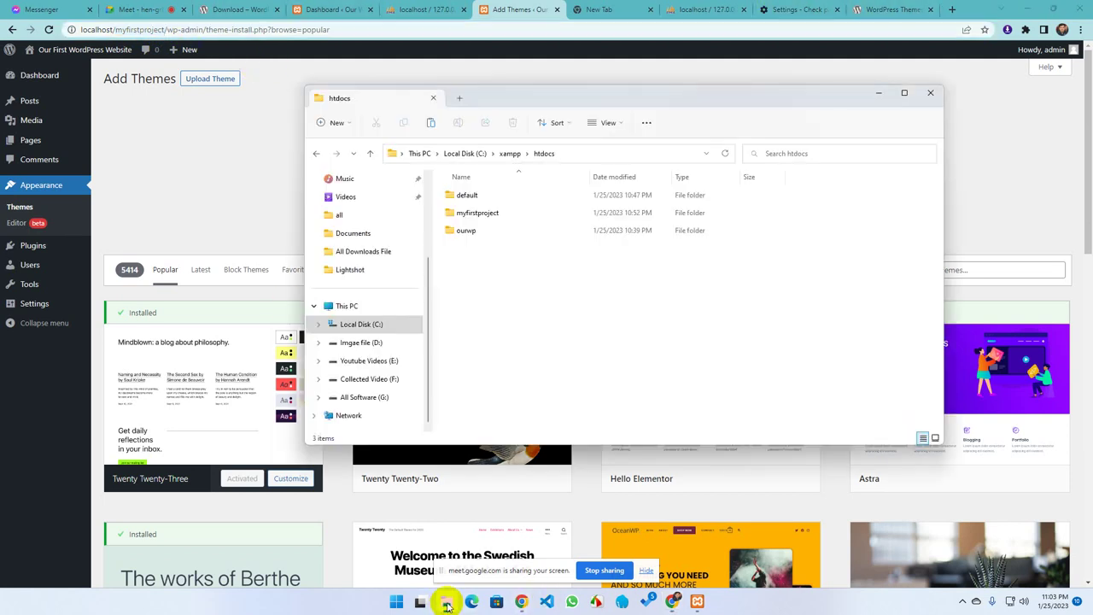
double_click(521, 217)
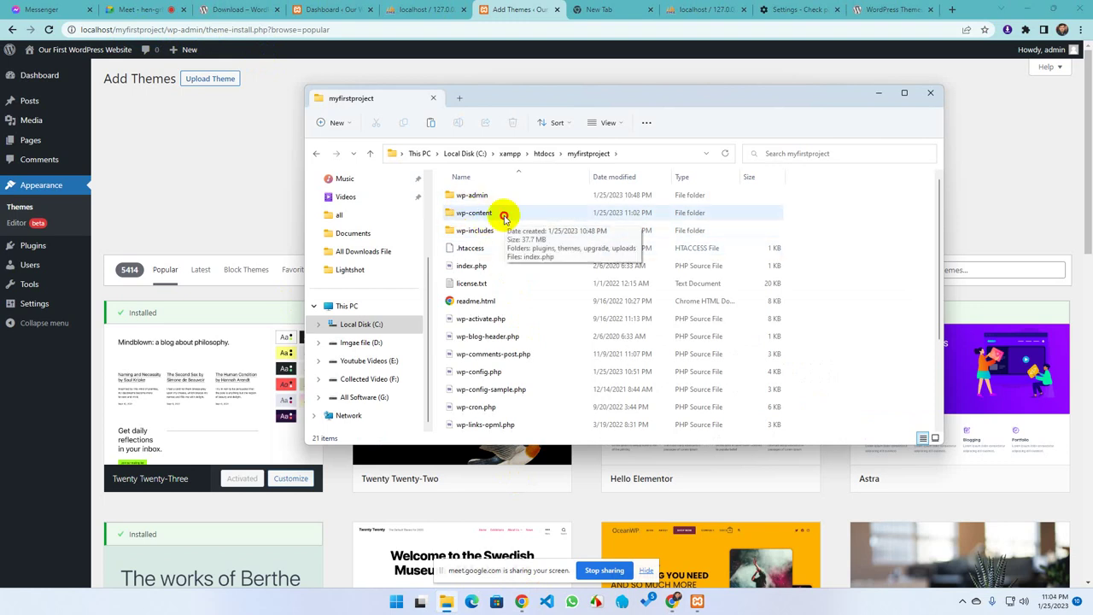
double_click(504, 216)
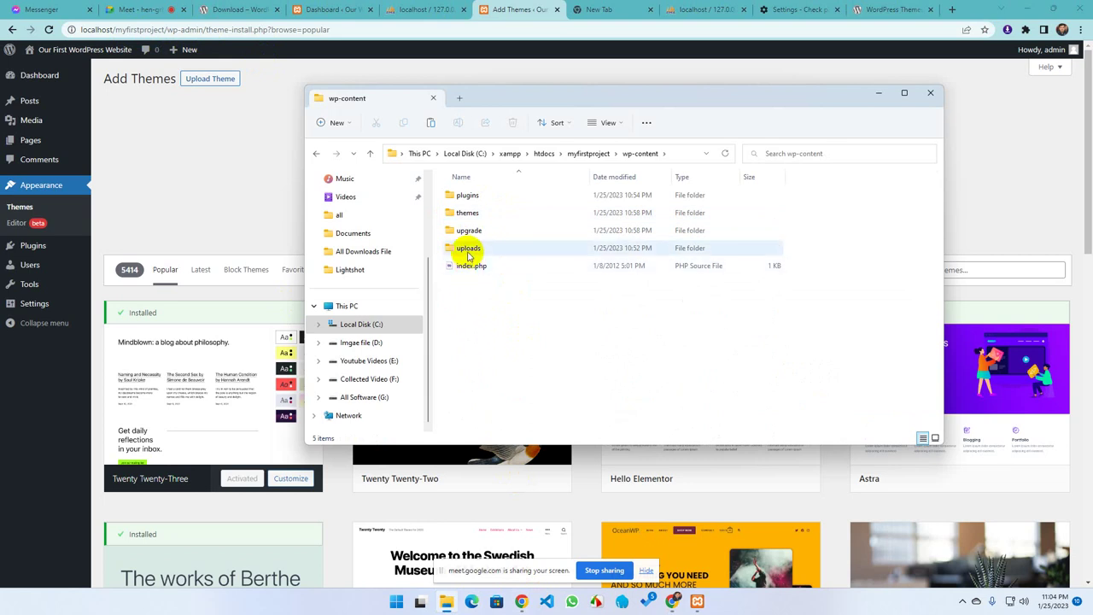
double_click(497, 214)
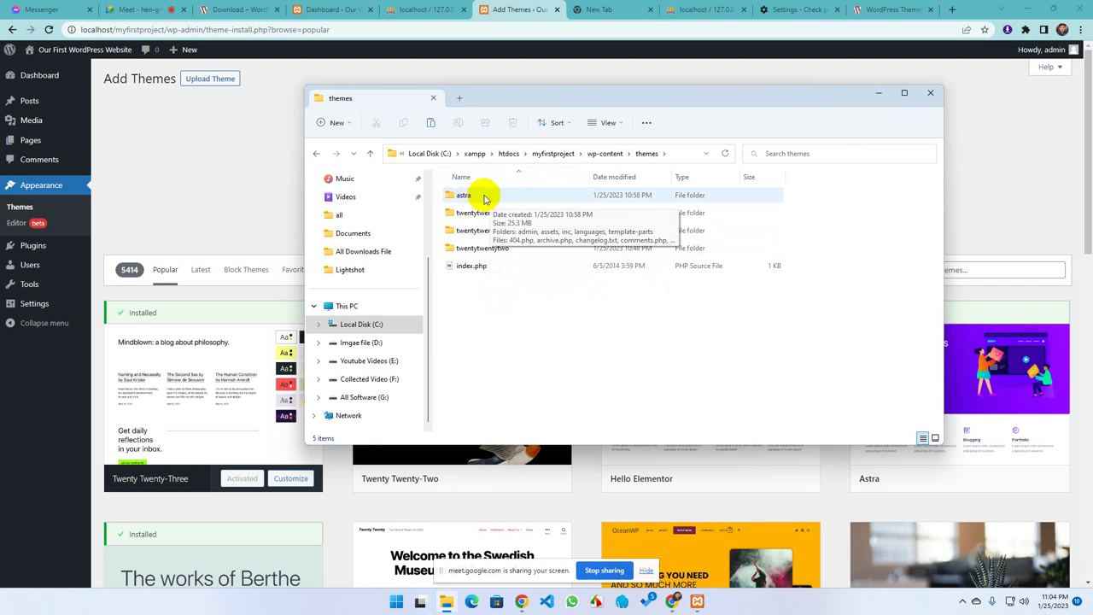
Restore hello-elementor.2.6.1.zip with undo, extract it to a hello-elementor.2.6.1 folder, then delete the zip
right_click(478, 307)
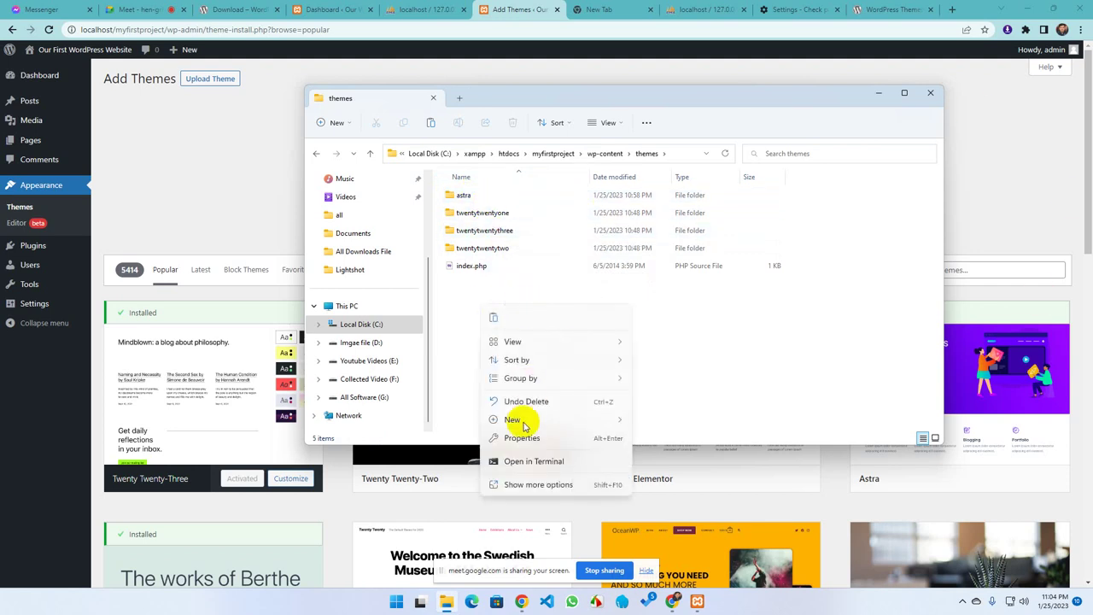
key(ctrl+z)
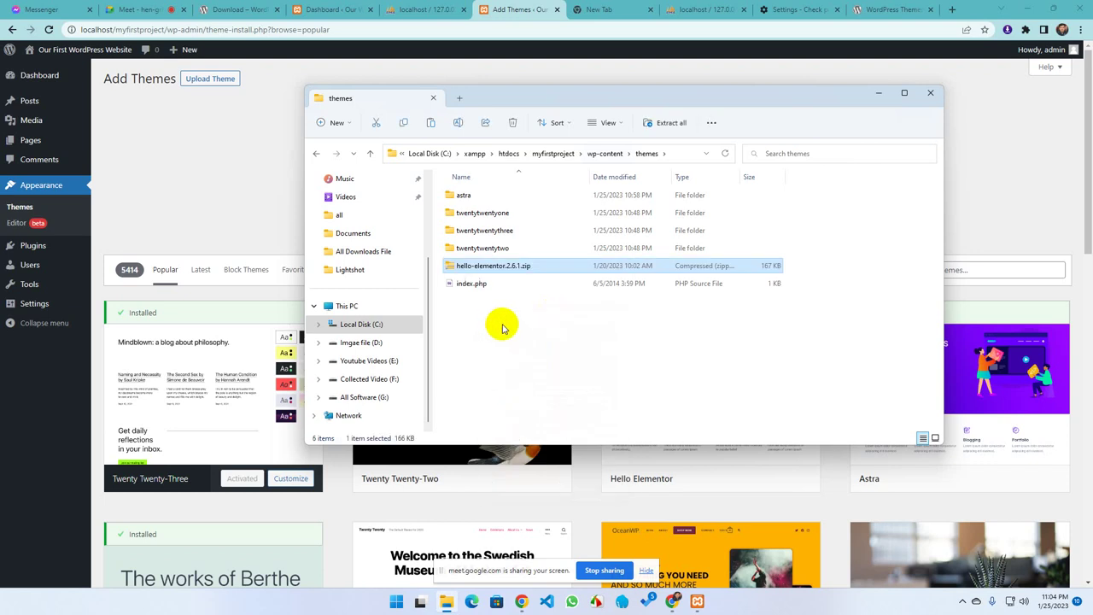
click(508, 322)
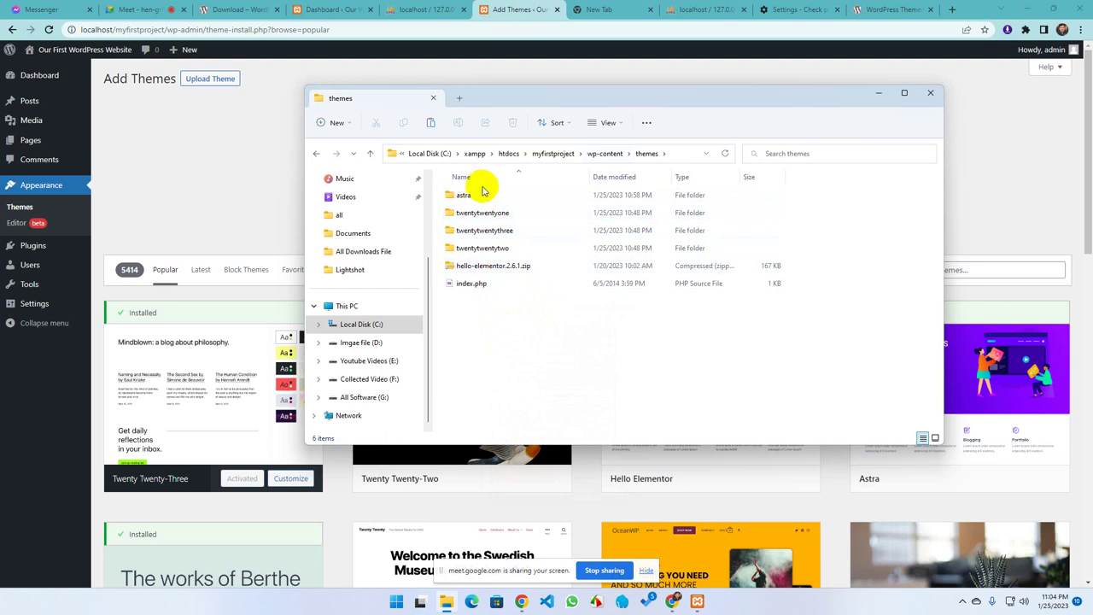
click(500, 269)
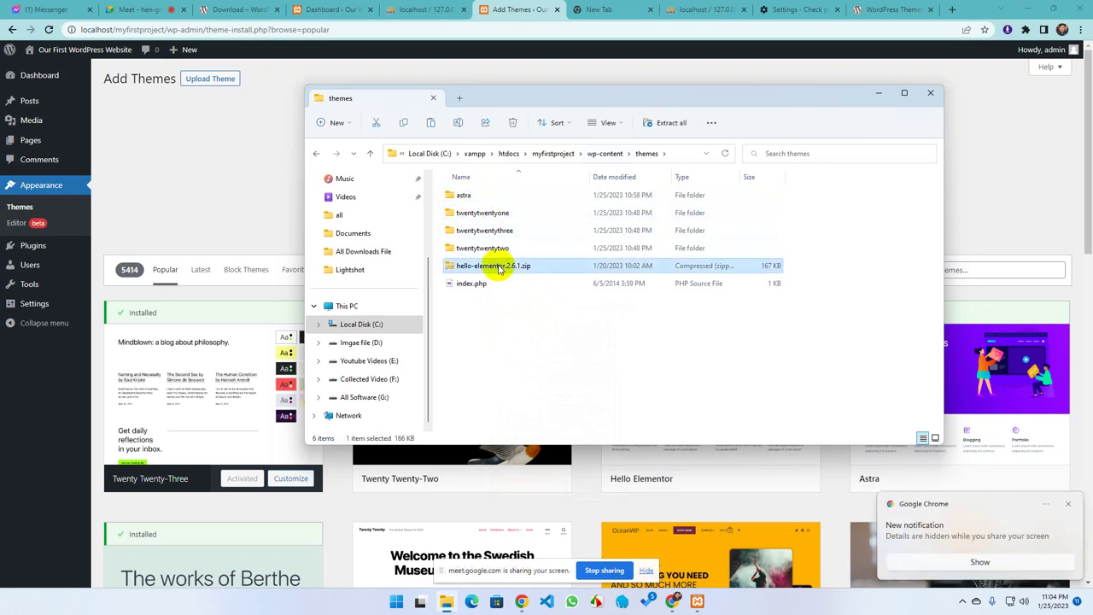
right_click(501, 268)
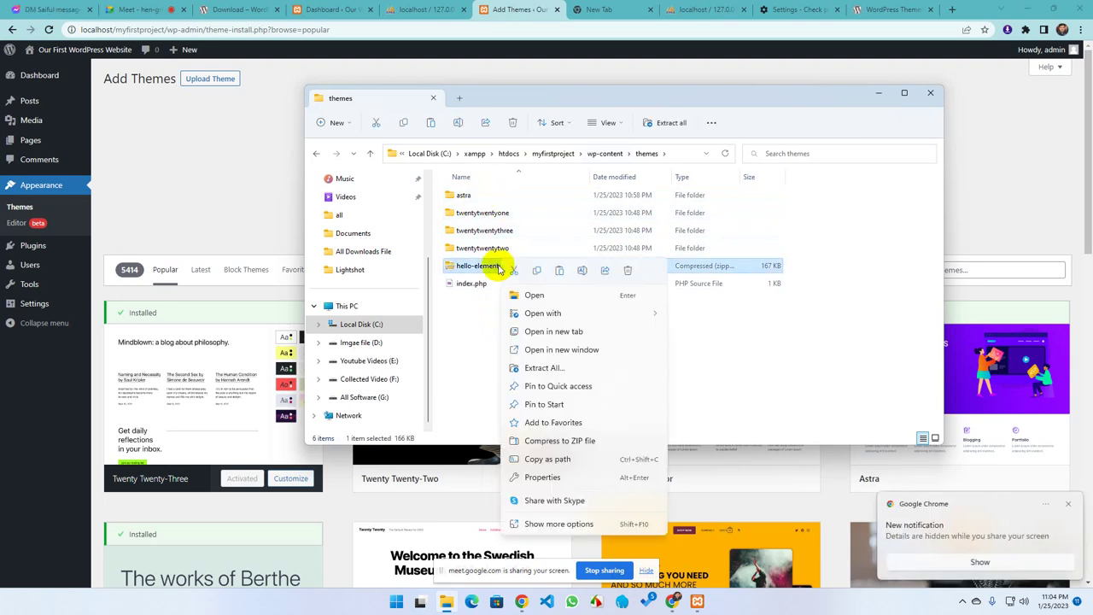
click(526, 369)
click(649, 409)
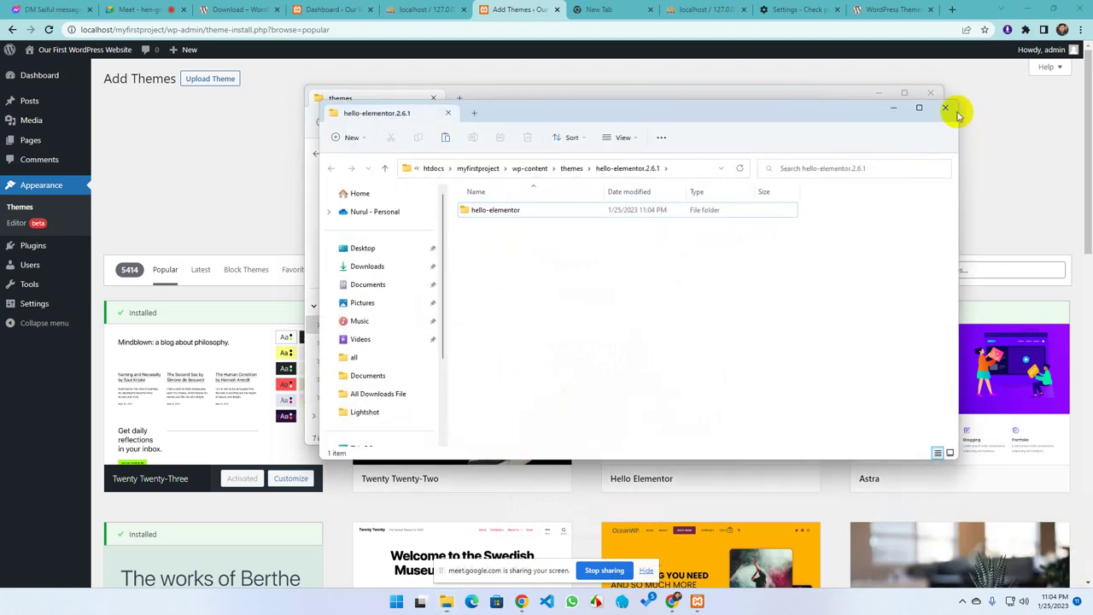
click(945, 108)
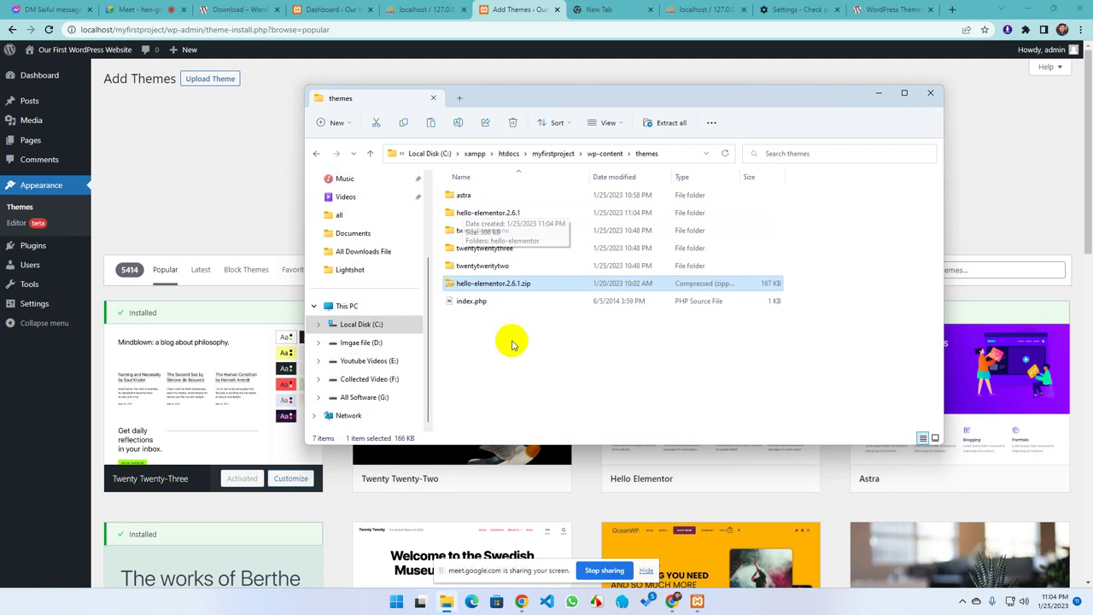
key(Delete)
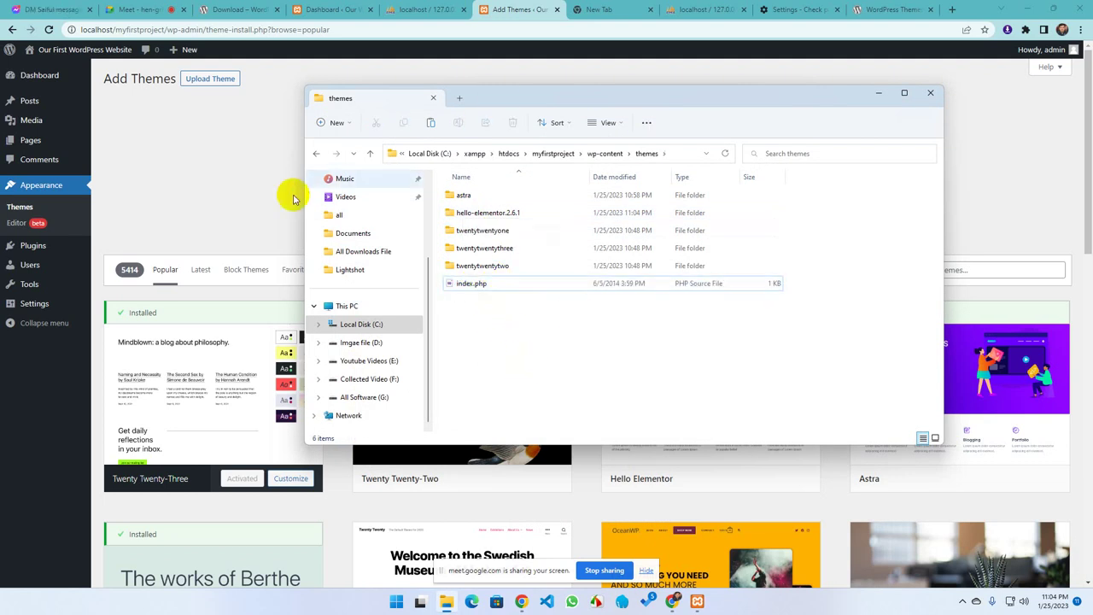
Reload WordPress's Add Themes page in Chrome
click(247, 177)
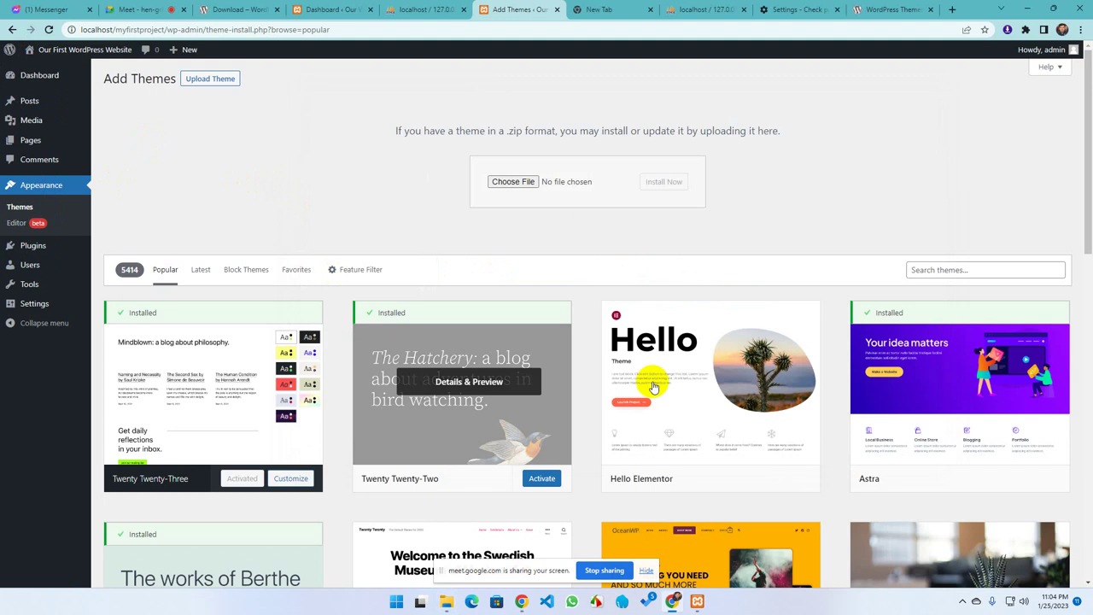
mouse_move(736, 419)
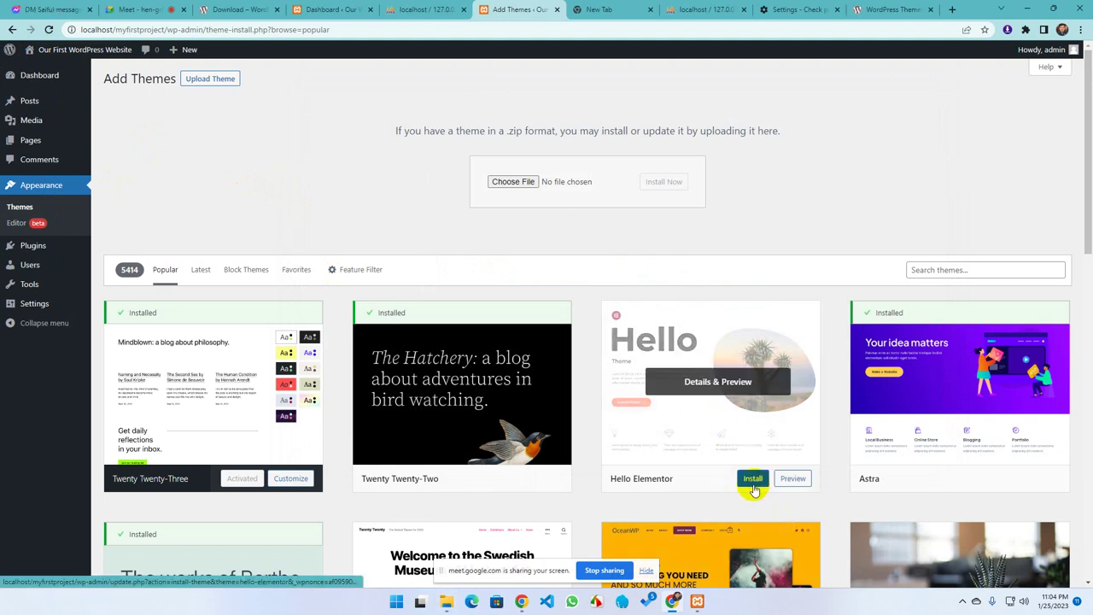
mouse_move(998, 488)
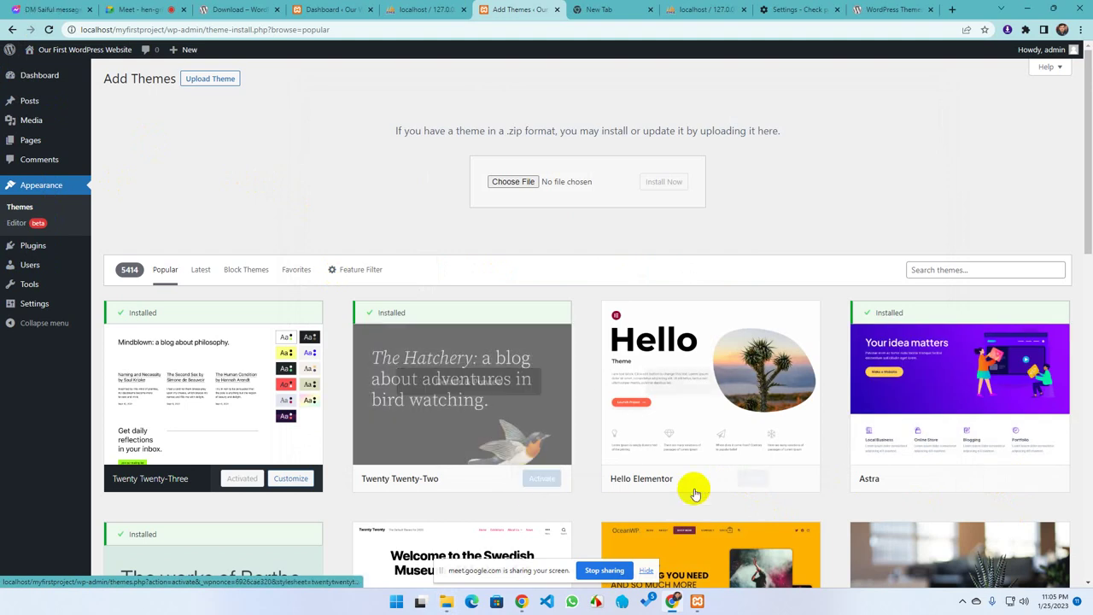
mouse_move(748, 483)
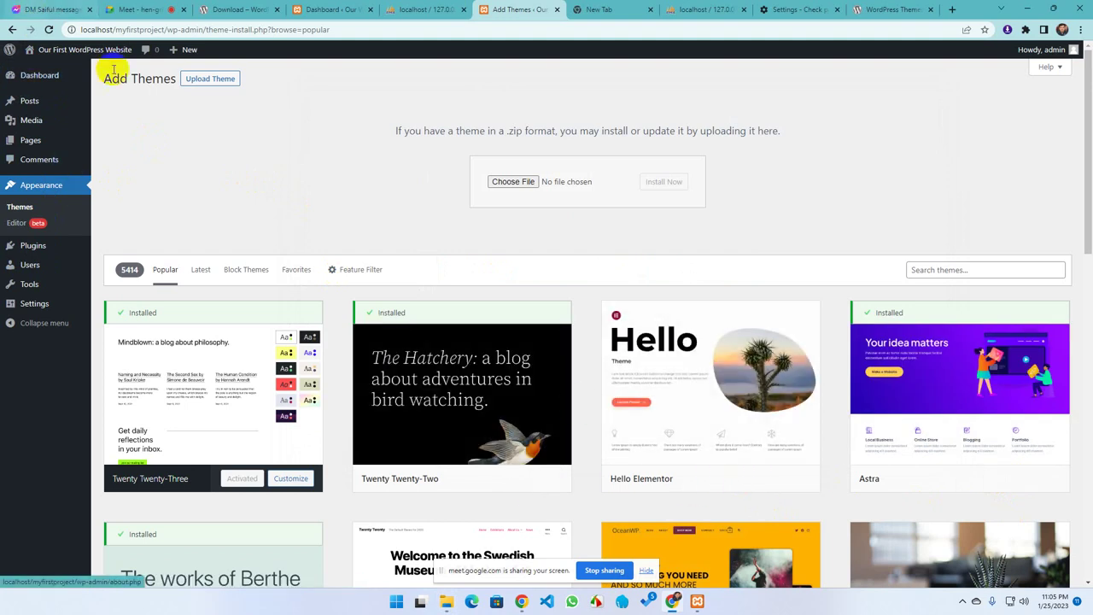
click(48, 30)
mouse_move(76, 108)
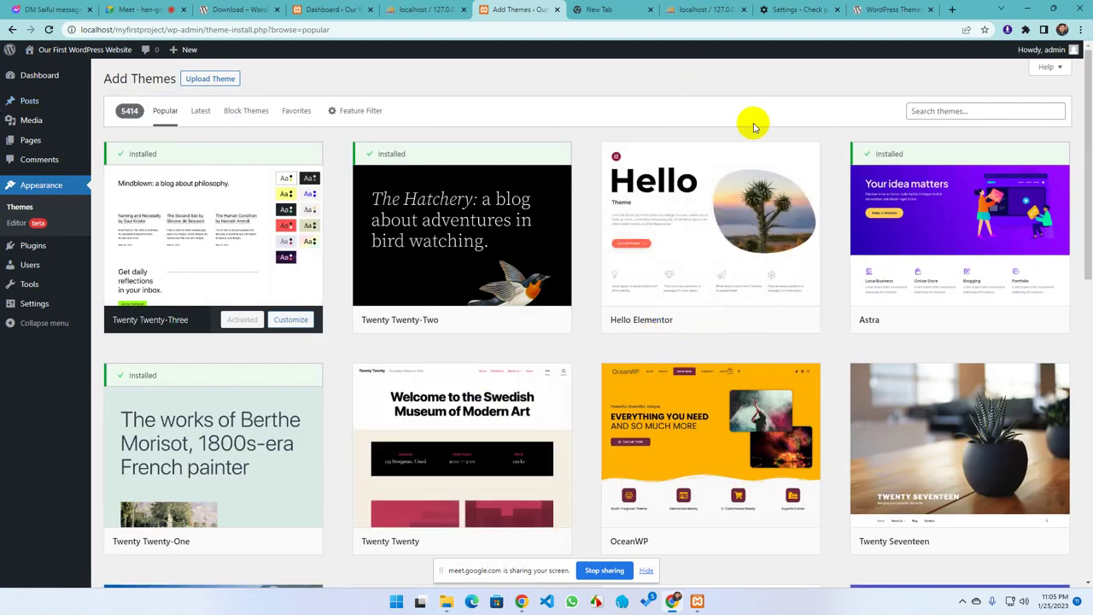
scroll(478, 350, down, 2)
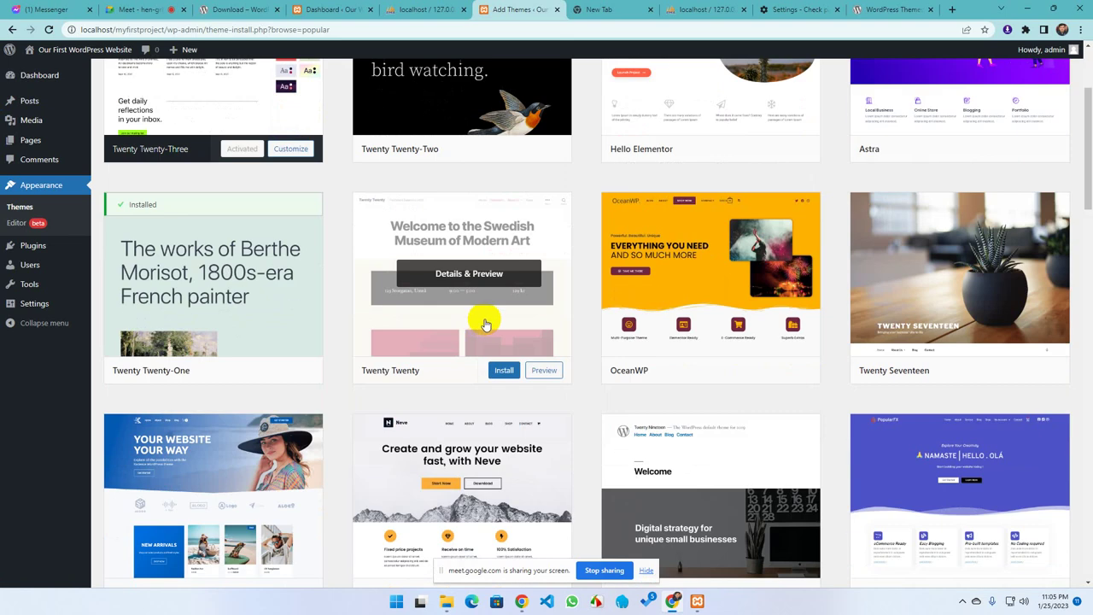
scroll(461, 333, up, 2)
View the installed themes list with Hello Elementor among 5 themes, and minimize the themes folder window
click(49, 188)
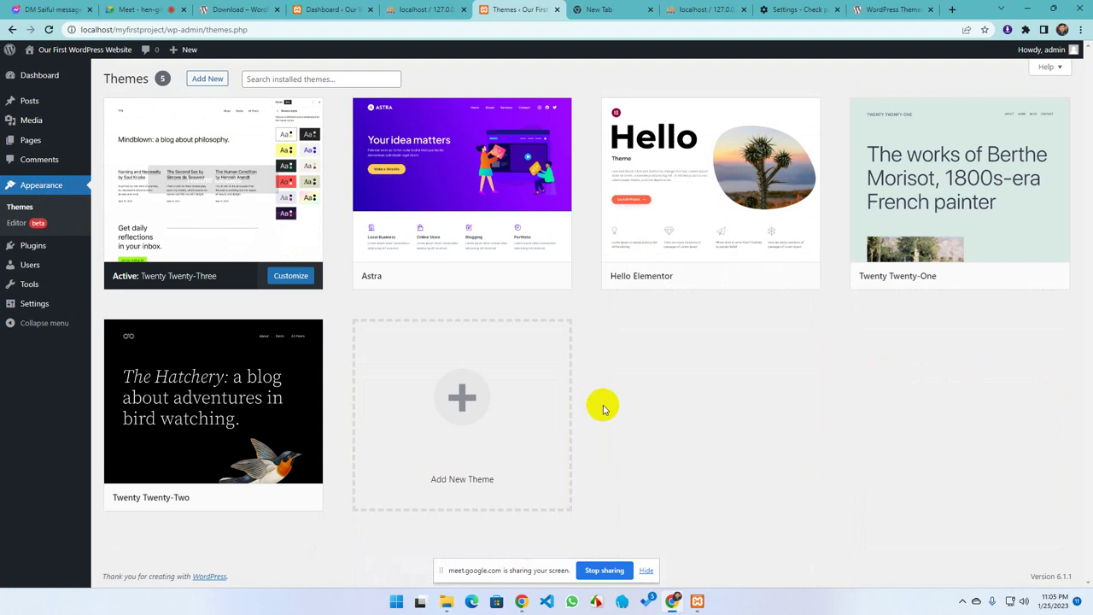
mouse_move(723, 276)
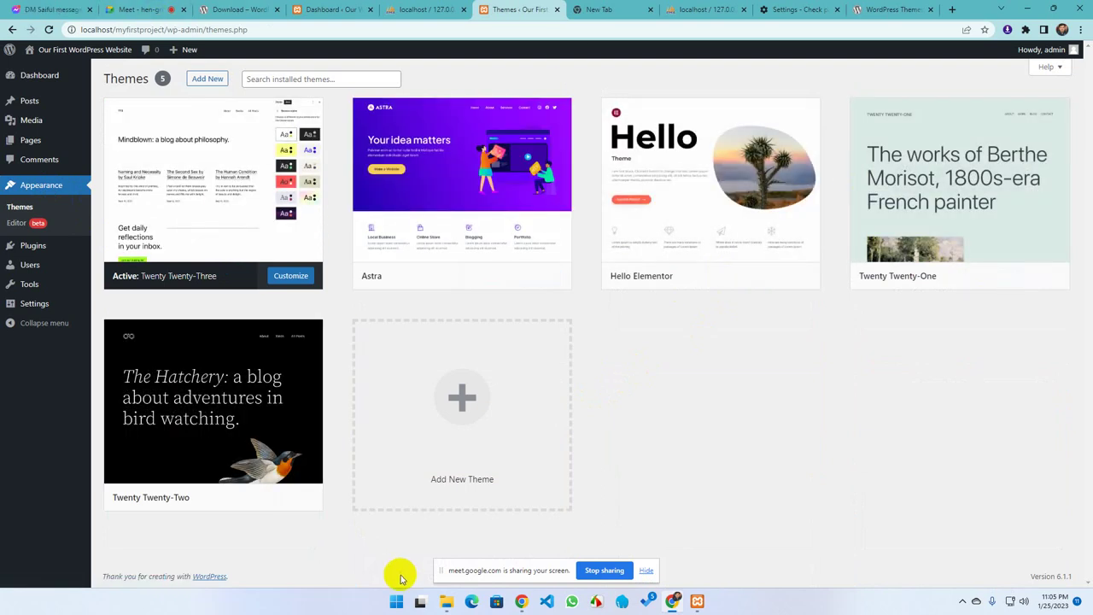
click(446, 601)
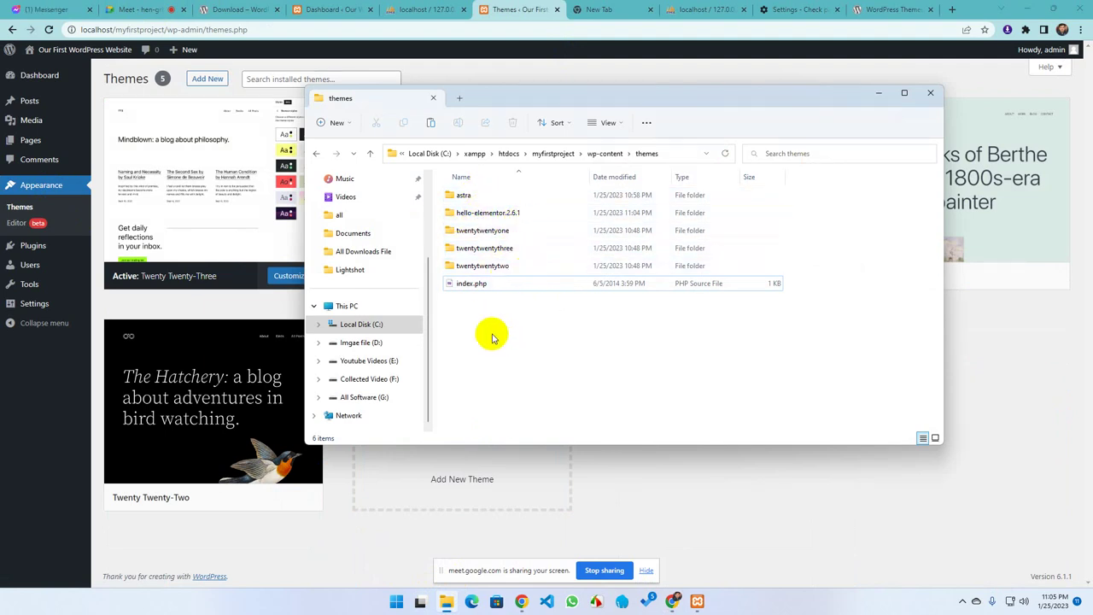
click(872, 93)
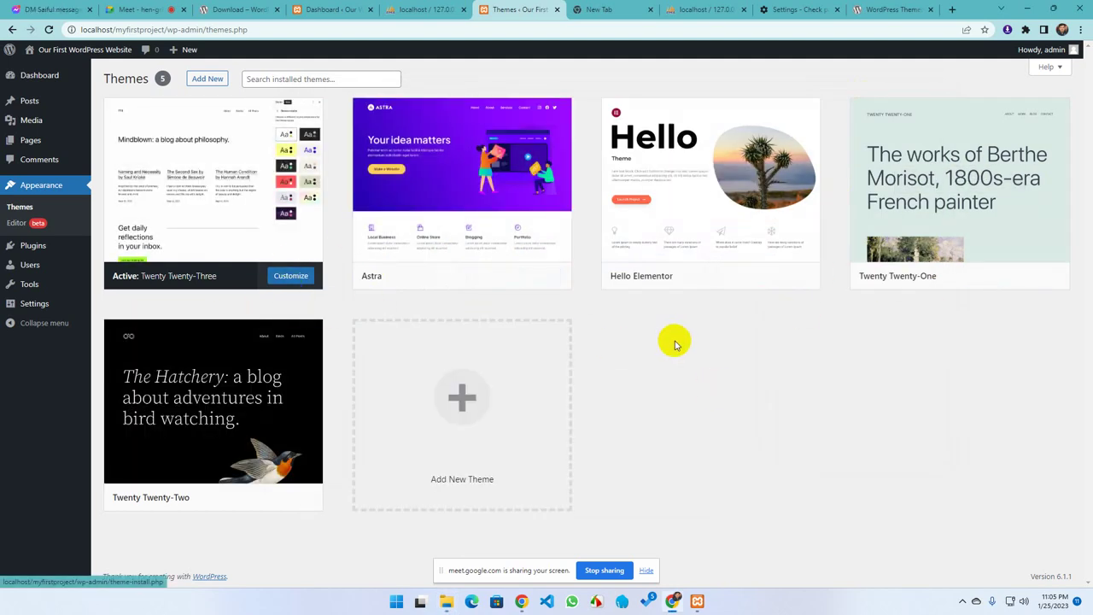
mouse_move(532, 259)
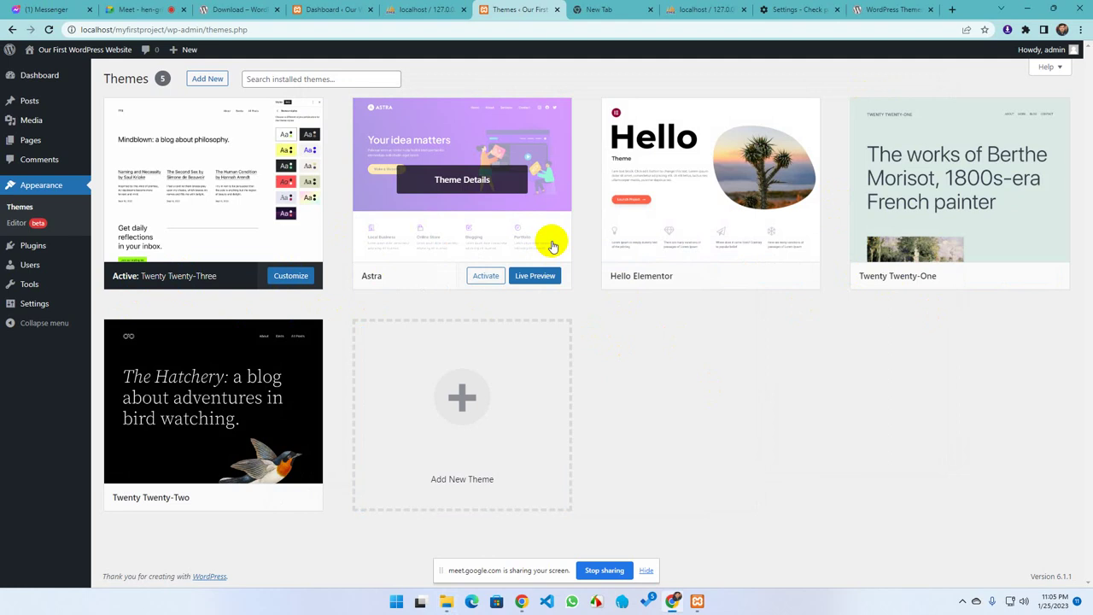
Delete the Astra theme from its Theme Details
click(207, 80)
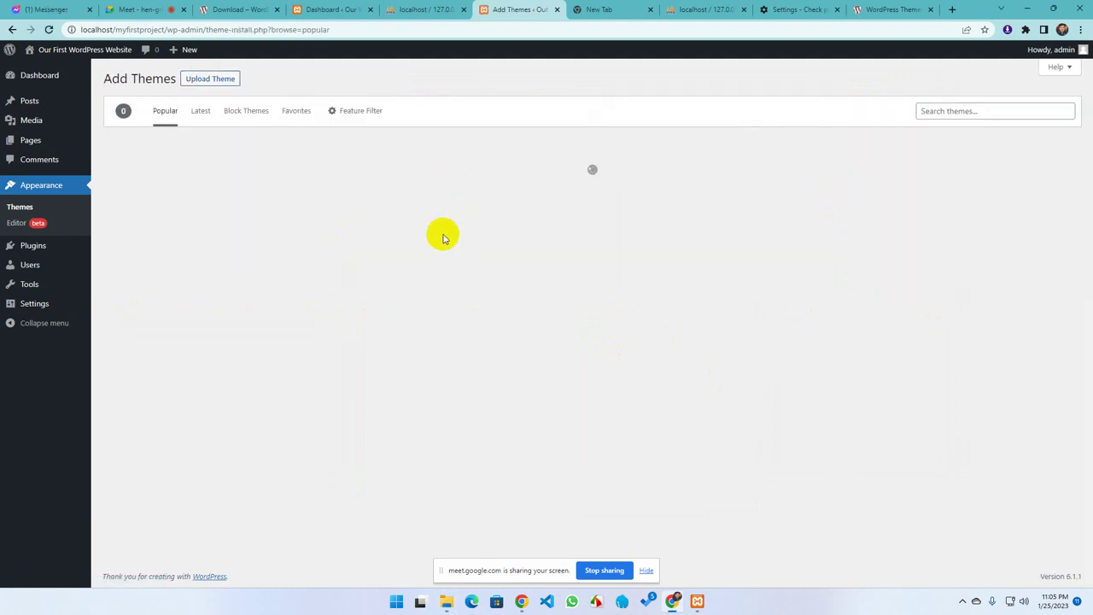
click(11, 30)
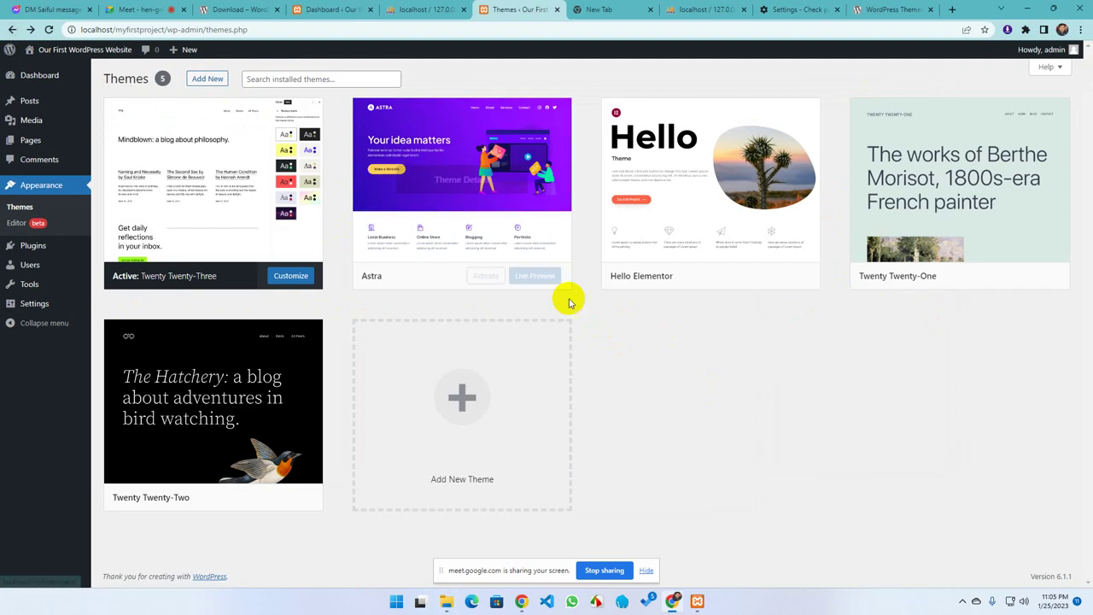
click(467, 242)
click(980, 557)
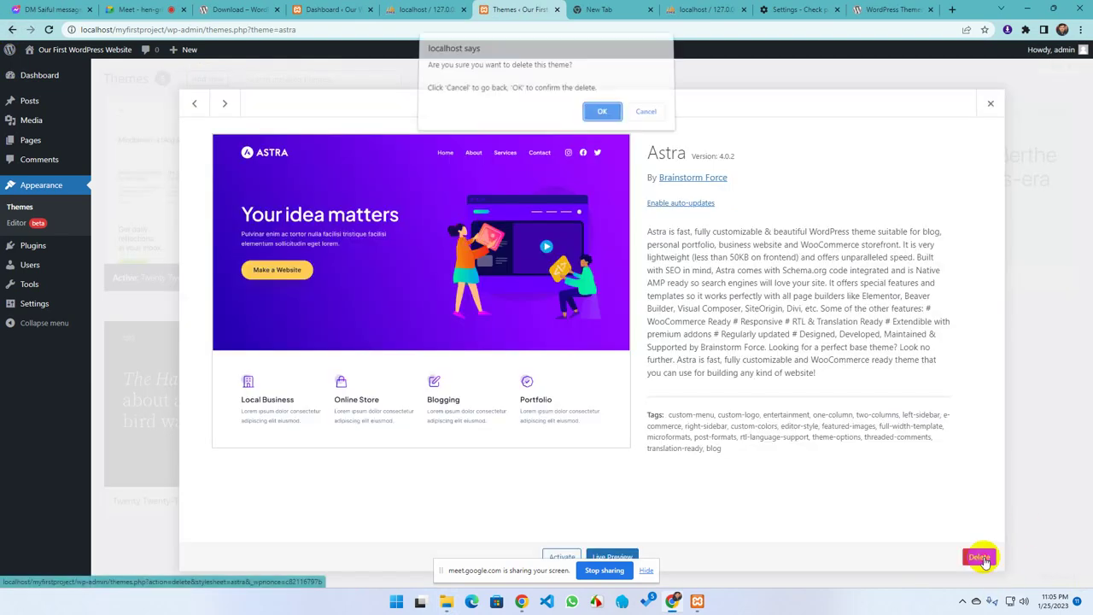
click(603, 116)
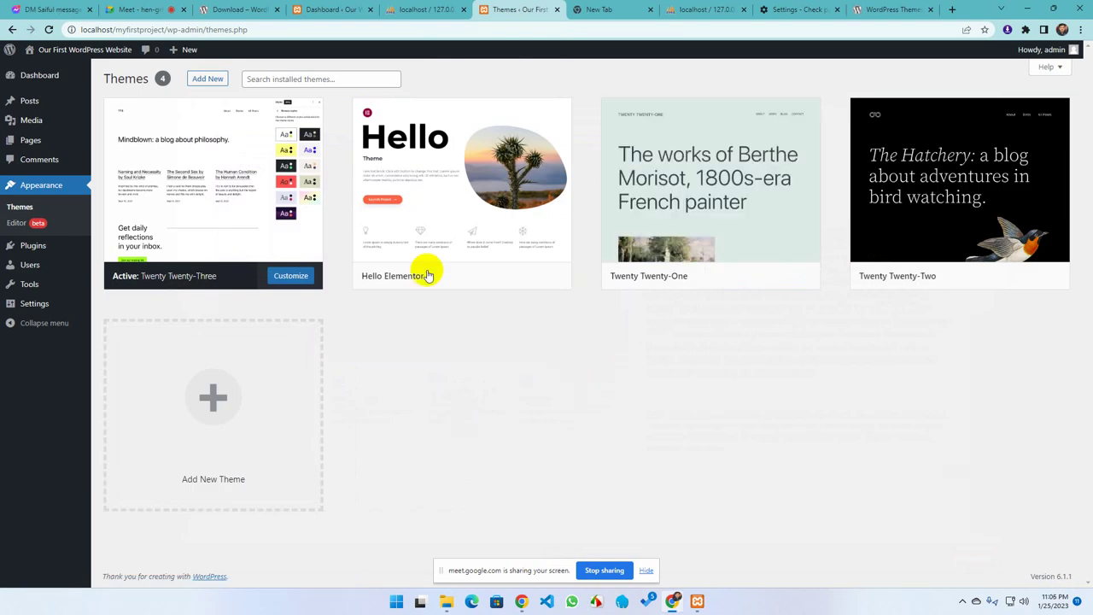
Try deleting Hello Elementor, check the themes folder on disk, retry, then cancel and close its details
click(415, 227)
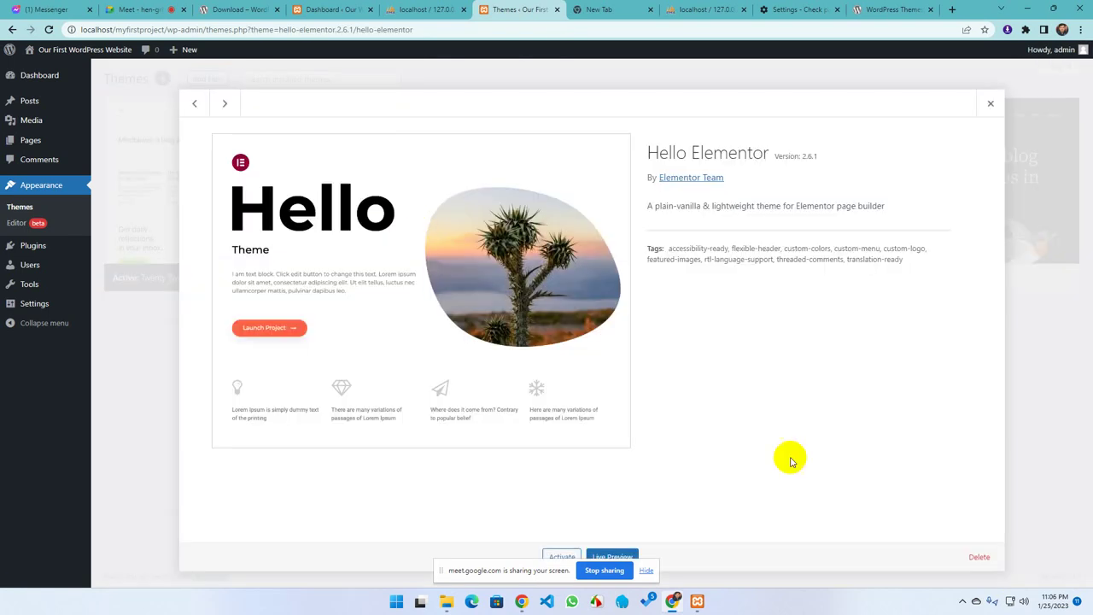
click(975, 556)
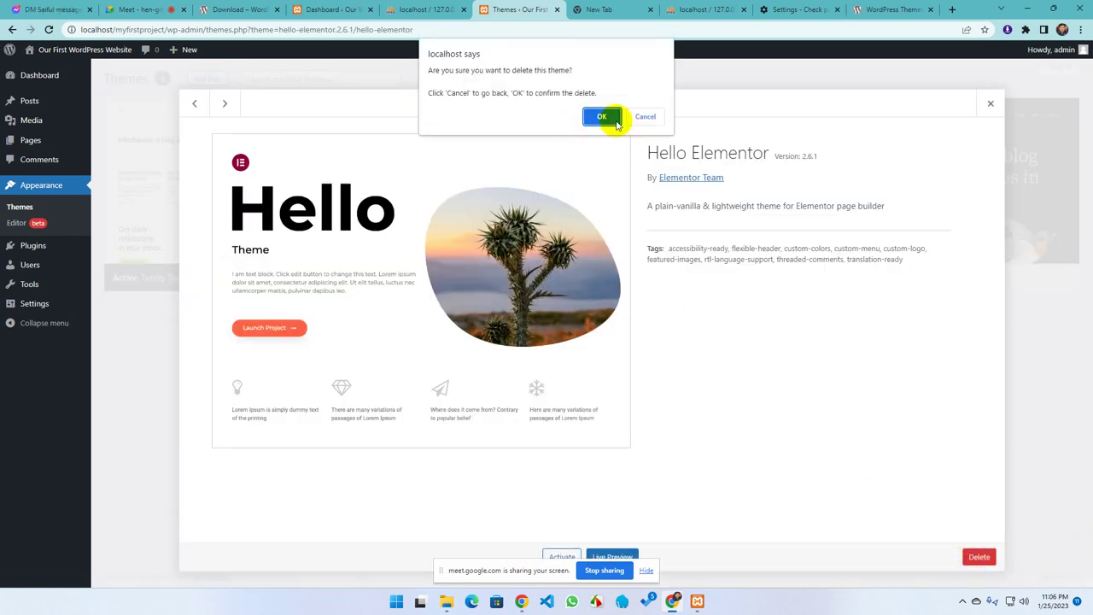
click(616, 124)
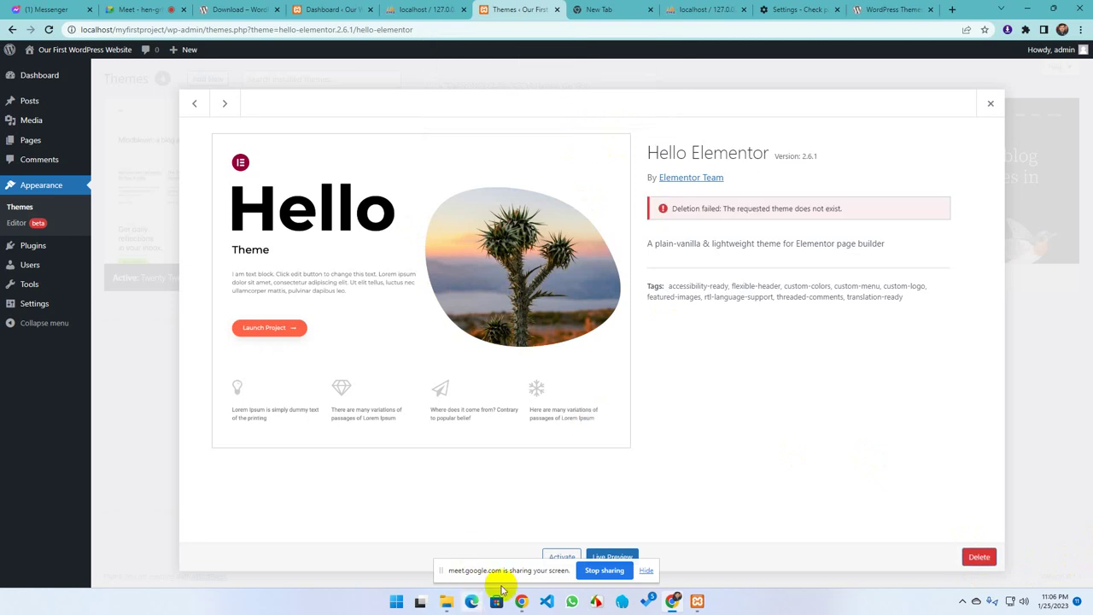
click(445, 603)
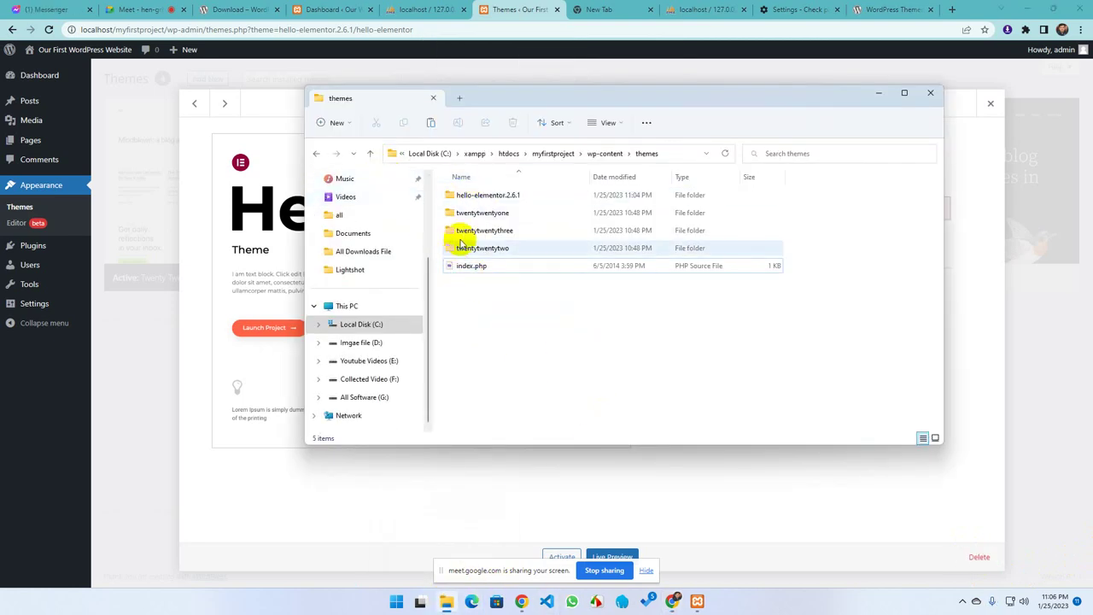
click(816, 529)
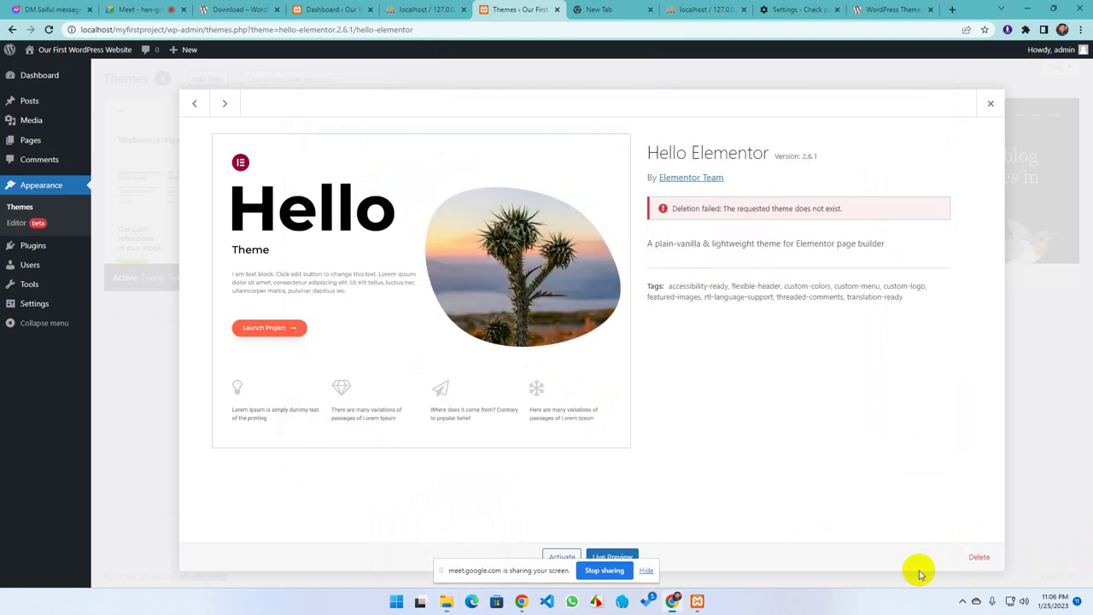
click(979, 556)
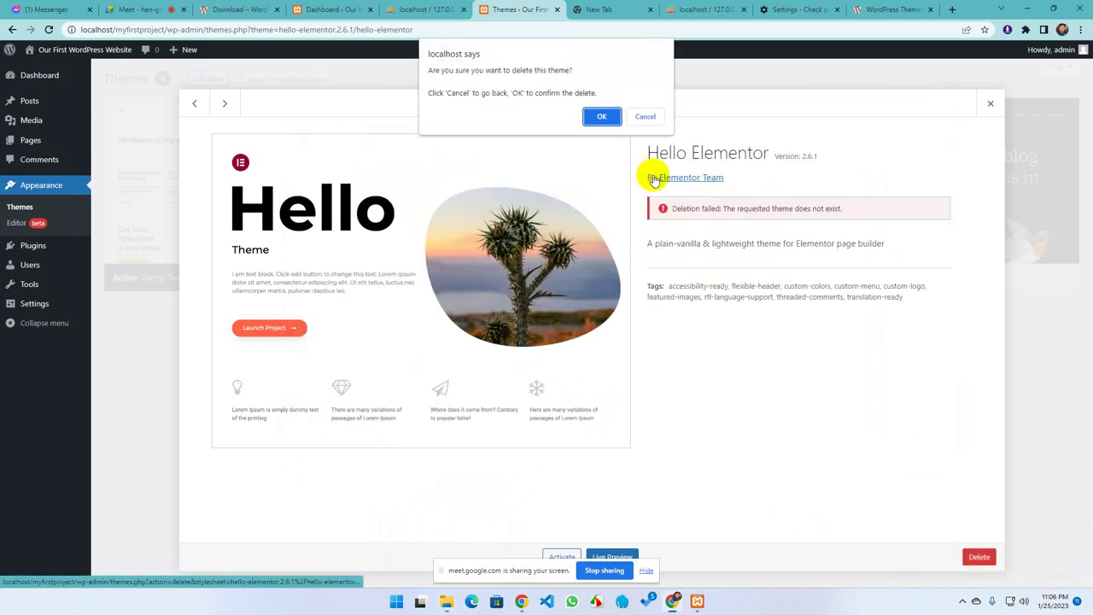
click(643, 116)
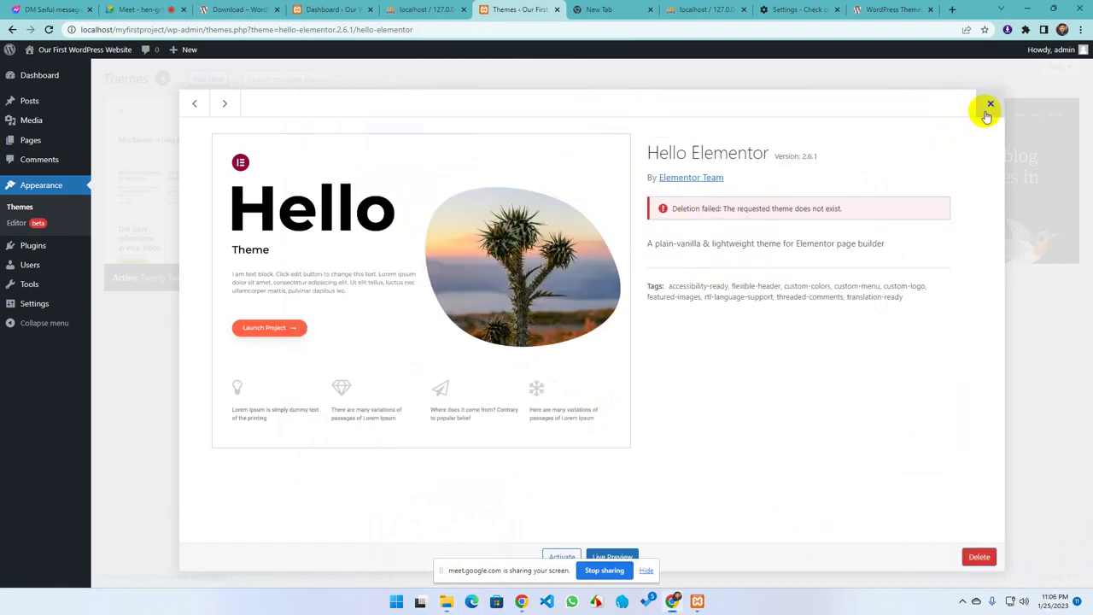
click(987, 111)
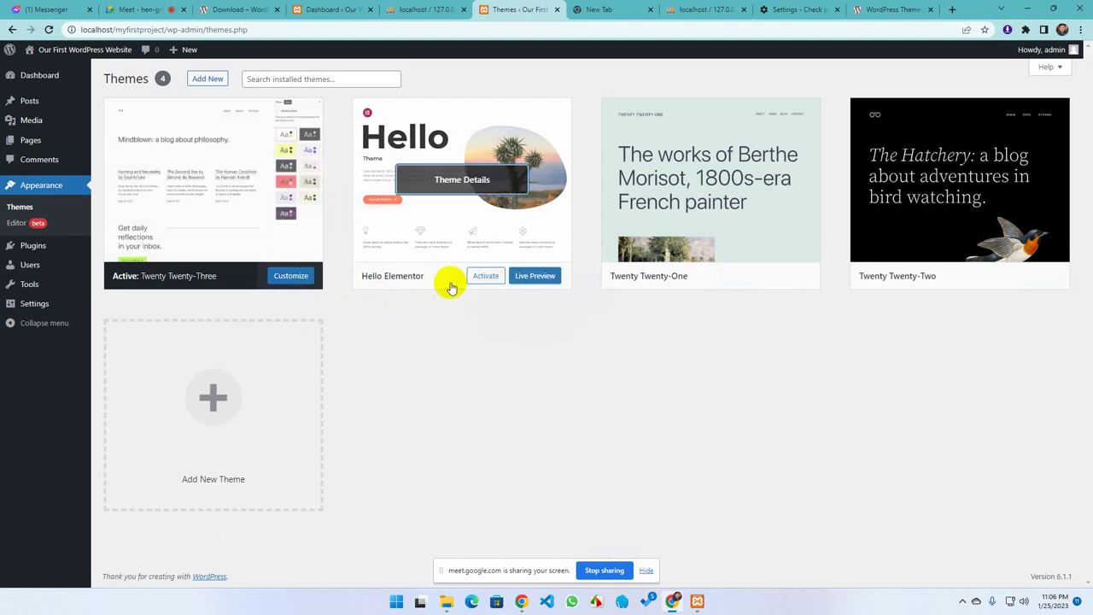
Activate Twenty Twenty-One and retry deleting Hello Elementor
click(734, 277)
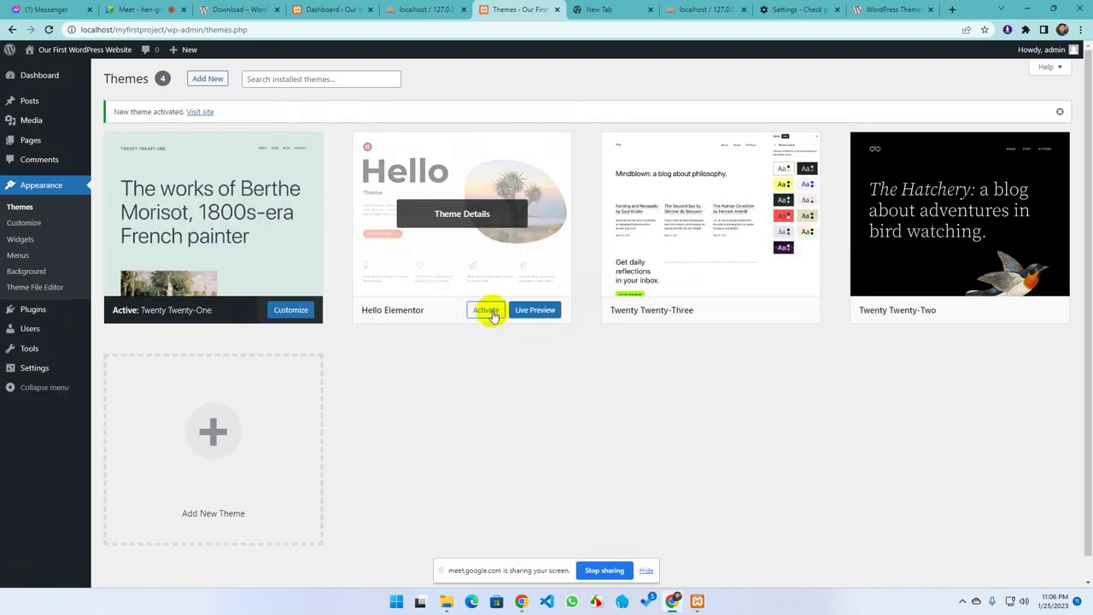
click(456, 275)
click(972, 560)
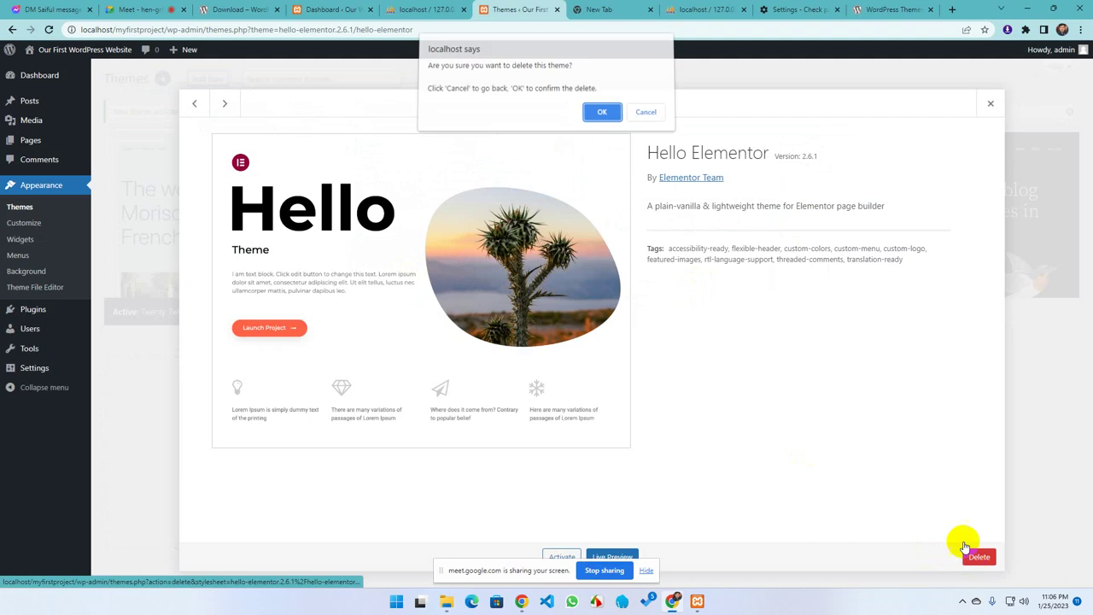
click(597, 114)
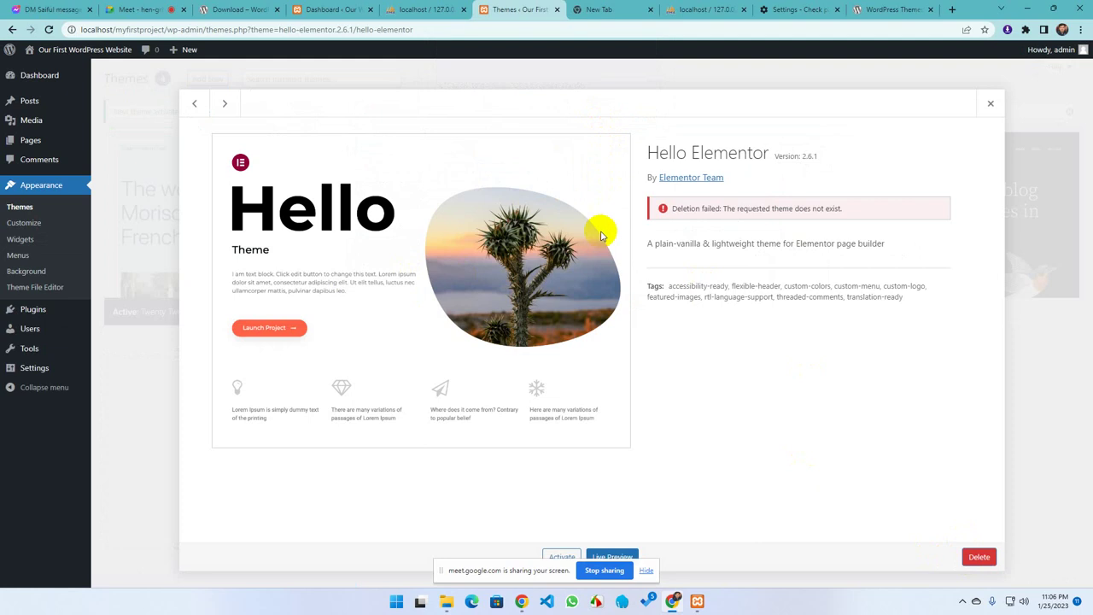
click(990, 104)
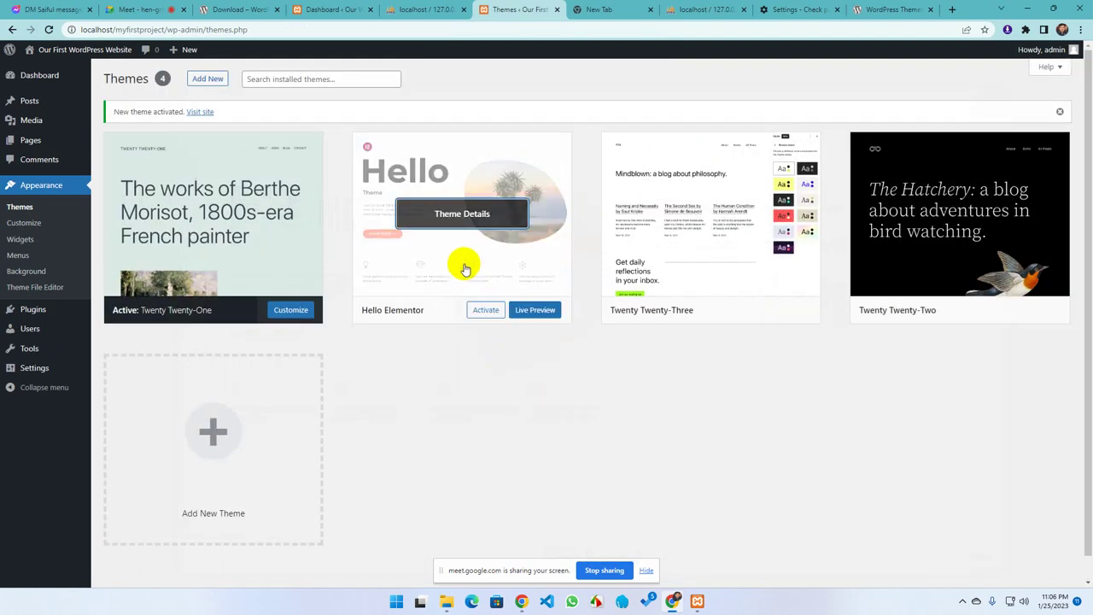
Delete the Twenty Twenty-Three theme, confirming the deletion twice
click(701, 217)
click(979, 556)
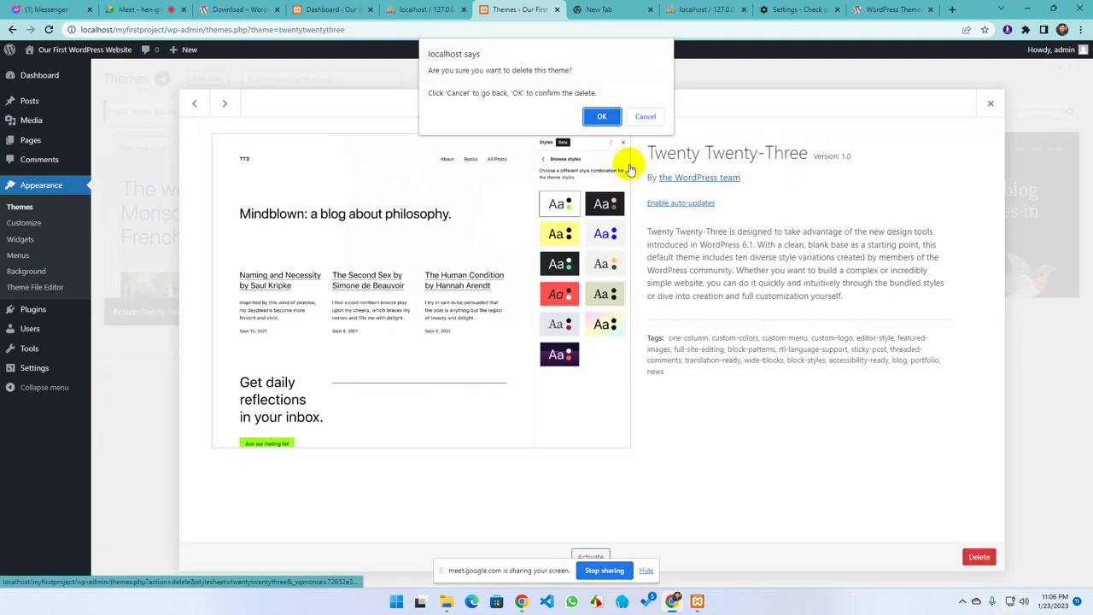
click(608, 116)
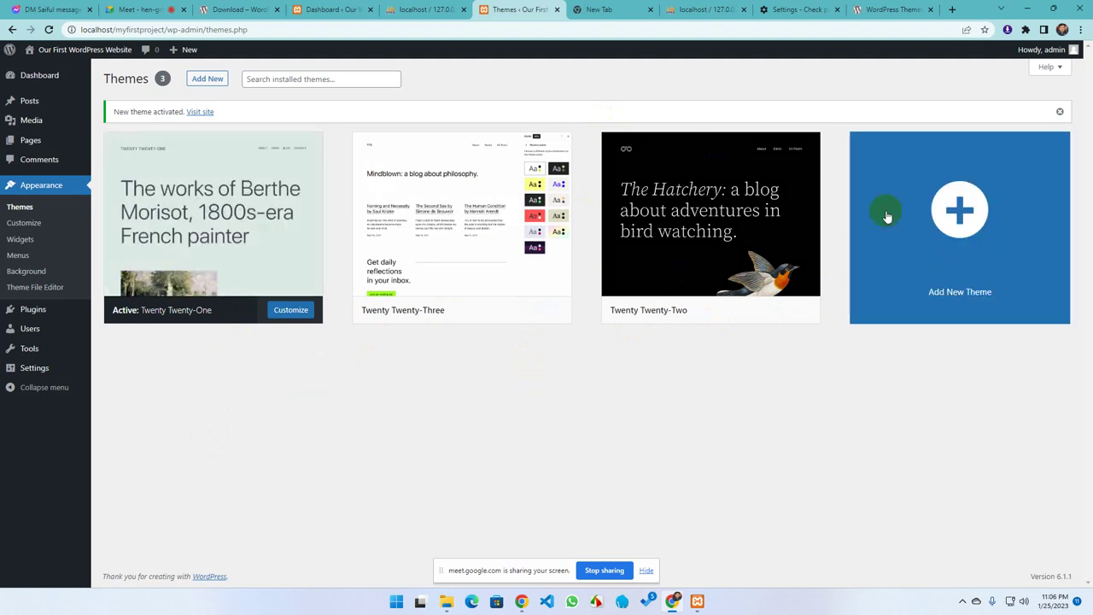
click(470, 275)
click(981, 564)
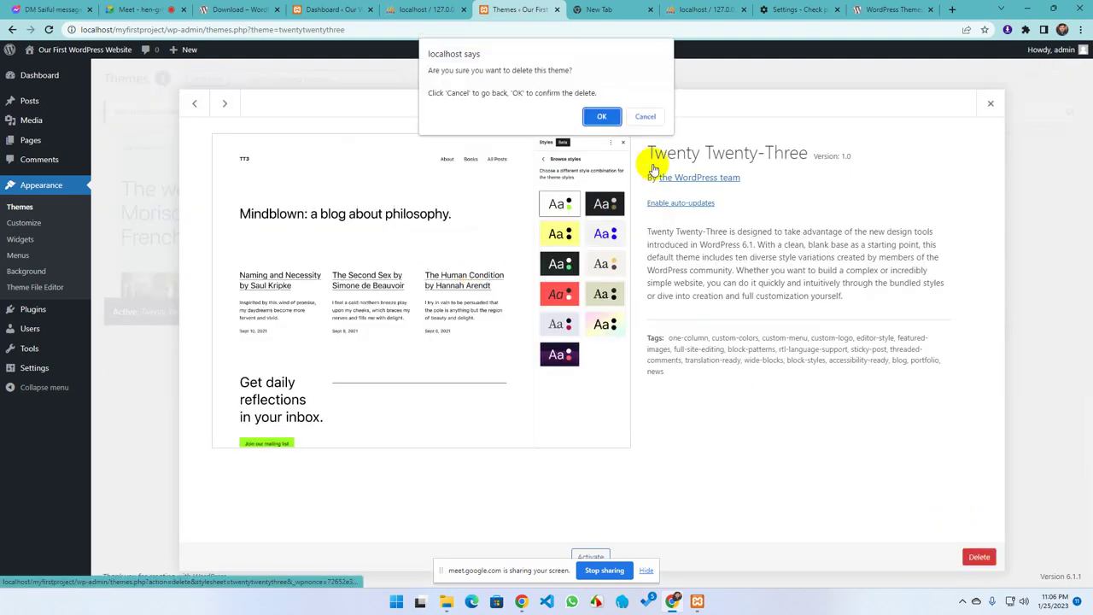
click(602, 117)
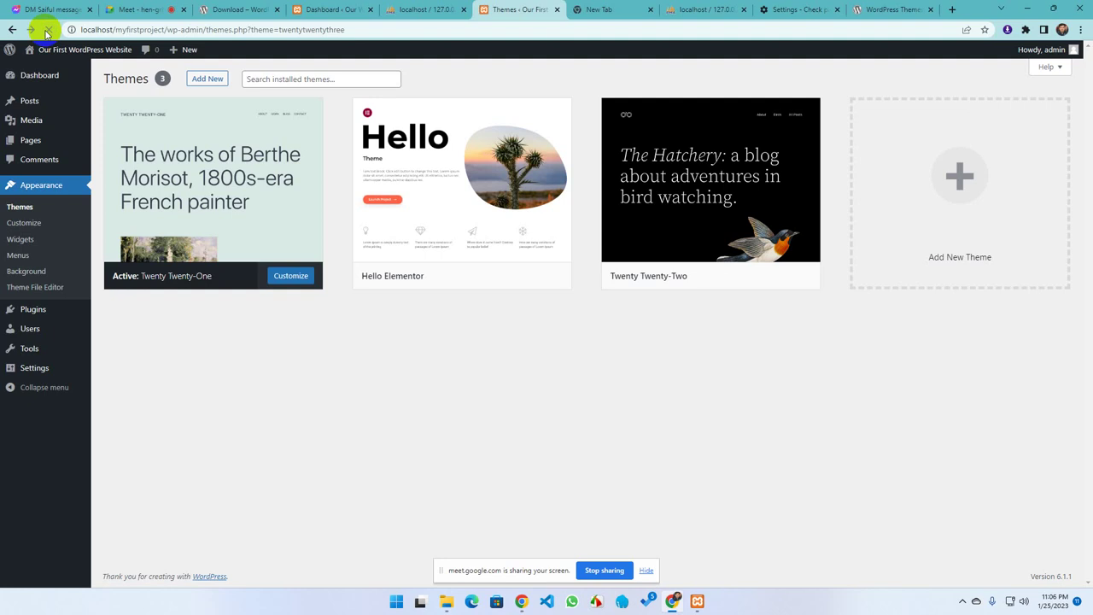
Retry deleting Hello Elementor, then reload and return to the Themes overview
click(495, 224)
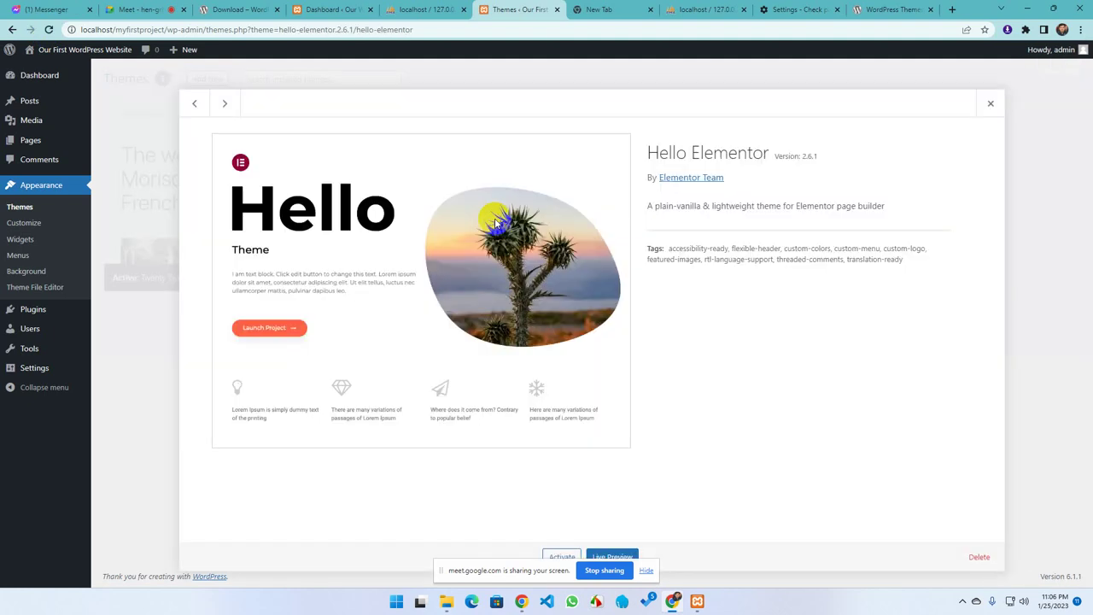
click(979, 556)
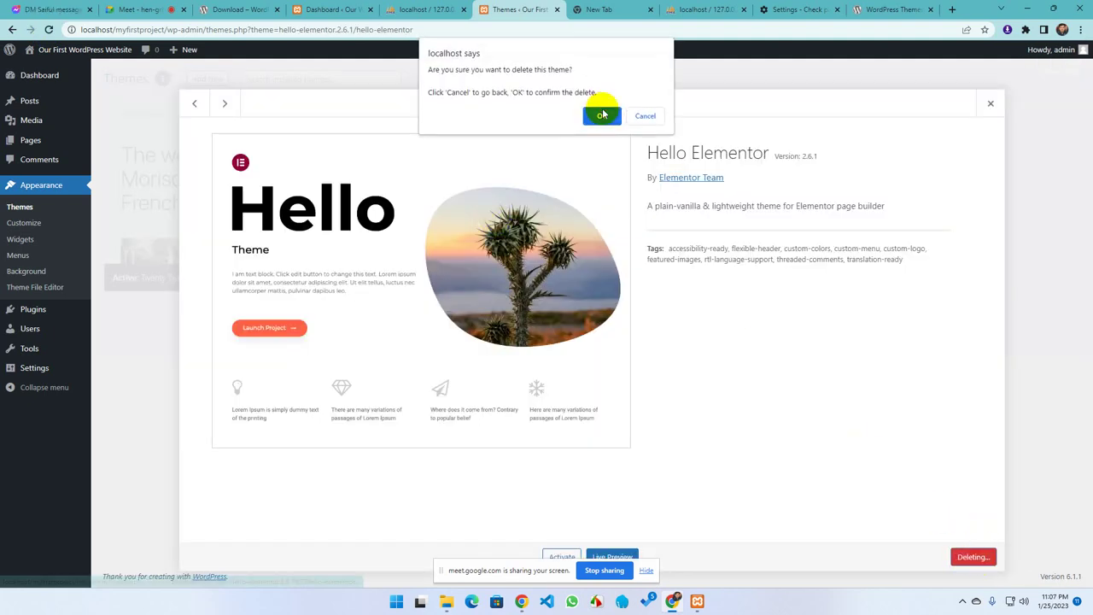
click(602, 116)
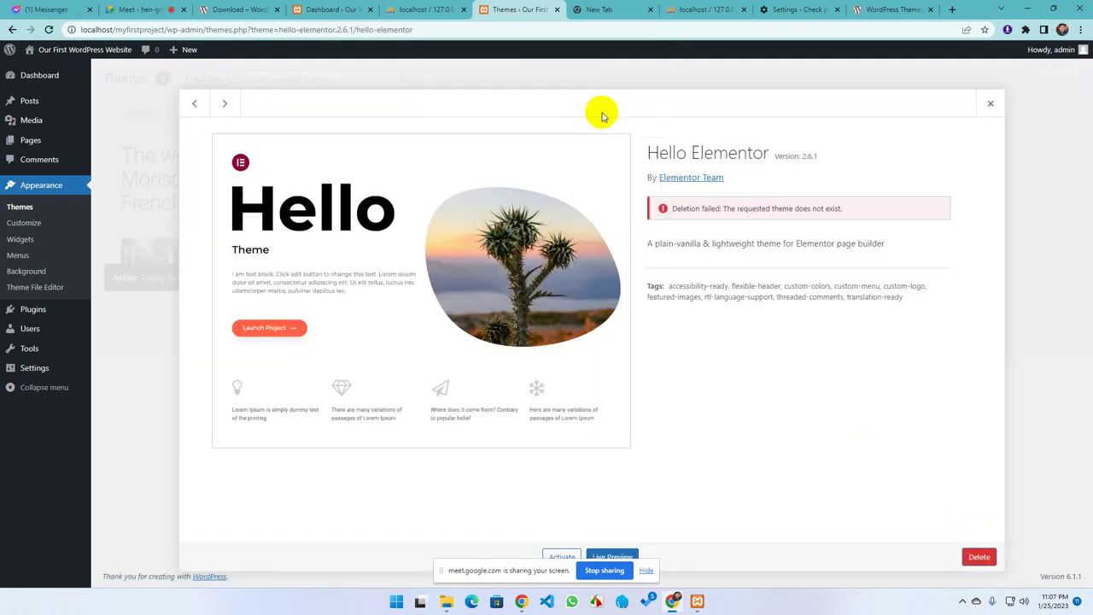
click(48, 30)
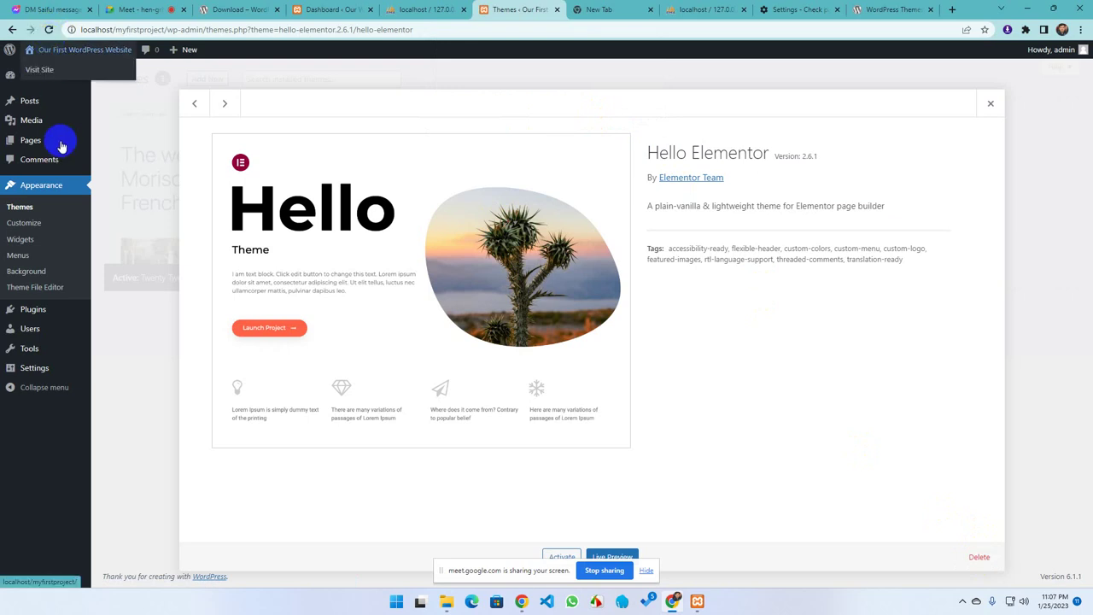
click(37, 189)
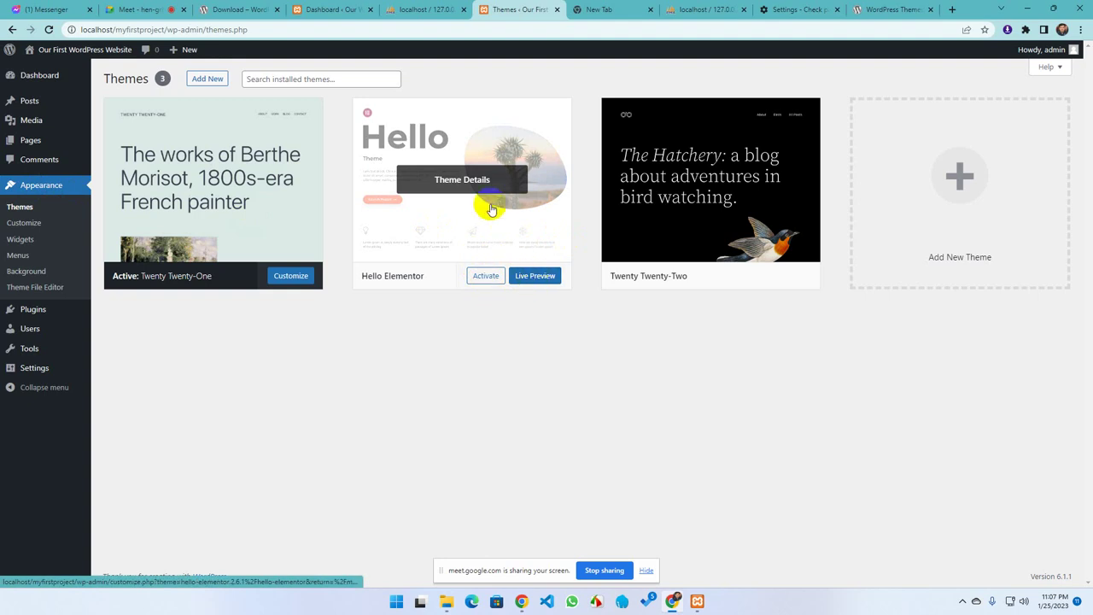
Activate Hello Elementor, then switch the active theme back to Twenty Twenty-One
click(485, 276)
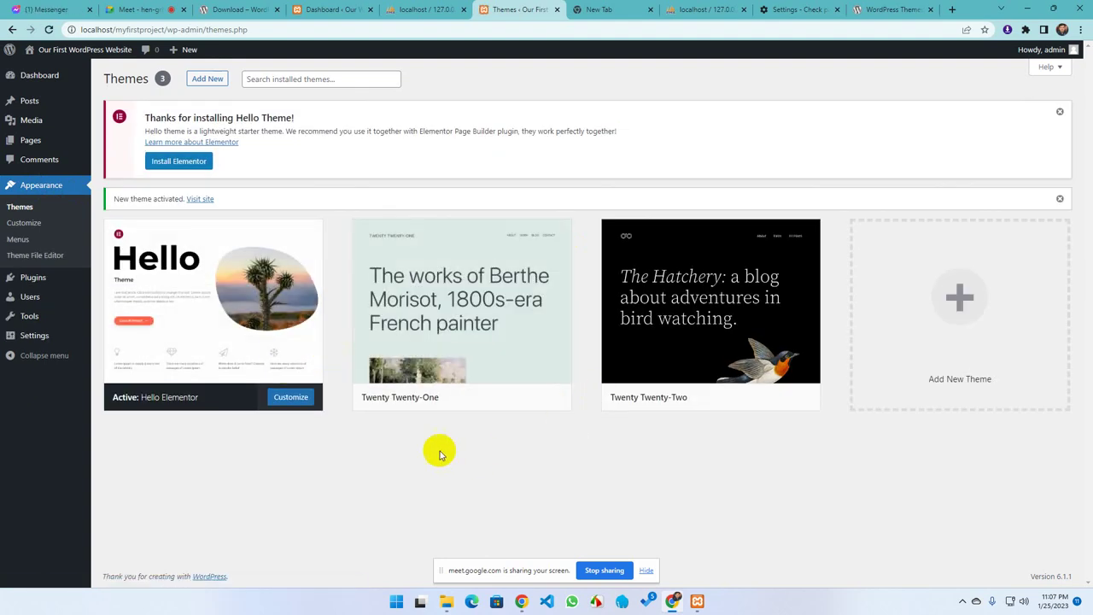
click(237, 342)
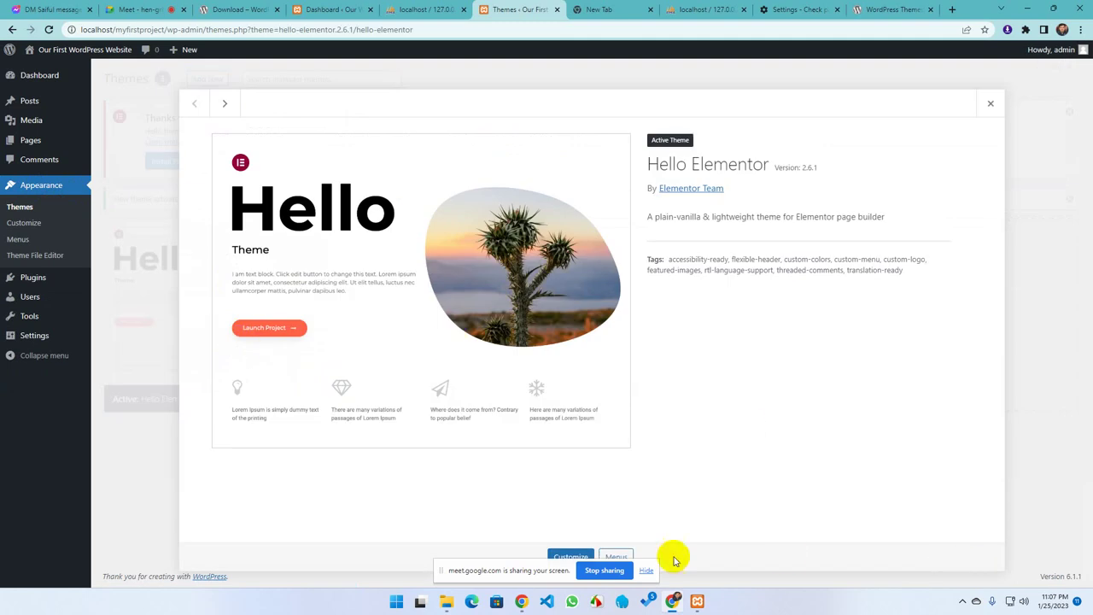
click(989, 105)
click(494, 306)
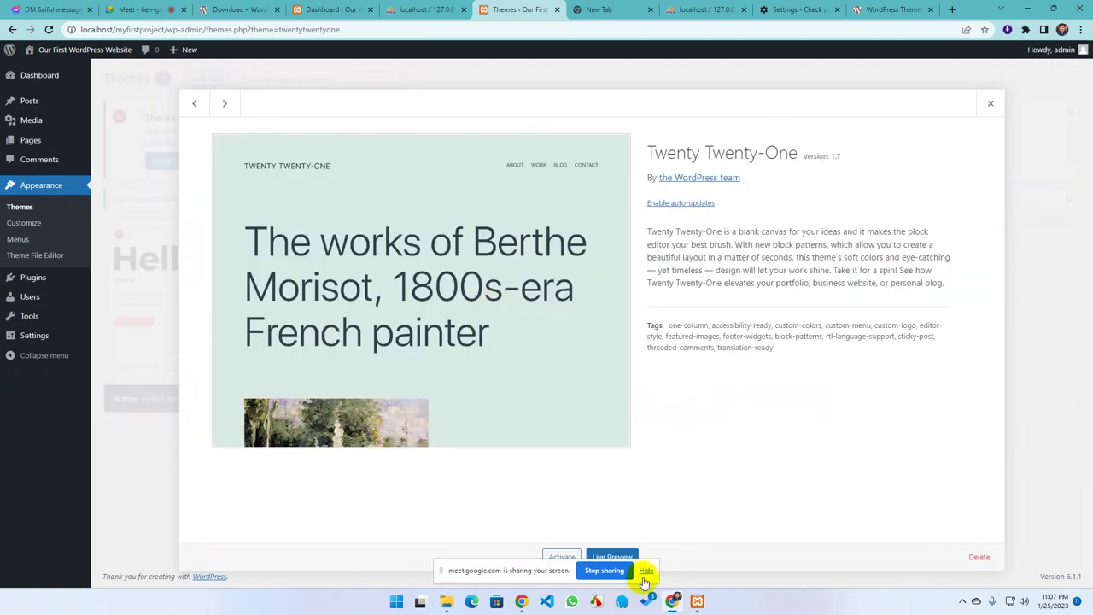
click(562, 555)
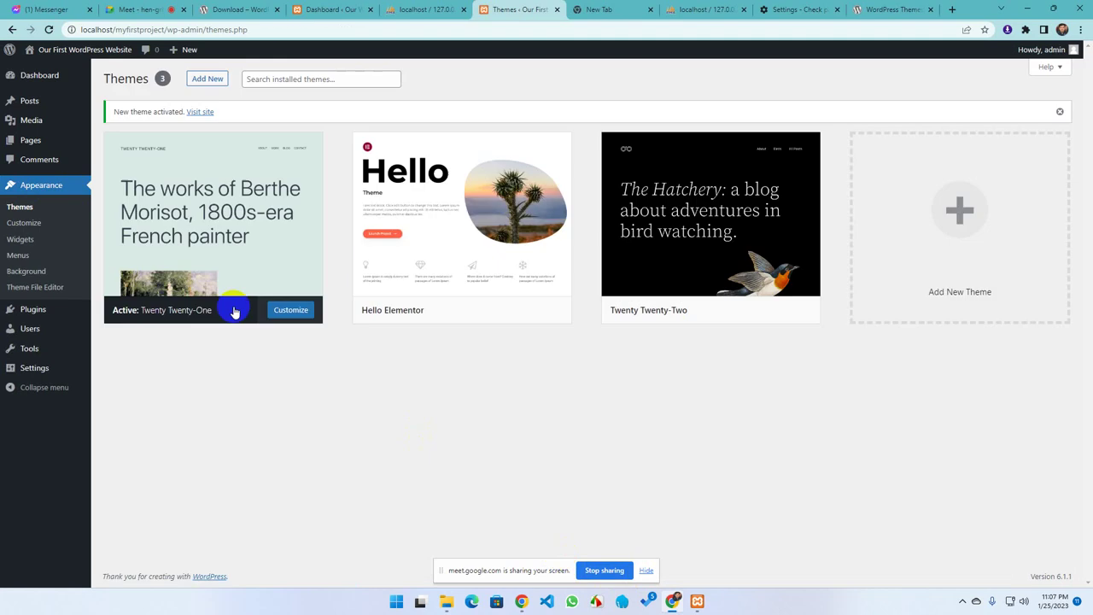
Try deleting Hello Elementor once more, then bring up the site's themes folder in File Explorer
click(390, 246)
click(973, 559)
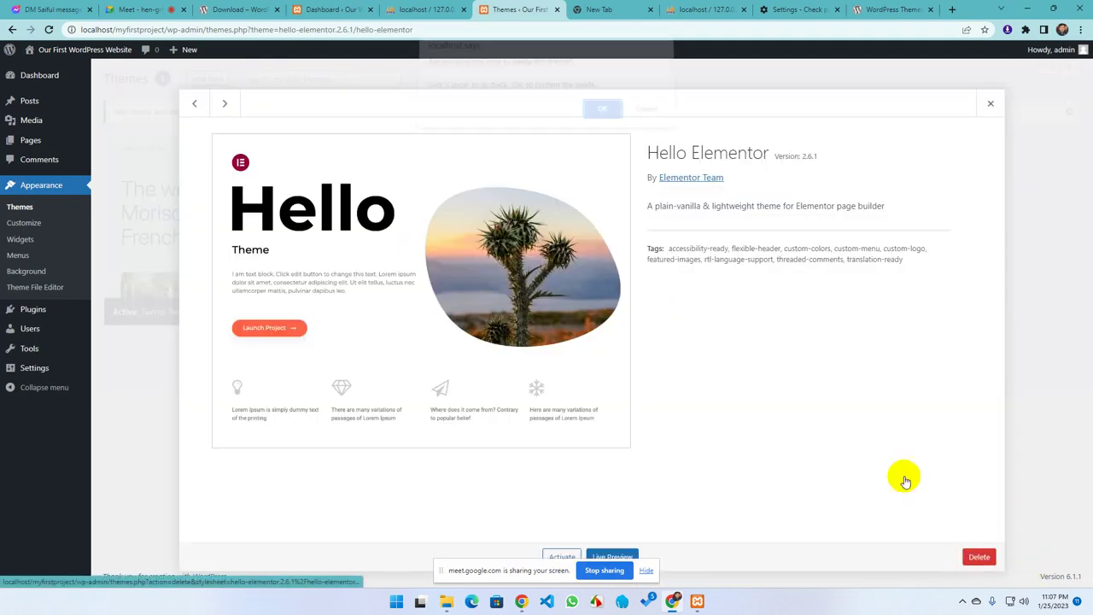
click(603, 111)
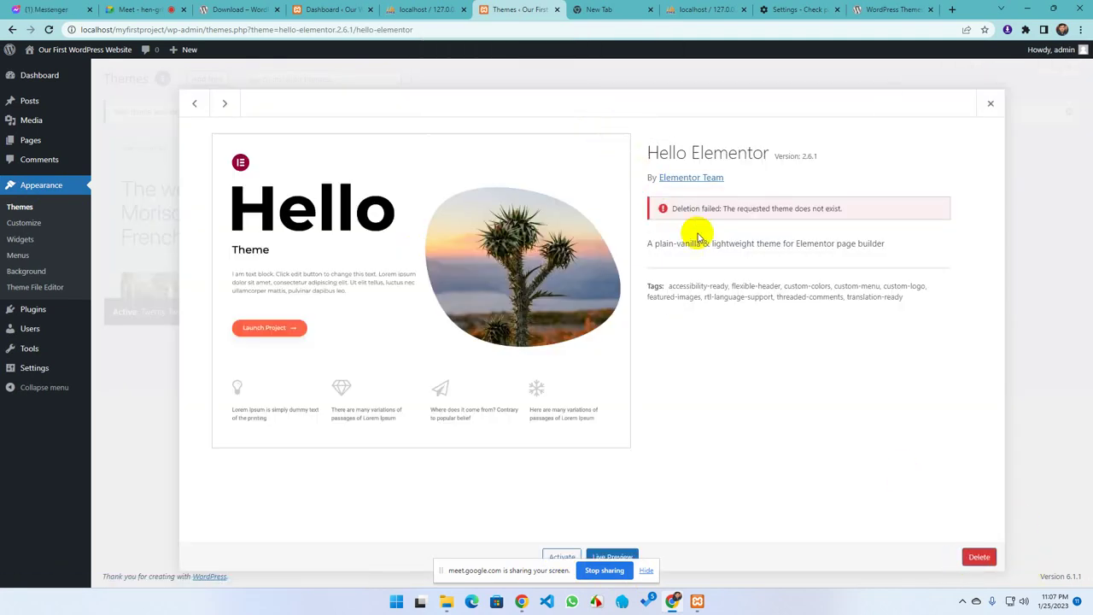
click(990, 105)
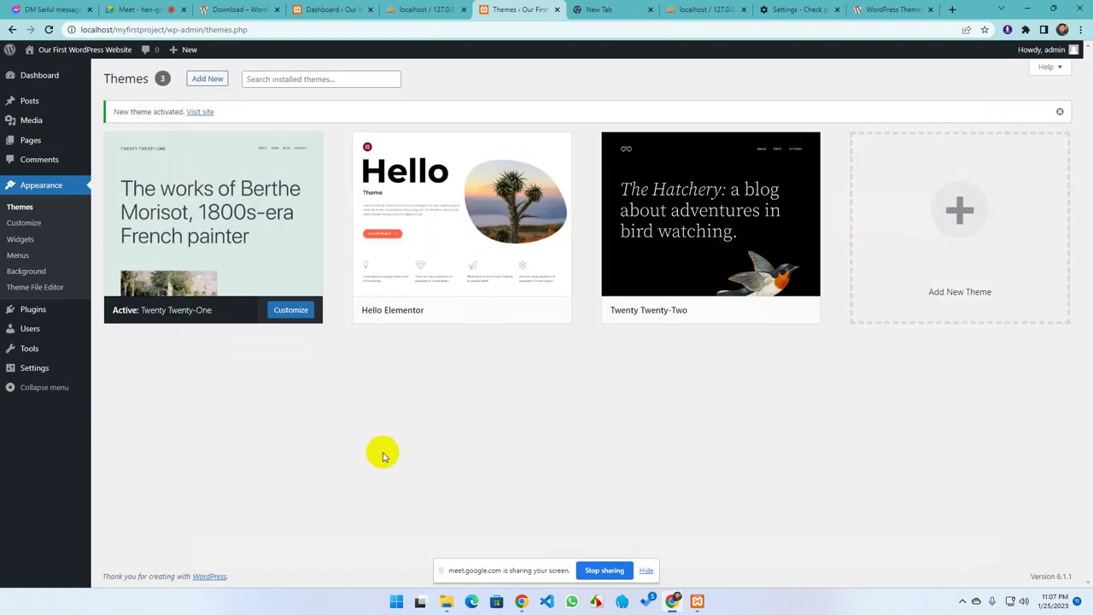
click(443, 603)
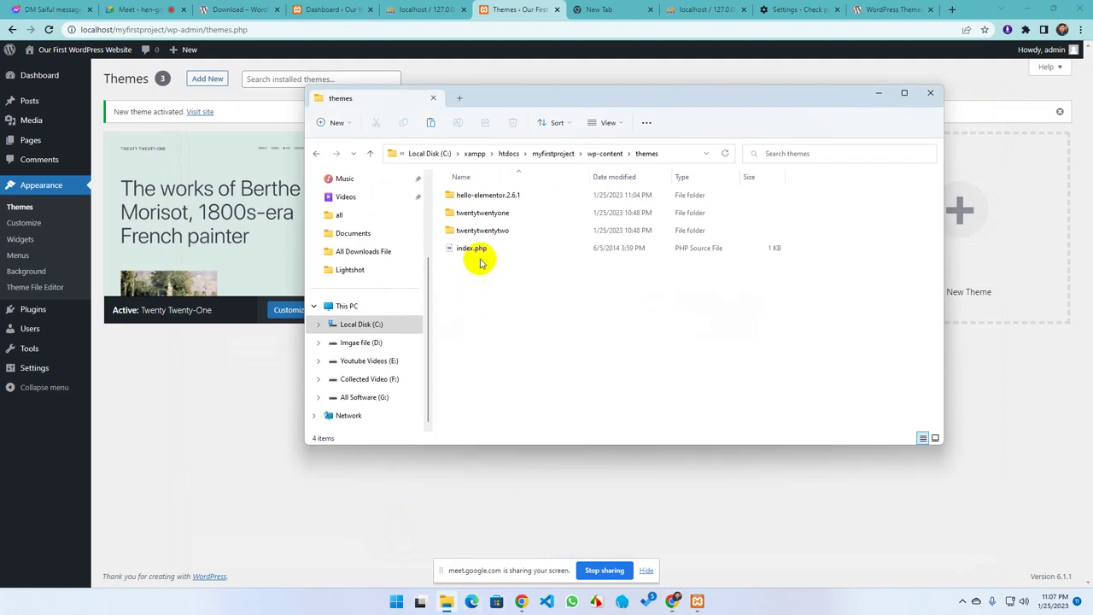
Delete the hello-elementor-2.6.1 folder from wp-content\themes and reload WordPress's Themes page
click(370, 153)
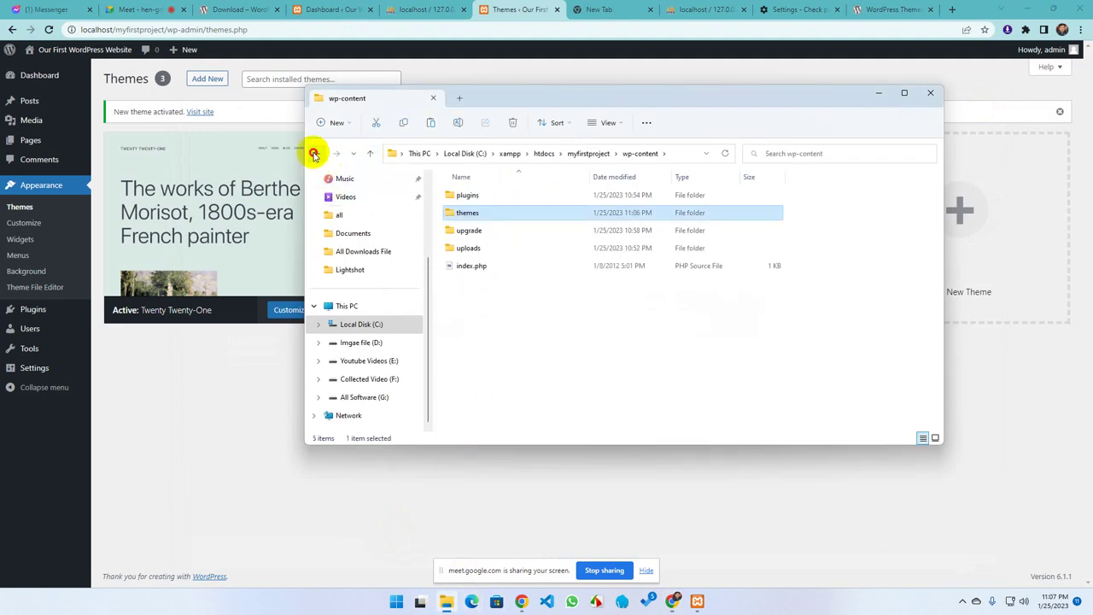
click(314, 154)
click(487, 196)
key(Delete)
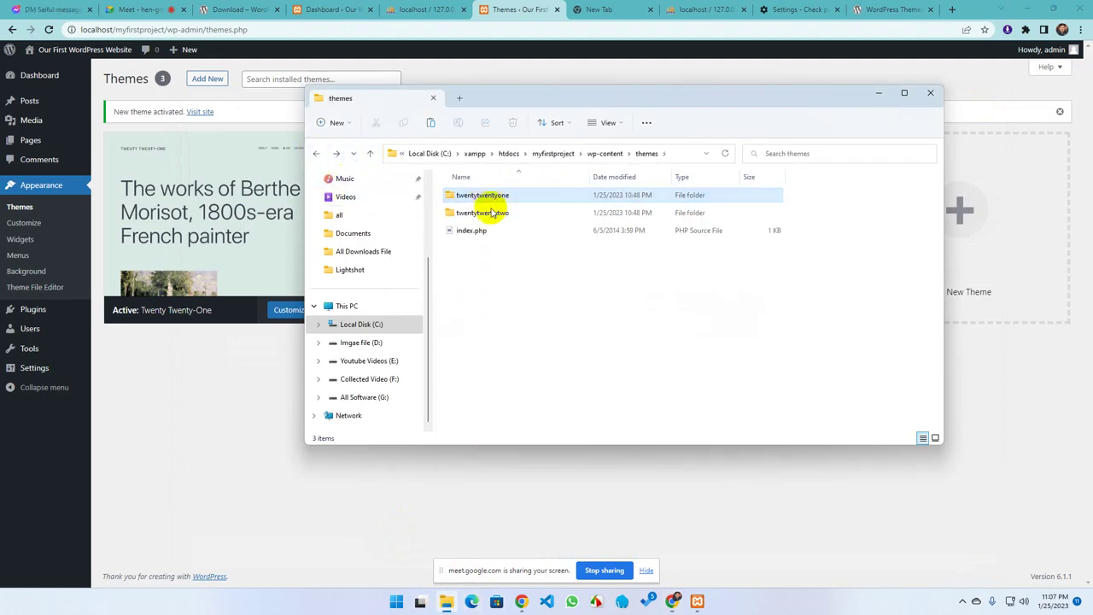
click(213, 449)
click(49, 29)
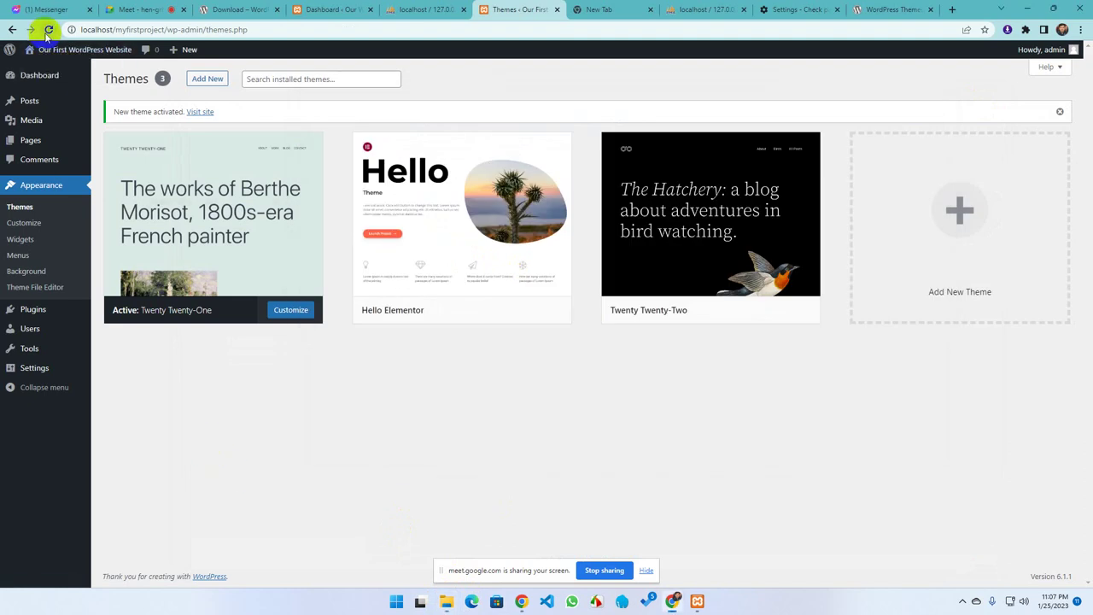
mouse_move(80, 110)
mouse_move(242, 216)
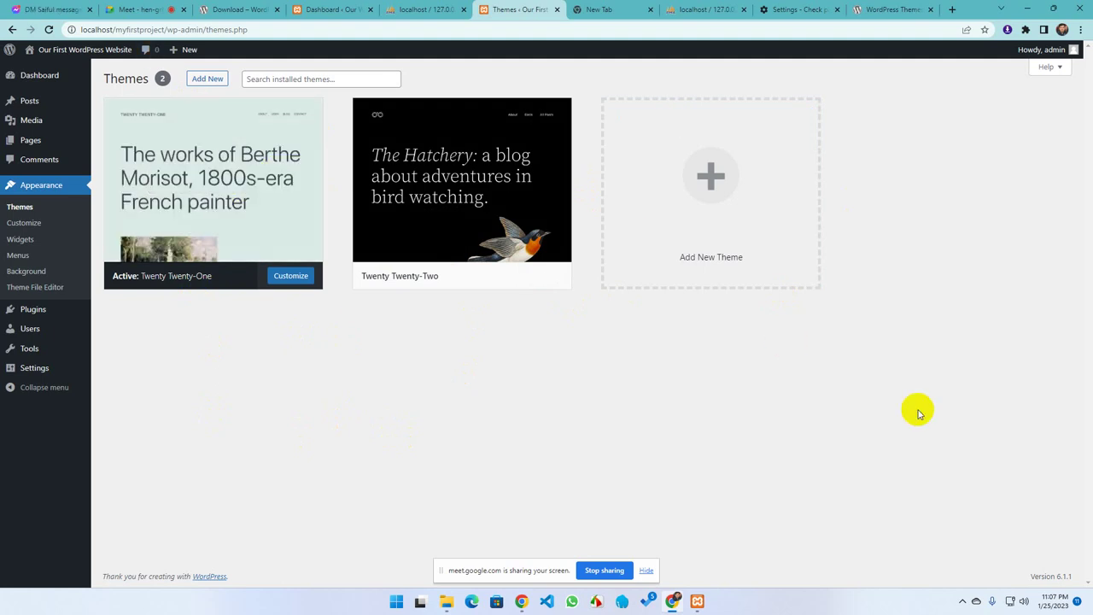
Upload Downloads\Compressed\hello-elementor.2.6.1.zip through Upload Theme, install it, and activate Hello Elementor
click(201, 83)
click(202, 83)
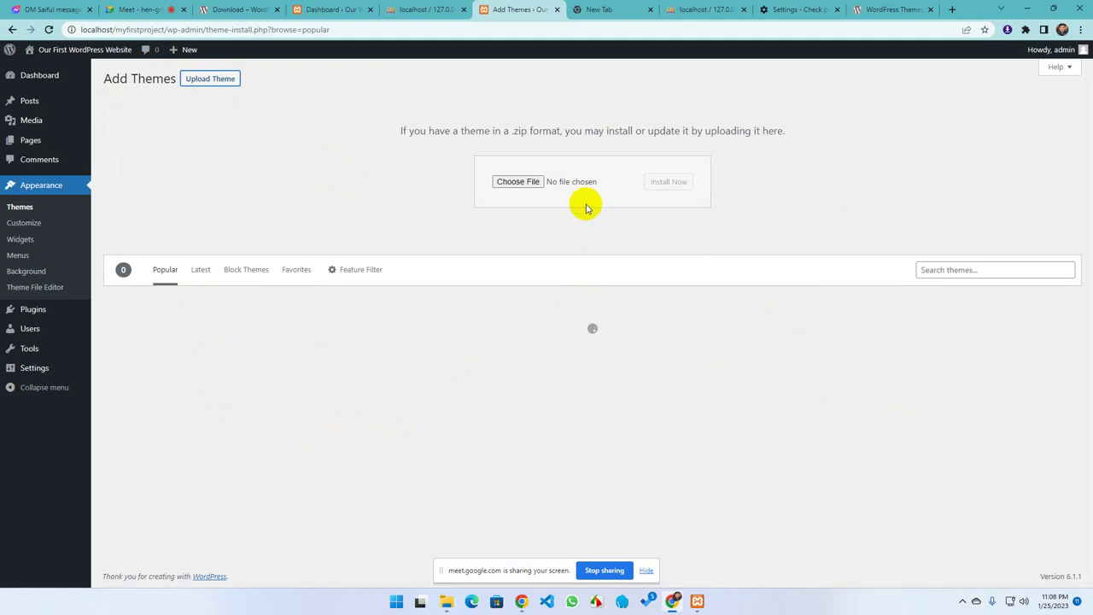
click(516, 182)
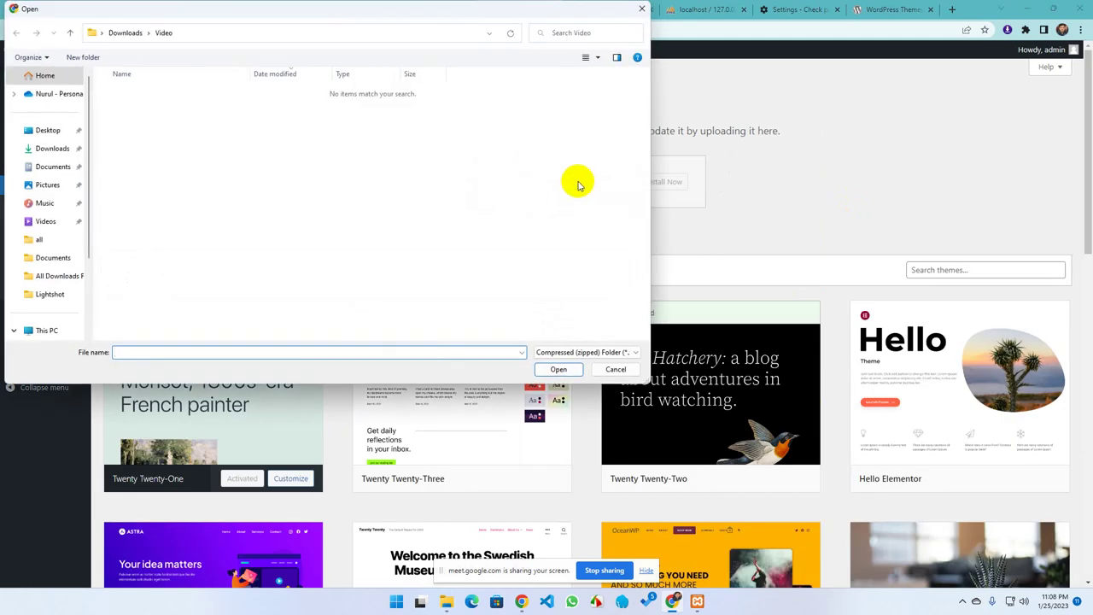
click(52, 150)
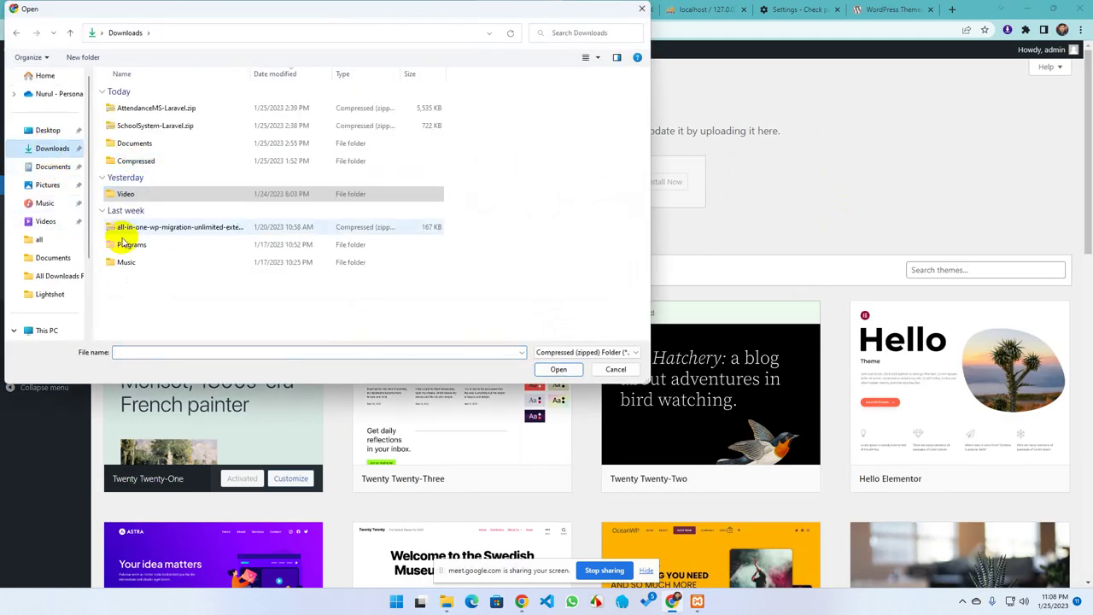
double_click(135, 162)
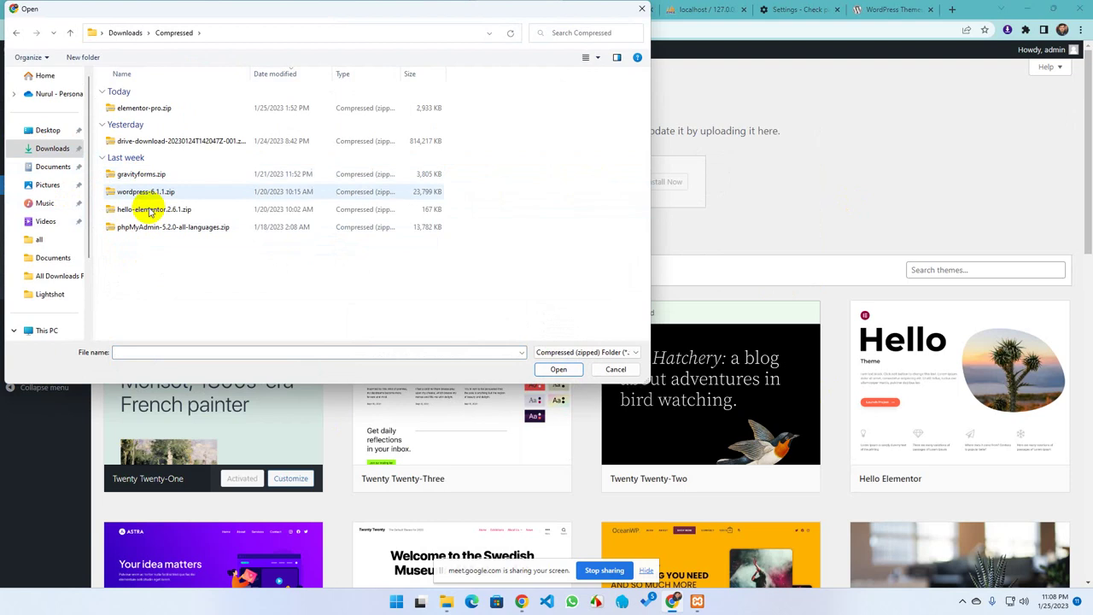
click(146, 210)
click(558, 371)
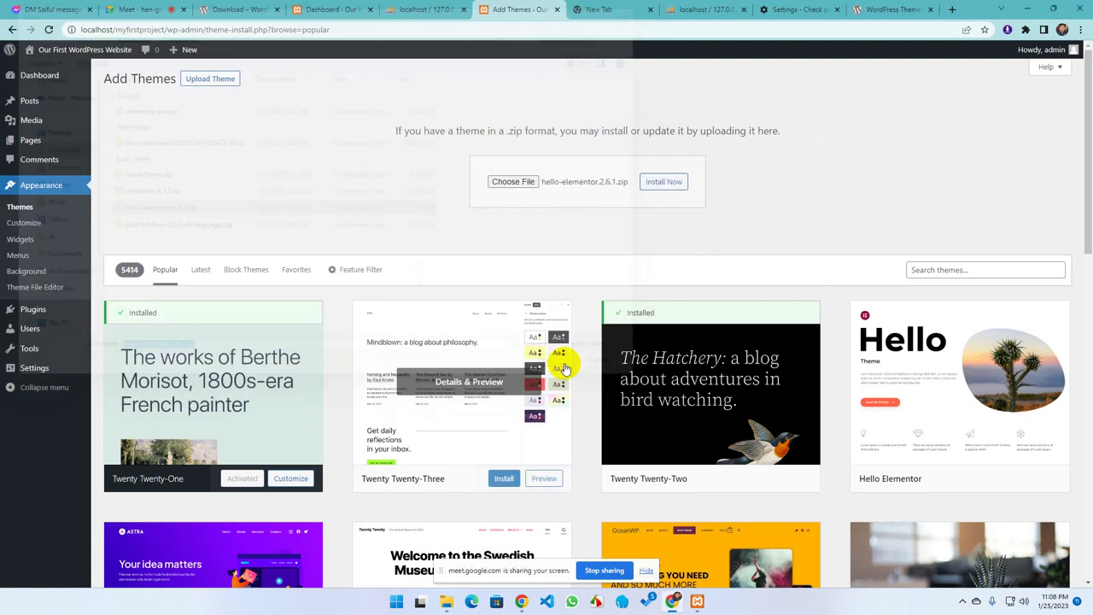
click(665, 185)
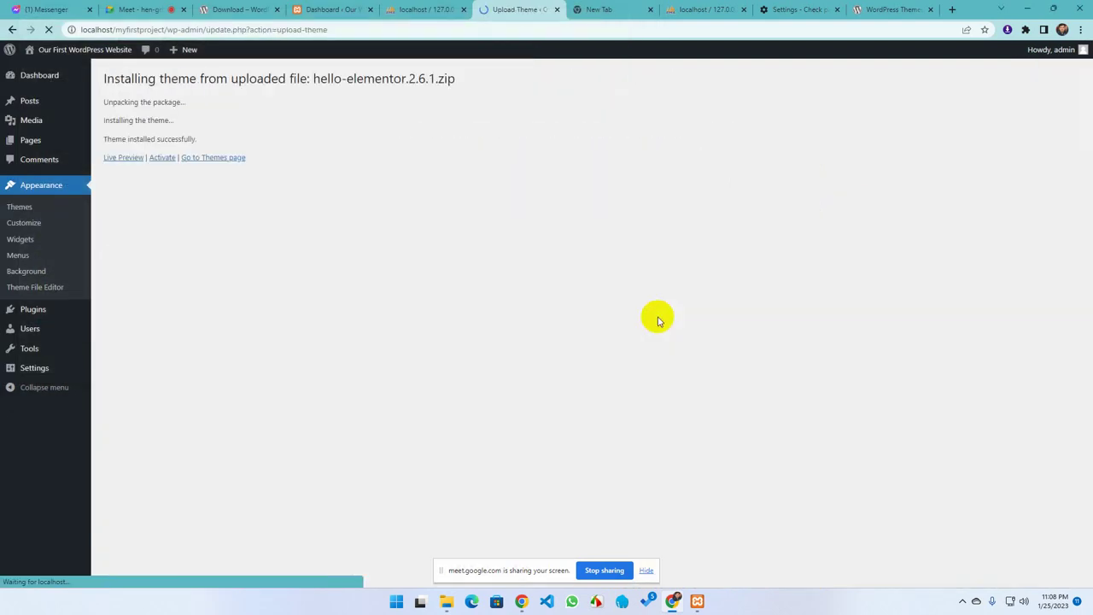
click(163, 157)
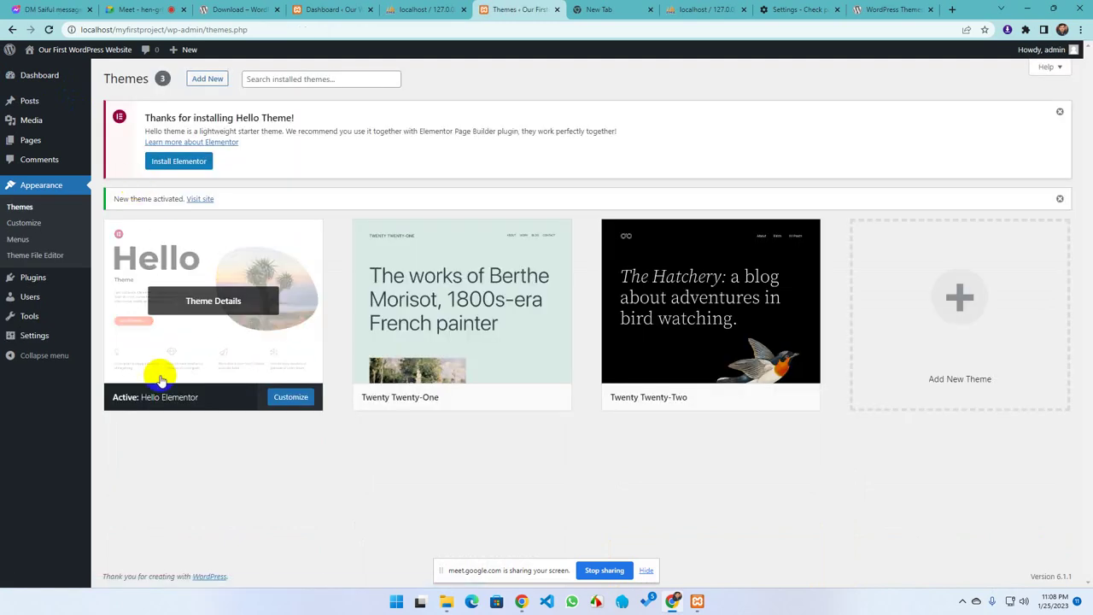
click(443, 602)
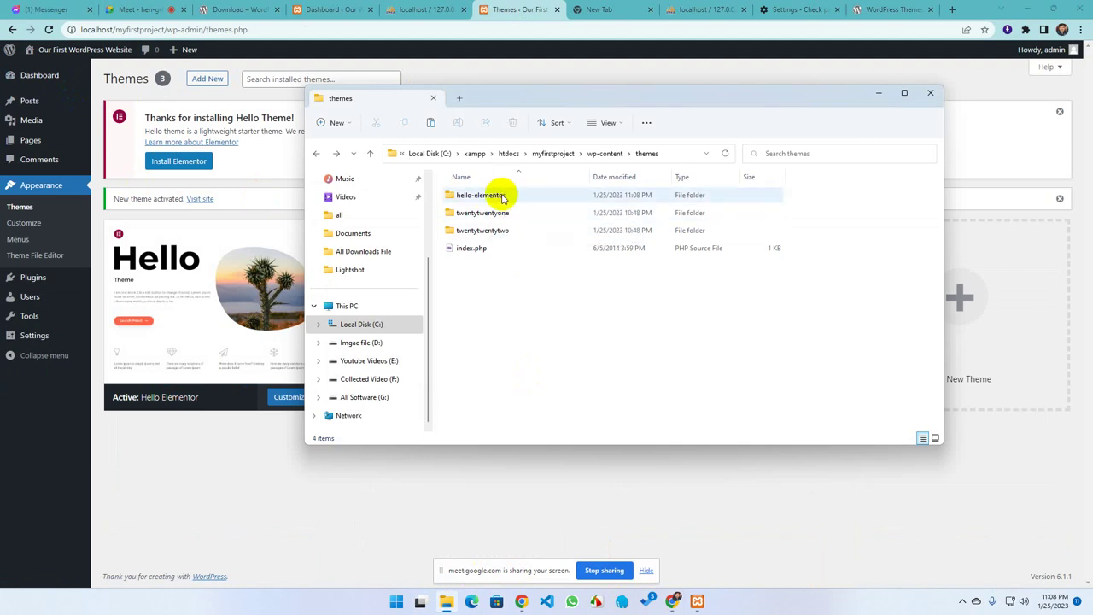
click(931, 96)
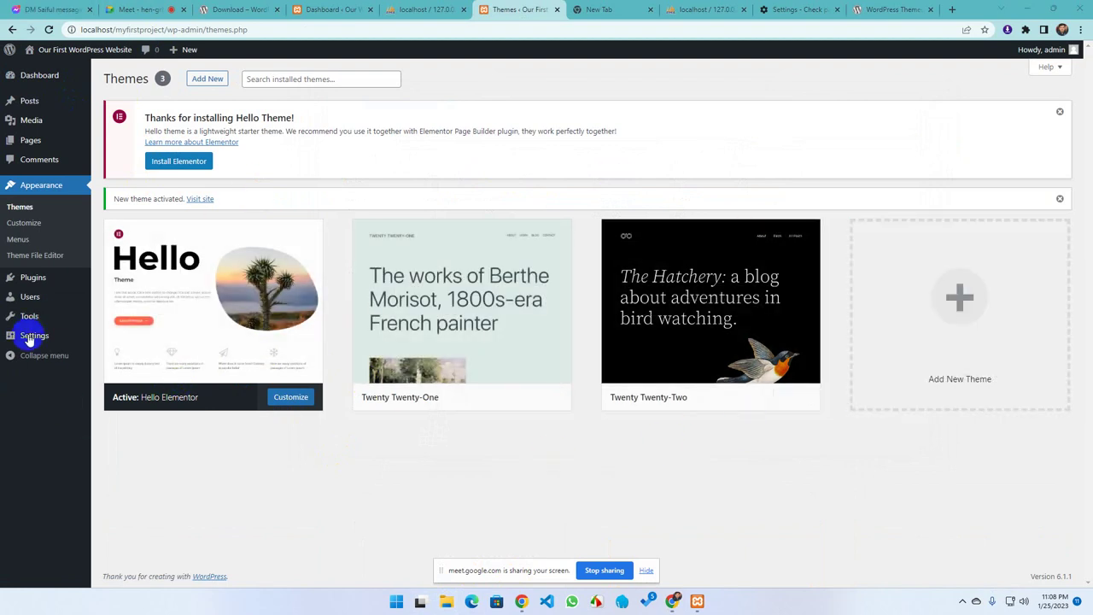
On the Add Plugins page, find Classic Editor in the Featured list and install it
click(23, 286)
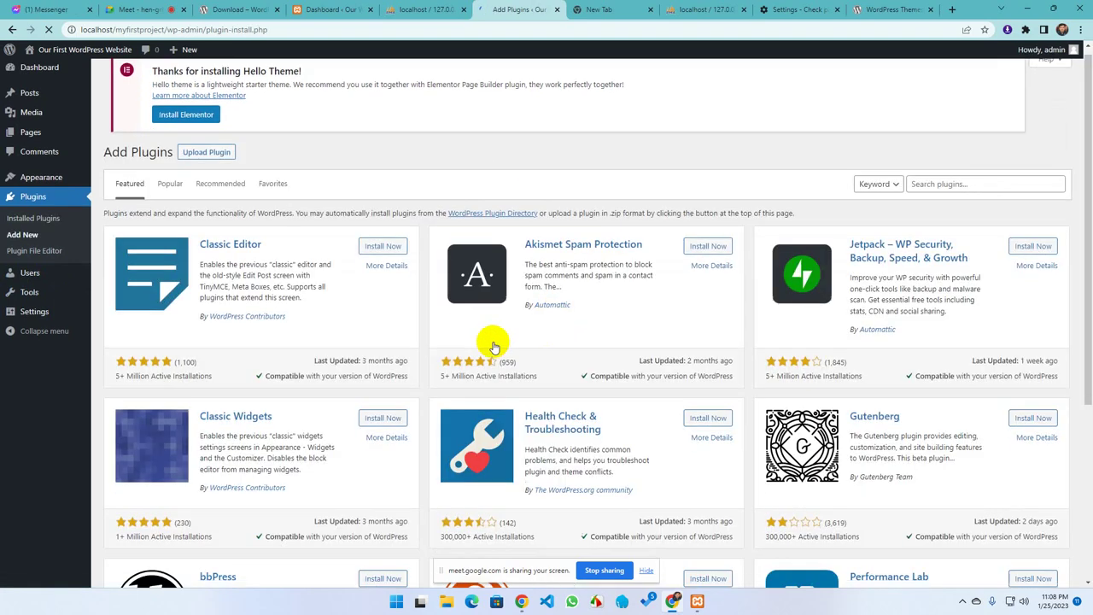
scroll(487, 338, down, 5)
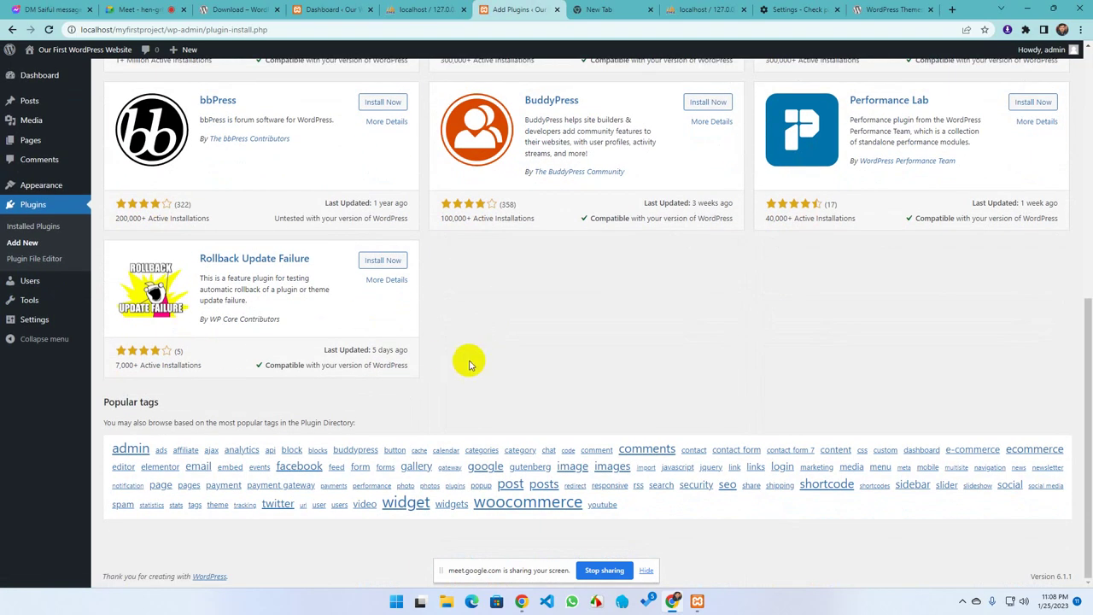
scroll(469, 361, up, 5)
scroll(458, 353, up, 1)
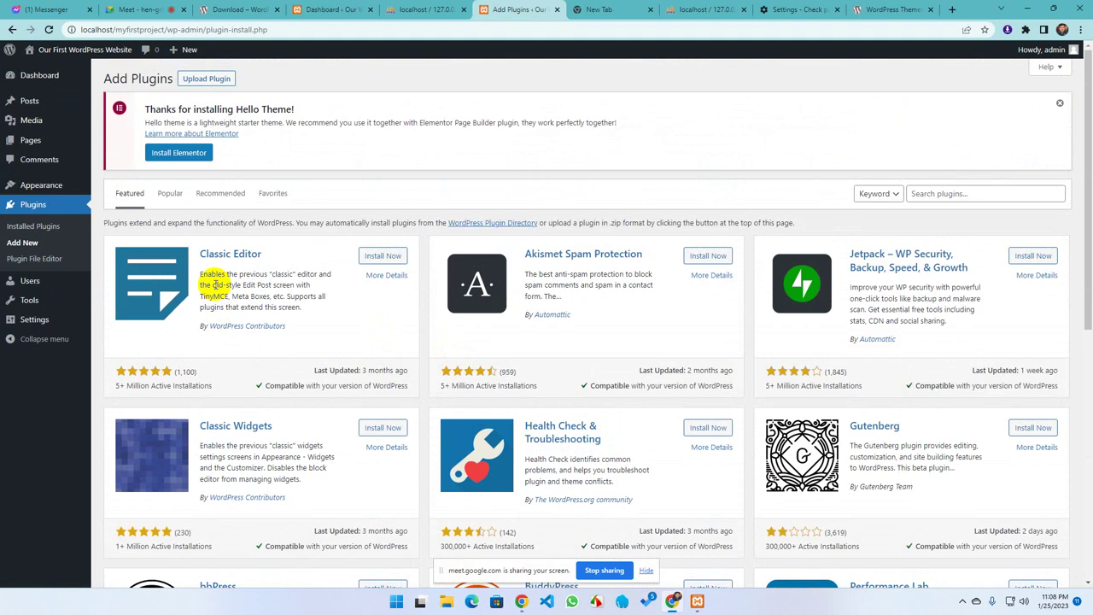
click(389, 256)
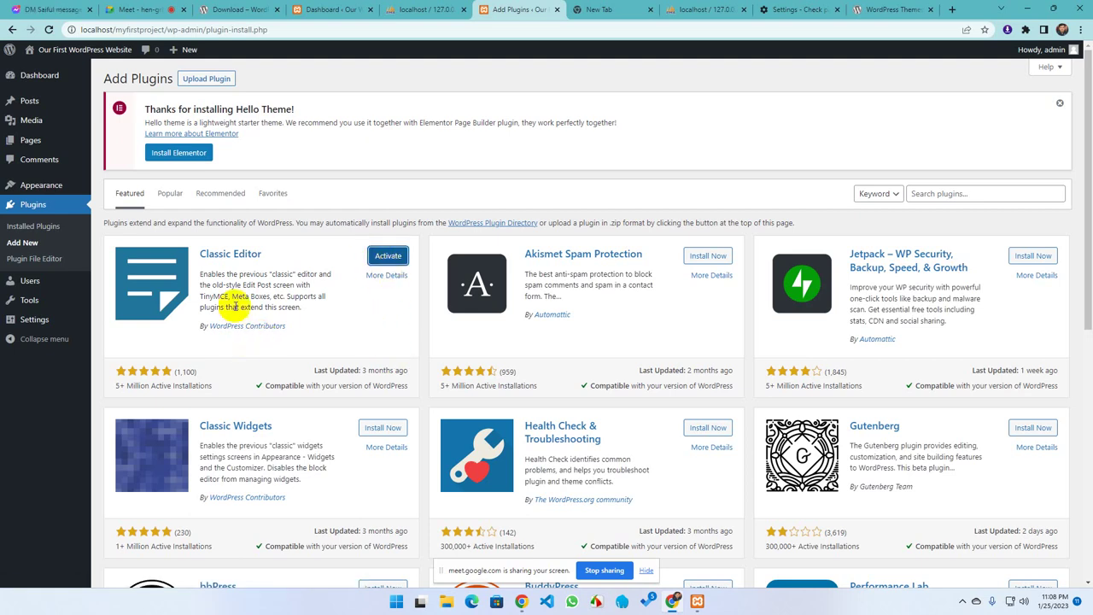
Browse the wordpress.org Plugins directory listings, then return to the local Add Plugins tab
click(884, 8)
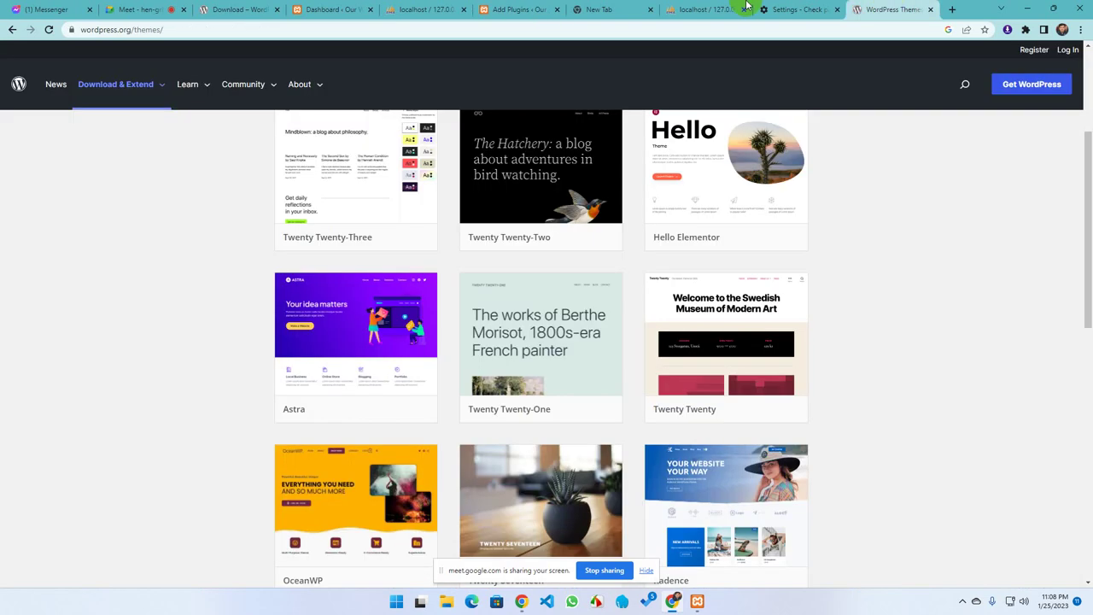
mouse_move(137, 104)
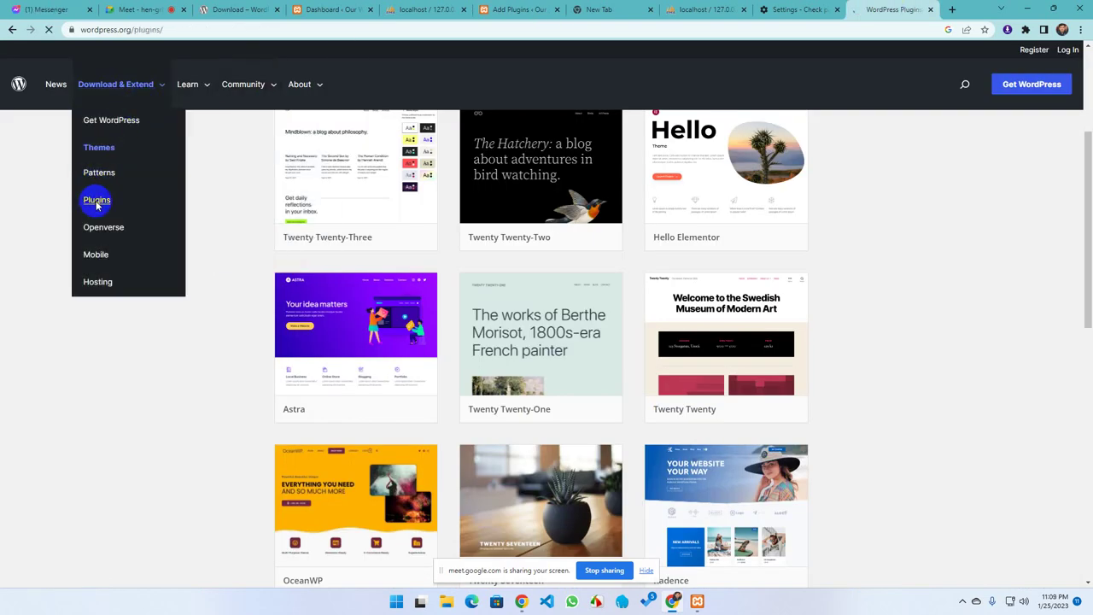
scroll(562, 432, down, 5)
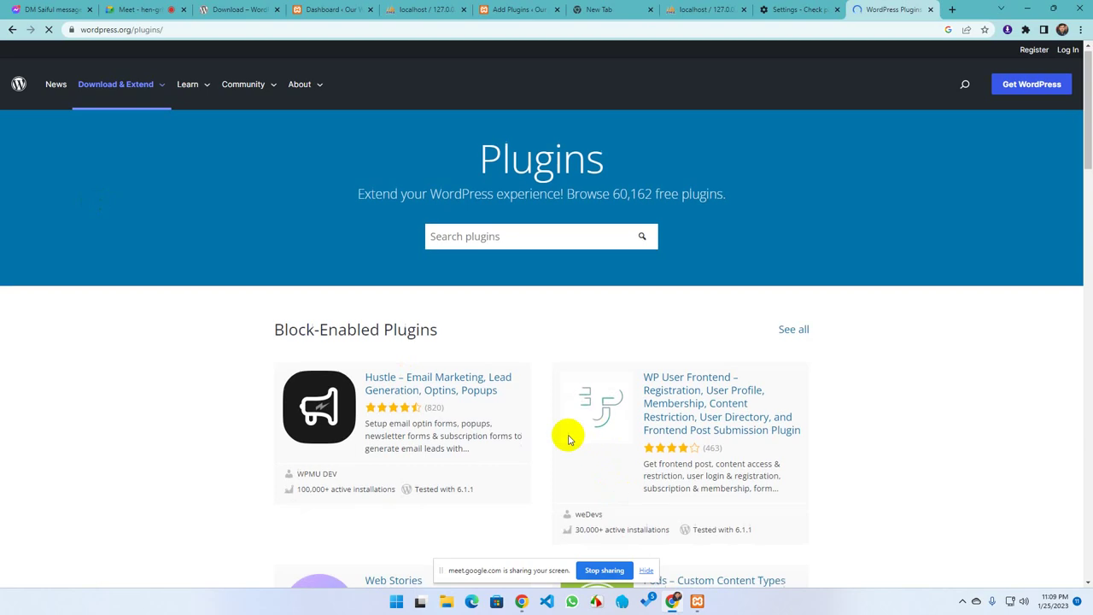
scroll(557, 422, down, 15)
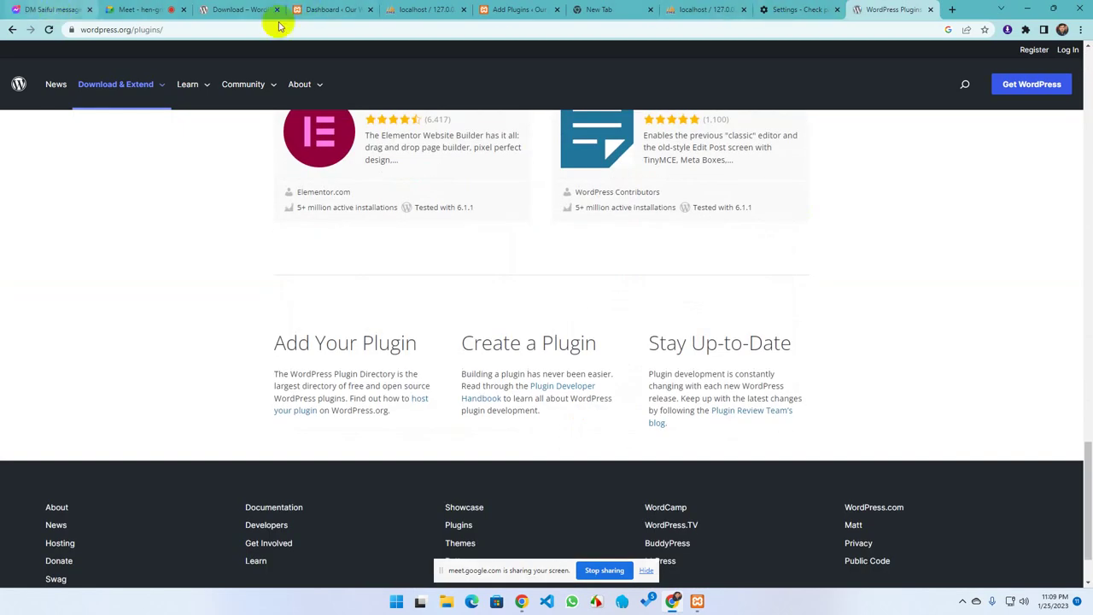
click(518, 10)
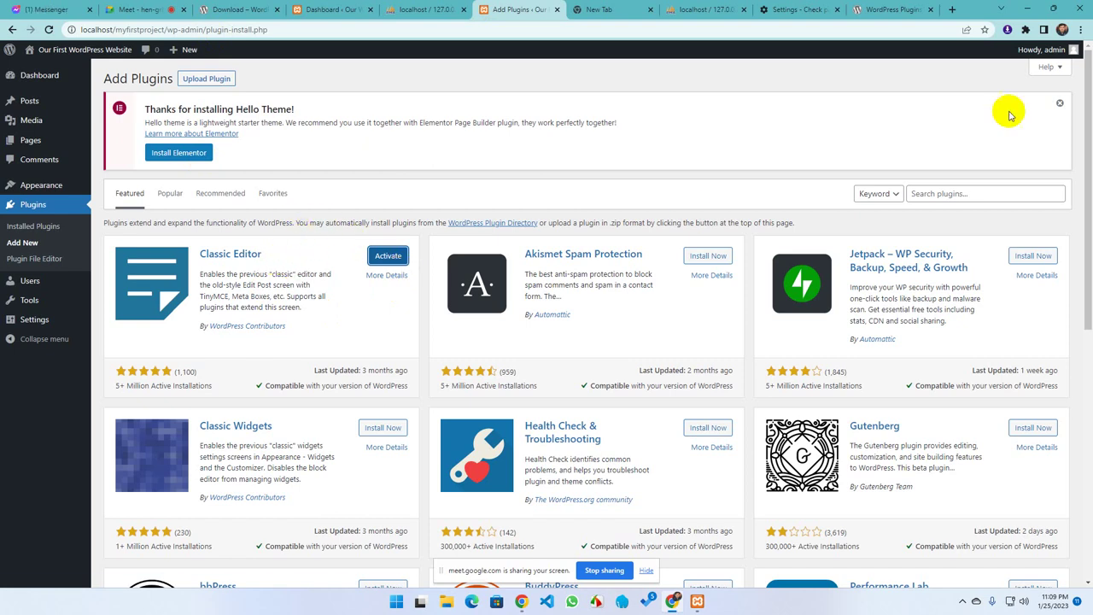
Dismiss the Hello Theme notice, stop screen sharing, and switch to the Meet call, closing the Messenger toast
click(1060, 103)
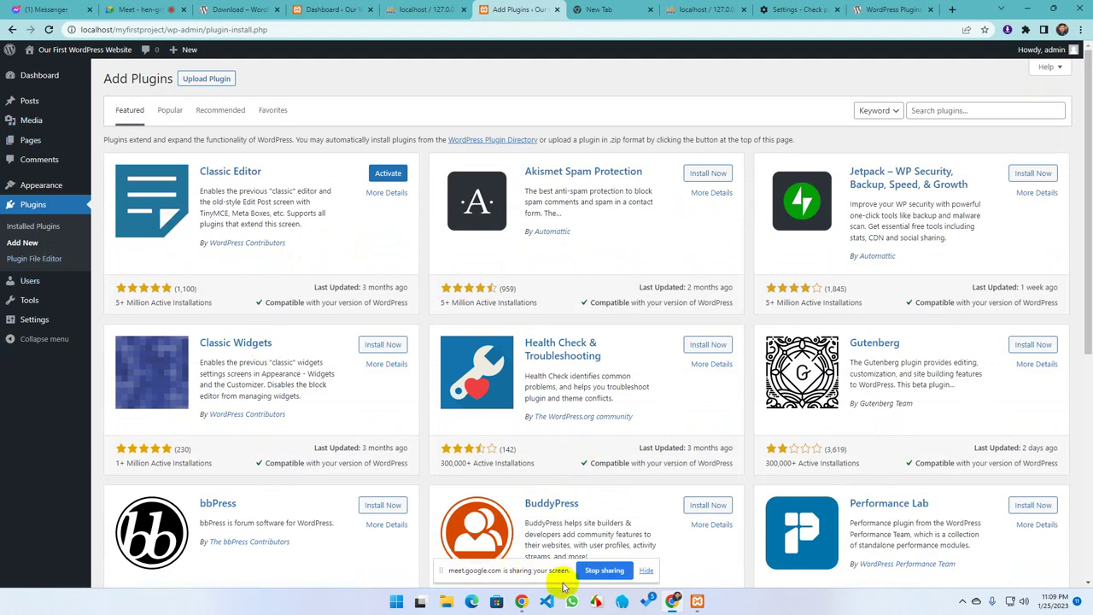
click(603, 570)
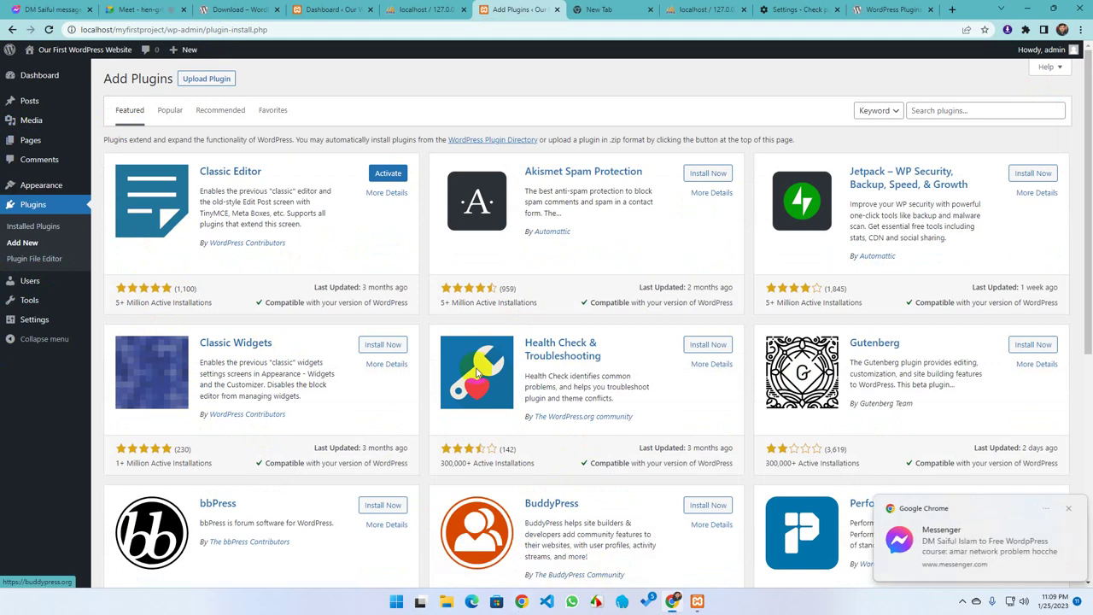
click(140, 9)
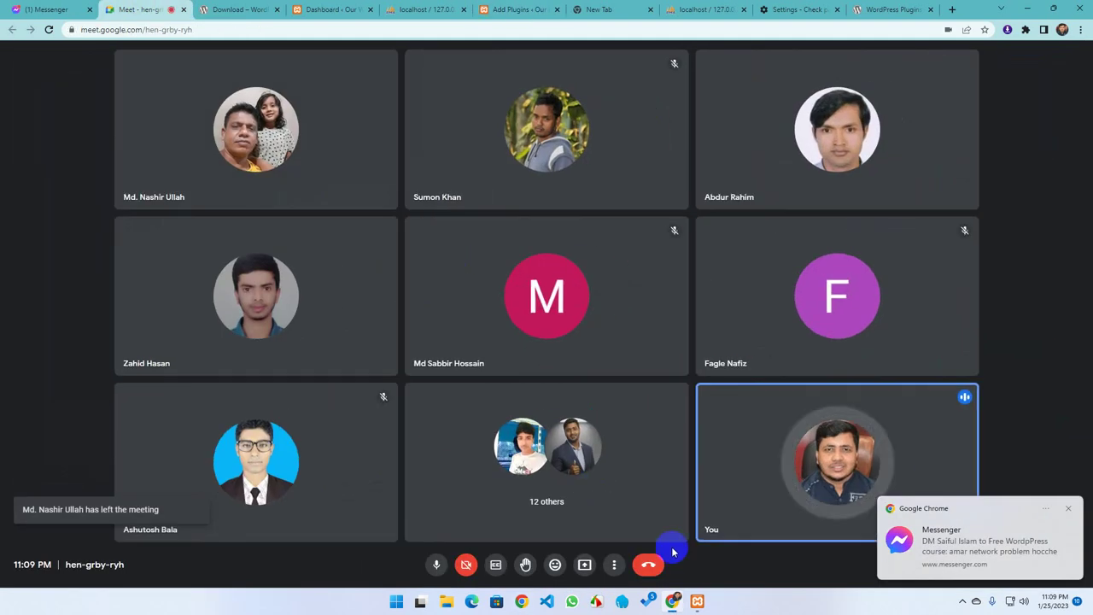
click(1070, 509)
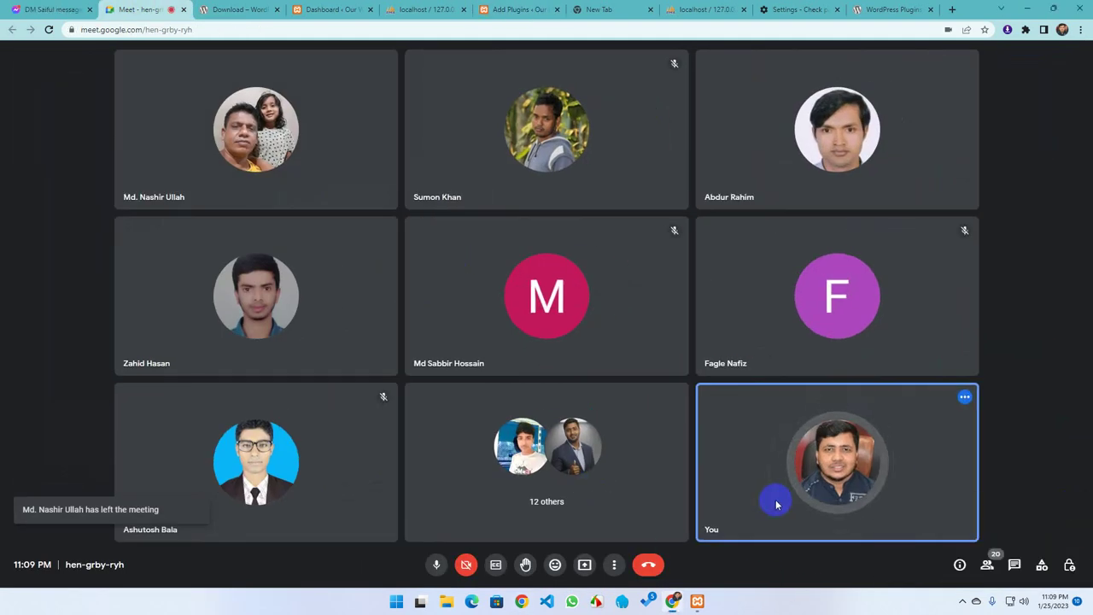